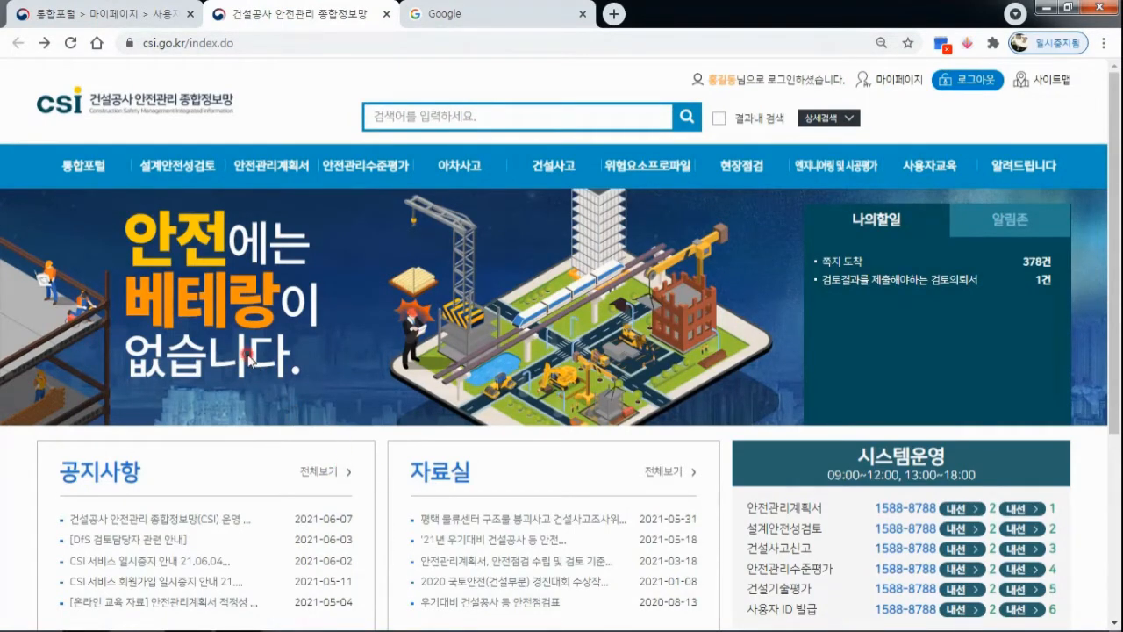
# Start a new review request form (신규 검토의뢰서 작성) under 설계안전성검토 > 검토의뢰.
pyautogui.moveTo(187, 169)
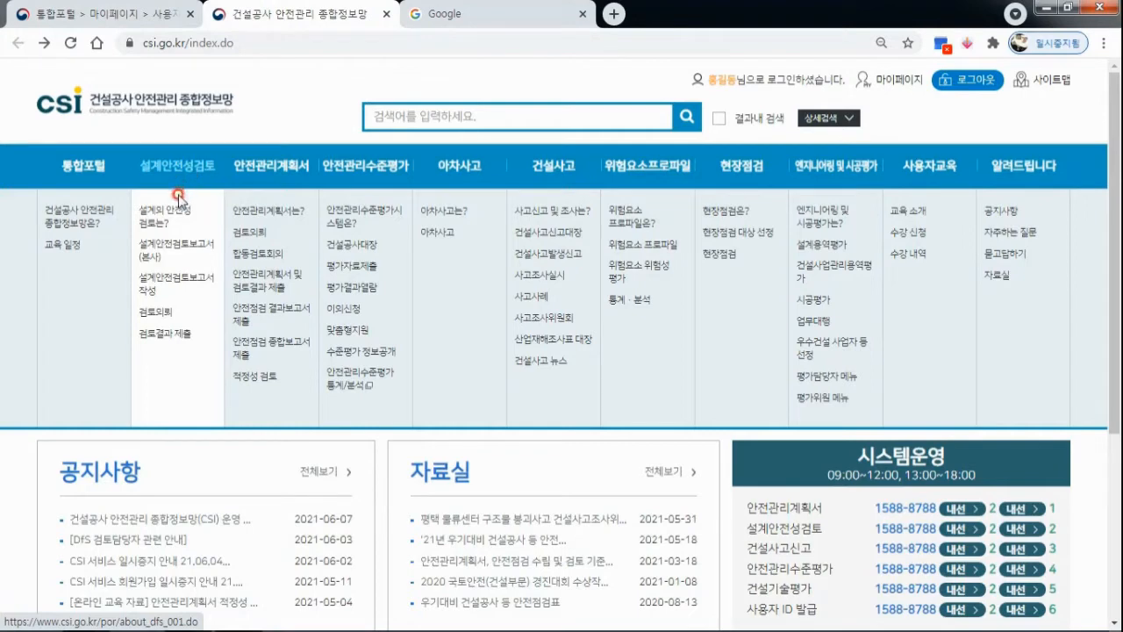
pyautogui.click(164, 318)
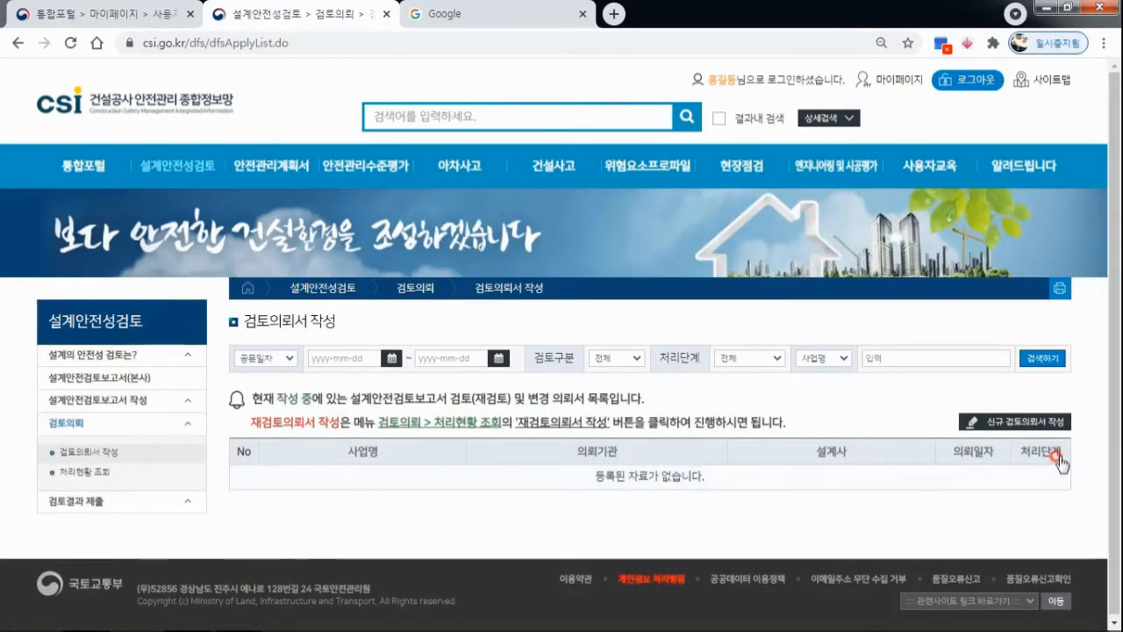
pyautogui.click(1011, 424)
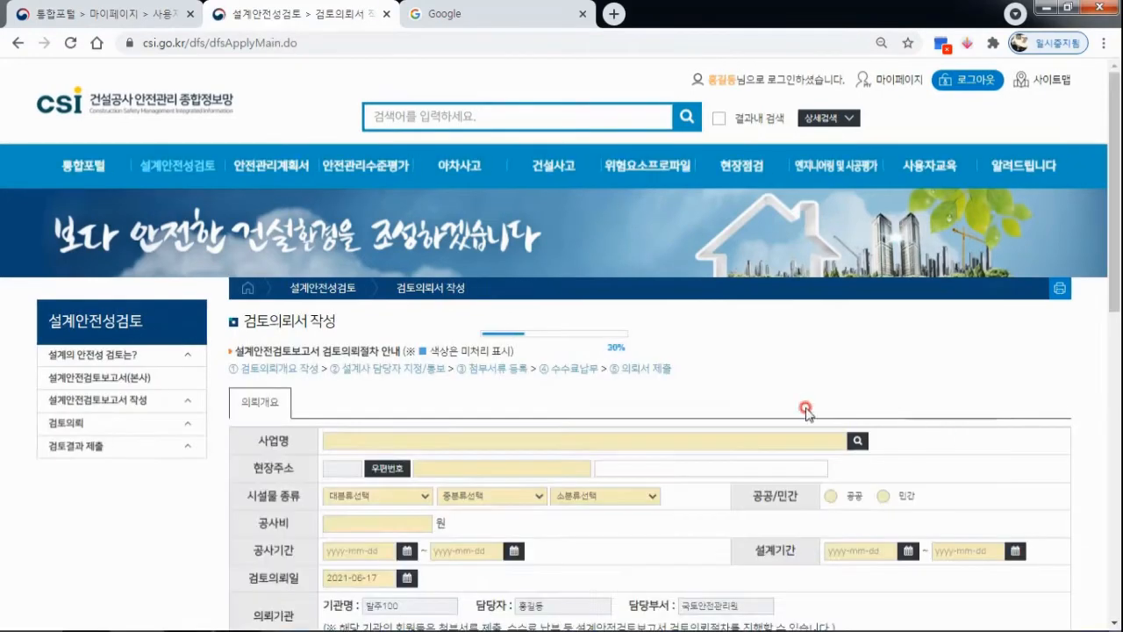
# Enter "설계안전성 검토의뢰 !!!" as the project name (사업명) in the request overview.
pyautogui.scroll(-2, 681, 391)
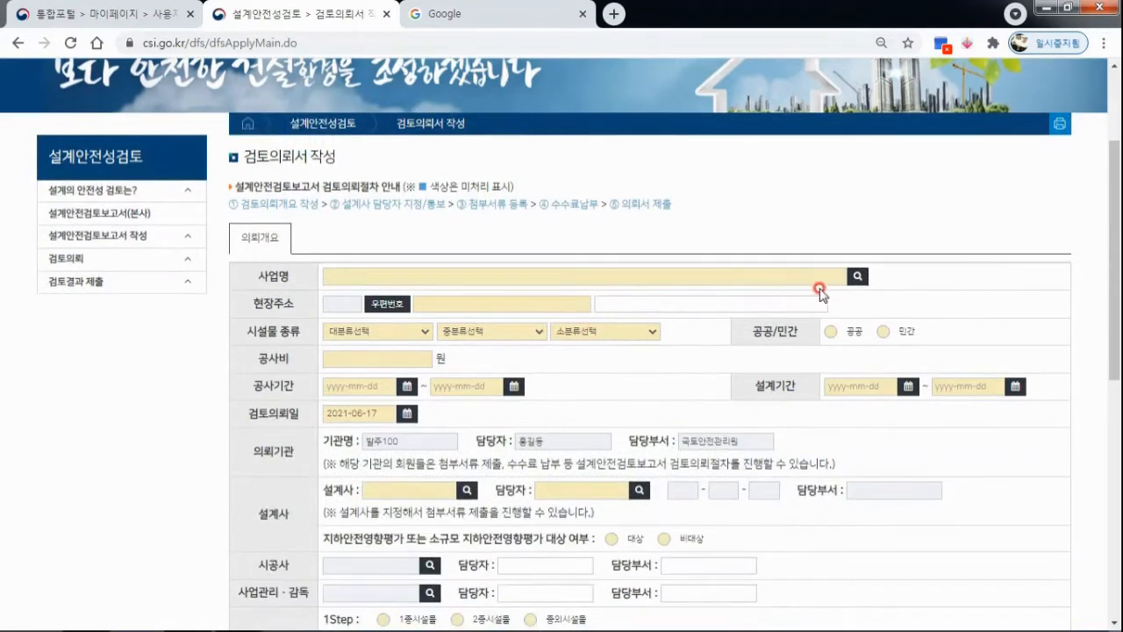
pyautogui.click(857, 277)
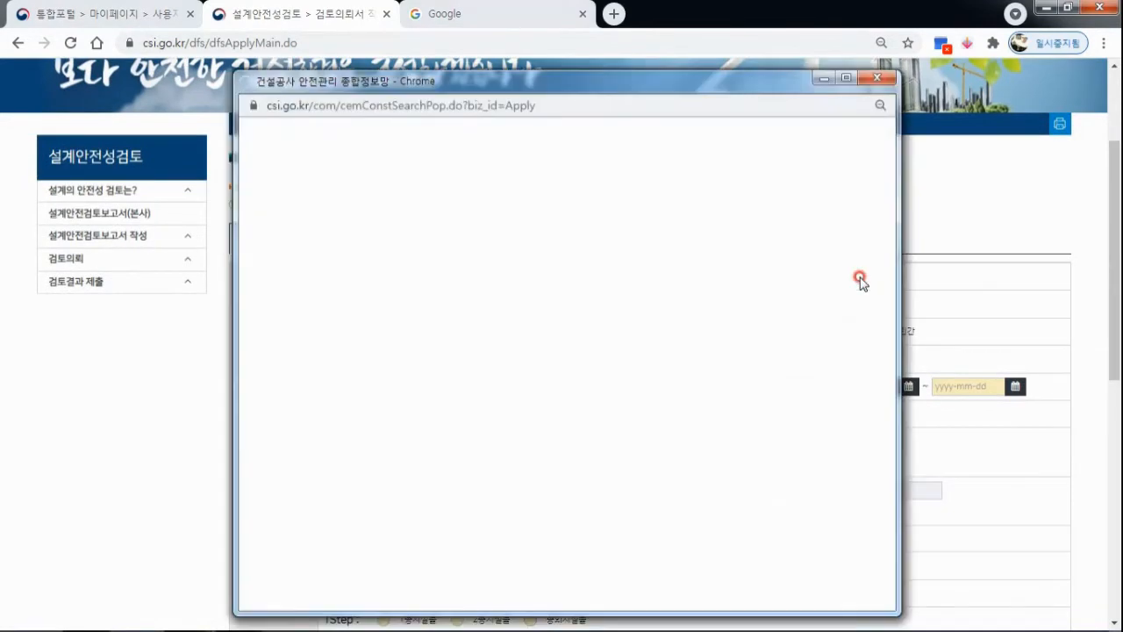
pyautogui.click(881, 78)
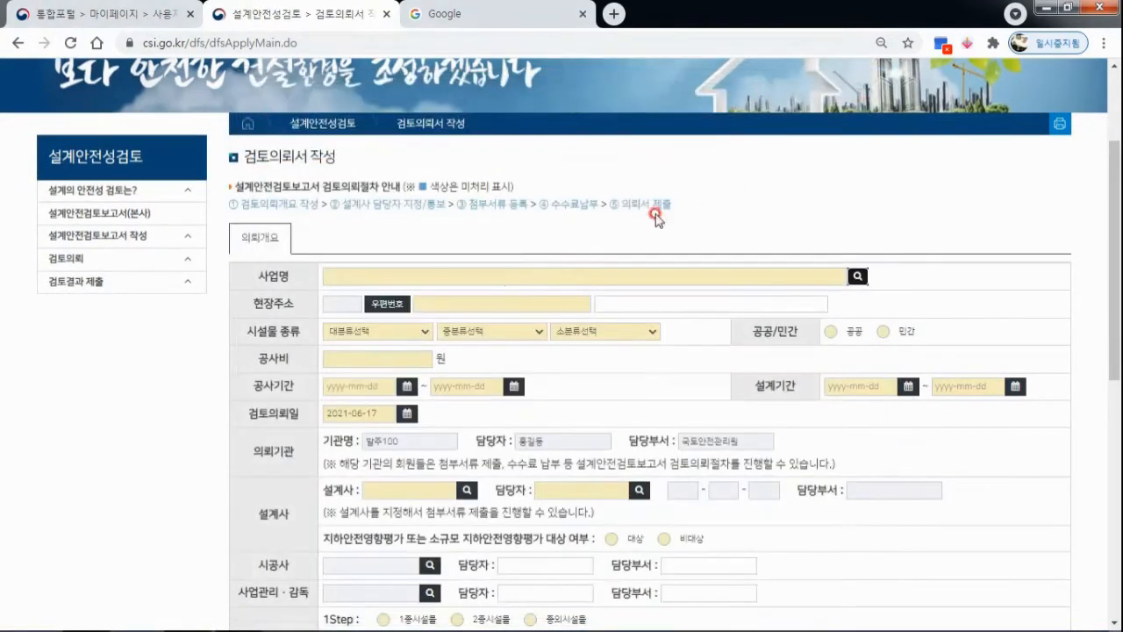
pyautogui.click(497, 274)
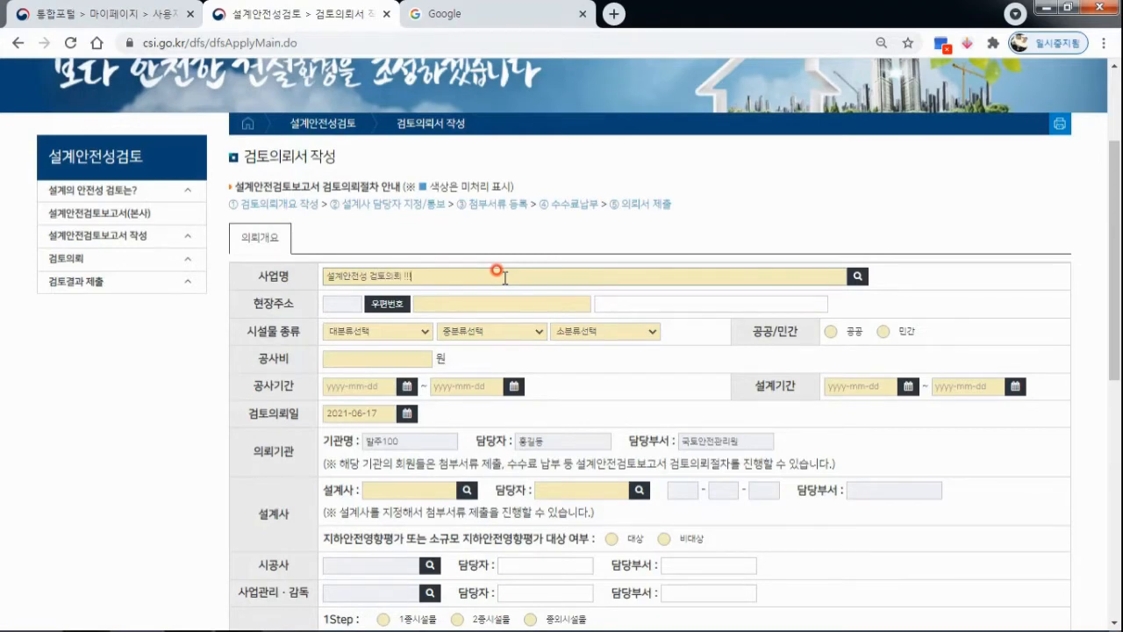
# Look up the site address (현장주소) by its road name and fill in the matching postal address.
pyautogui.click(389, 306)
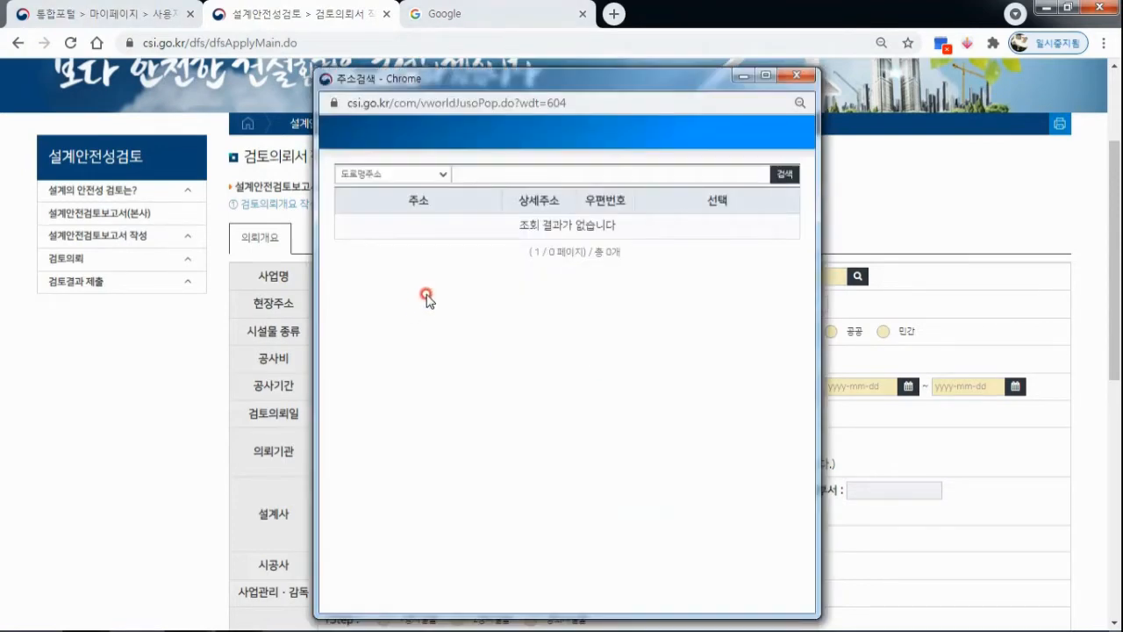
pyautogui.click(494, 173)
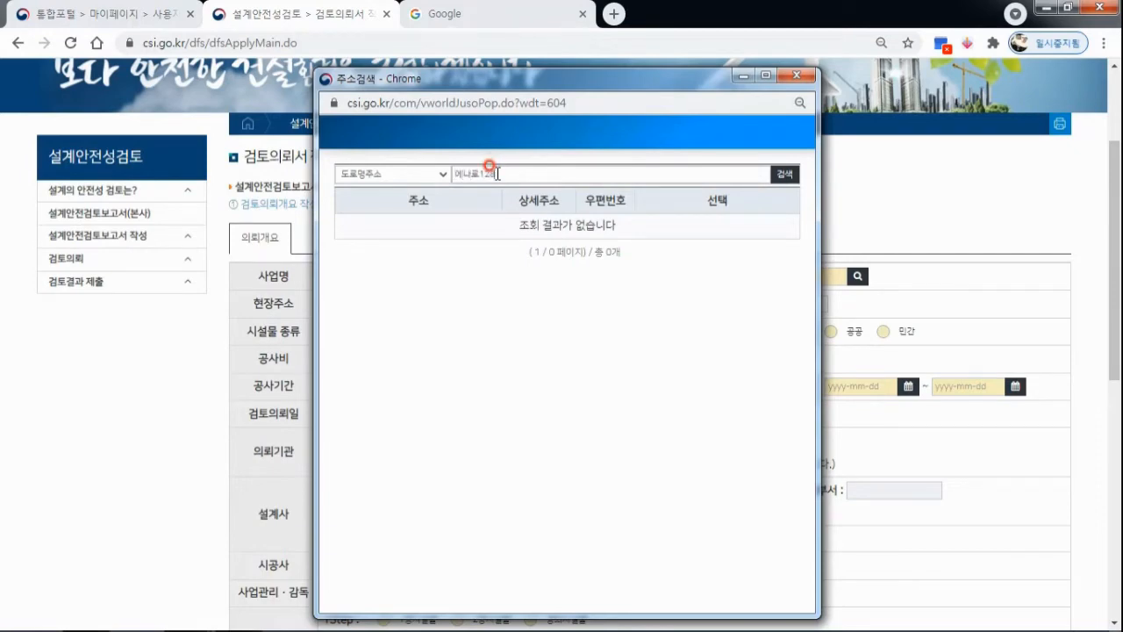
pyautogui.press('Return')
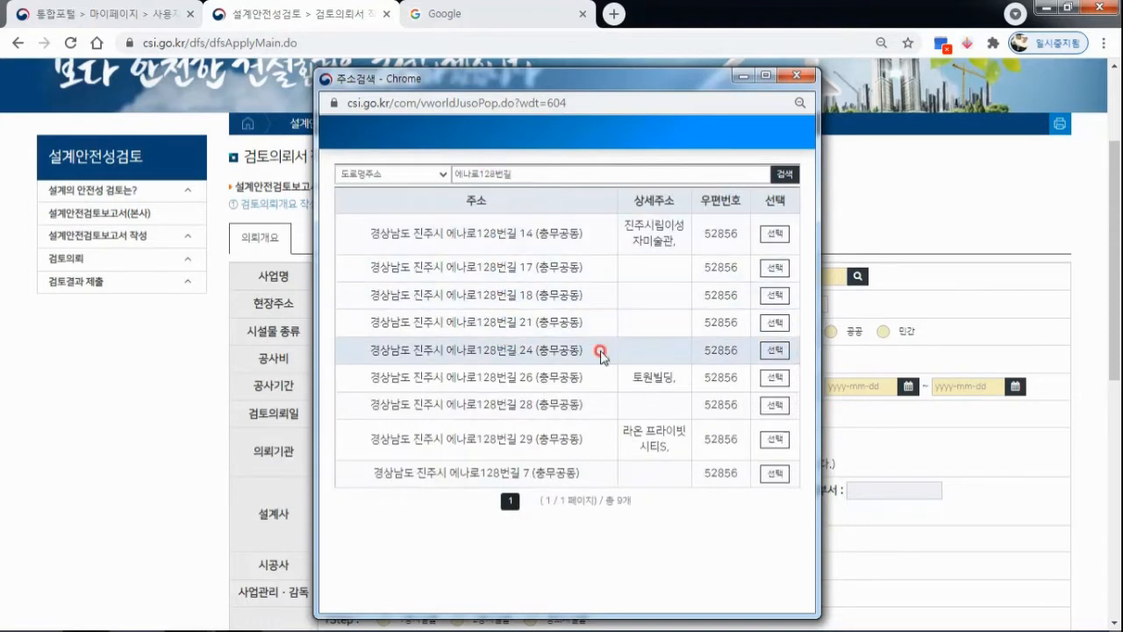
pyautogui.click(773, 351)
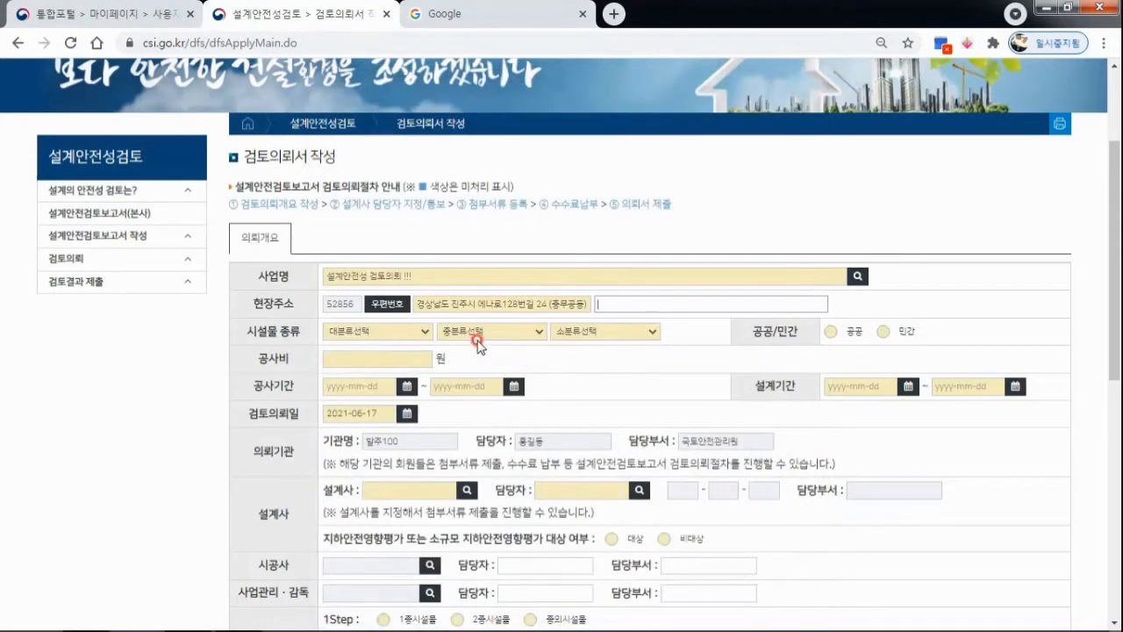
# Set the facility type (시설물 종류) to 건축, 건축물, 단독주택 and classify the project as 공공.
pyautogui.click(421, 331)
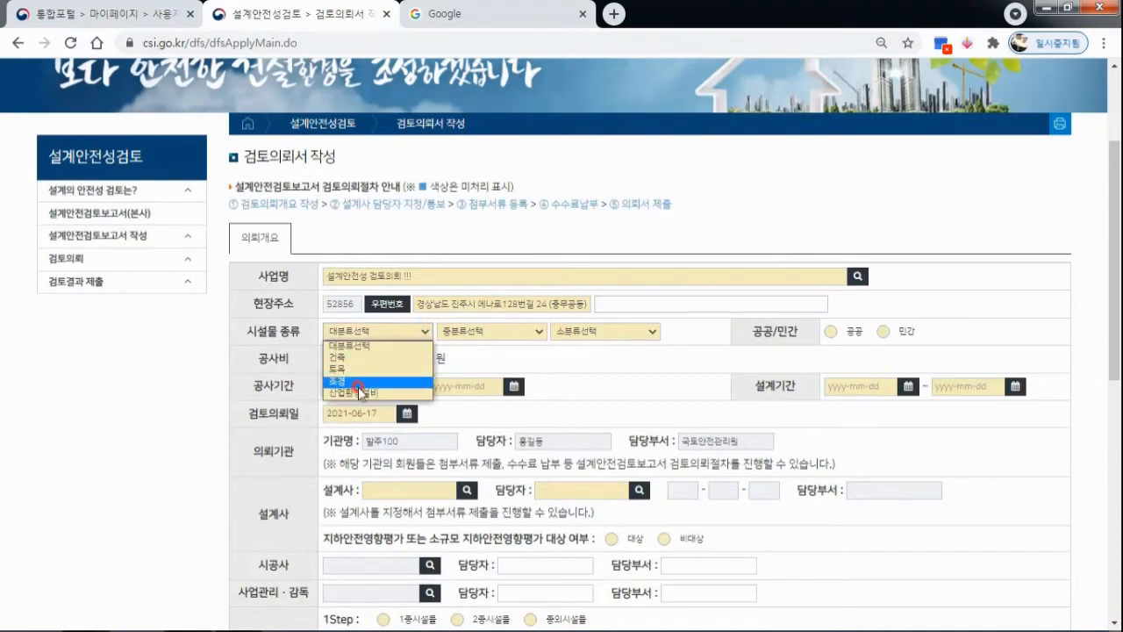
pyautogui.click(355, 358)
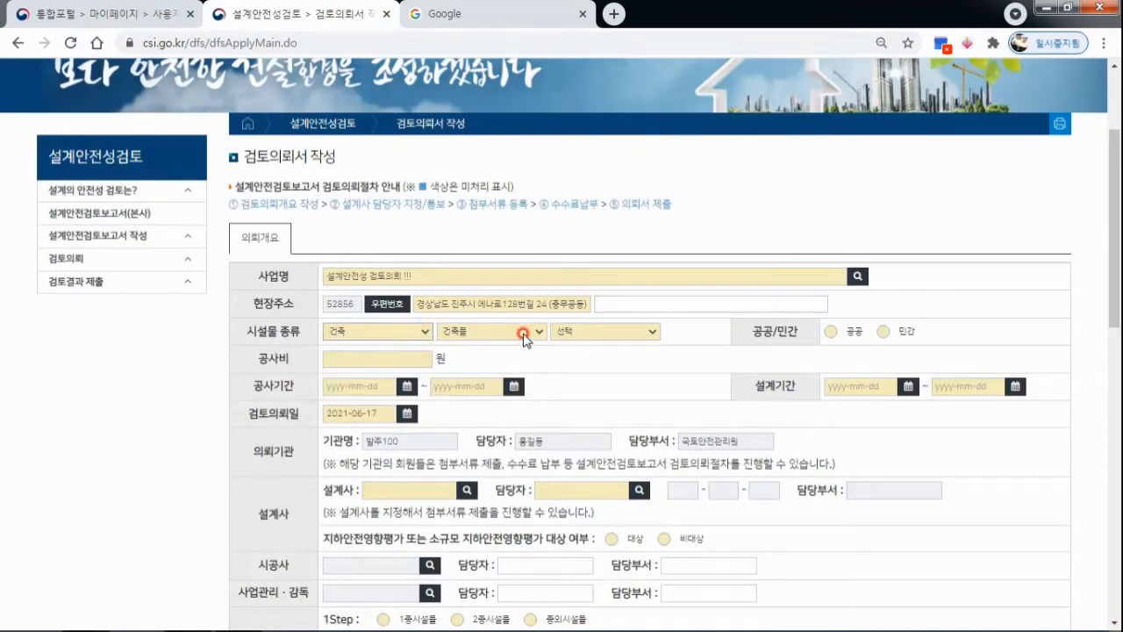
pyautogui.click(518, 330)
pyautogui.click(531, 358)
pyautogui.click(653, 333)
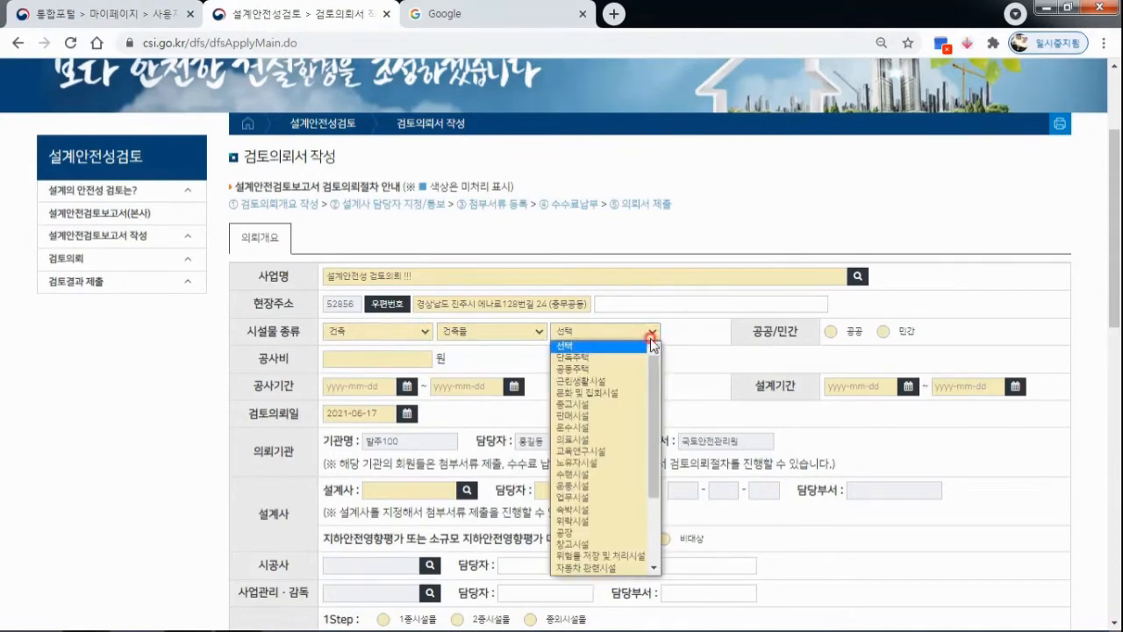
pyautogui.click(627, 358)
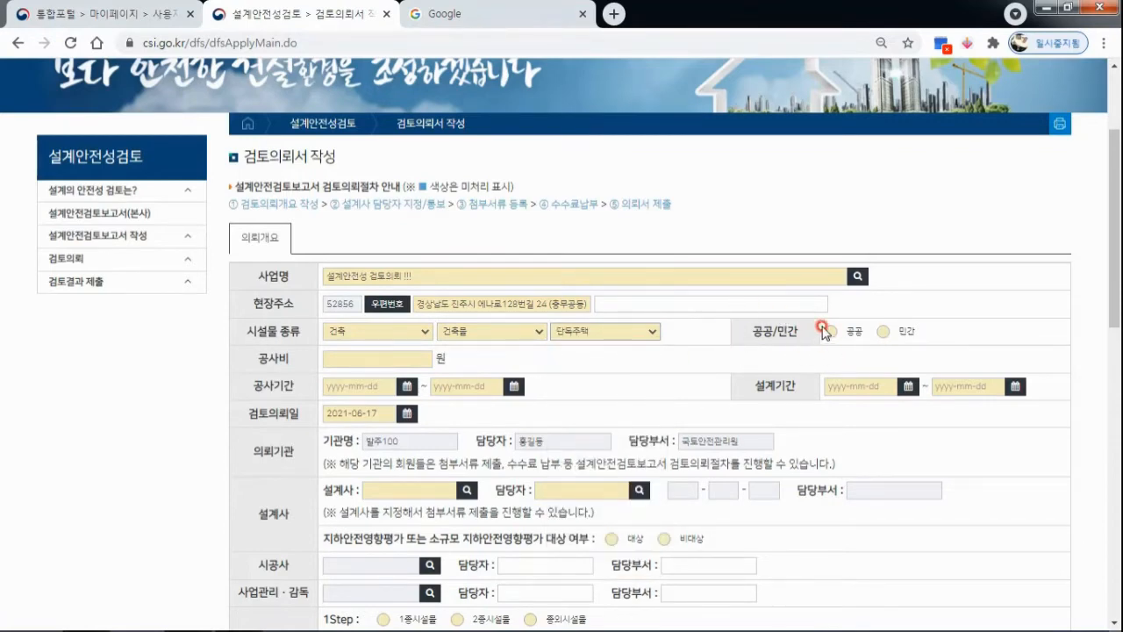
pyautogui.click(830, 332)
# Enter a construction cost of 1 won and set the construction period (공사기간) to 2021-06-17 through 2021-06-18.
pyautogui.click(414, 359)
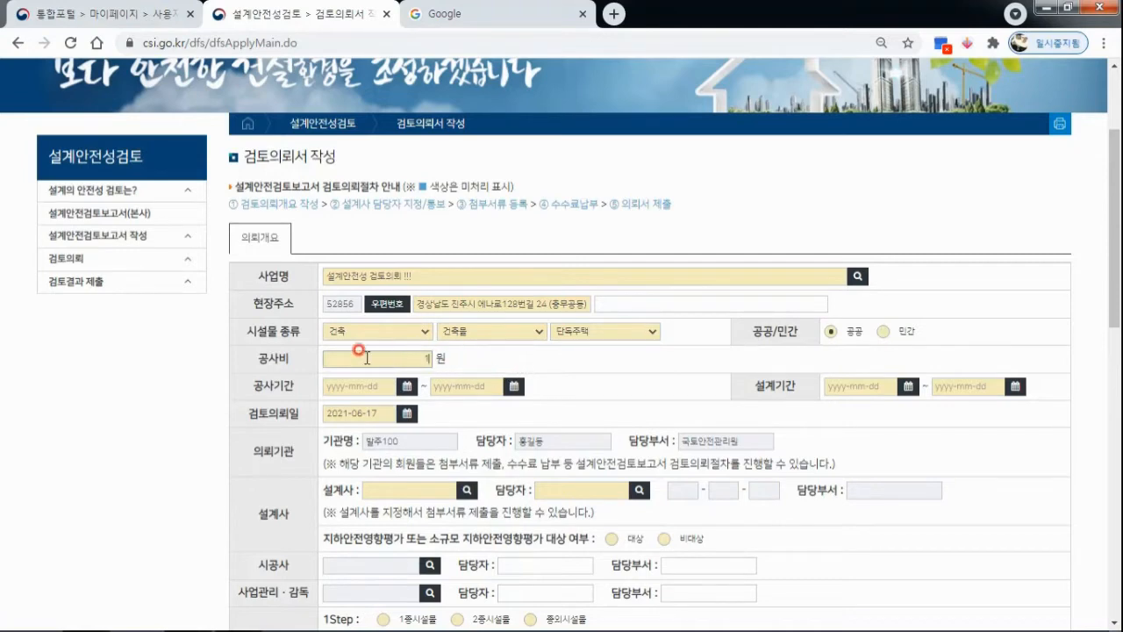
pyautogui.click(406, 388)
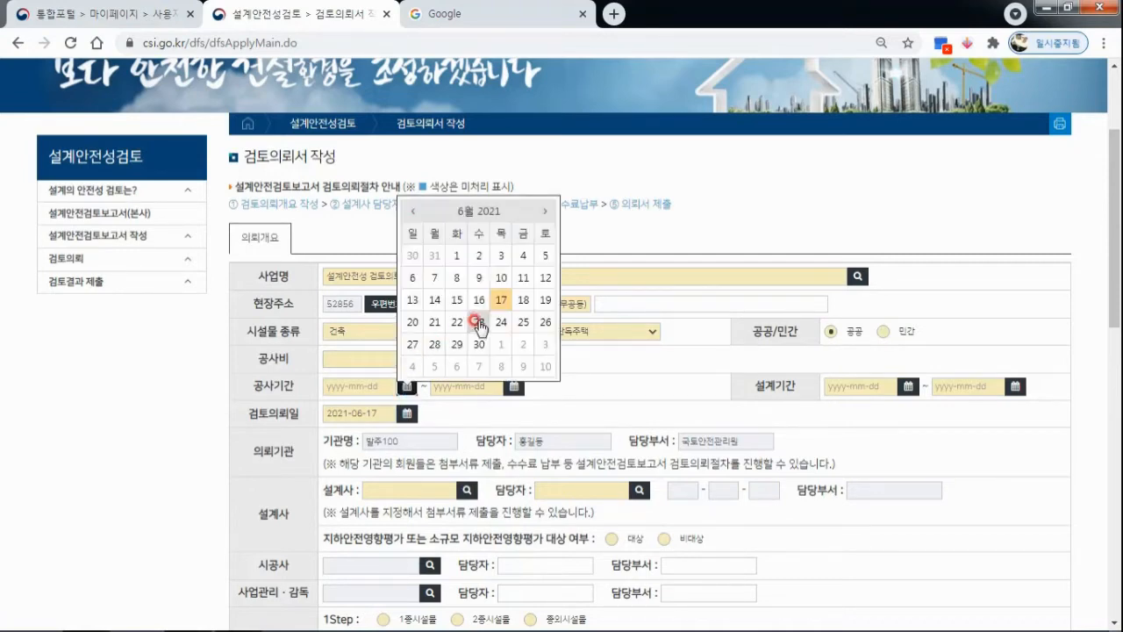
pyautogui.click(502, 299)
pyautogui.click(516, 387)
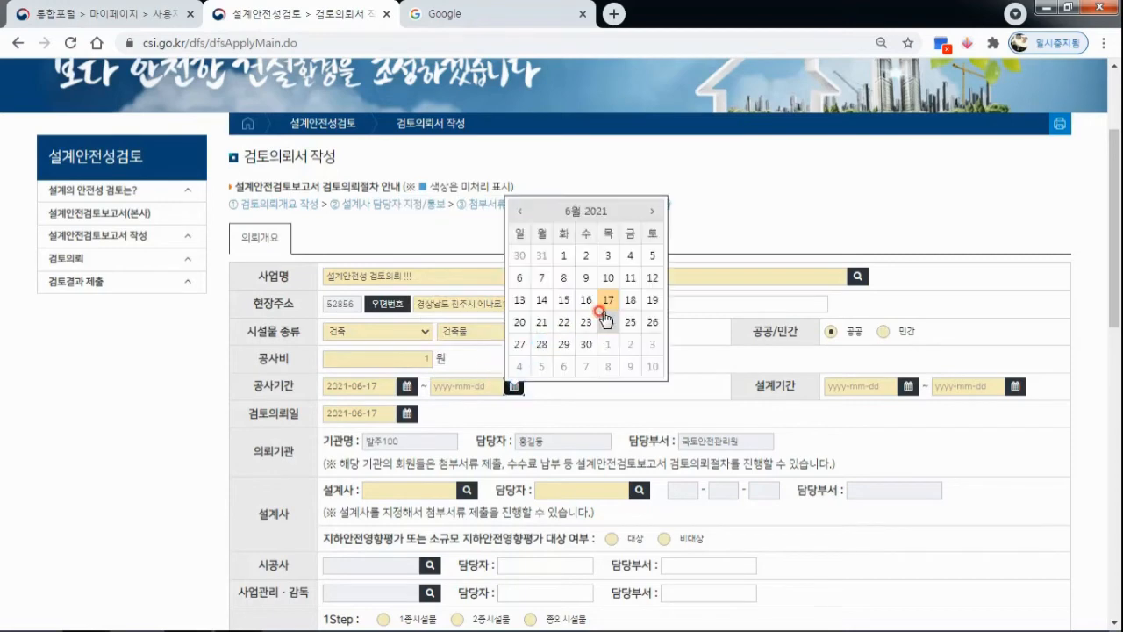
pyautogui.click(556, 299)
# Set the design period (설계기간) to 2021-06-15 through 2021-06-16.
pyautogui.click(913, 393)
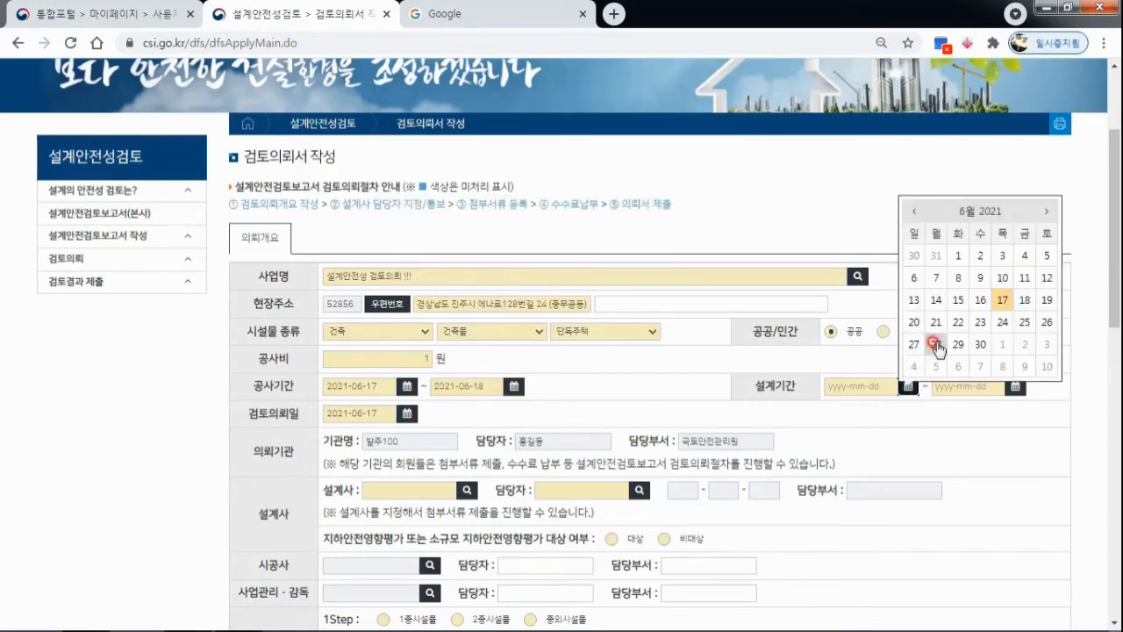
pyautogui.click(957, 301)
pyautogui.click(1015, 386)
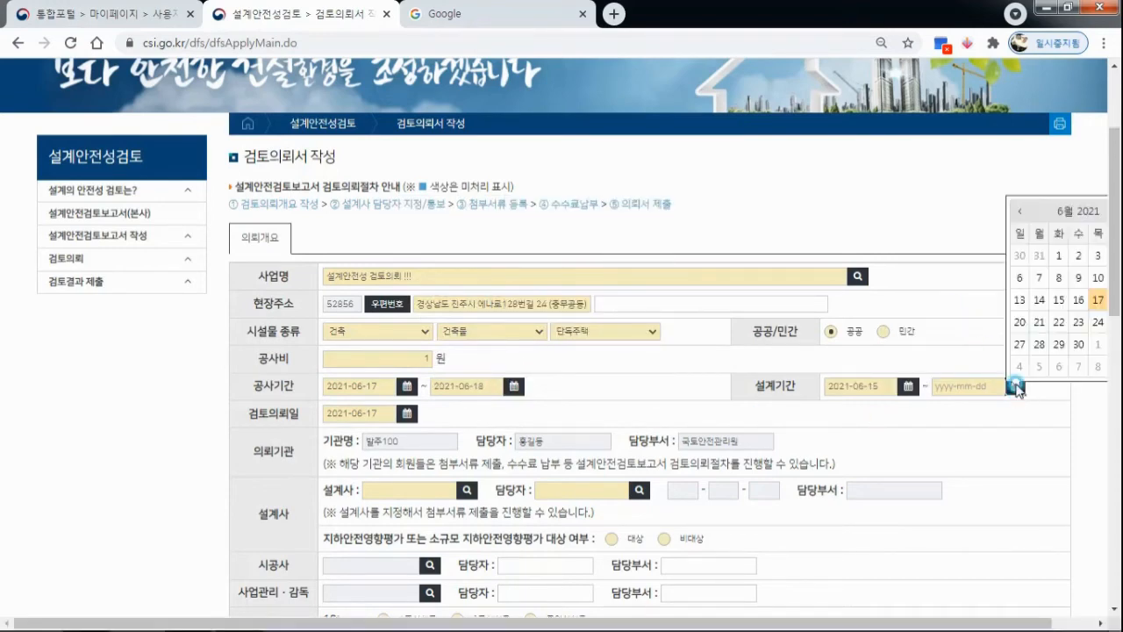
pyautogui.click(1079, 299)
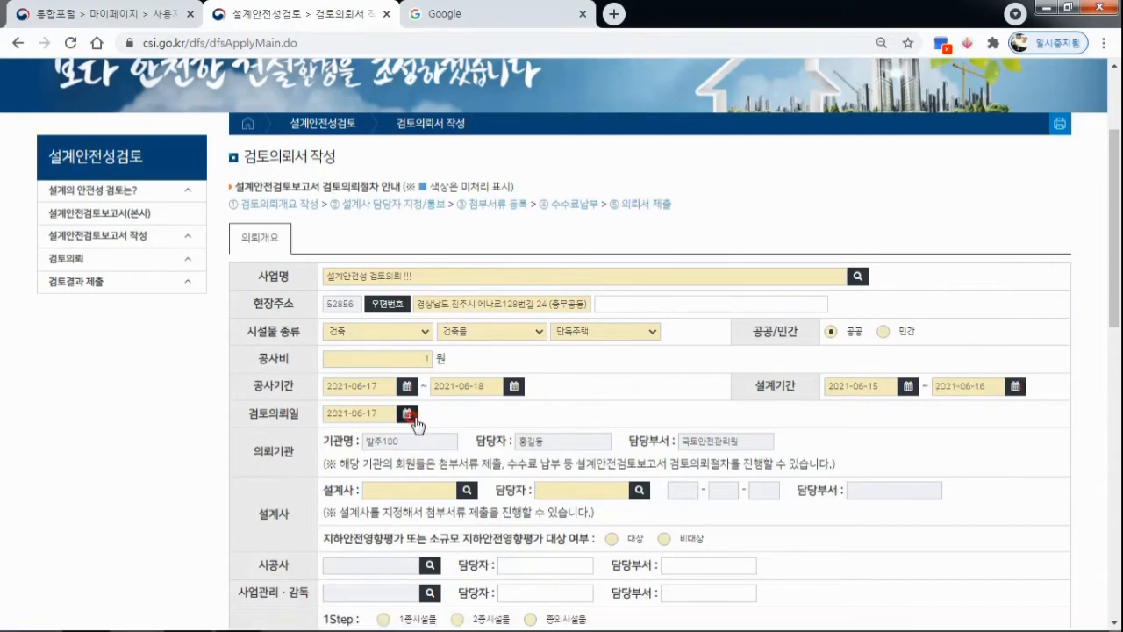
# Open the design company (설계사) lookup and try searching by 사업자등록번호, entering the business registration number with hyphens.
pyautogui.scroll(-1, 527, 383)
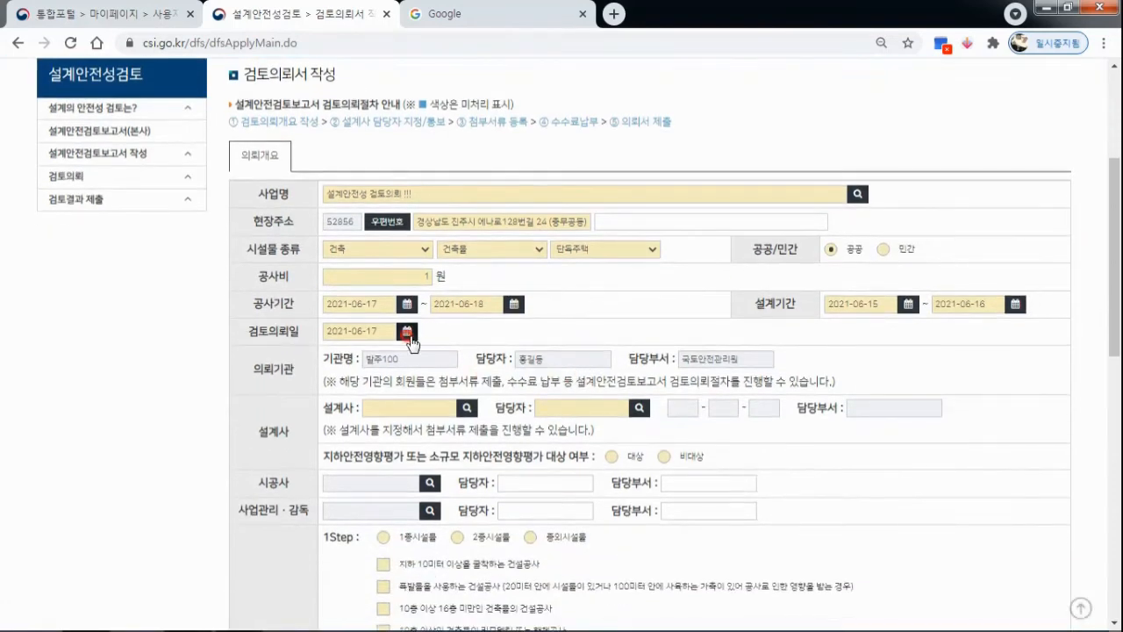
pyautogui.scroll(-1, 424, 342)
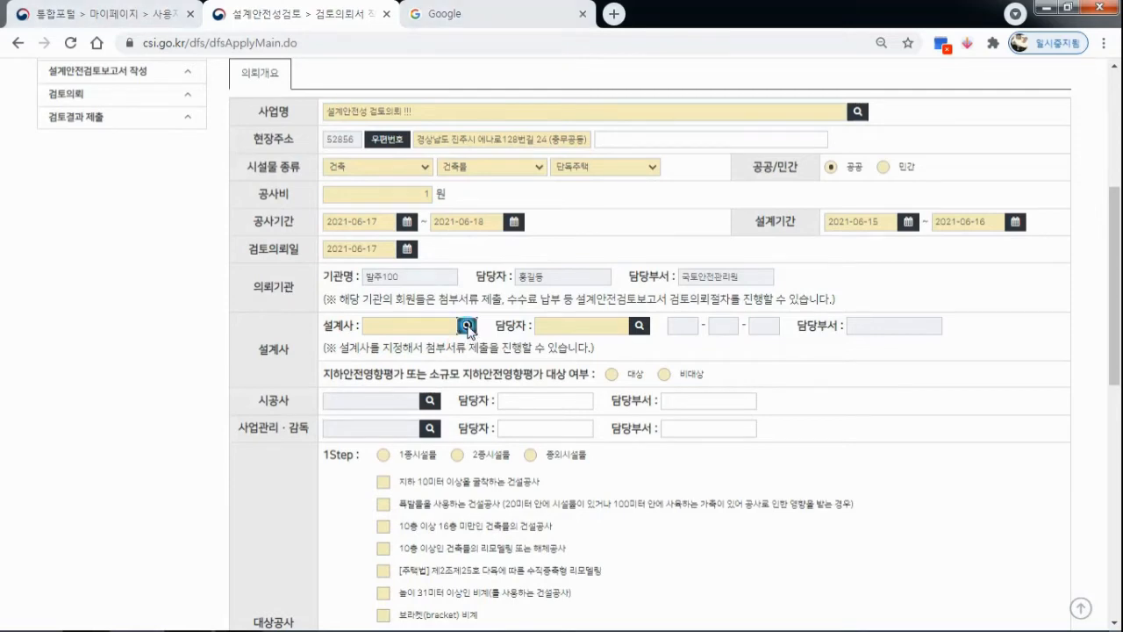
pyautogui.click(468, 327)
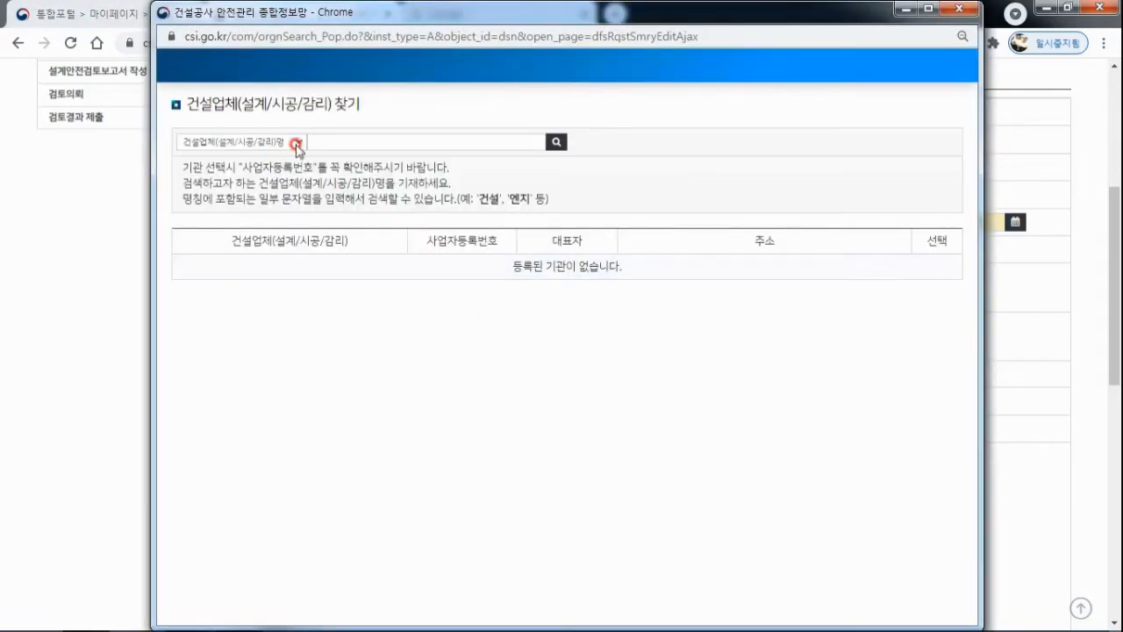
pyautogui.click(293, 144)
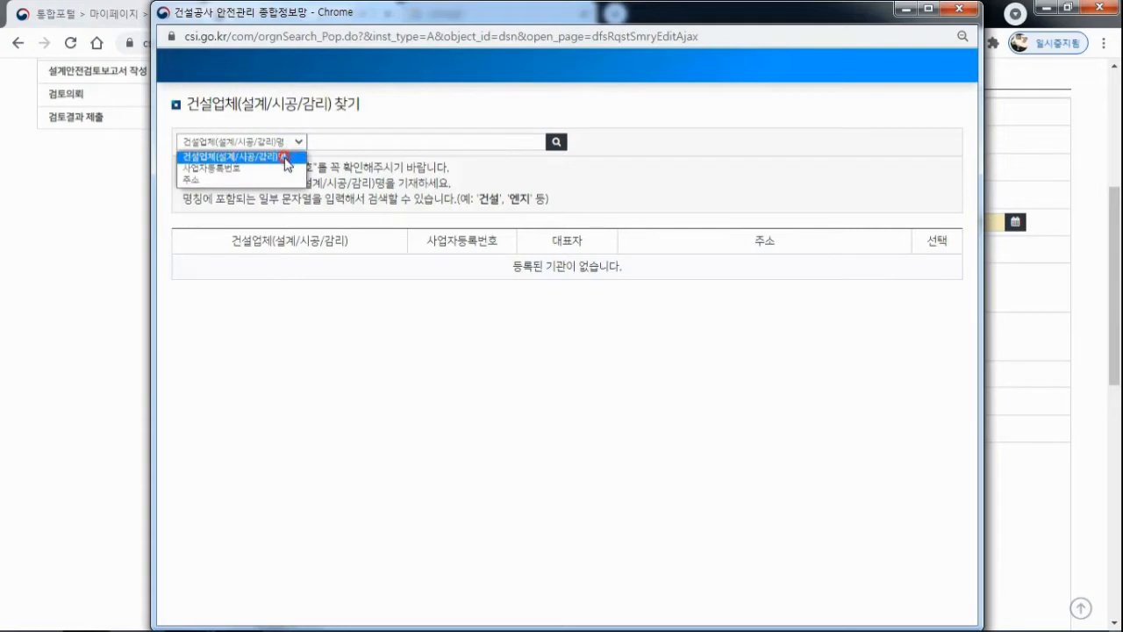
pyautogui.click(267, 167)
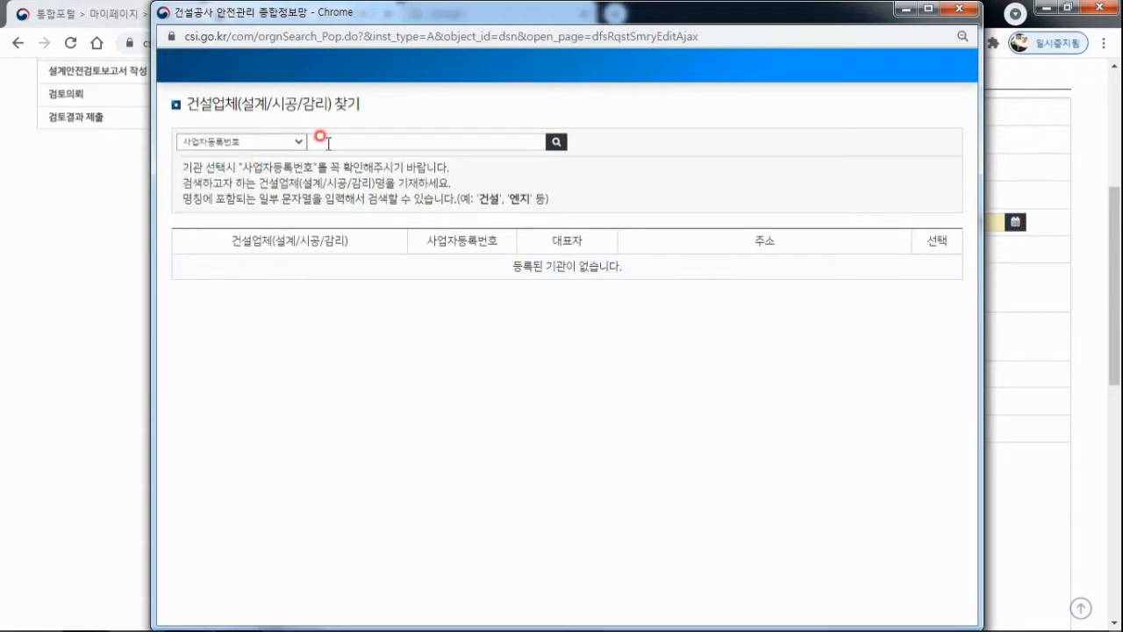
pyautogui.click(347, 143)
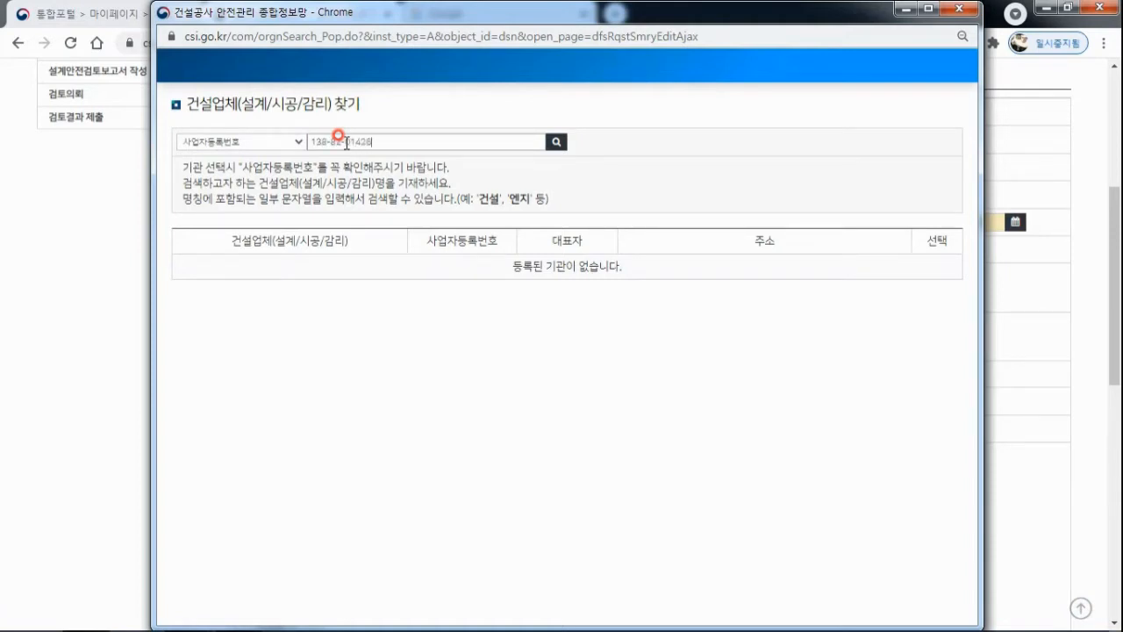
pyautogui.click(556, 142)
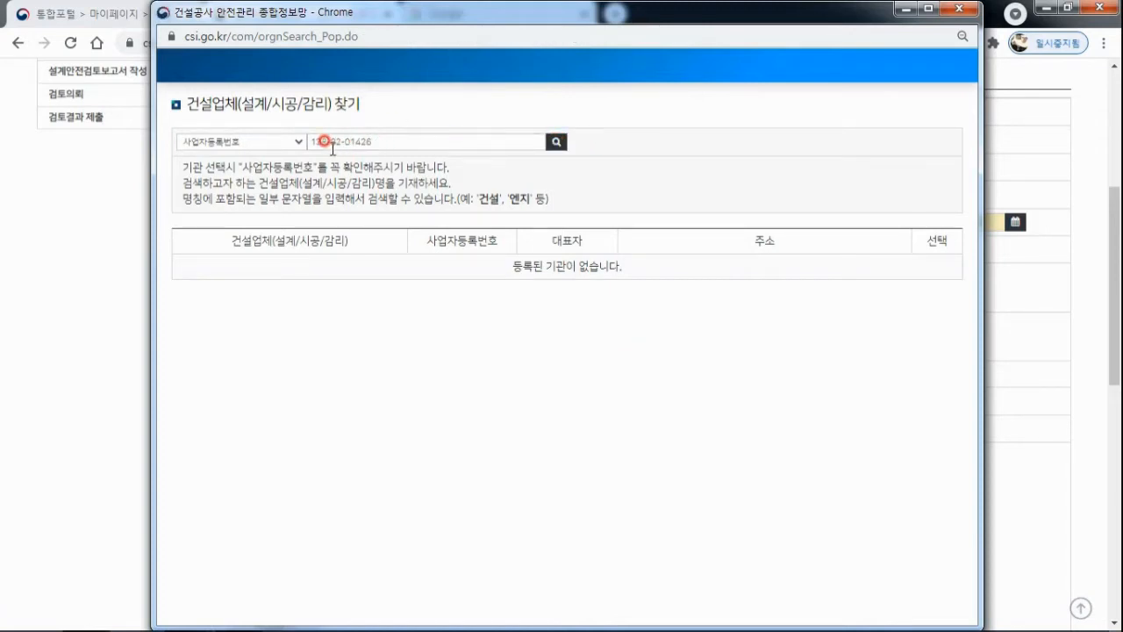
# Search again with the business registration number without hyphens and select 국토안전관리원 as the design company.
pyautogui.moveTo(315, 142); pyautogui.dragTo(373, 158)
pyautogui.click(518, 186)
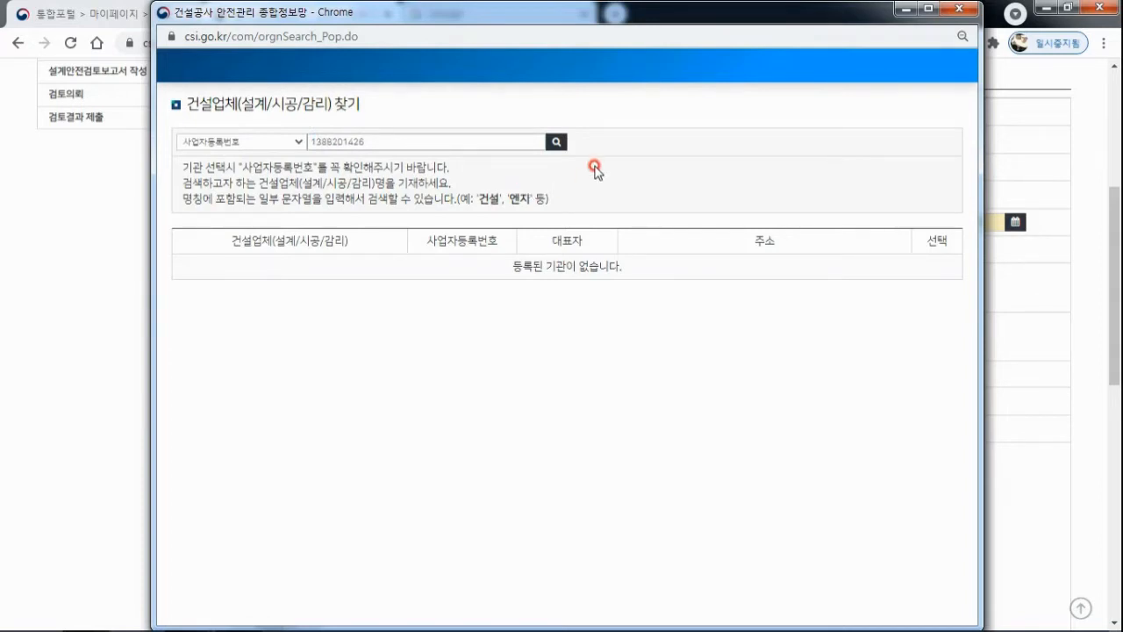
pyautogui.click(553, 140)
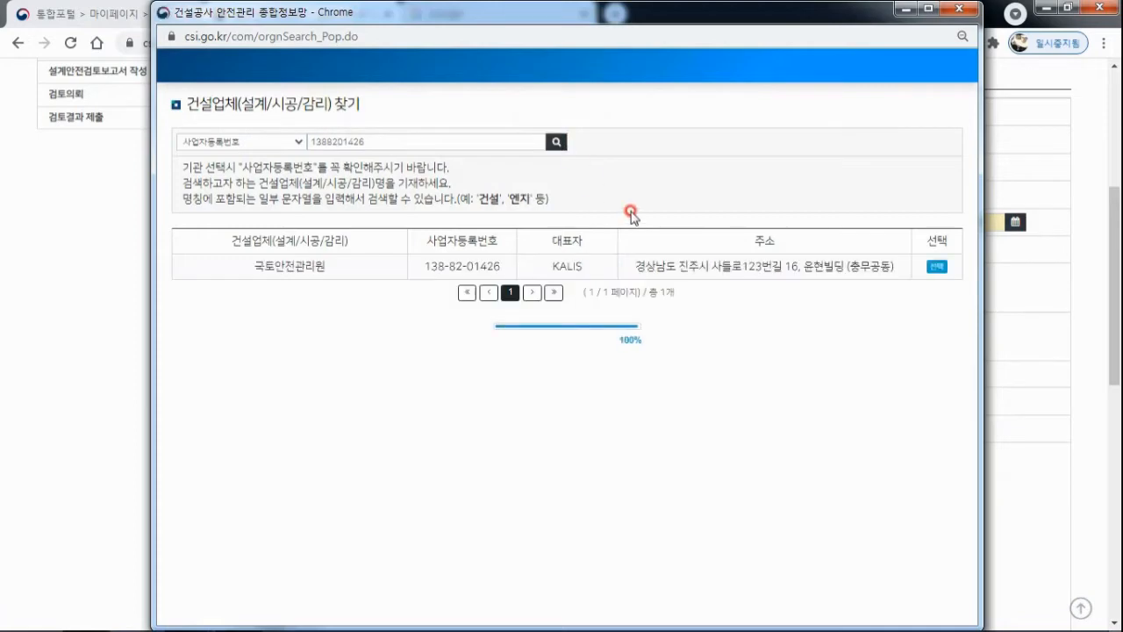
pyautogui.click(938, 268)
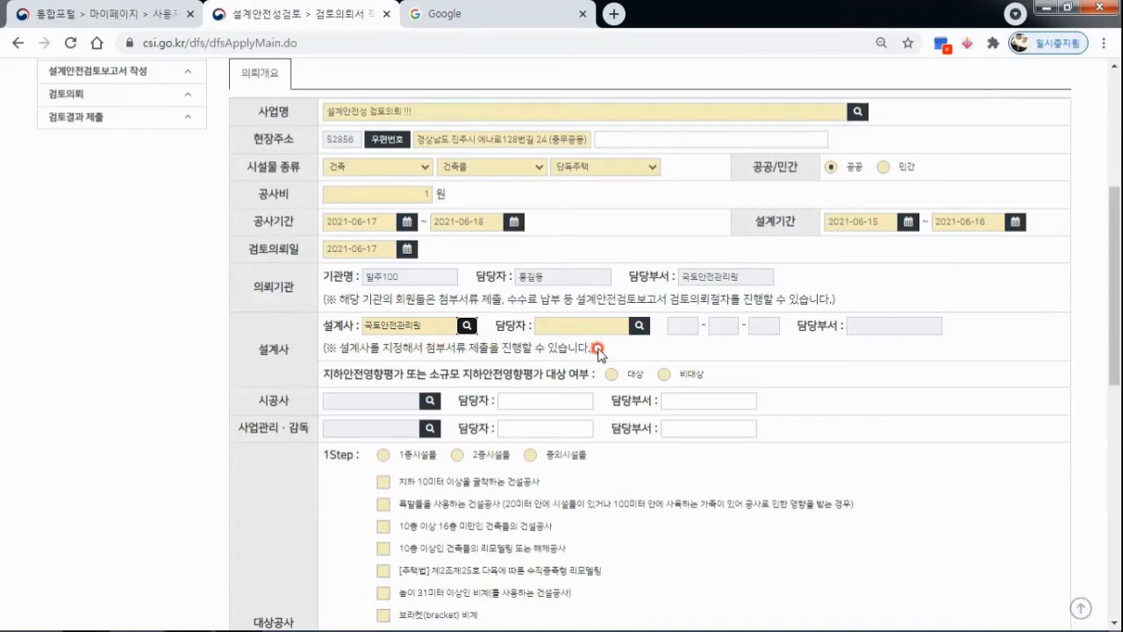
# Find the design company's contact person by name and assign them, and set the underground safety impact assessment status to 비대상.
pyautogui.click(634, 327)
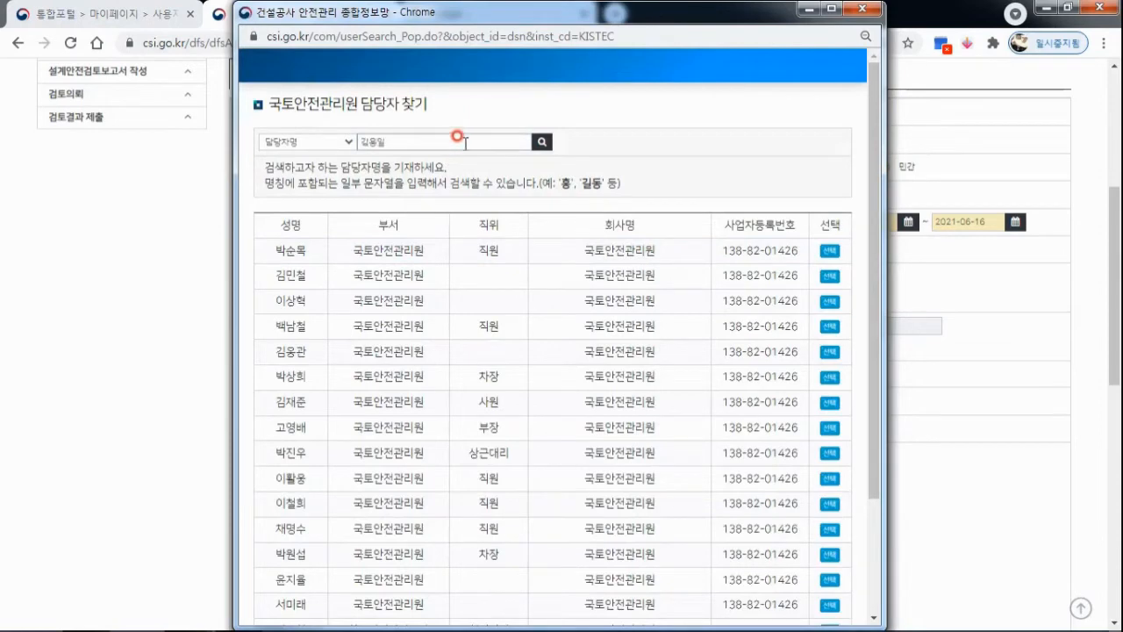
pyautogui.click(542, 142)
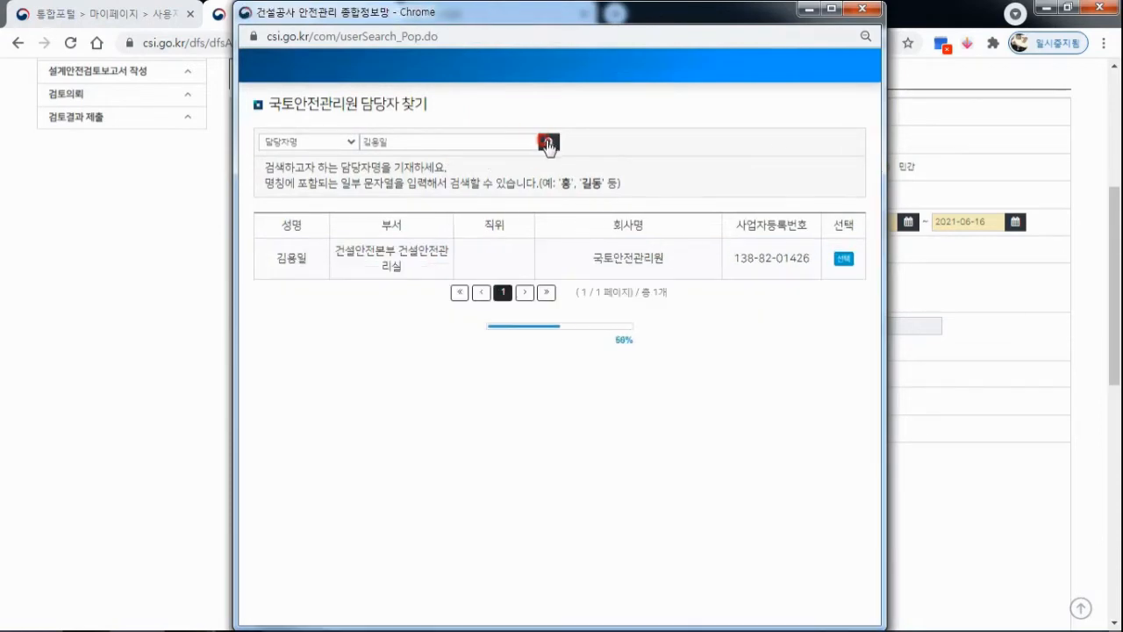
pyautogui.click(825, 262)
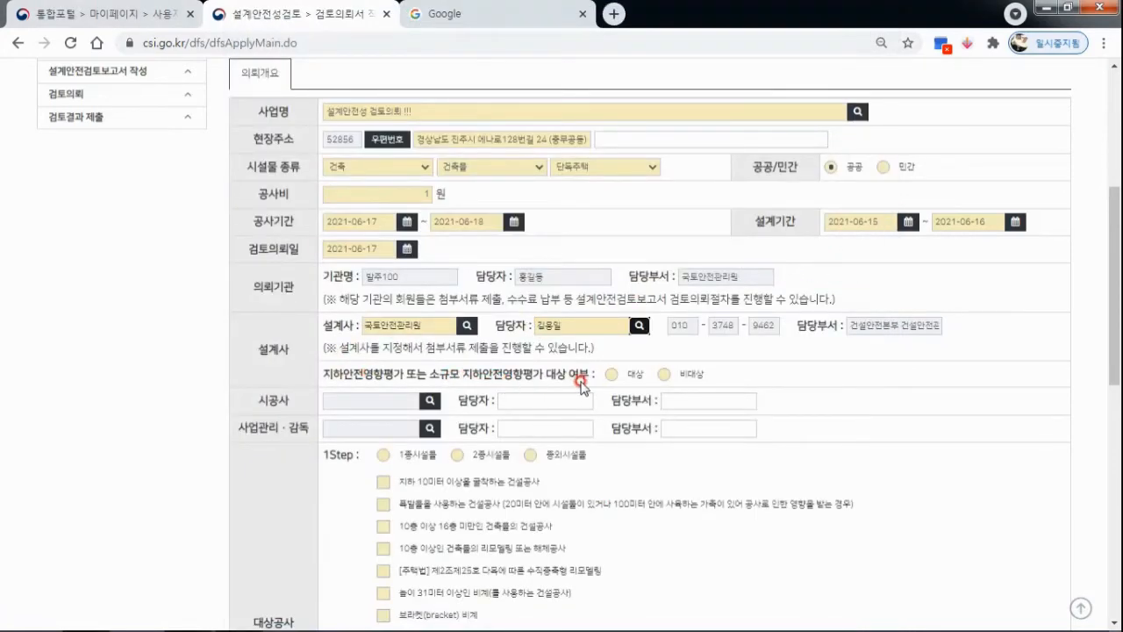
pyautogui.scroll(-1, 574, 387)
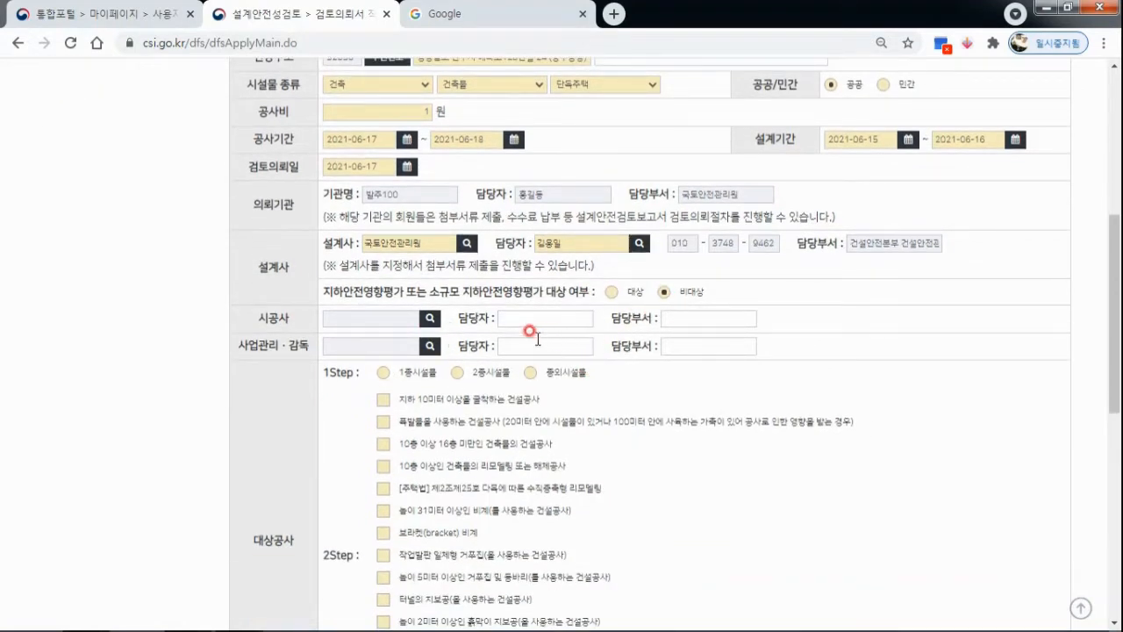
# For 대상공사, select 종외시설물 under 1Step and 높이 2미터 이상인 흙막이 지보공 under 2Step.
pyautogui.scroll(-1, 478, 342)
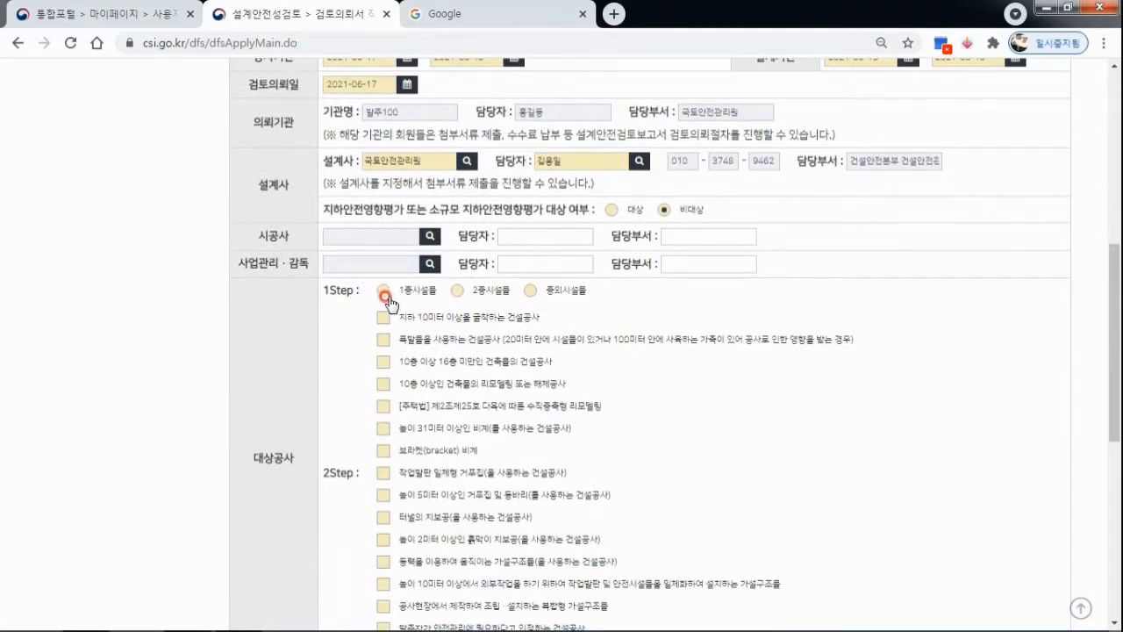
pyautogui.scroll(-1, 389, 294)
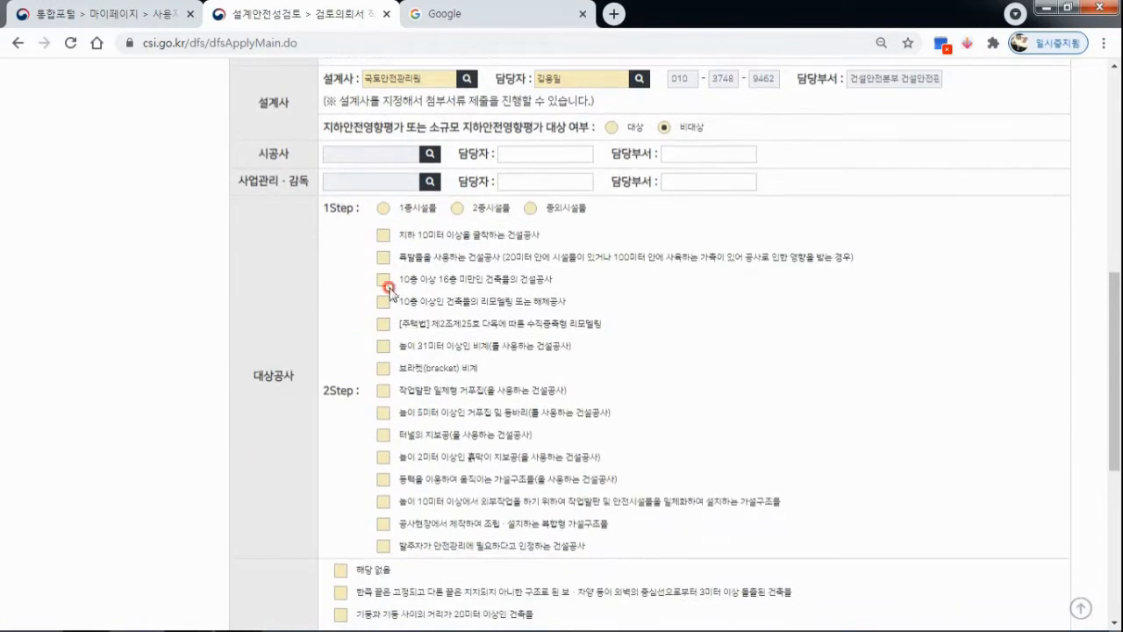
pyautogui.click(387, 209)
pyautogui.click(383, 458)
# Mark the special structure (특수구조) as 해당 없음 and place the cursor in the remarks field (비고).
pyautogui.scroll(-2, 768, 390)
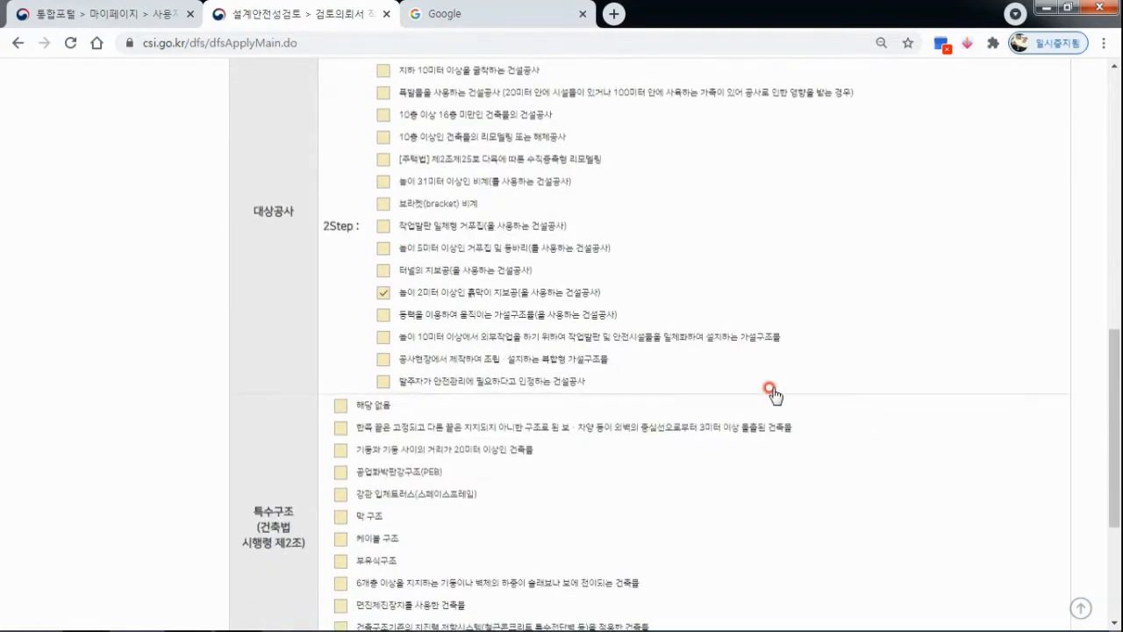
pyautogui.scroll(-2, 633, 397)
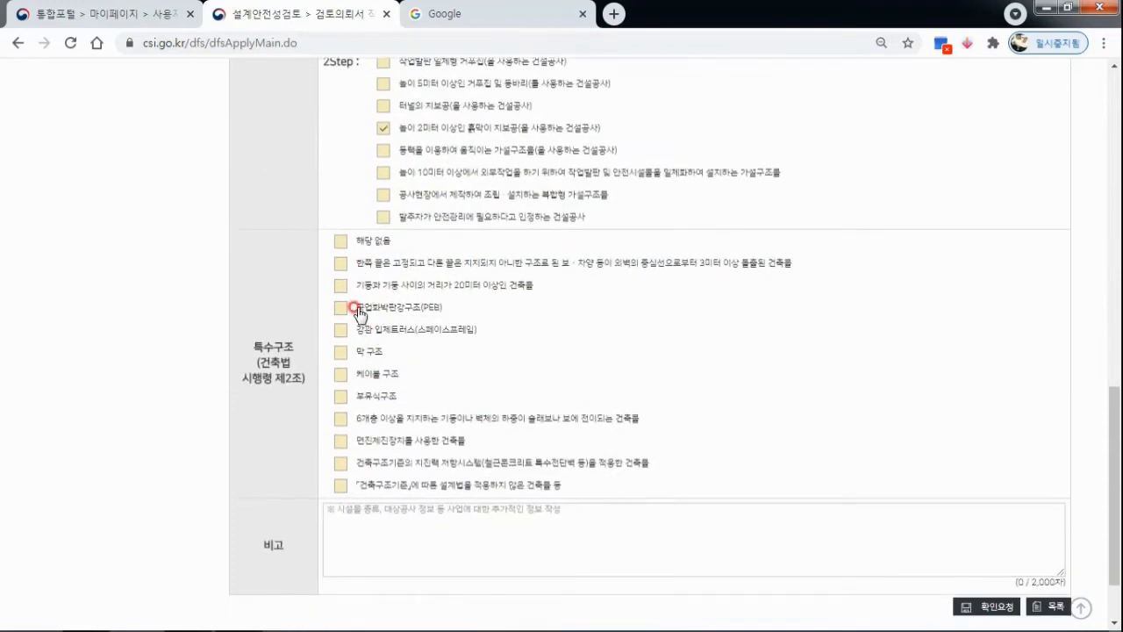
pyautogui.click(342, 246)
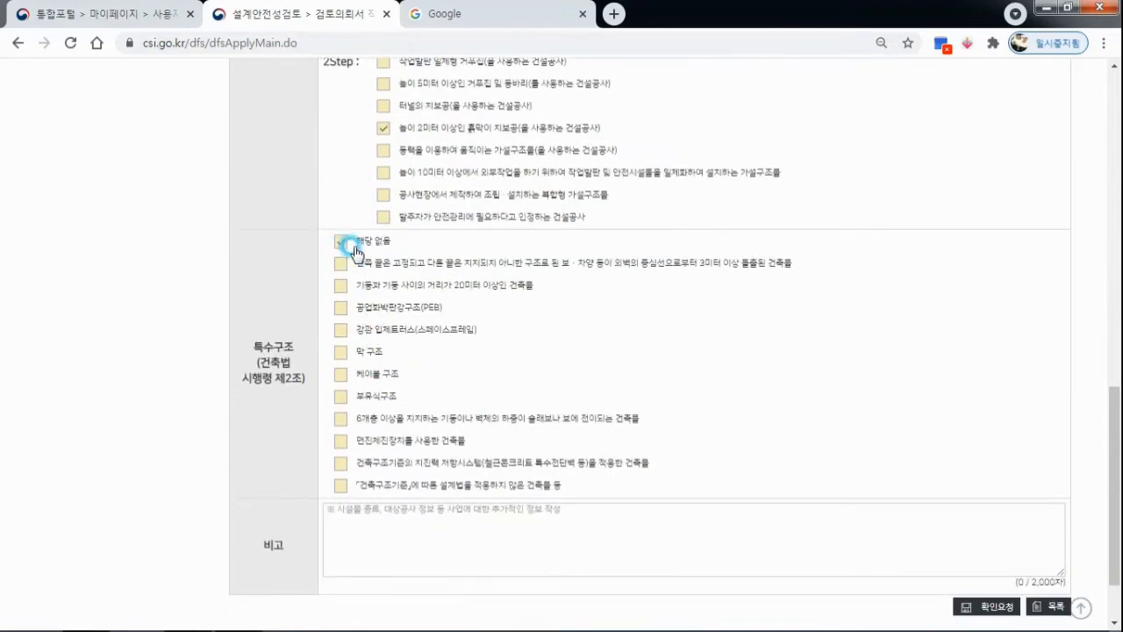
pyautogui.click(501, 529)
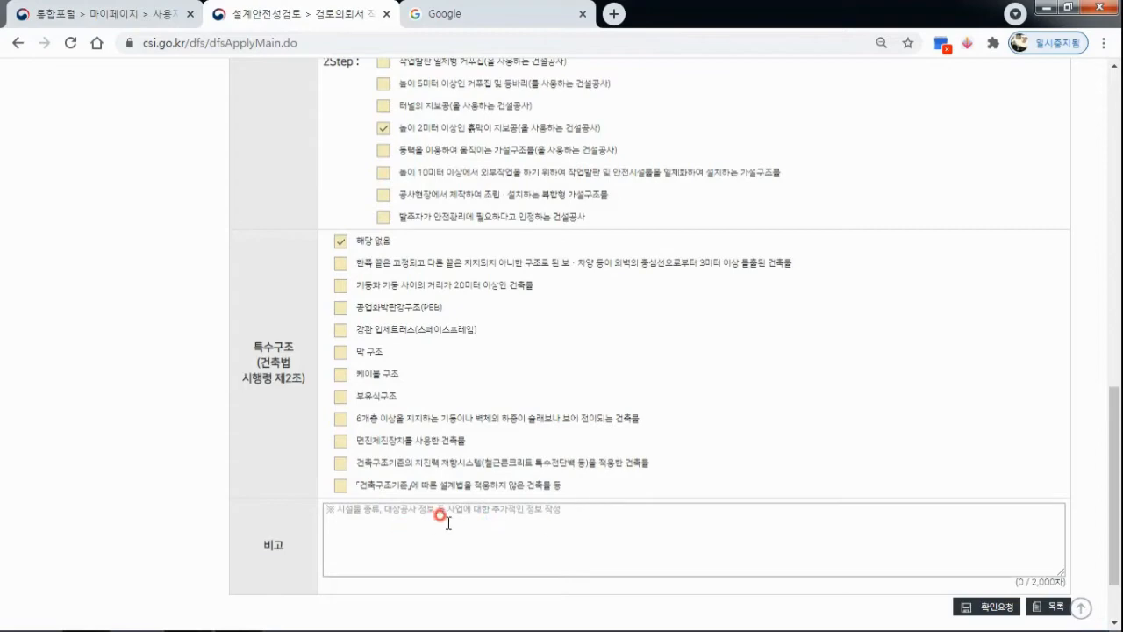
# Submit the completed request overview for confirmation (확인요청), and review the saved overview and its processing status.
pyautogui.scroll(-1, 790, 483)
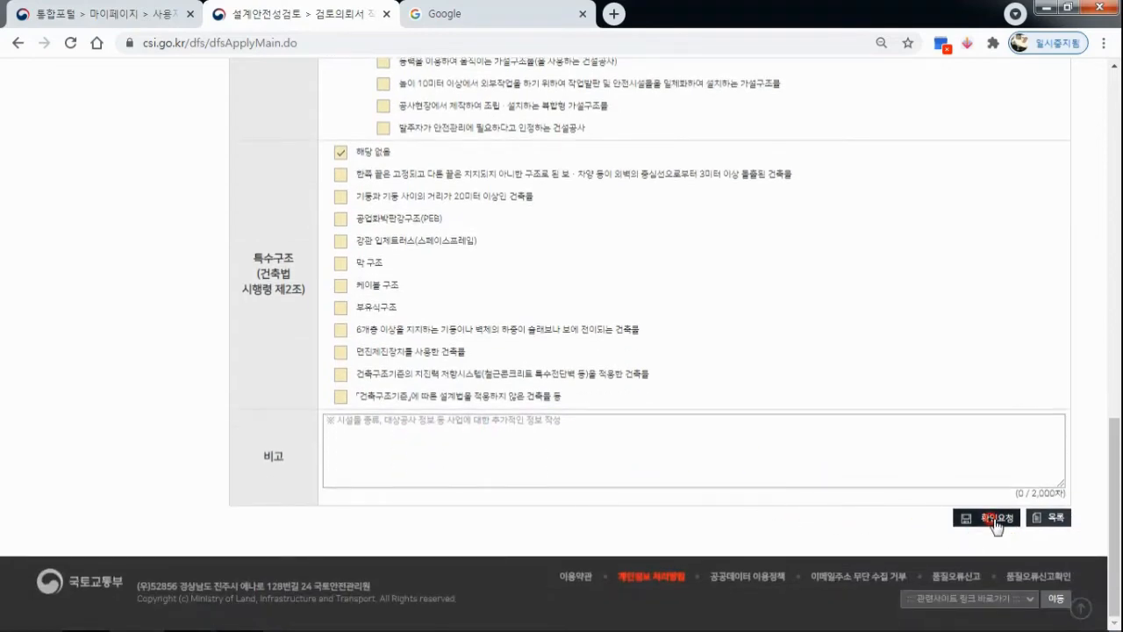
pyautogui.scroll(1, 580, 409)
pyautogui.scroll(15, 580, 409)
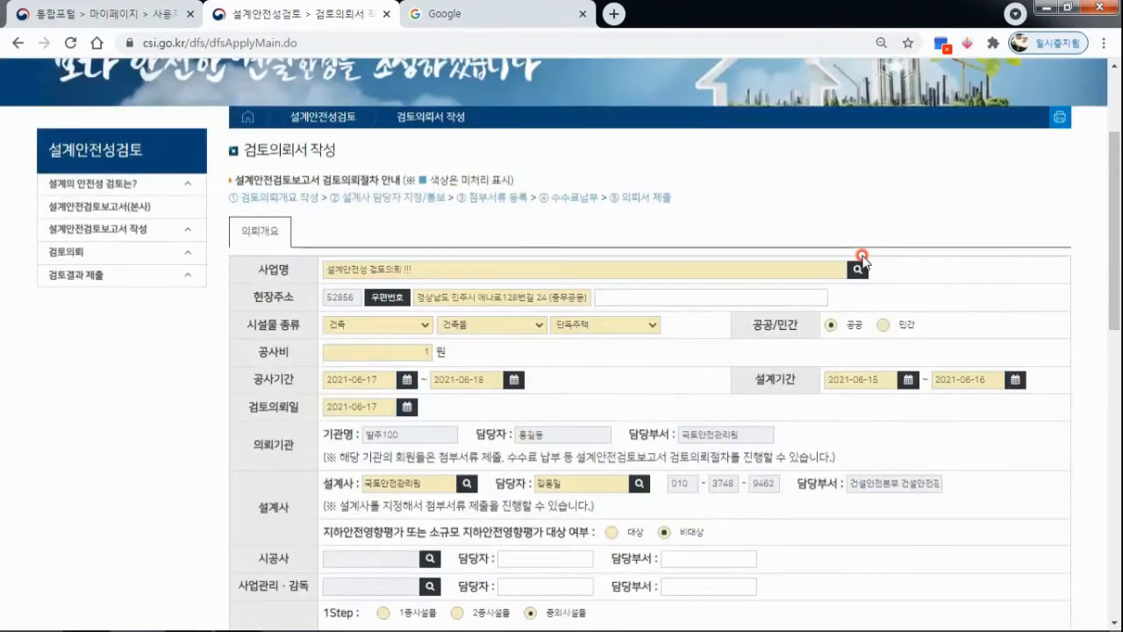
pyautogui.scroll(-15, 863, 261)
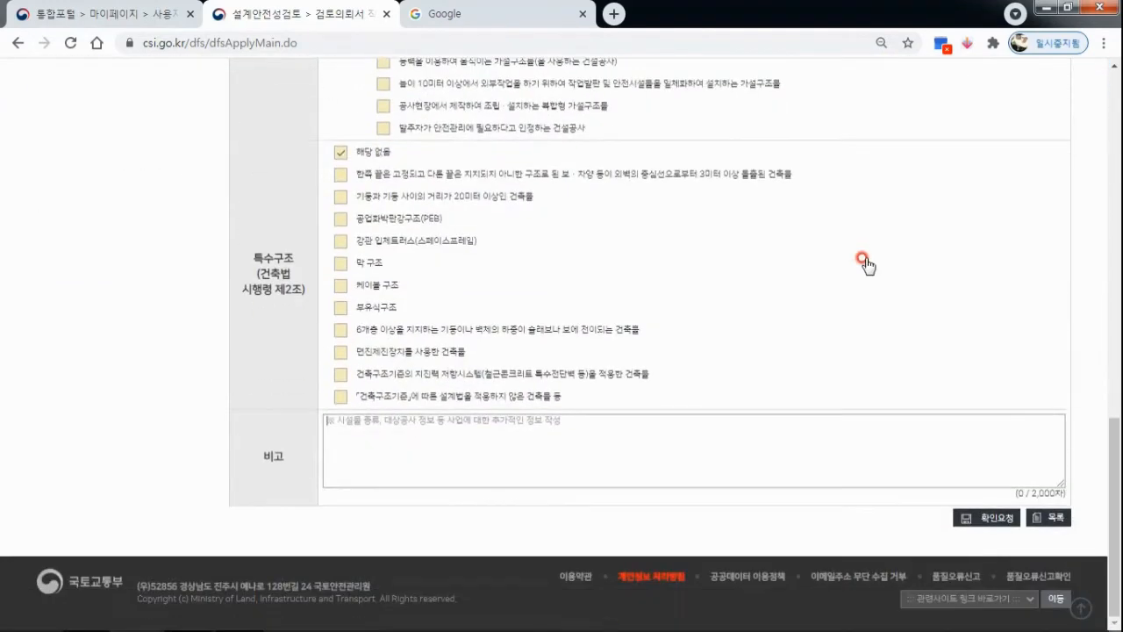
pyautogui.click(999, 525)
pyautogui.click(654, 138)
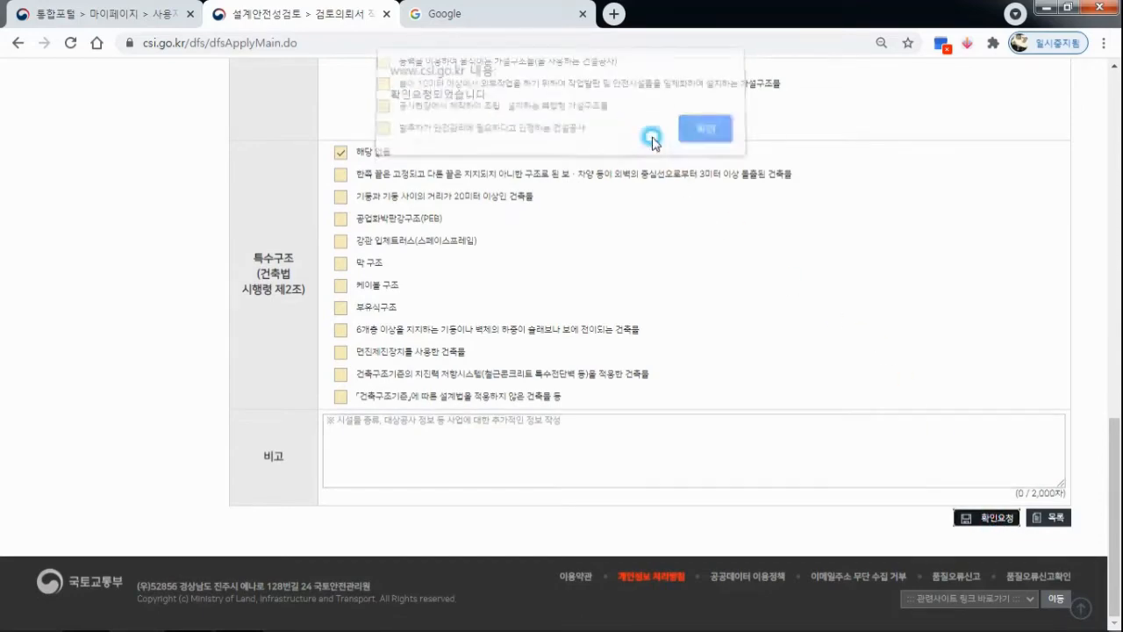
pyautogui.click(711, 143)
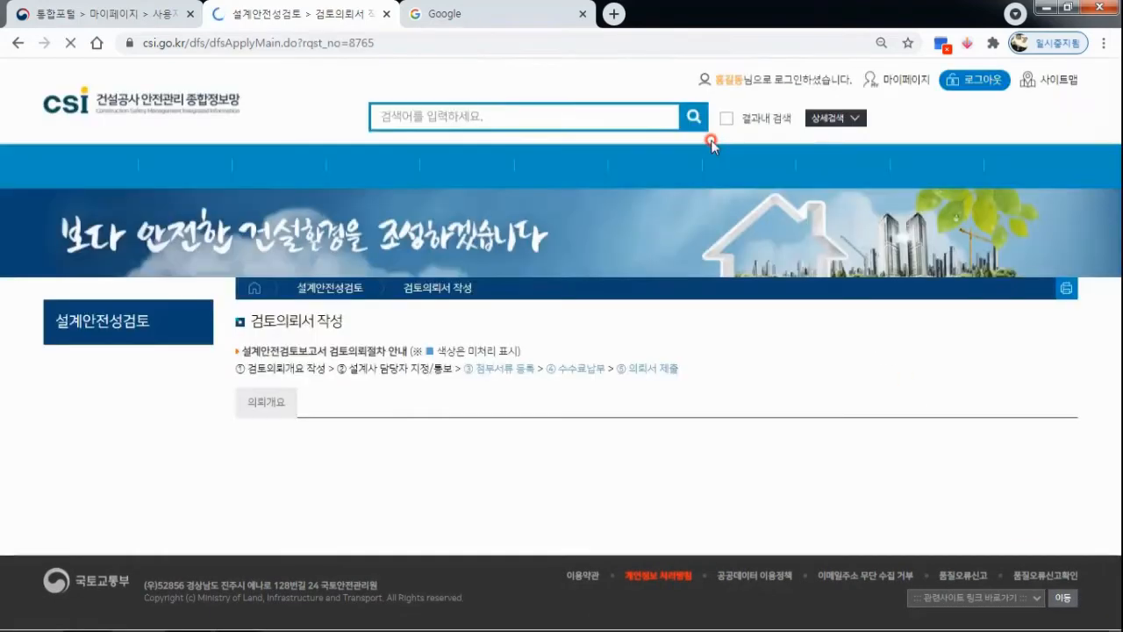
pyautogui.scroll(-2, 876, 331)
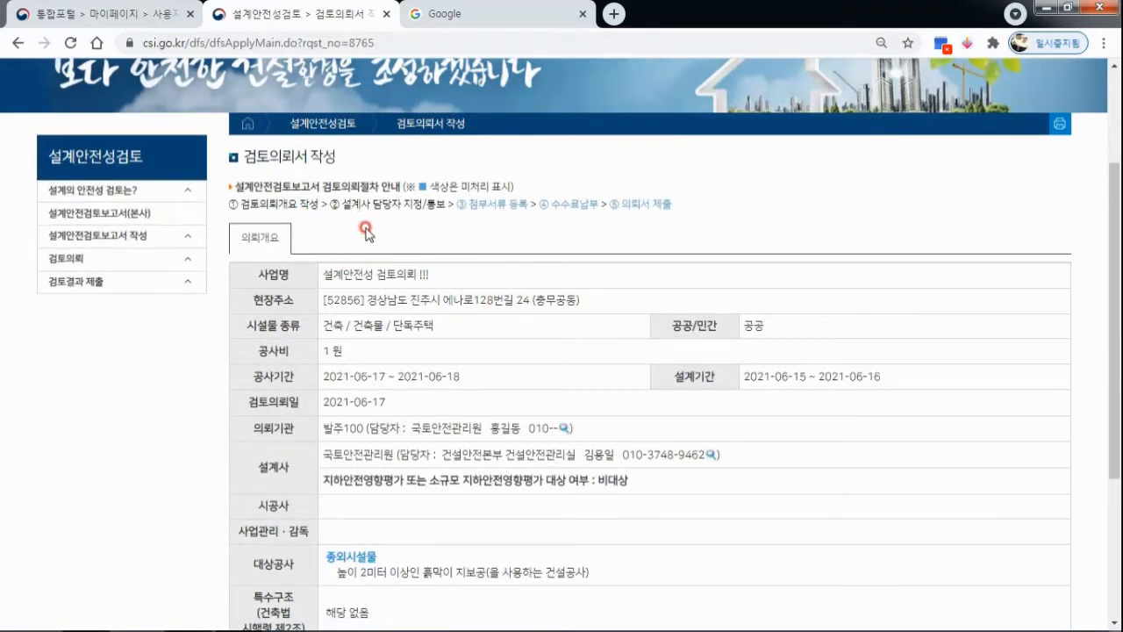
pyautogui.scroll(-3, 539, 243)
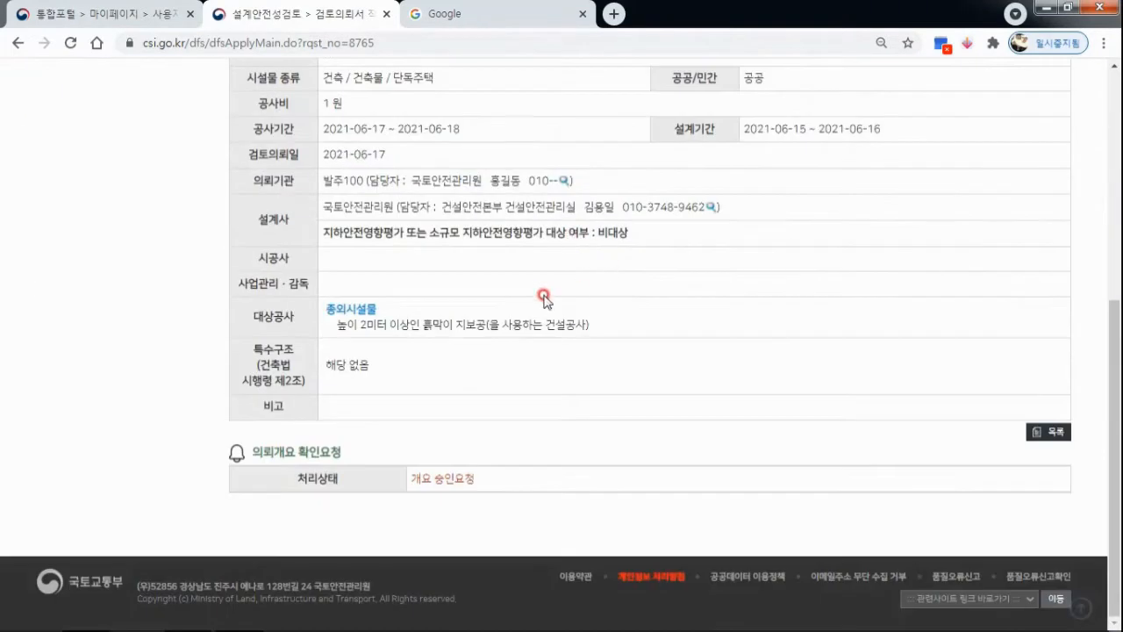
pyautogui.scroll(1, 566, 353)
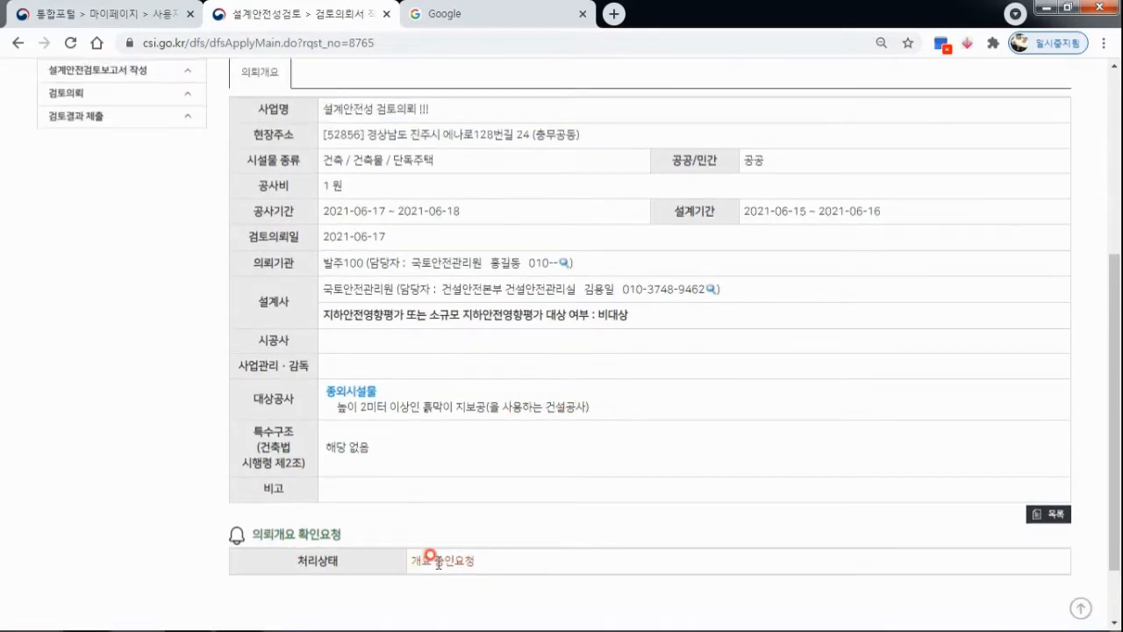
pyautogui.scroll(4, 586, 532)
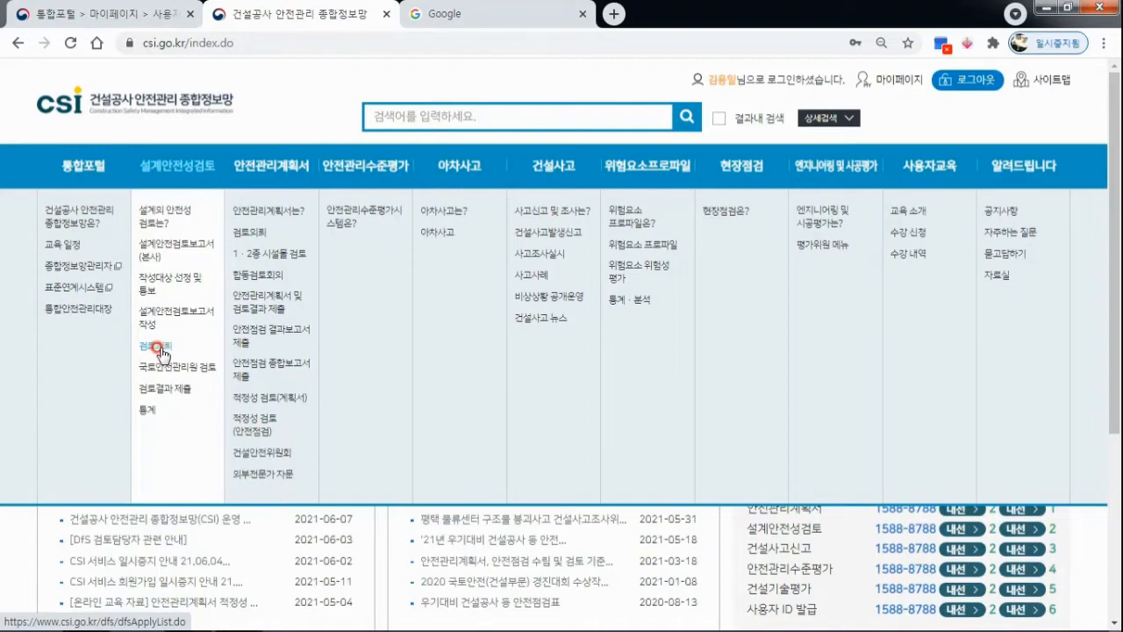
# In the reviewer's account, go to the review request list (검토의뢰) and open 설계안전성 검토의뢰 !!!
pyautogui.click(158, 347)
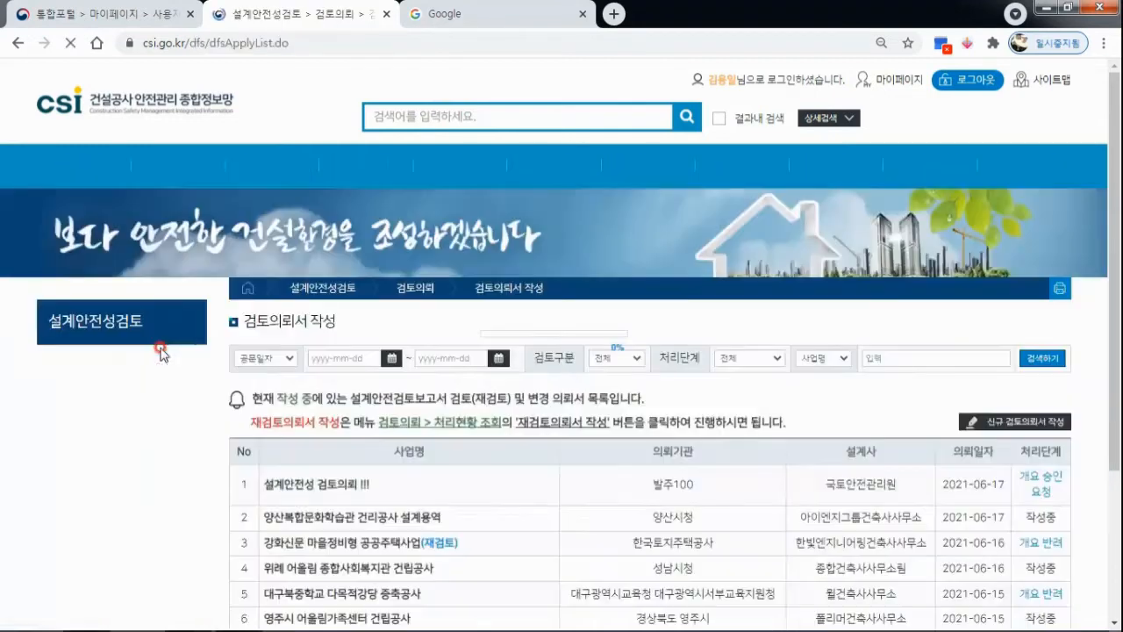
pyautogui.scroll(-1, 535, 376)
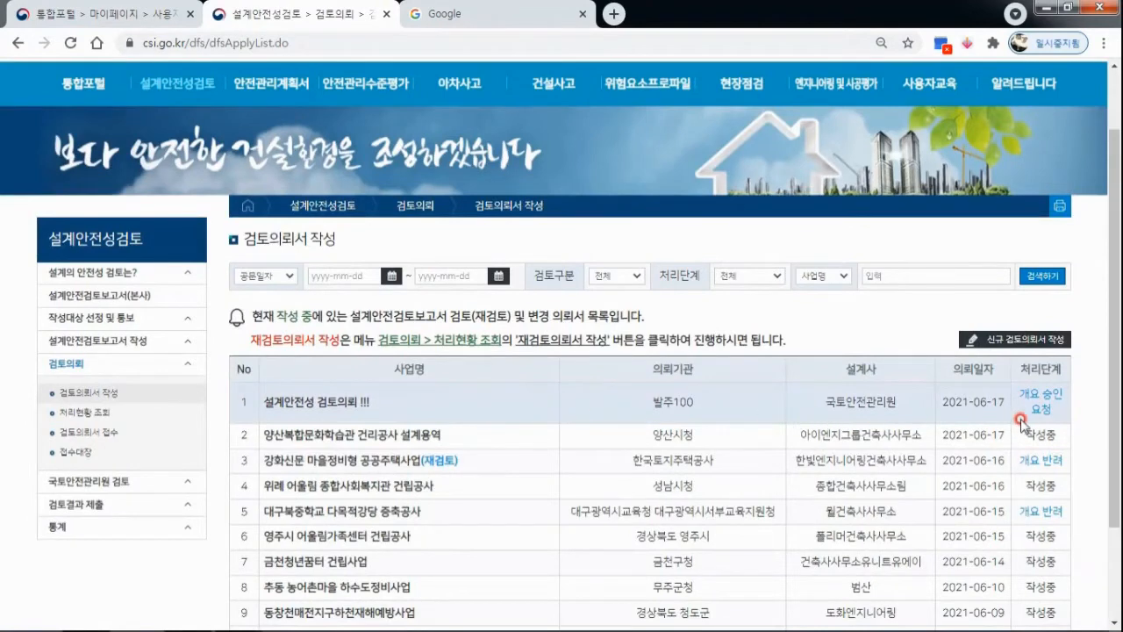
pyautogui.click(307, 404)
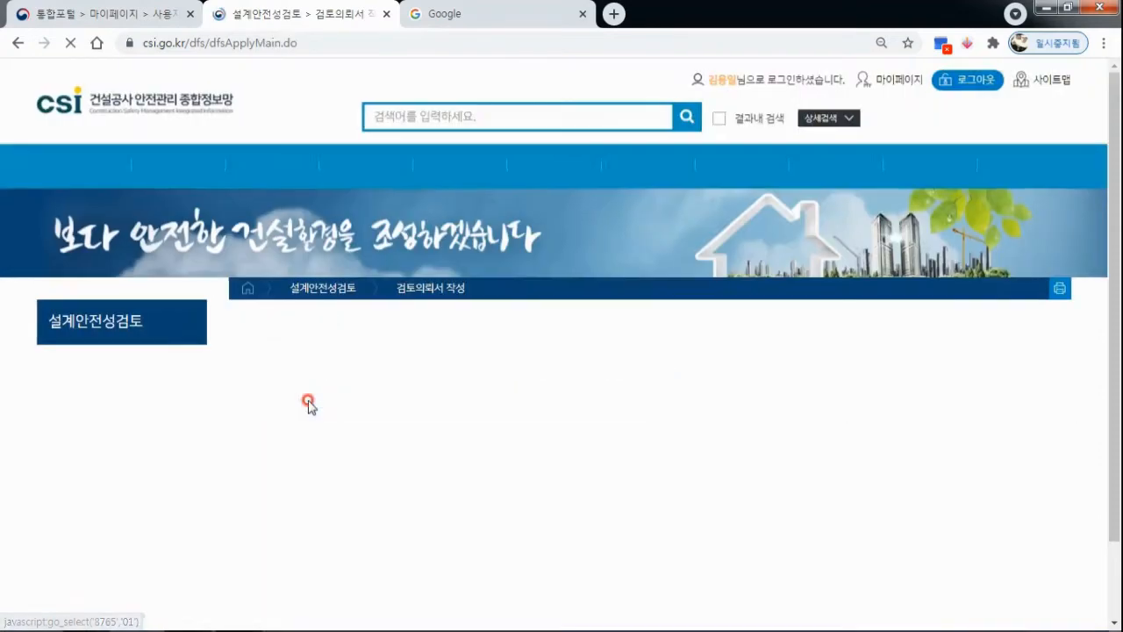
# Save the overview confirmation with the status 개요 승인, accept the prompts and open My Page (마이페이지).
pyautogui.scroll(-5, 689, 355)
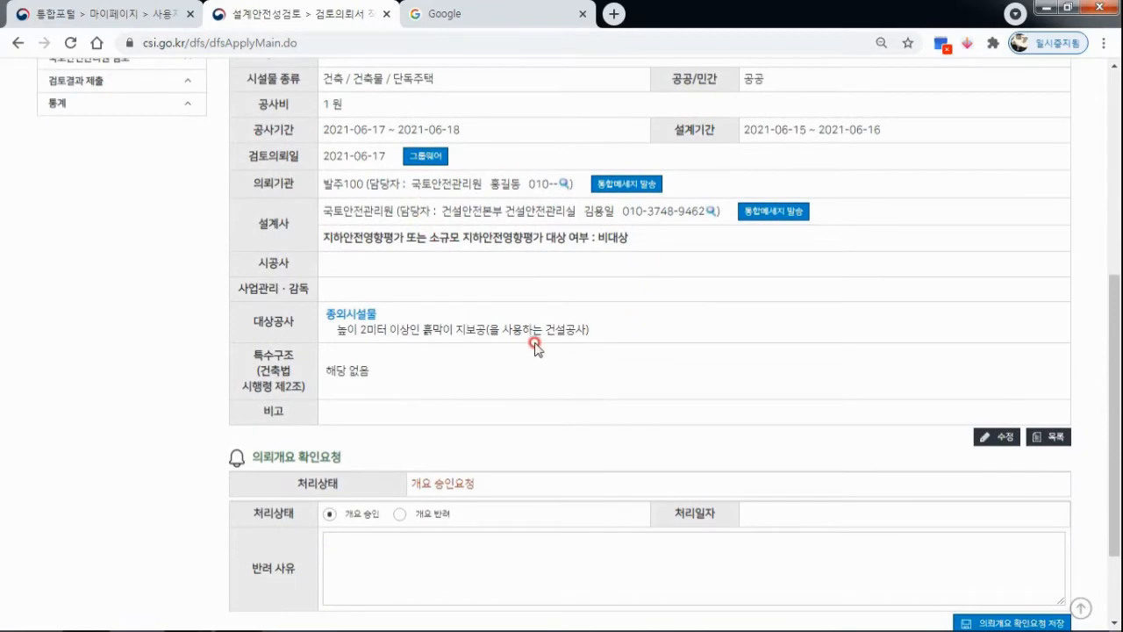
pyautogui.scroll(-2, 768, 327)
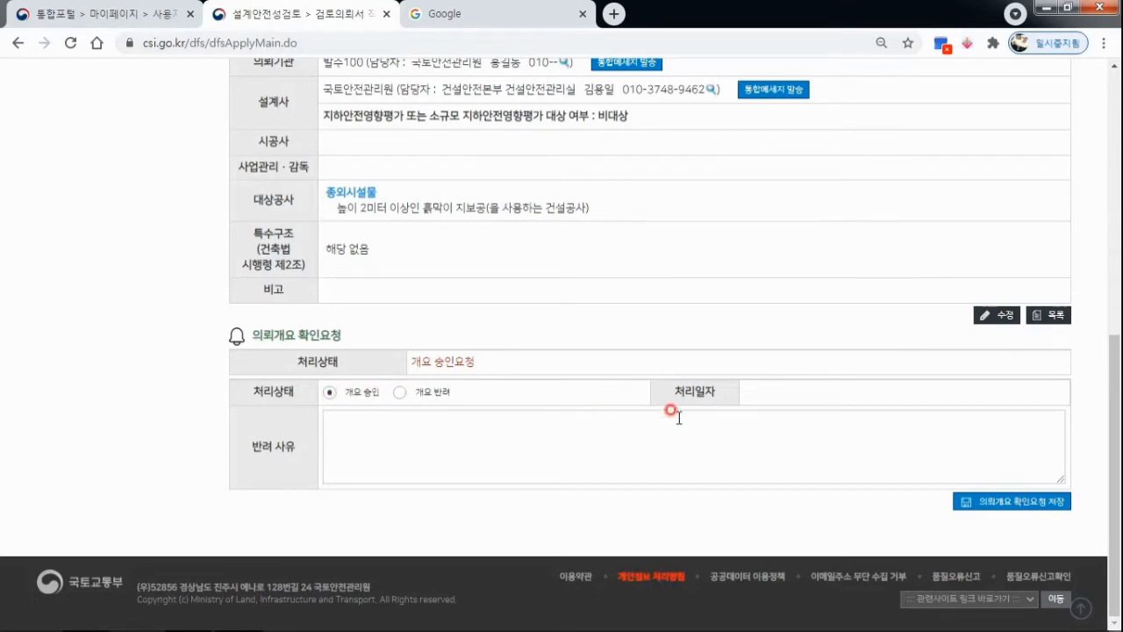
pyautogui.click(1035, 504)
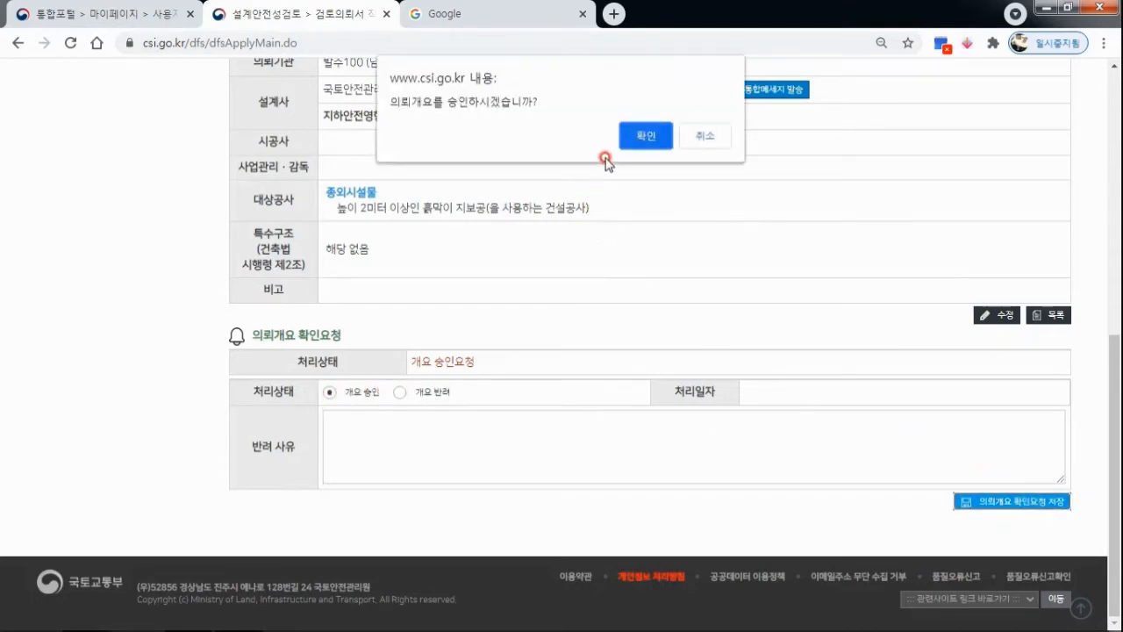
pyautogui.click(632, 137)
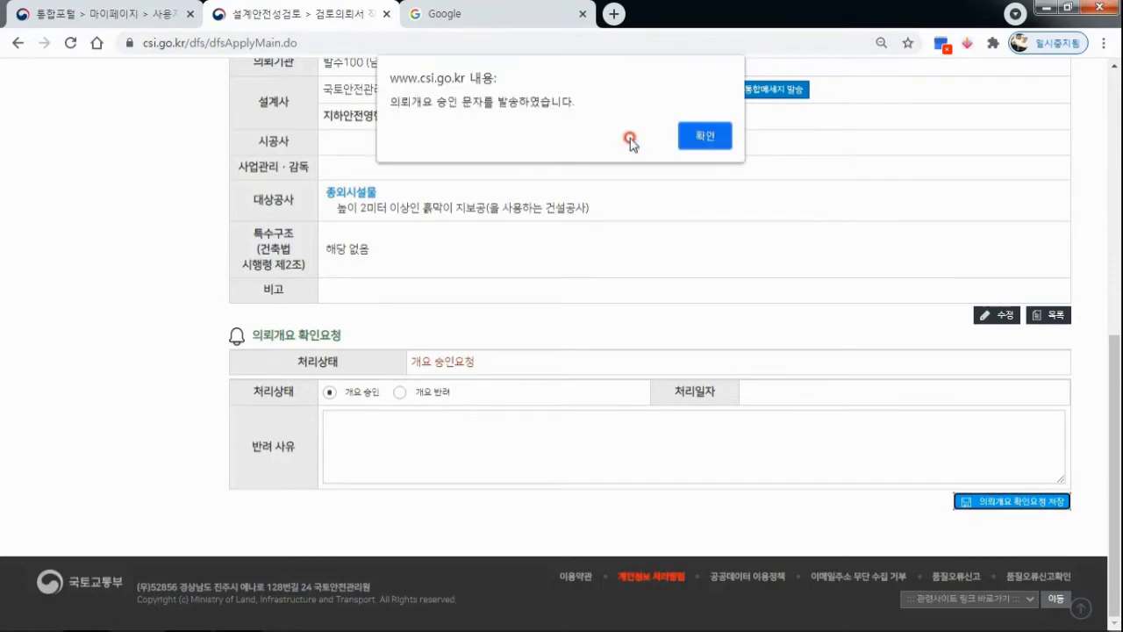
pyautogui.click(713, 137)
pyautogui.moveTo(719, 156)
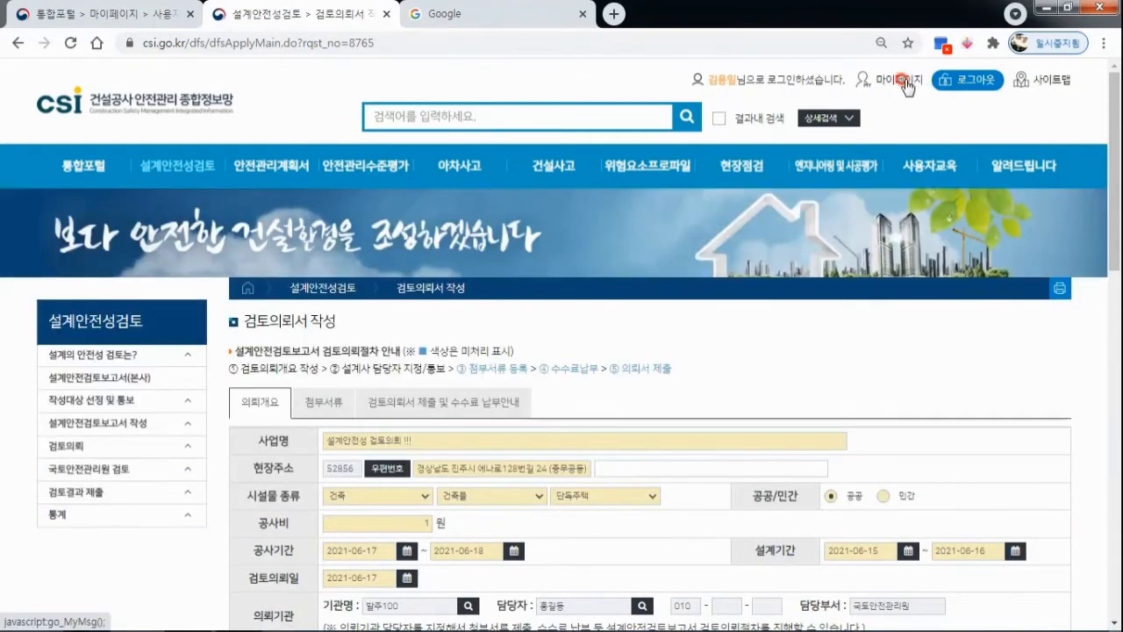
pyautogui.click(905, 82)
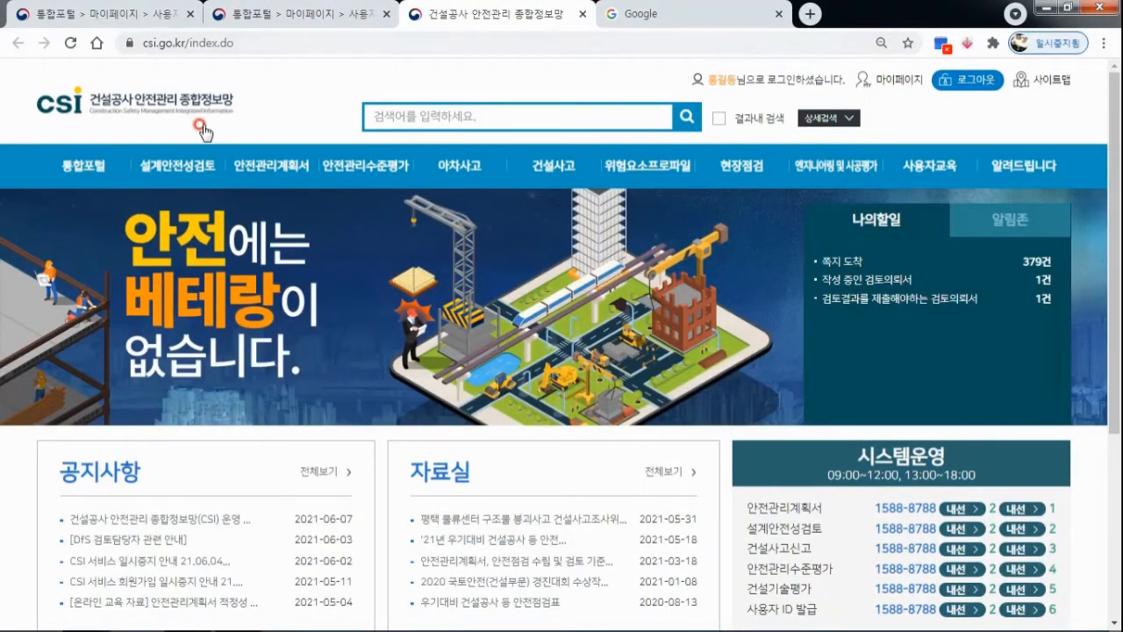
# In the client's account, open 설계안전성 검토의뢰 !!! from the review request list and show its attachments section (첨부서류).
pyautogui.moveTo(180, 164)
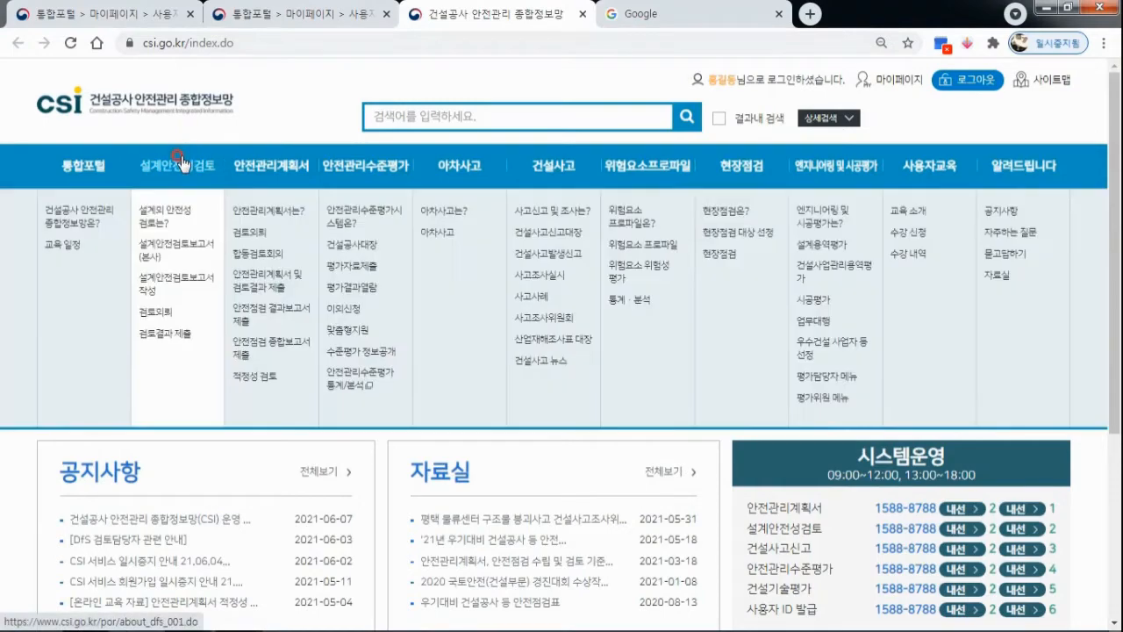
pyautogui.click(157, 314)
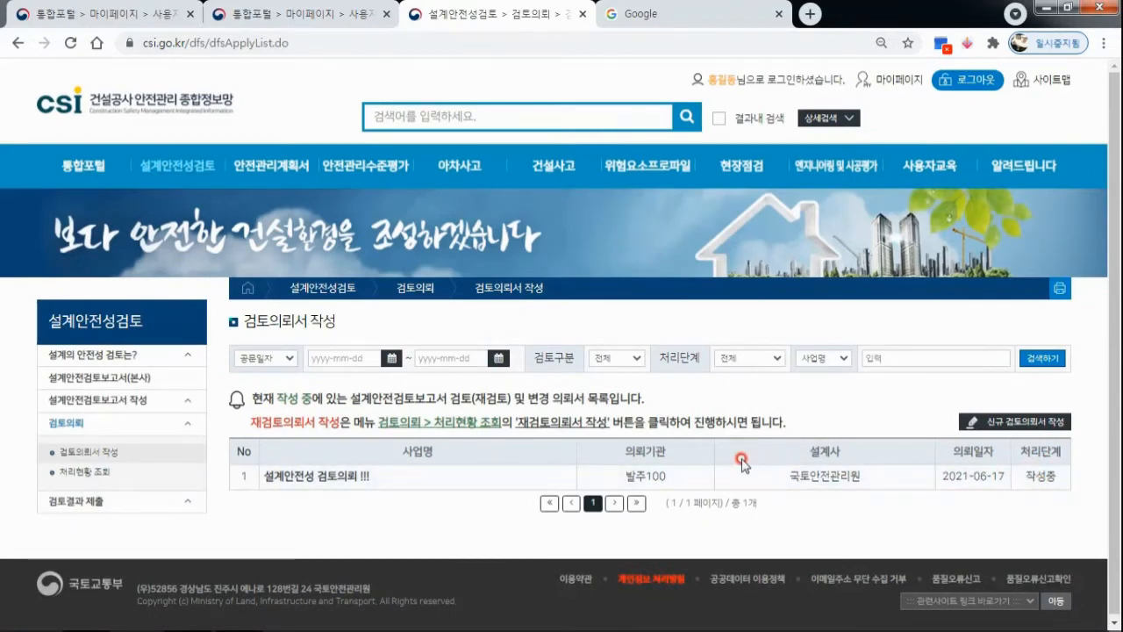
pyautogui.click(342, 476)
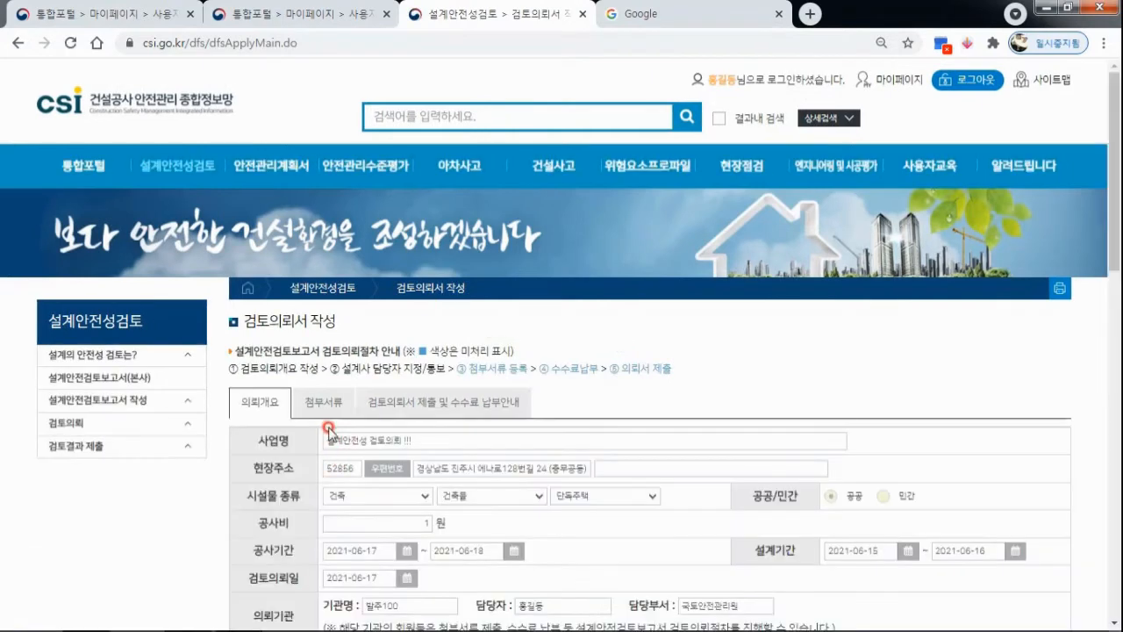
pyautogui.scroll(-2, 314, 429)
pyautogui.click(336, 246)
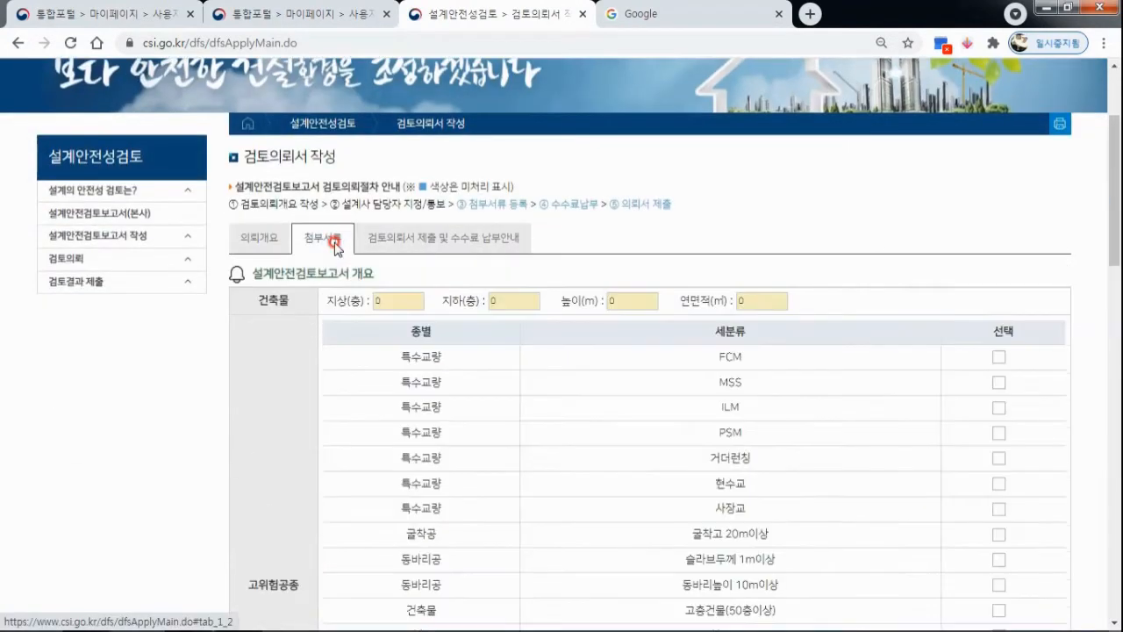
# Set the building's 지상(층), 지하(층) and 높이(m) to 1 each, and open 연면적(㎡) for entry.
pyautogui.scroll(-10, 334, 249)
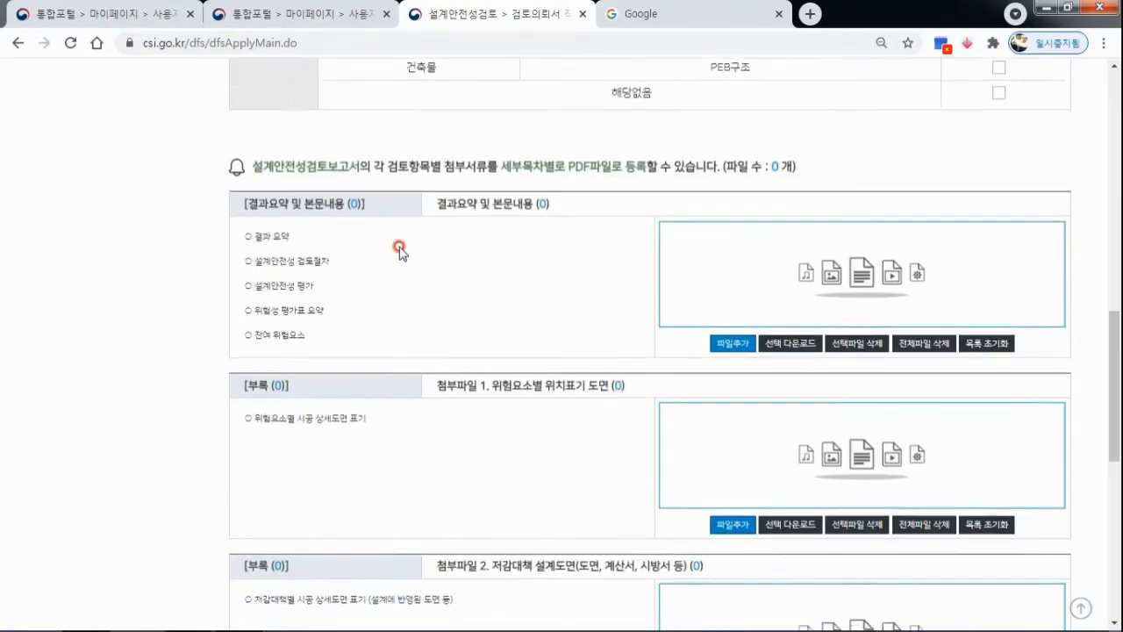
pyautogui.scroll(-5, 333, 249)
pyautogui.scroll(9, 408, 269)
pyautogui.scroll(6, 408, 269)
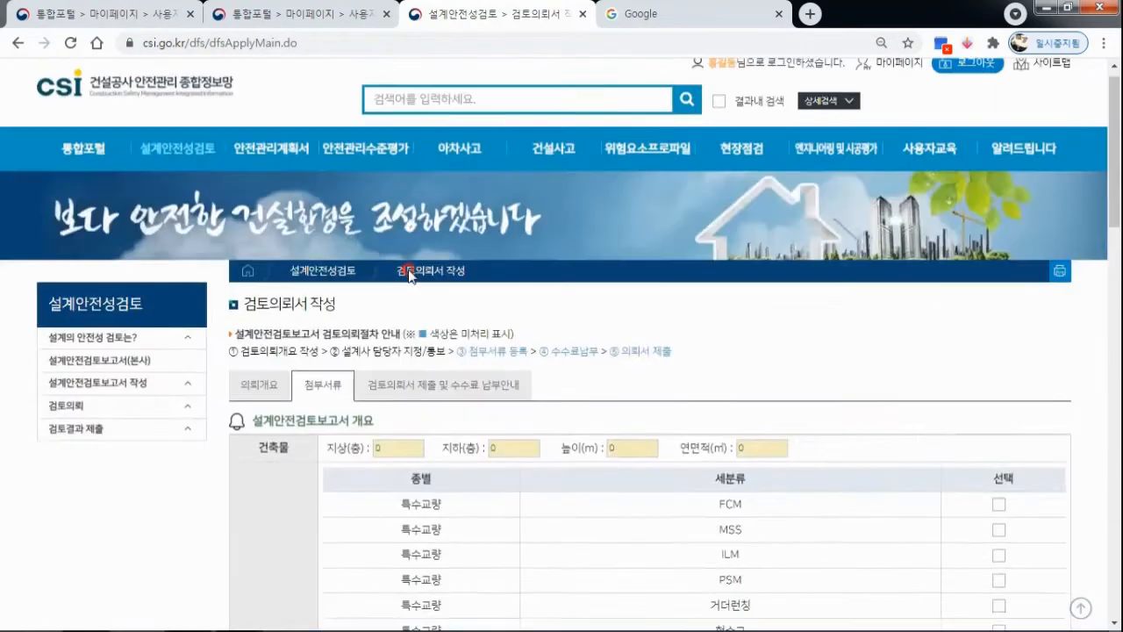
pyautogui.scroll(-2, 402, 263)
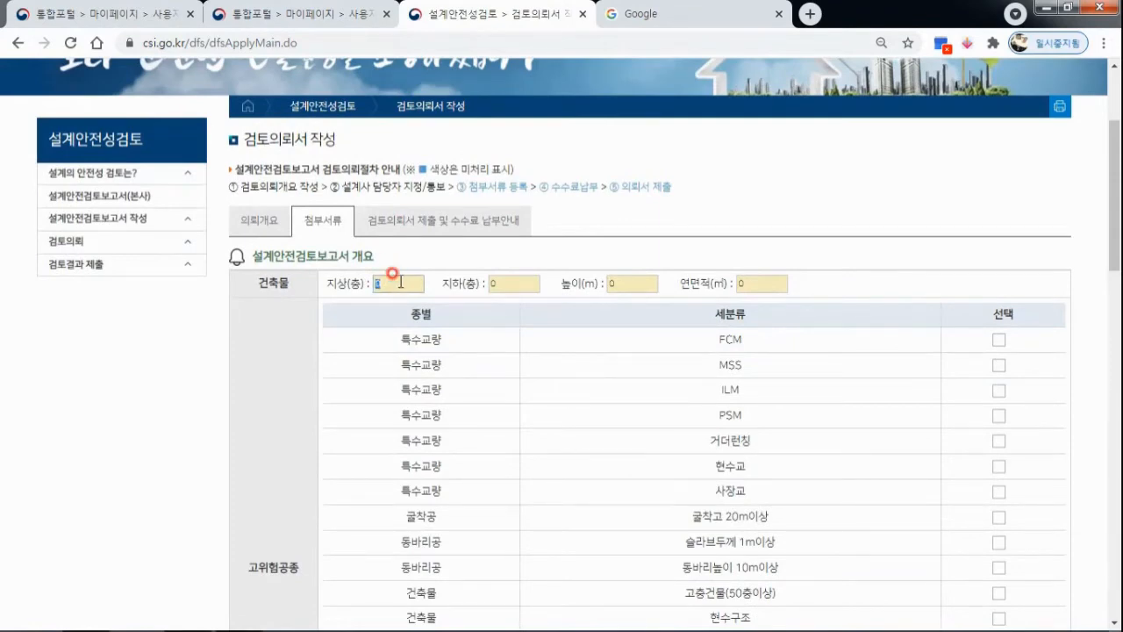
pyautogui.click(525, 281)
pyautogui.write('1')
pyautogui.click(639, 283)
pyautogui.write('1')
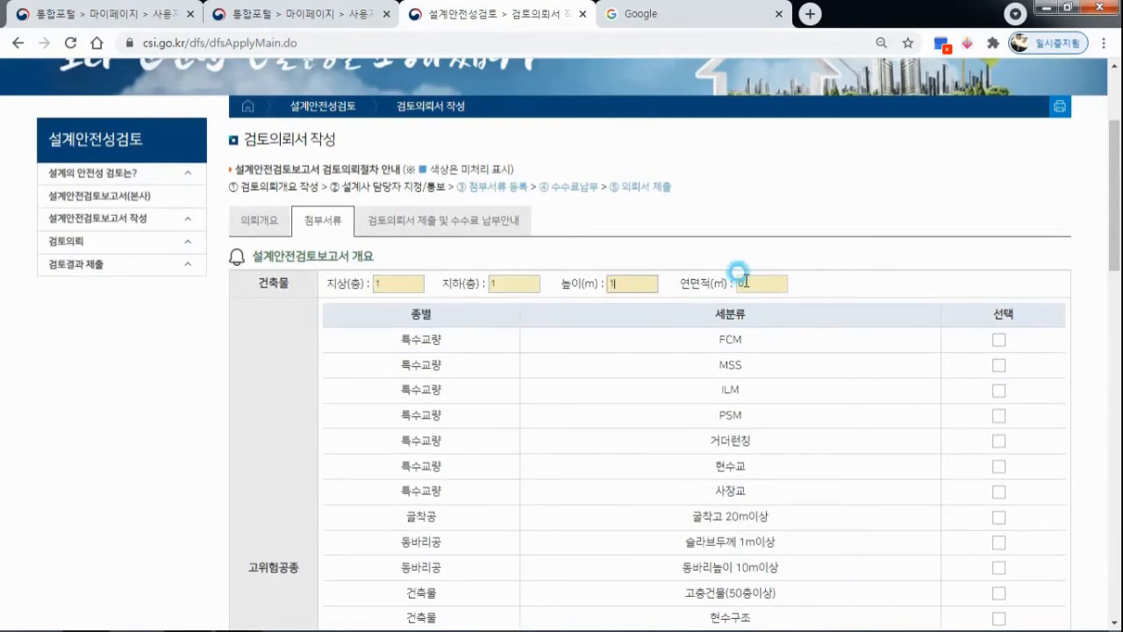
pyautogui.click(748, 283)
# Attach the 샘플 PDF from the desktop's (2021-06-17) 설계안전성 검토의뢰 folder to the 결과요약 및 본문내용 item.
pyautogui.scroll(-8, 580, 289)
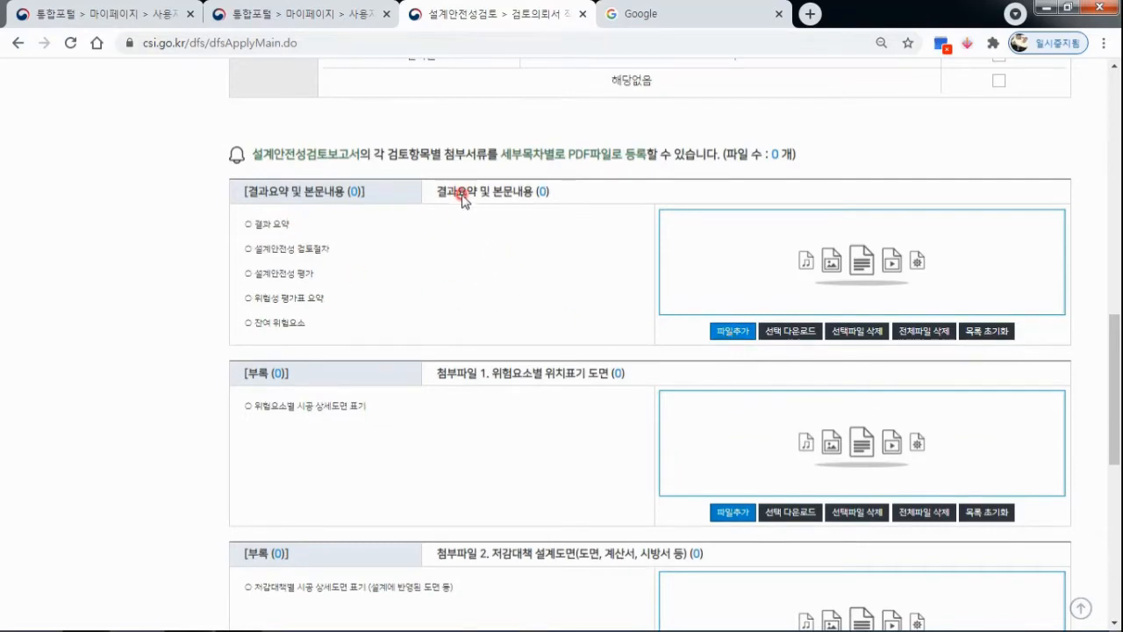
pyautogui.click(740, 335)
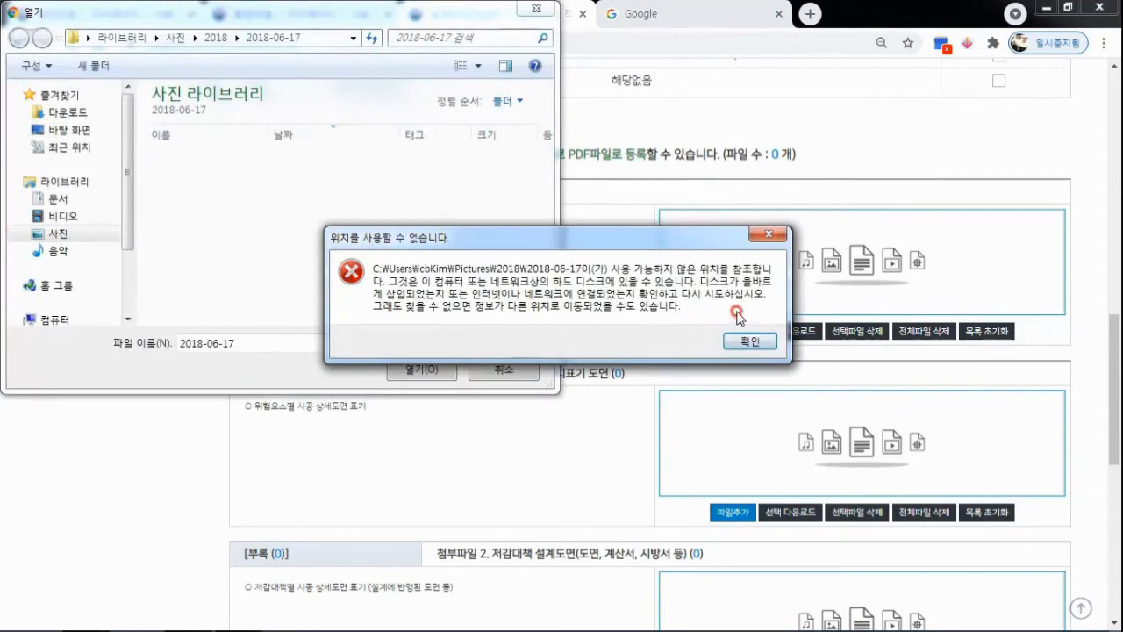
pyautogui.click(751, 342)
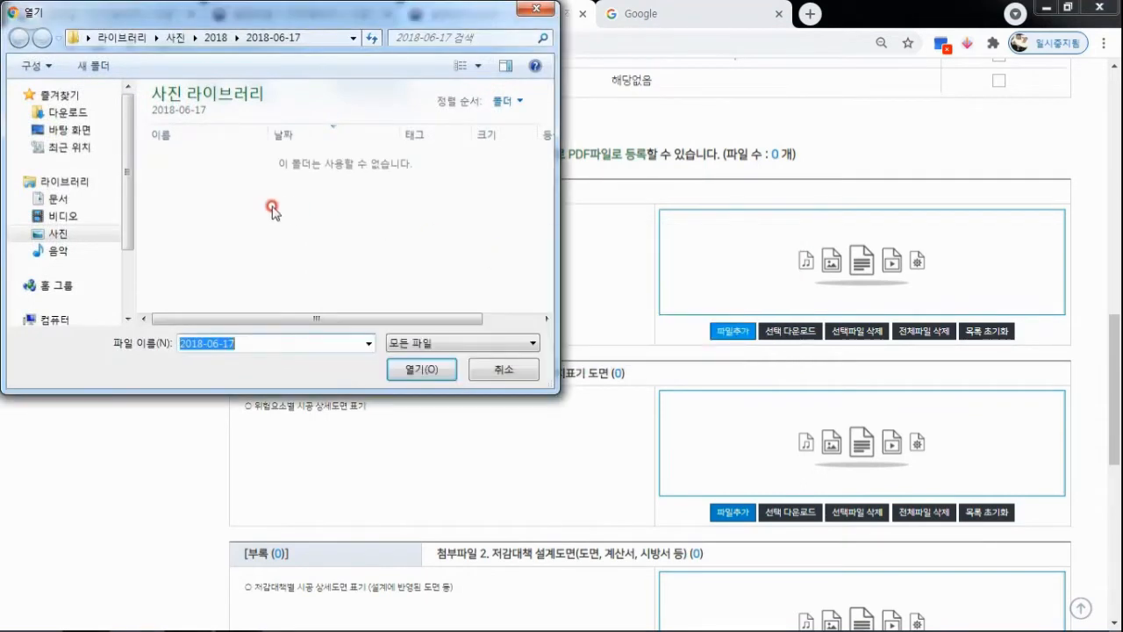
pyautogui.click(77, 130)
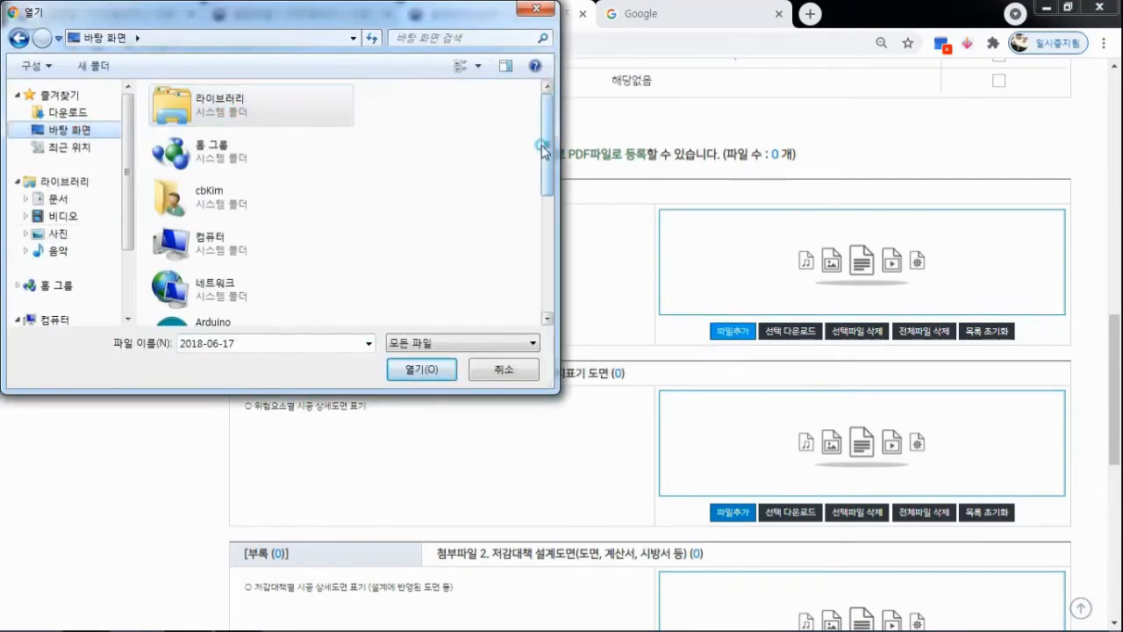
pyautogui.moveTo(541, 150); pyautogui.dragTo(531, 242)
pyautogui.doubleClick(312, 207)
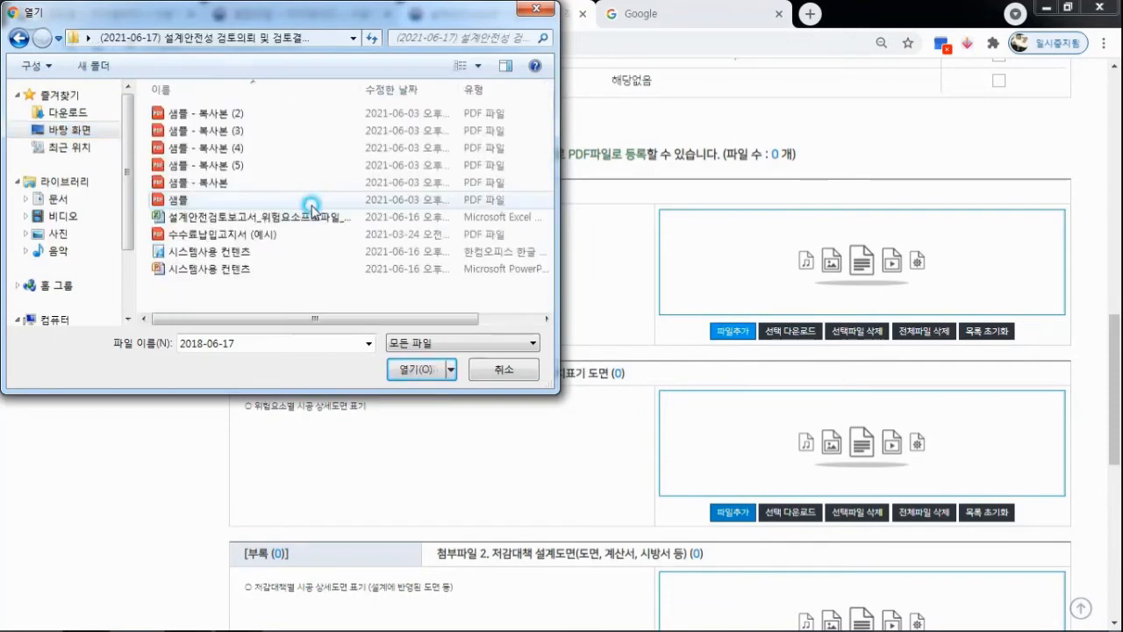
pyautogui.click(221, 200)
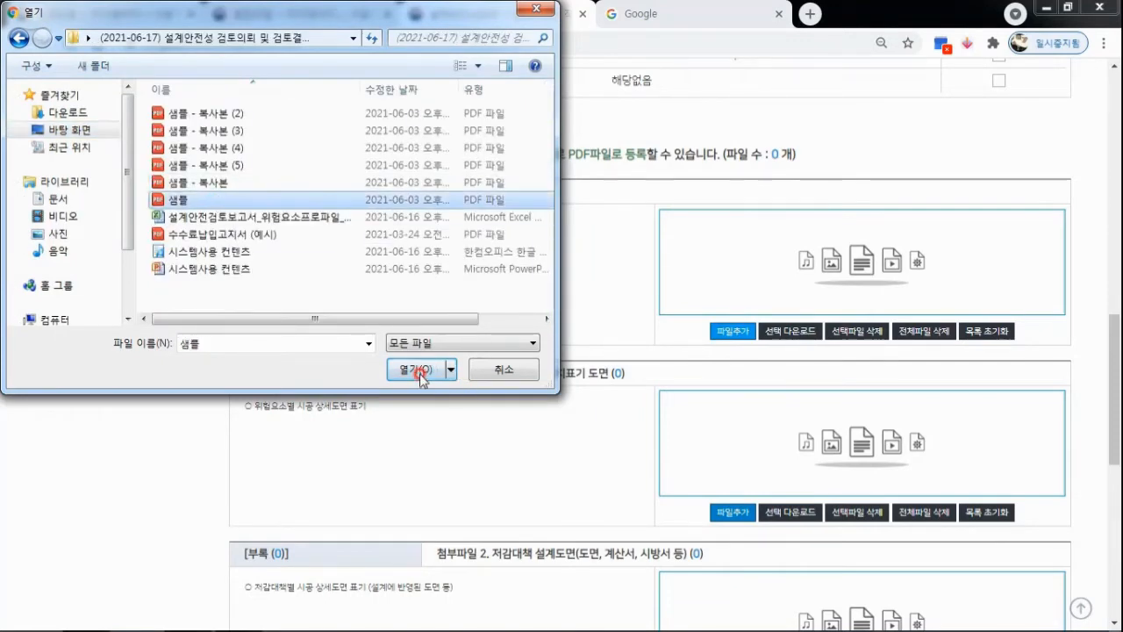
pyautogui.click(421, 372)
# Attach the 샘플 - 복사본 PDF to 첨부파일 1. 위험요소별 위치표기 도면.
pyautogui.click(735, 518)
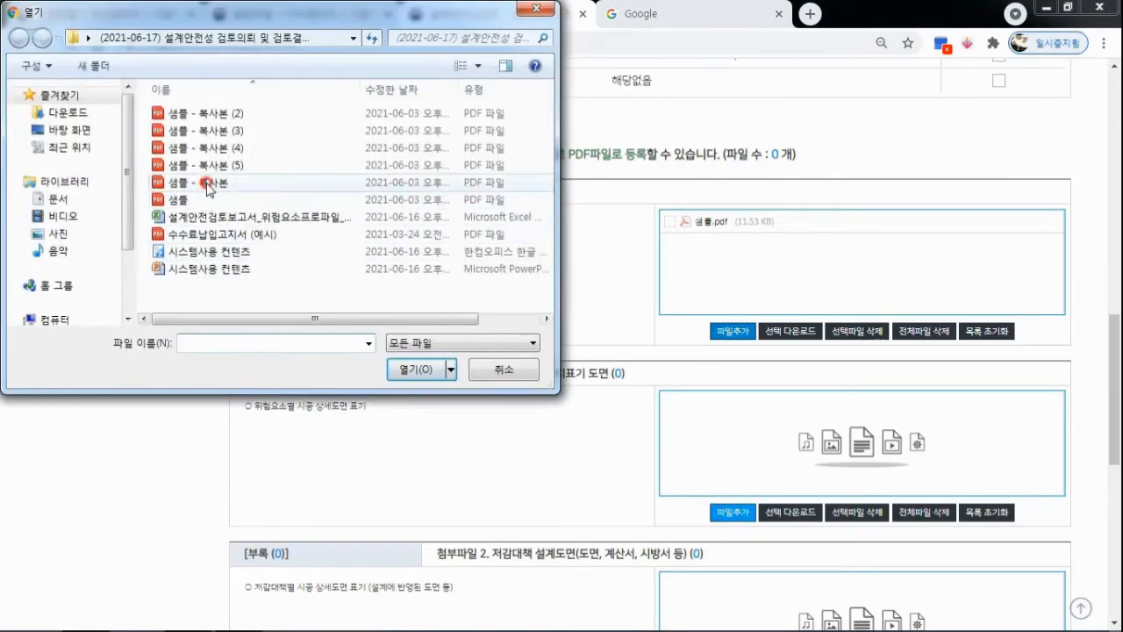
pyautogui.click(209, 185)
pyautogui.click(424, 369)
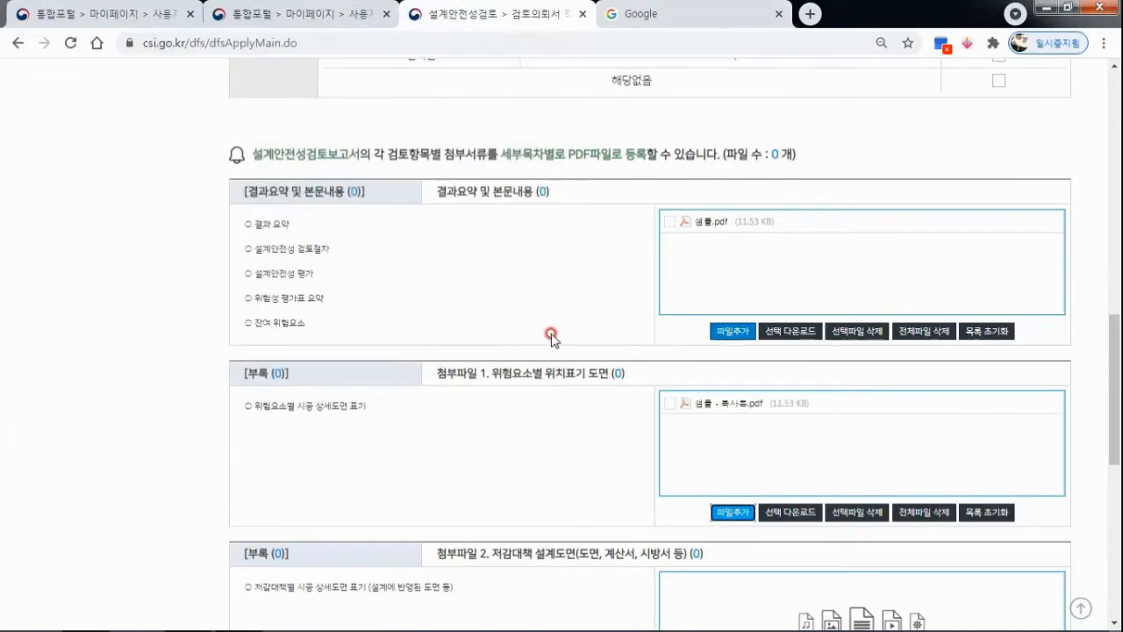
# Try to add the 샘플 - 복사본 PDF to 첨부파일 1 a second time and dismiss the alert.
pyautogui.scroll(-1, 553, 331)
pyautogui.scroll(-1, 552, 331)
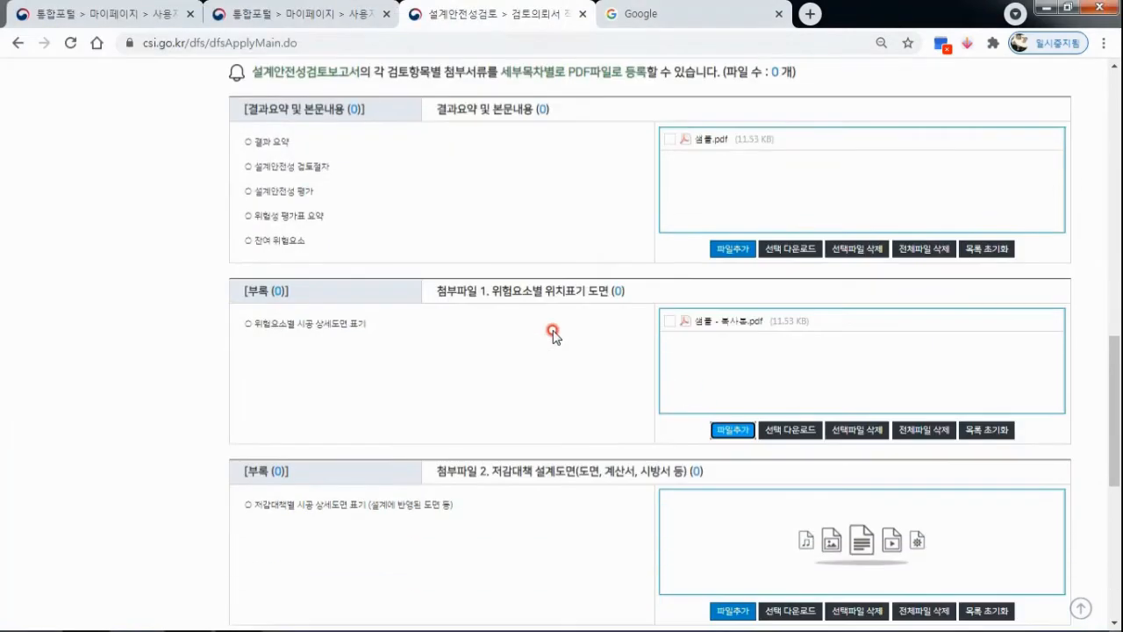
pyautogui.click(735, 430)
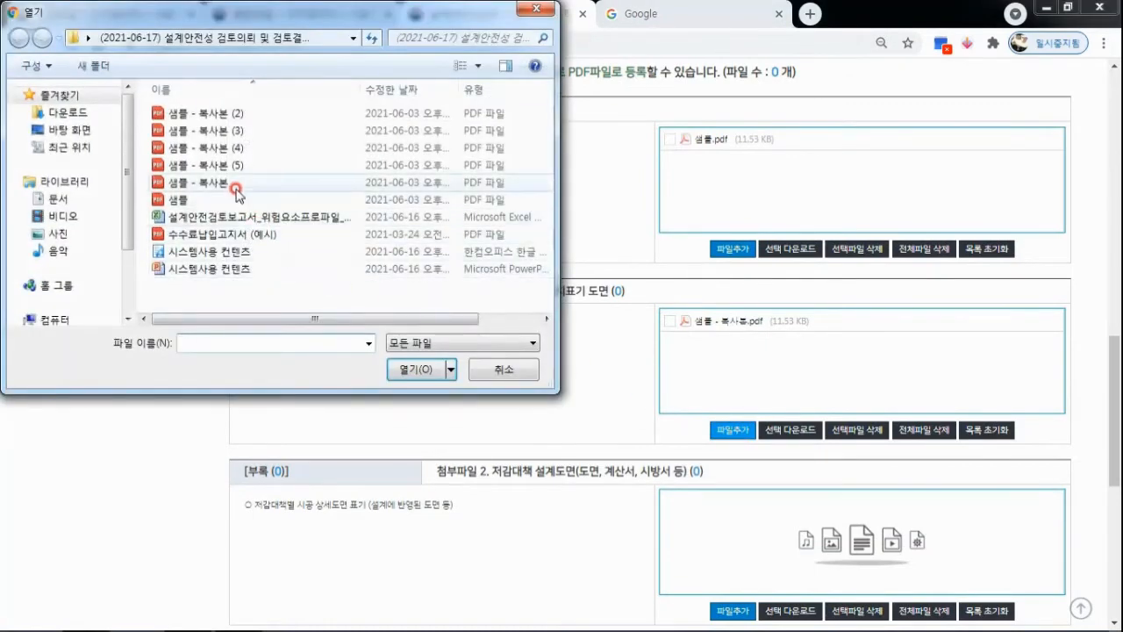
pyautogui.click(235, 185)
pyautogui.click(428, 364)
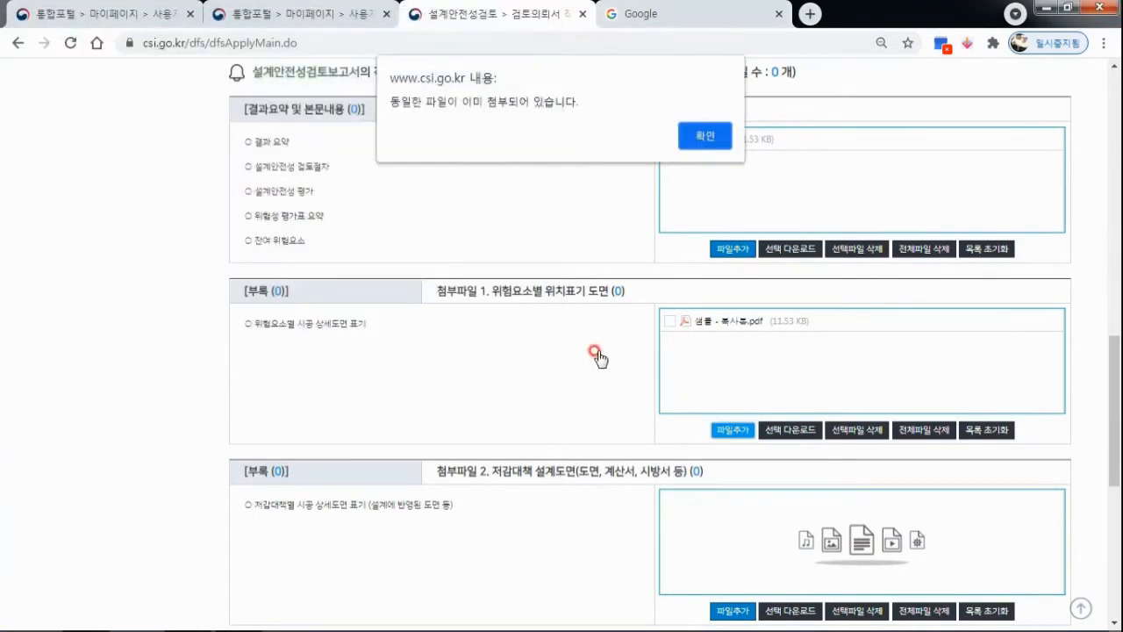
pyautogui.click(716, 136)
# Attach 샘플 - 복사본 (2) to 첨부파일 2 (저감대책 설계도면) and 샘플 - 복사본 (3) to 첨부파일 3 (잔여 위험요소별 저감대책 도면).
pyautogui.scroll(-3, 759, 369)
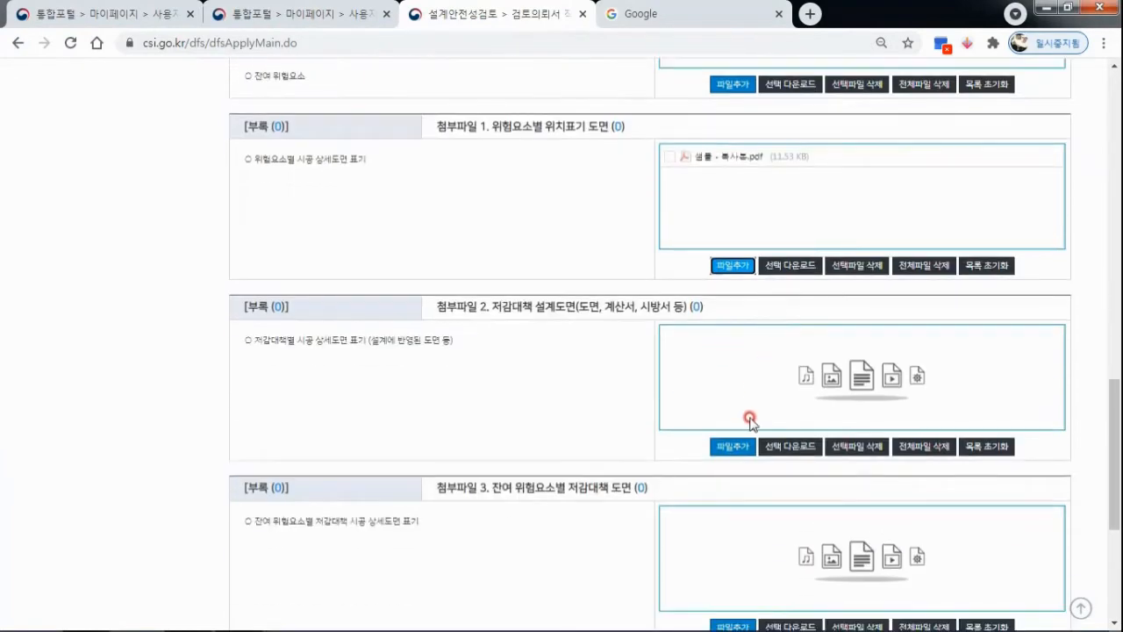
pyautogui.click(737, 446)
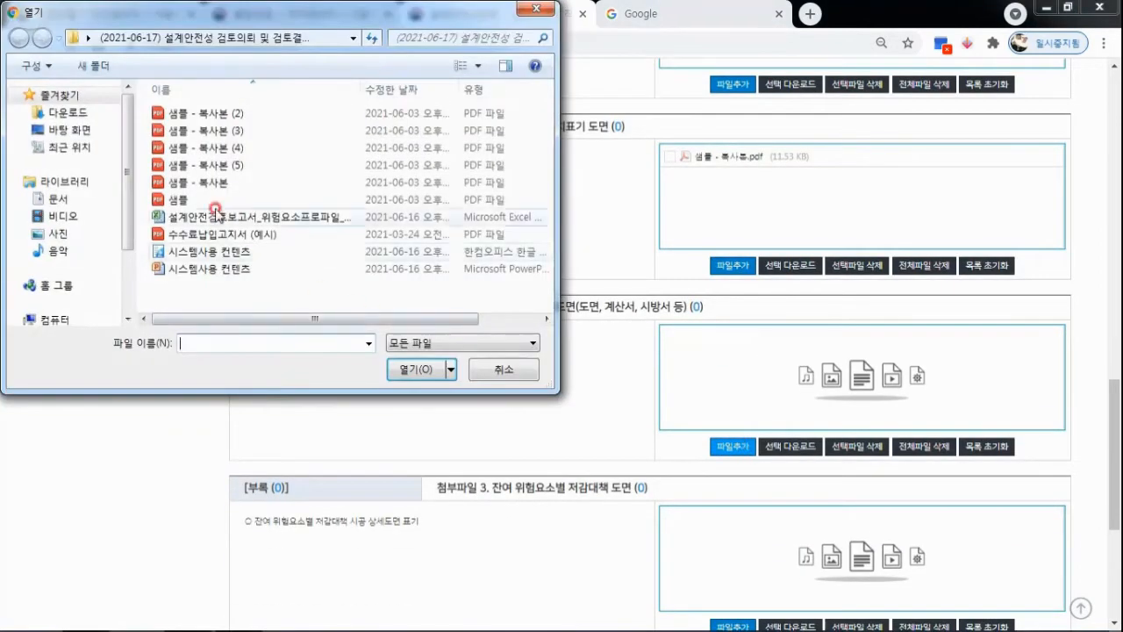
pyautogui.doubleClick(230, 113)
pyautogui.scroll(-1, 725, 458)
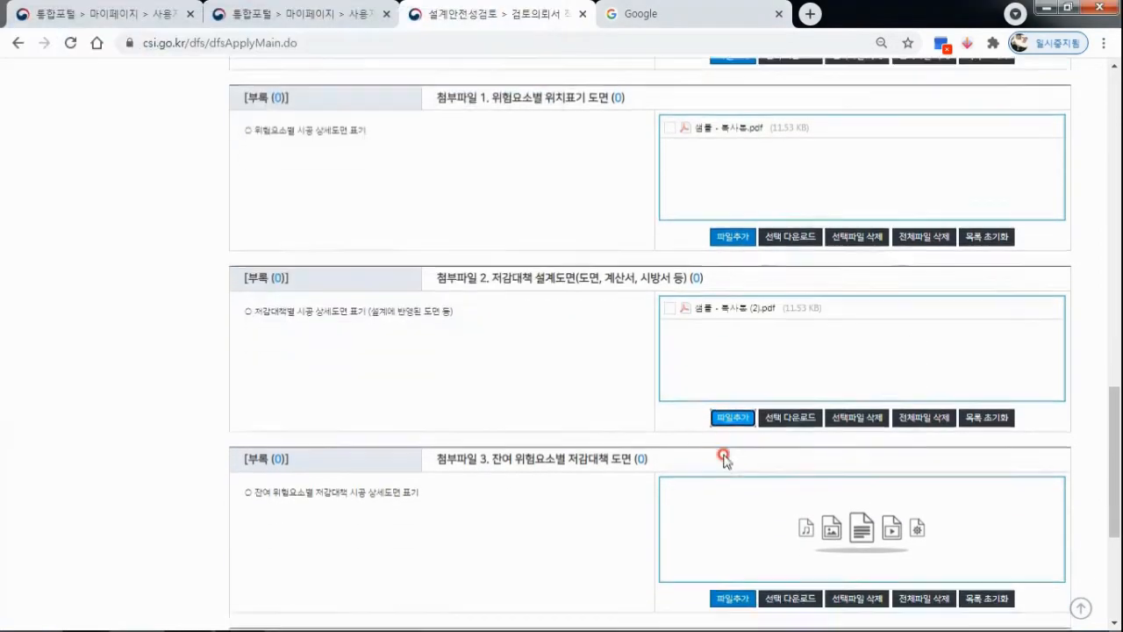
pyautogui.scroll(-4, 724, 459)
pyautogui.click(730, 380)
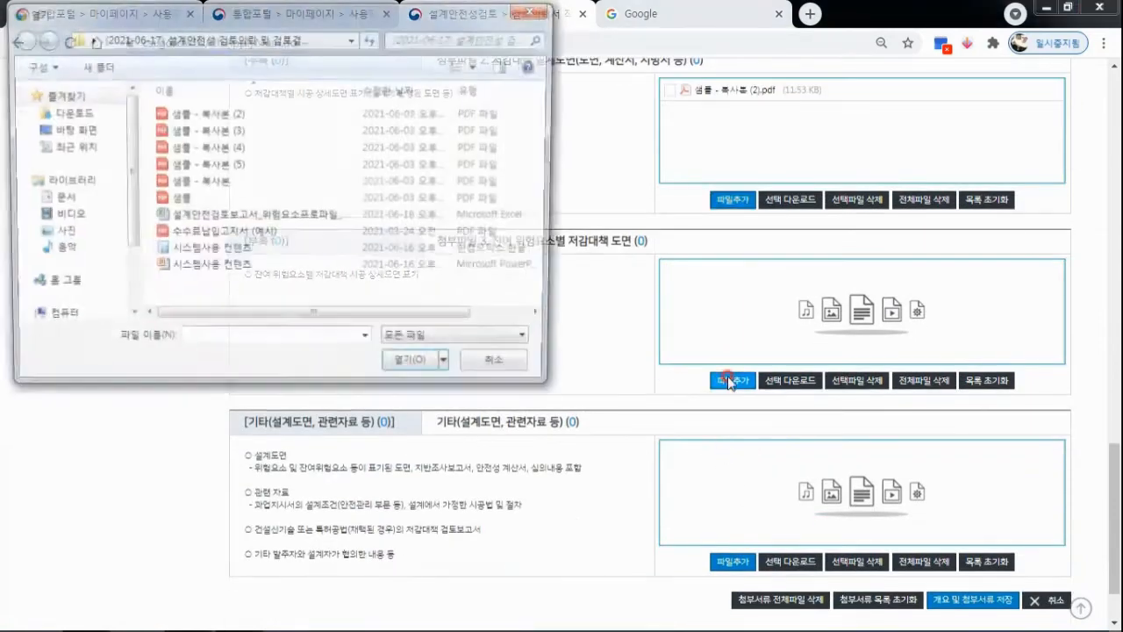
pyautogui.doubleClick(283, 132)
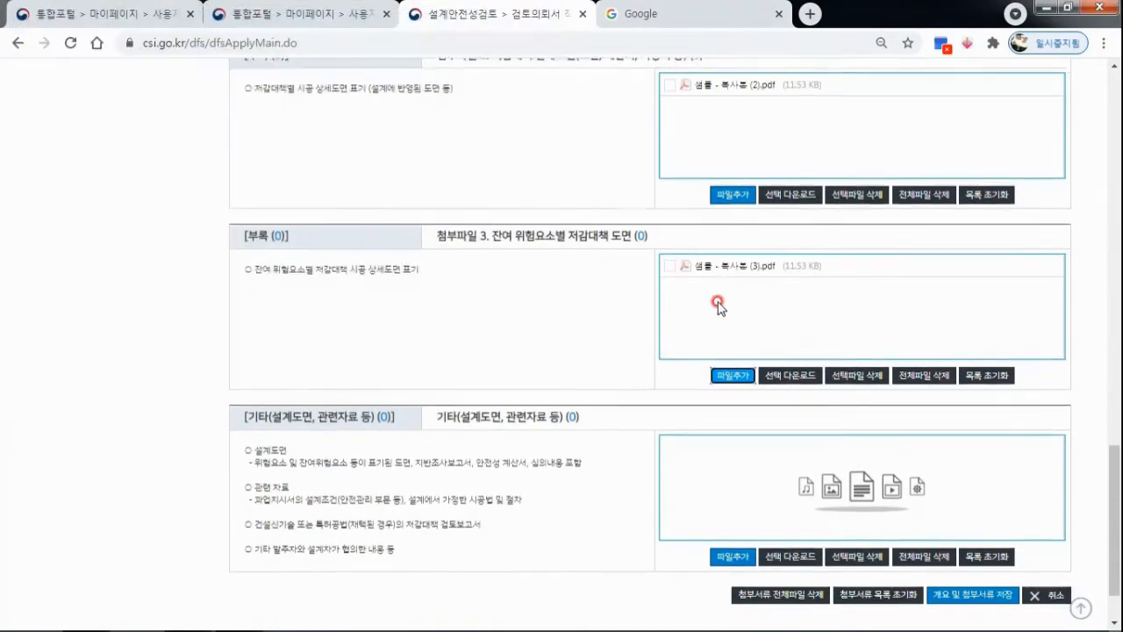
# Attach the 샘플 - 복사본 (3) PDF to the 기타(설계도면, 관련자료 등) item.
pyautogui.scroll(-2, 717, 305)
pyautogui.click(730, 479)
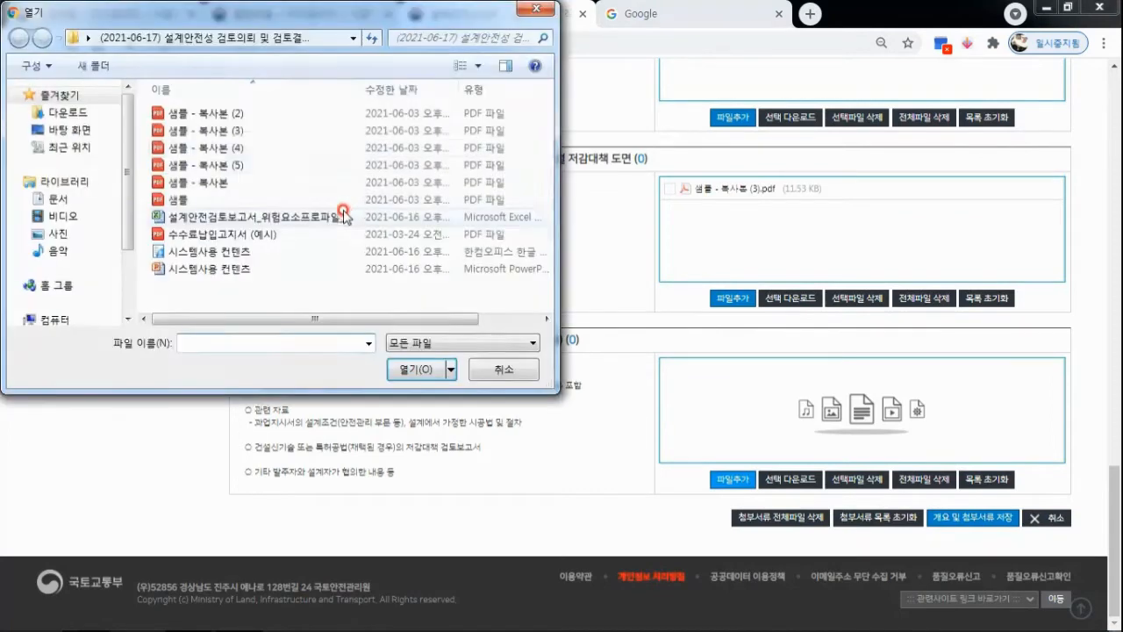
pyautogui.doubleClick(265, 130)
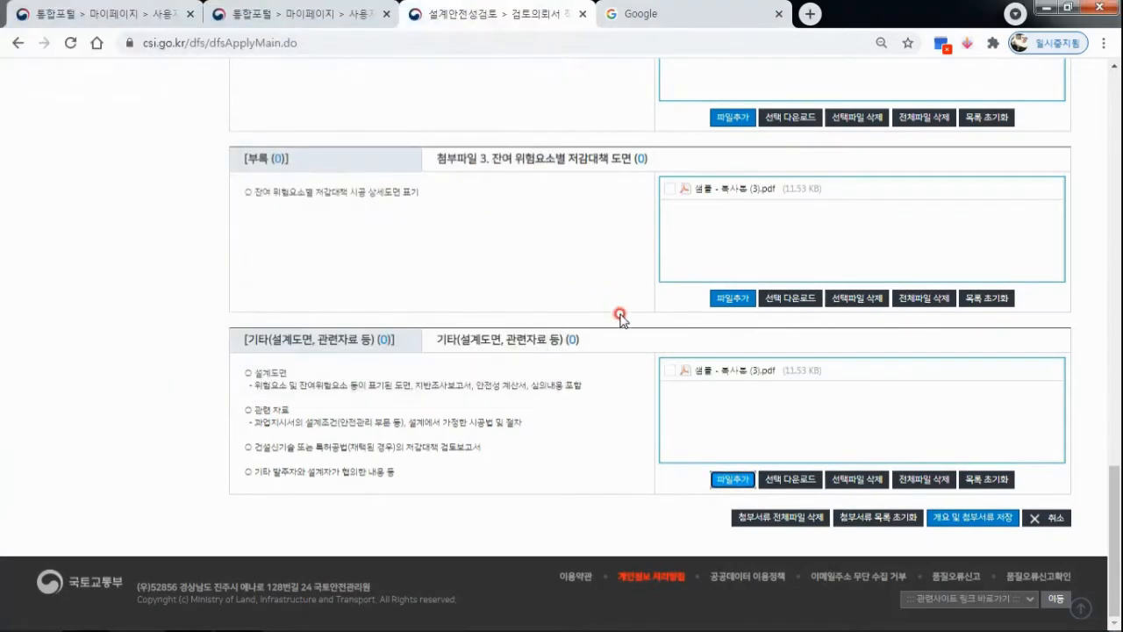
# Save the overview and attachments (개요 및 첨부서류 저장) and accept all prompts.
pyautogui.click(974, 520)
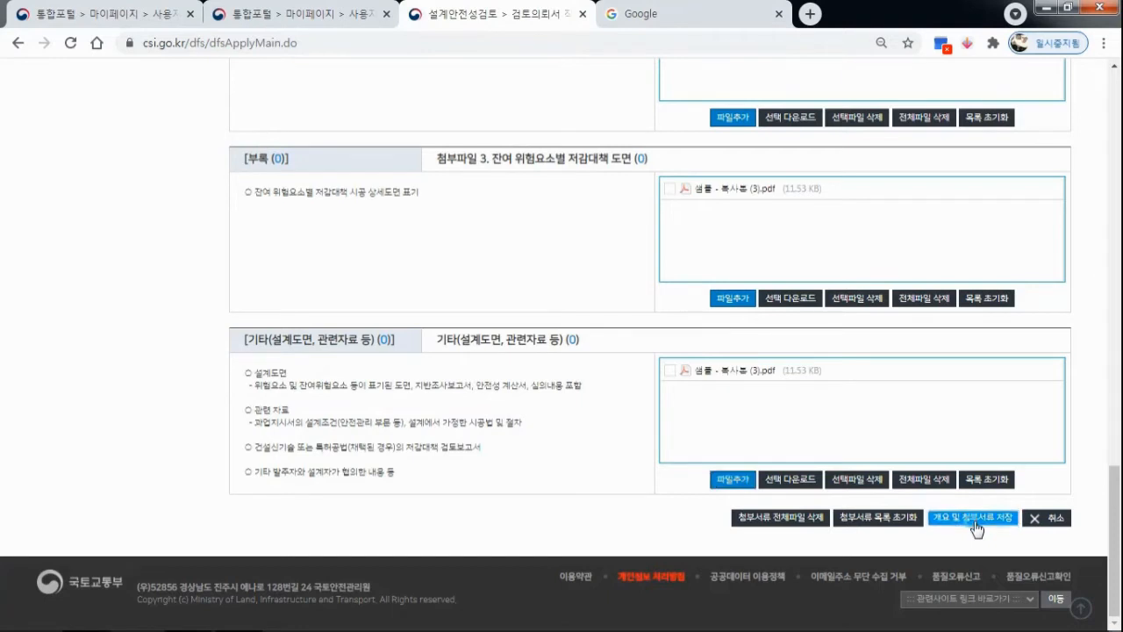
pyautogui.click(702, 154)
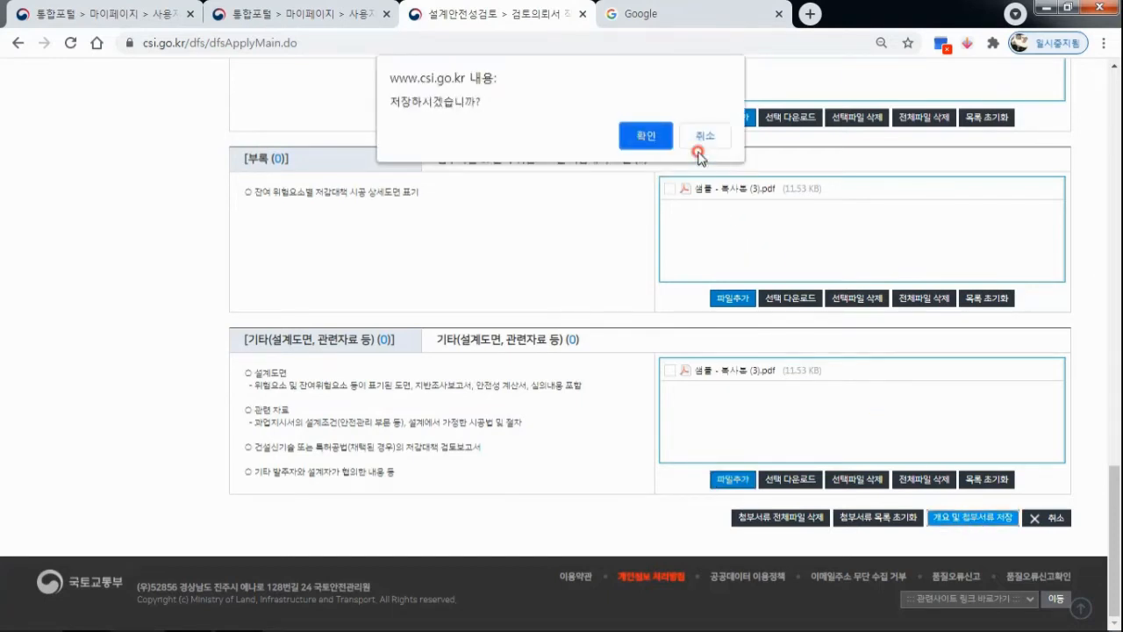
pyautogui.click(646, 141)
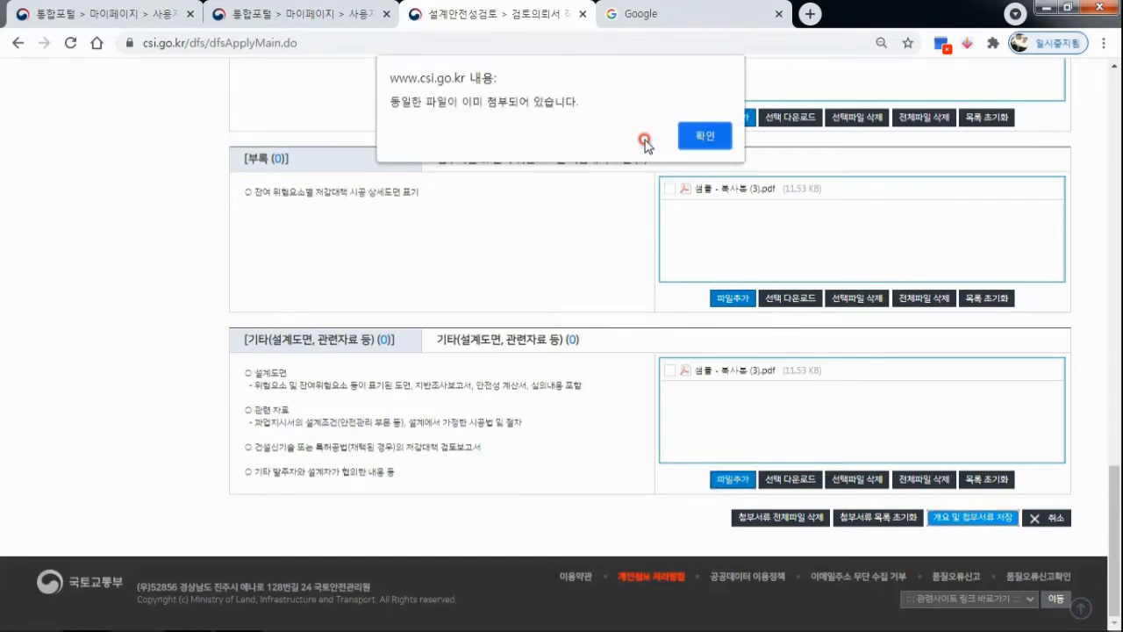
pyautogui.click(705, 138)
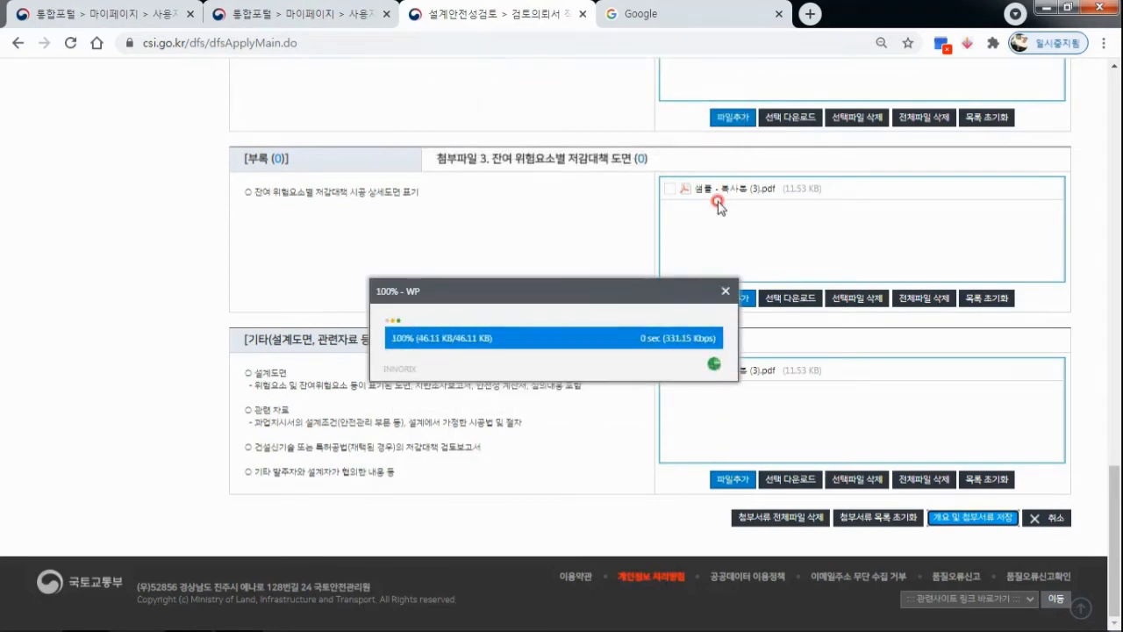
pyautogui.click(699, 133)
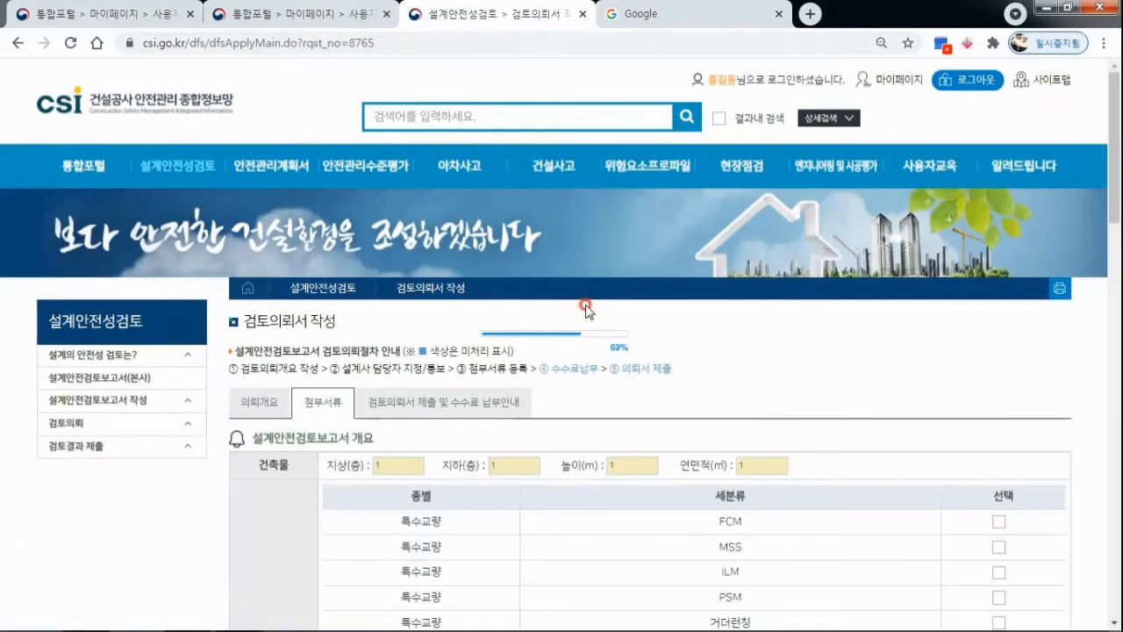
# Attach 샘플 - 복사본 (4) to the 기타(설계도면, 관련자료 등) item and save the overview and attachments, accepting the prompts.
pyautogui.scroll(-6, 584, 310)
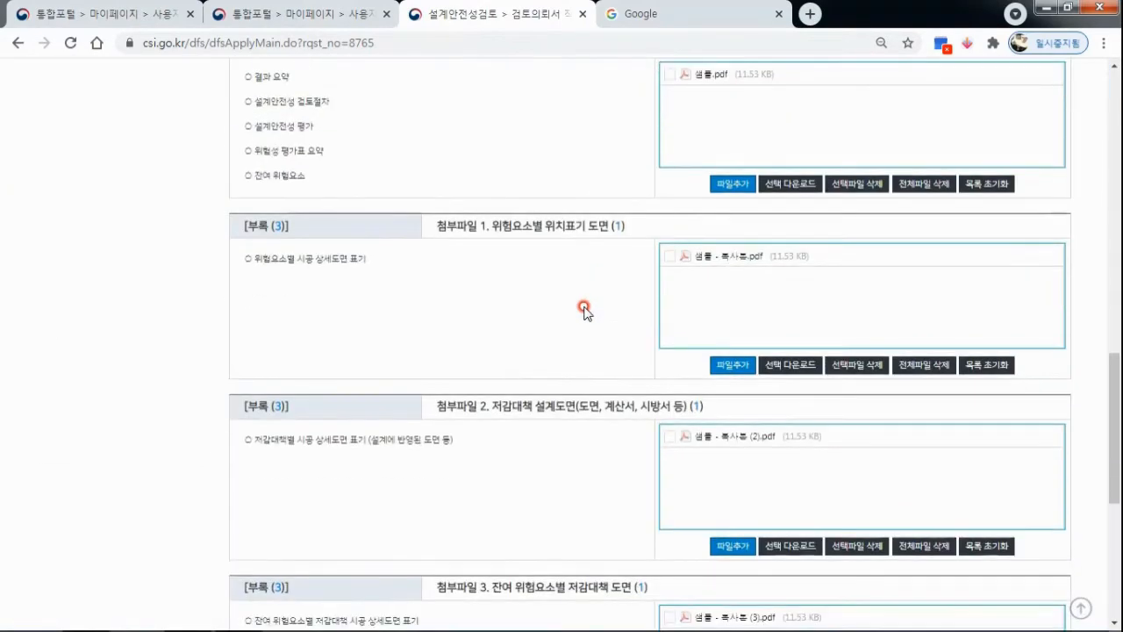
pyautogui.scroll(-1, 699, 351)
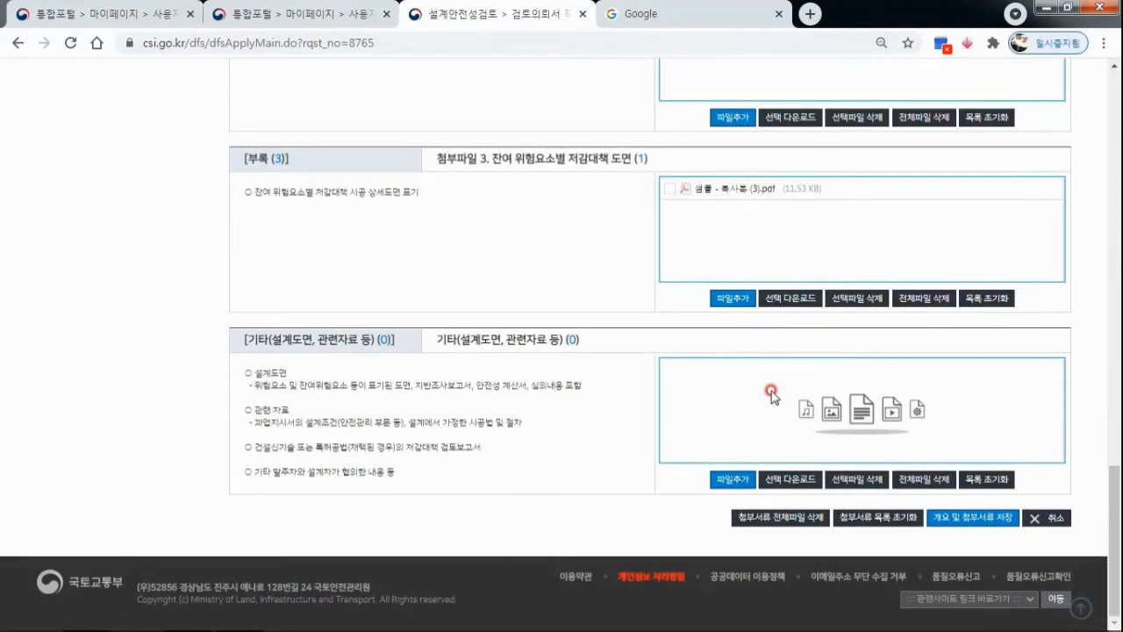
pyautogui.click(742, 481)
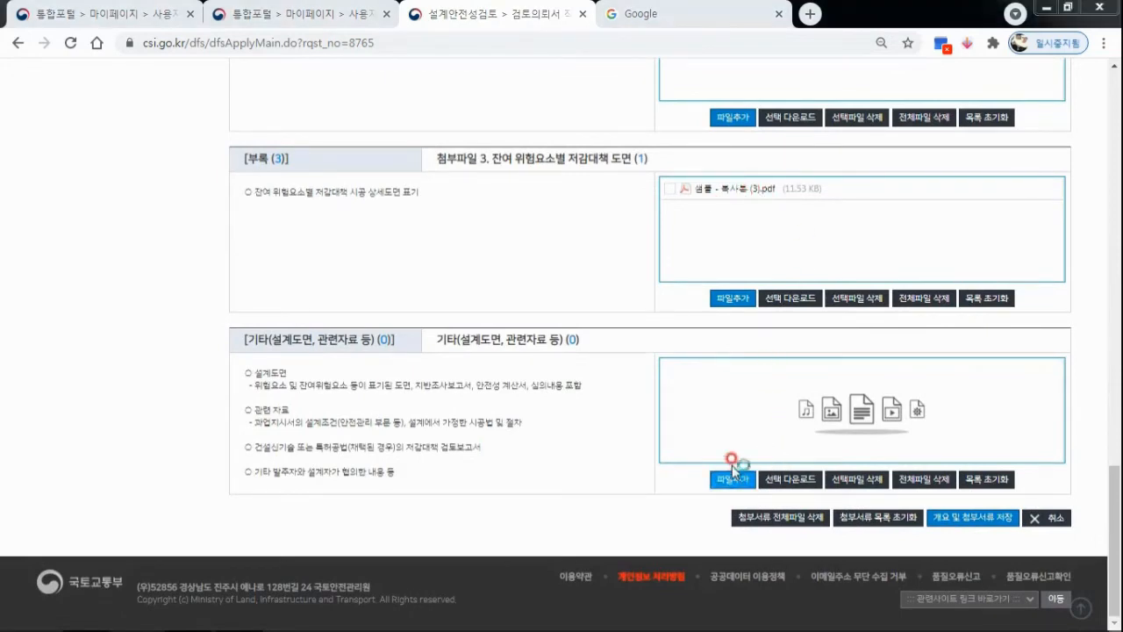
pyautogui.doubleClick(271, 149)
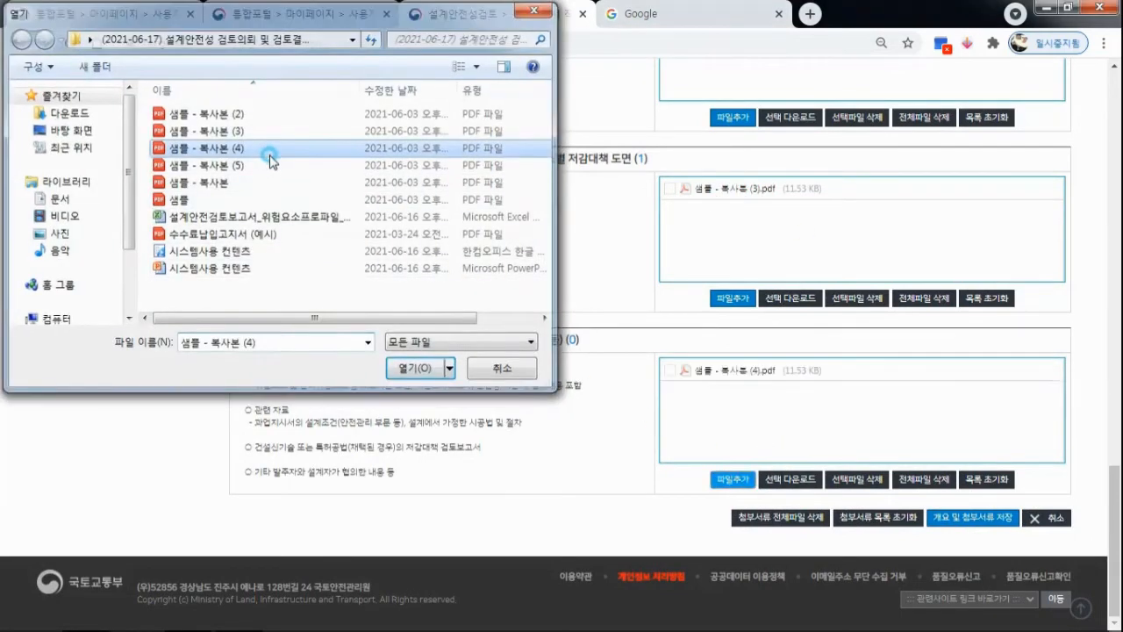
pyautogui.click(944, 521)
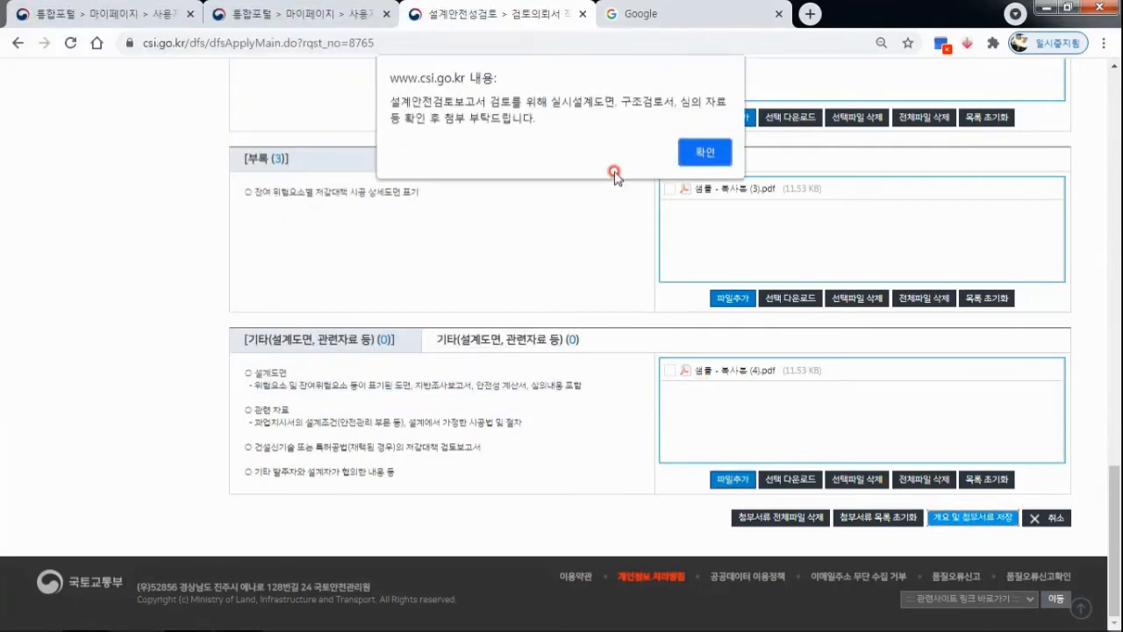
pyautogui.click(696, 153)
pyautogui.click(667, 137)
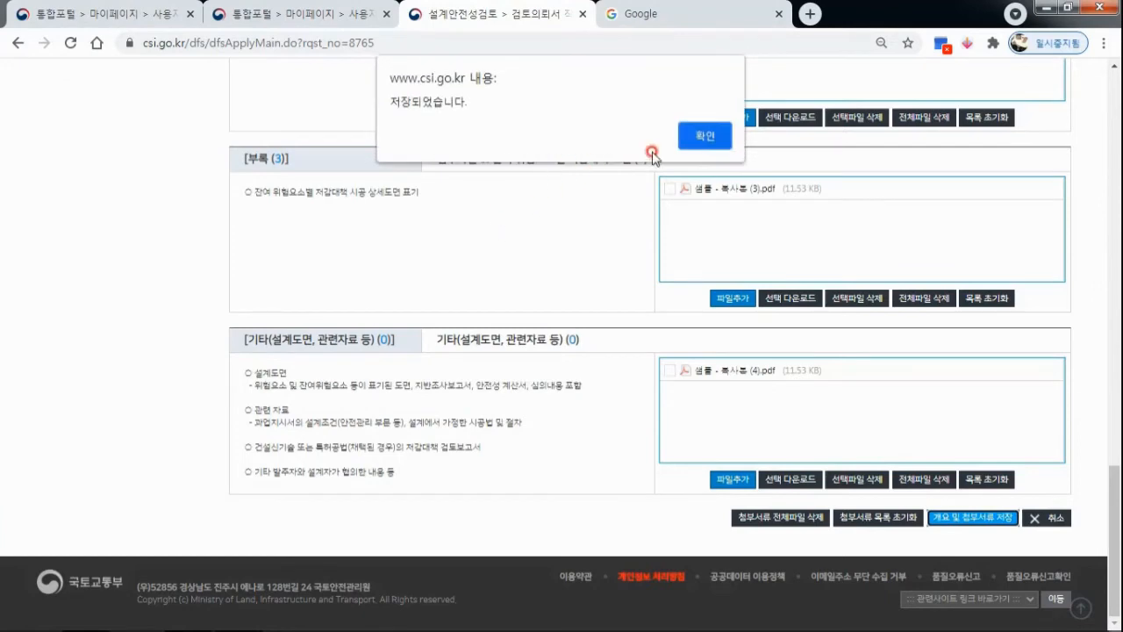
pyautogui.click(698, 136)
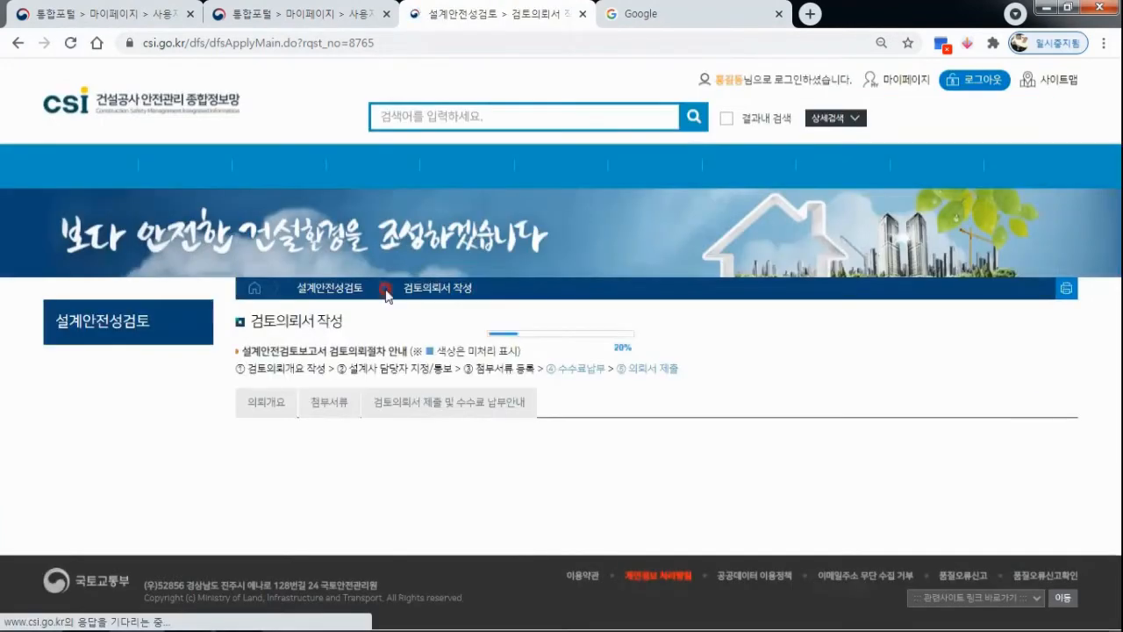
# Submit the review request from 검토의뢰서 제출 및 수수료 납부안내, accept the prompts and close the 설계안전성검토 안내사항 notice.
pyautogui.click(348, 401)
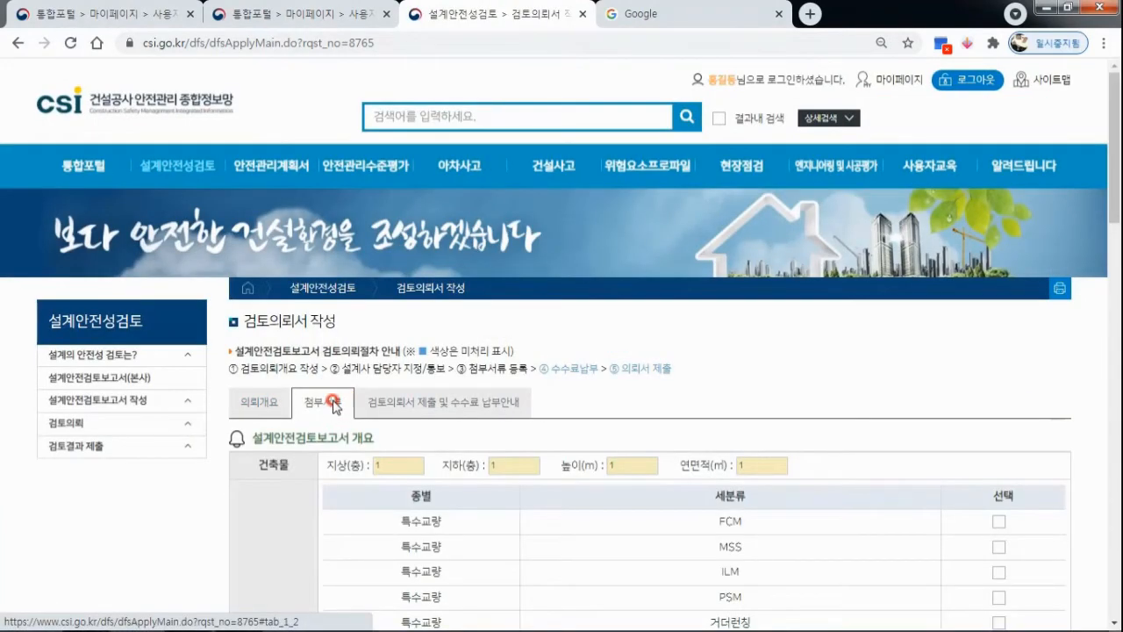
pyautogui.scroll(-2, 606, 377)
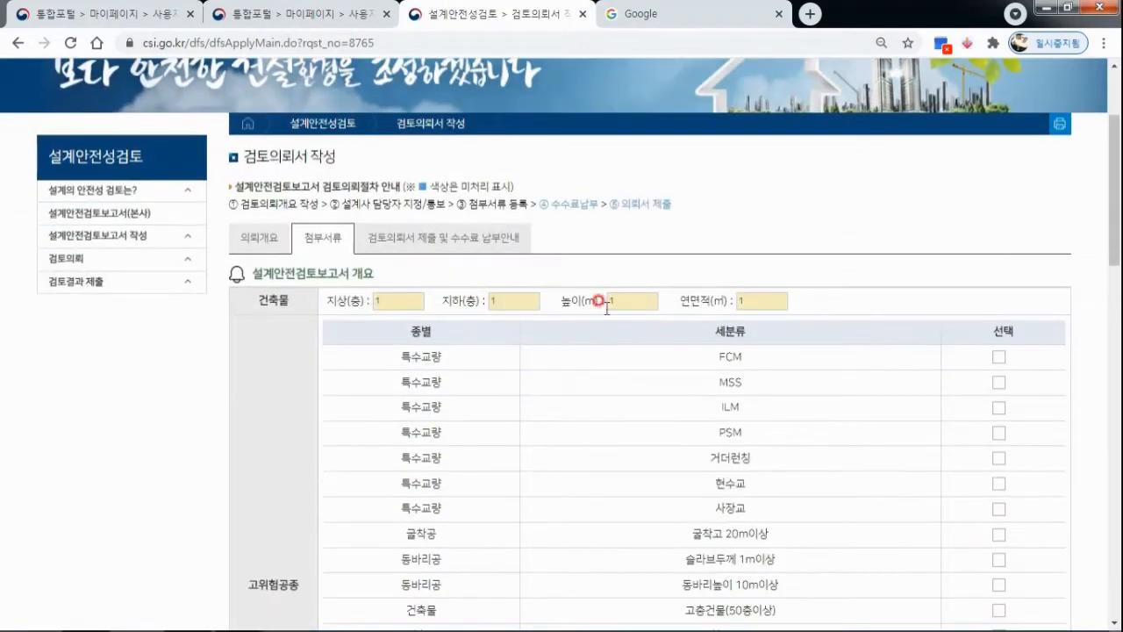
pyautogui.click(456, 249)
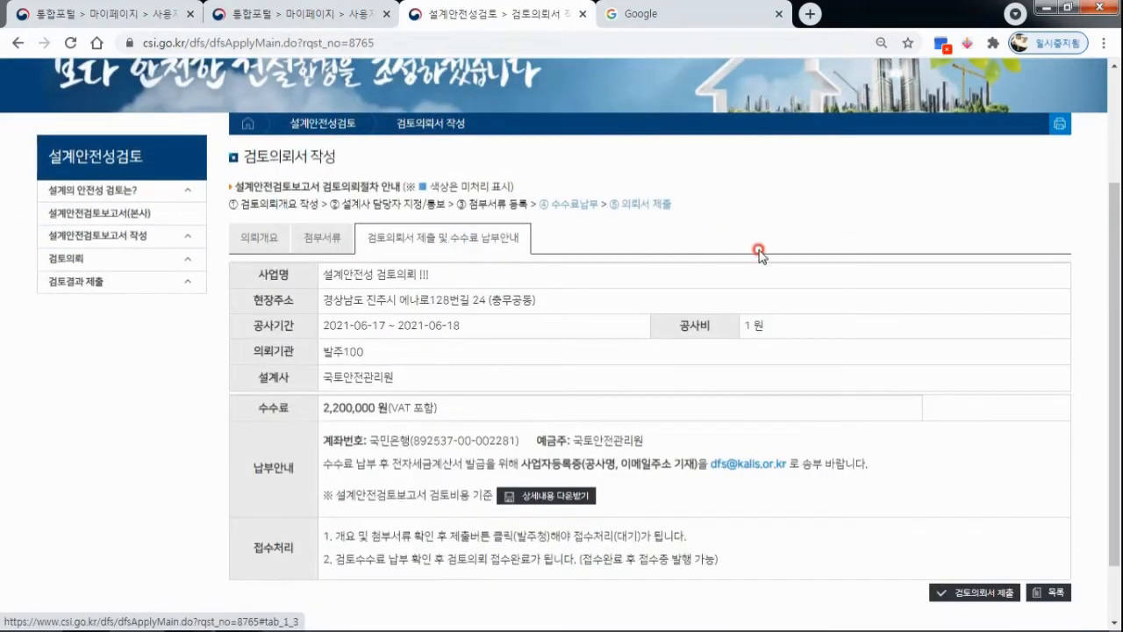
pyautogui.scroll(-1, 753, 244)
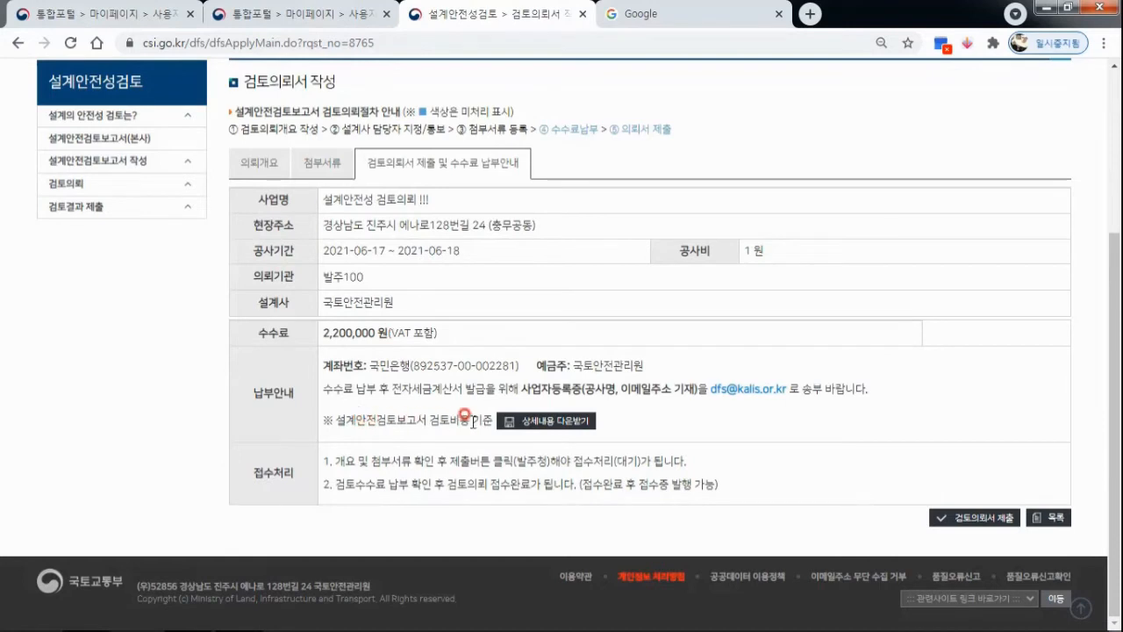
pyautogui.click(977, 518)
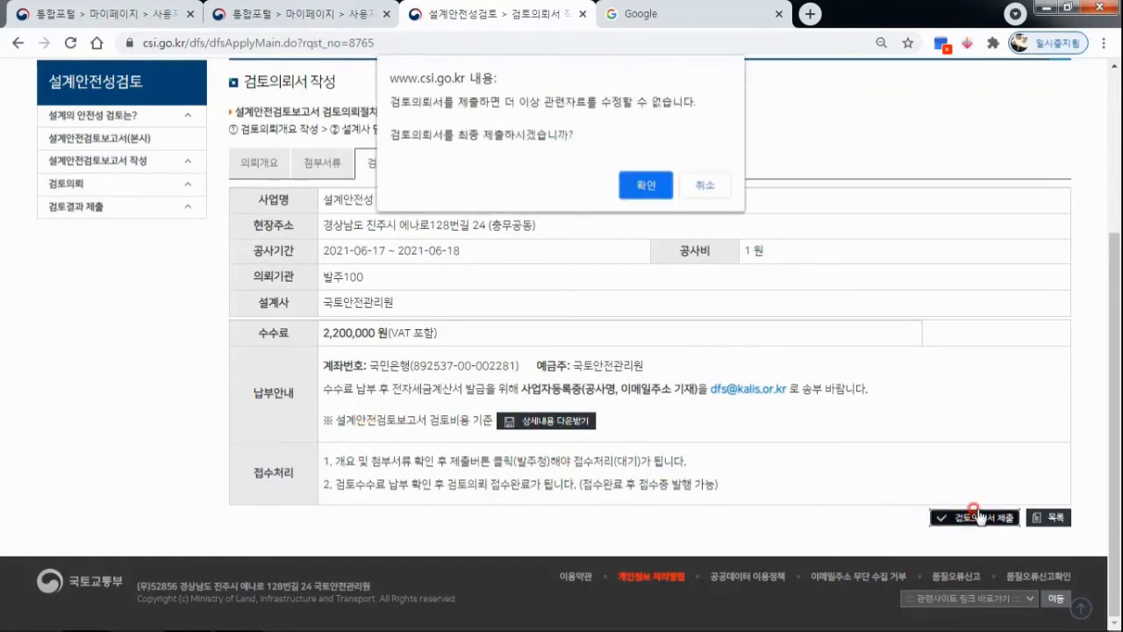
pyautogui.click(646, 186)
pyautogui.click(705, 137)
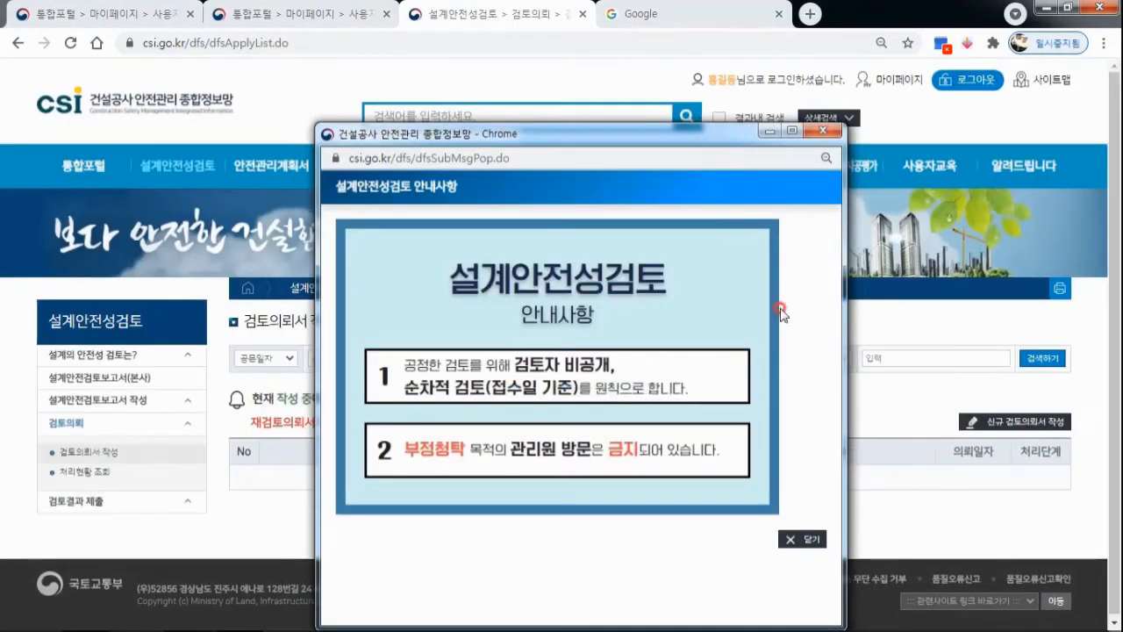
pyautogui.click(803, 539)
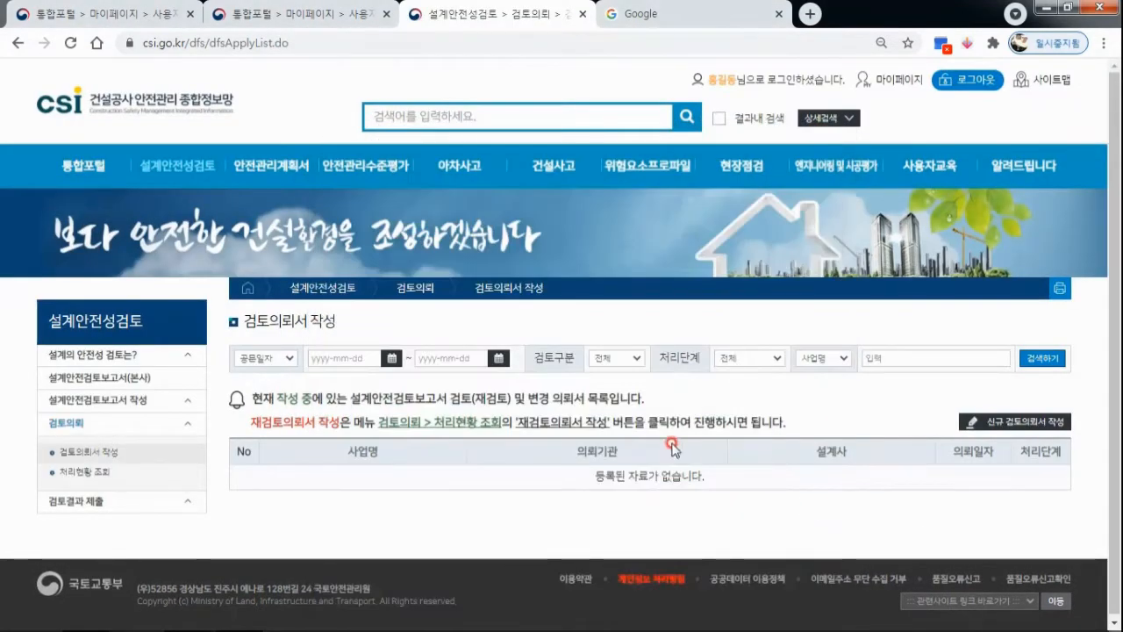
# Open the submitted request 설계안전성 검토의뢰 !!! from the 처리현황 조회 list under 검토의뢰.
pyautogui.scroll(-1, 908, 399)
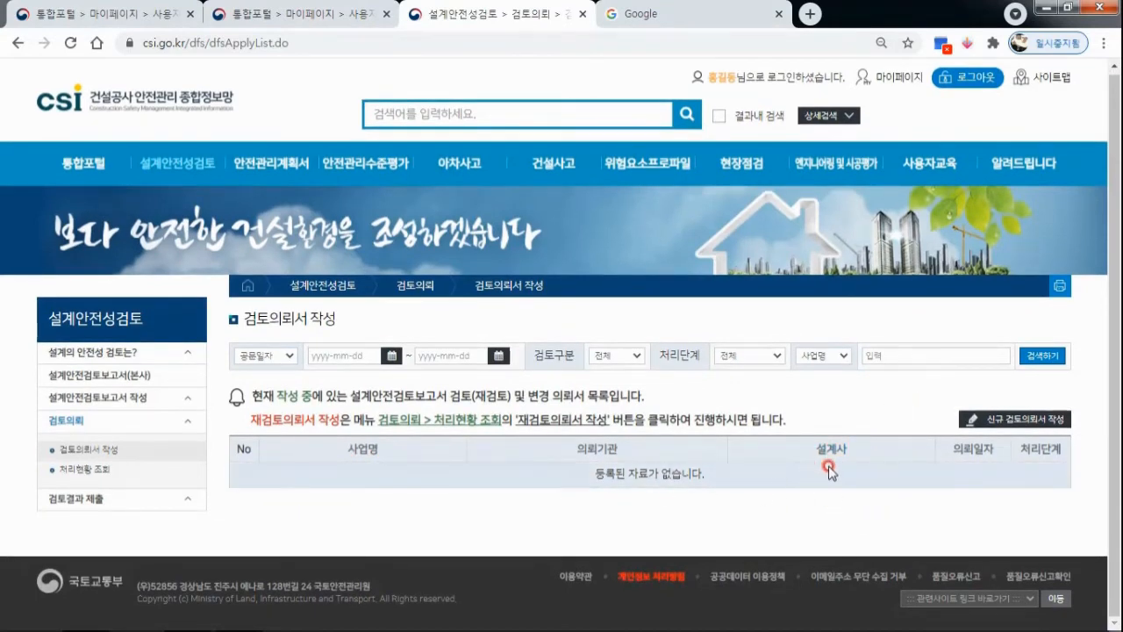
pyautogui.click(103, 470)
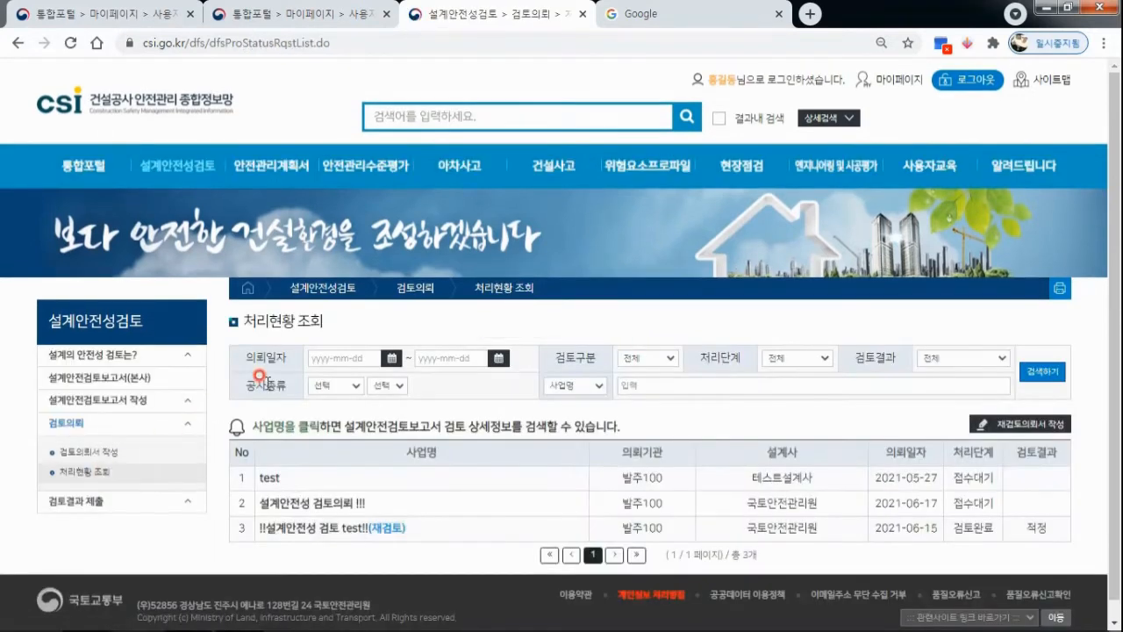
pyautogui.scroll(-1, 607, 402)
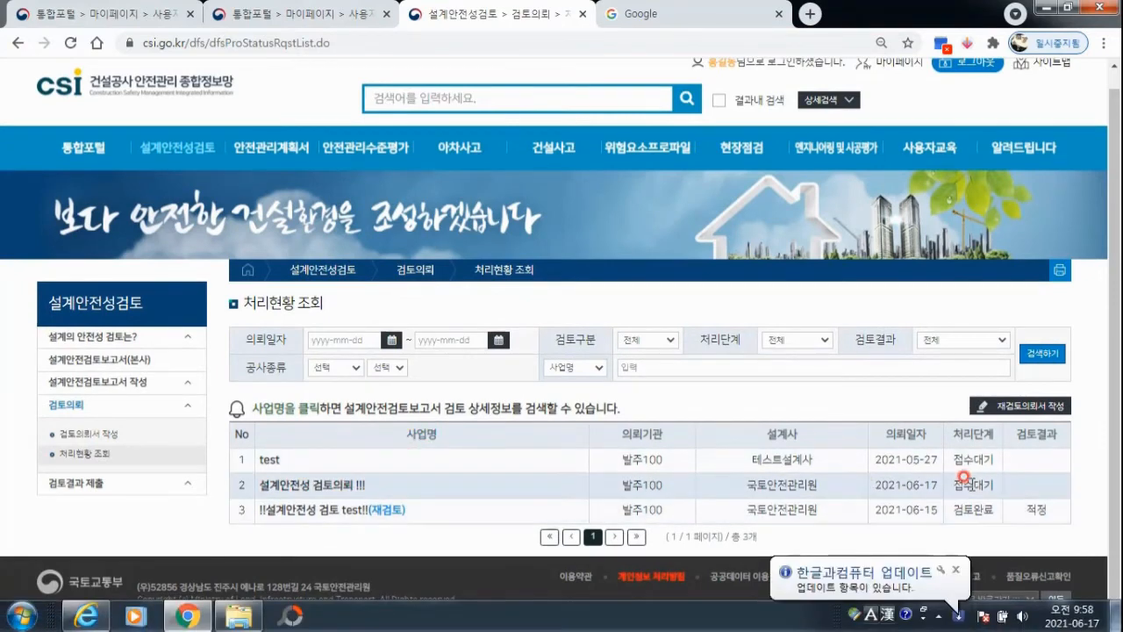
pyautogui.click(333, 487)
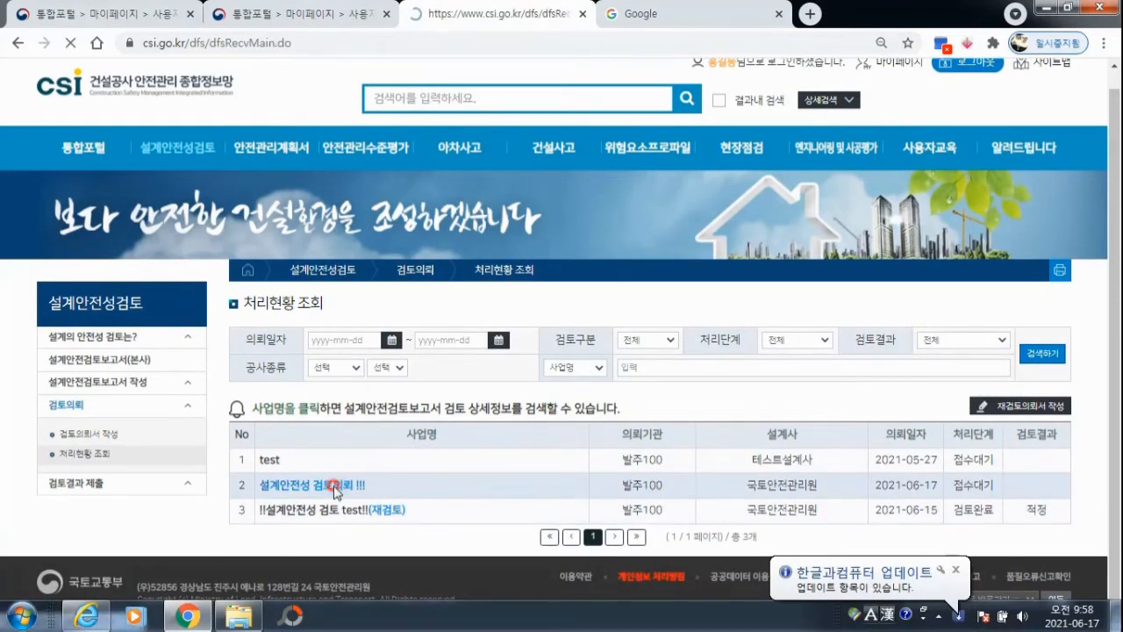
pyautogui.scroll(-2, 650, 334)
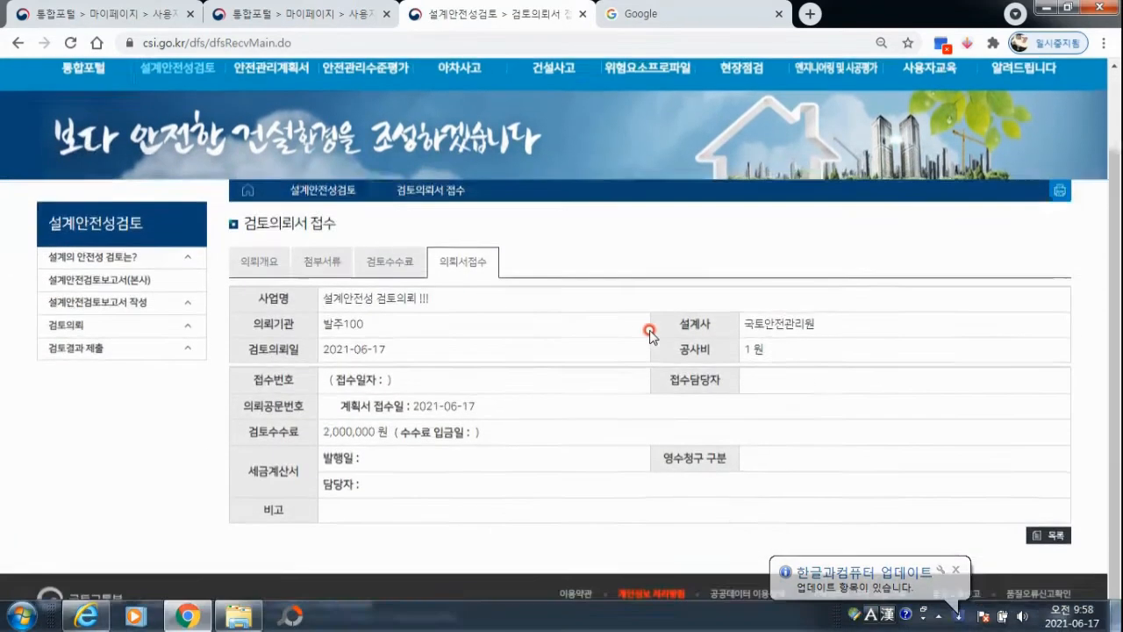
# Issue the fee notice (수수료 고지서) from the request's 검토수수료 section, read it through and close it.
pyautogui.click(406, 245)
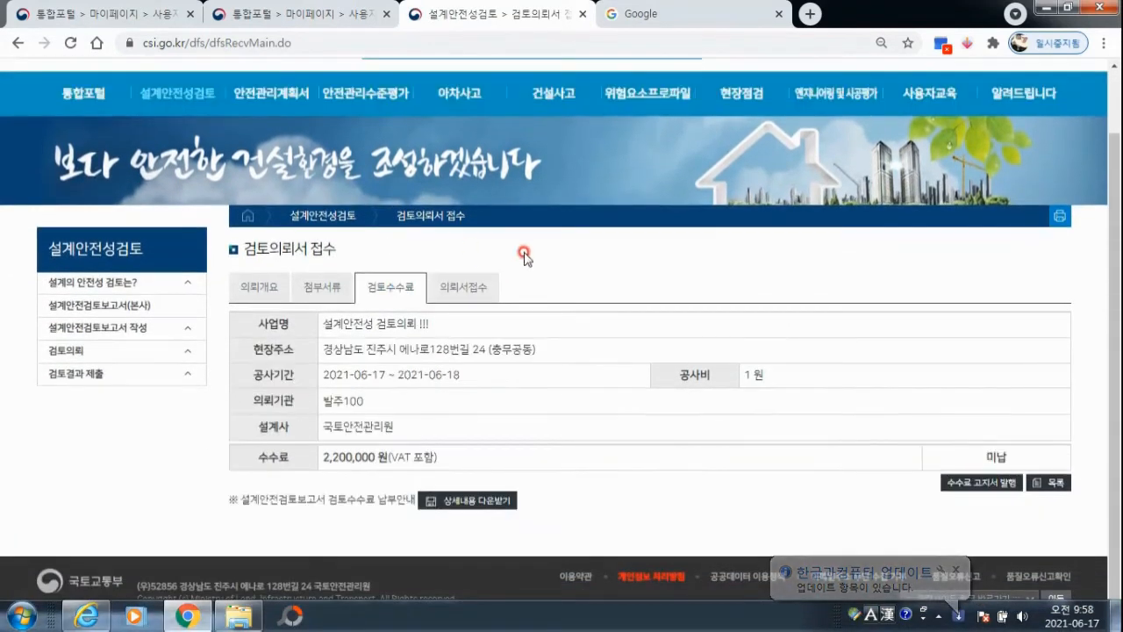
pyautogui.click(968, 488)
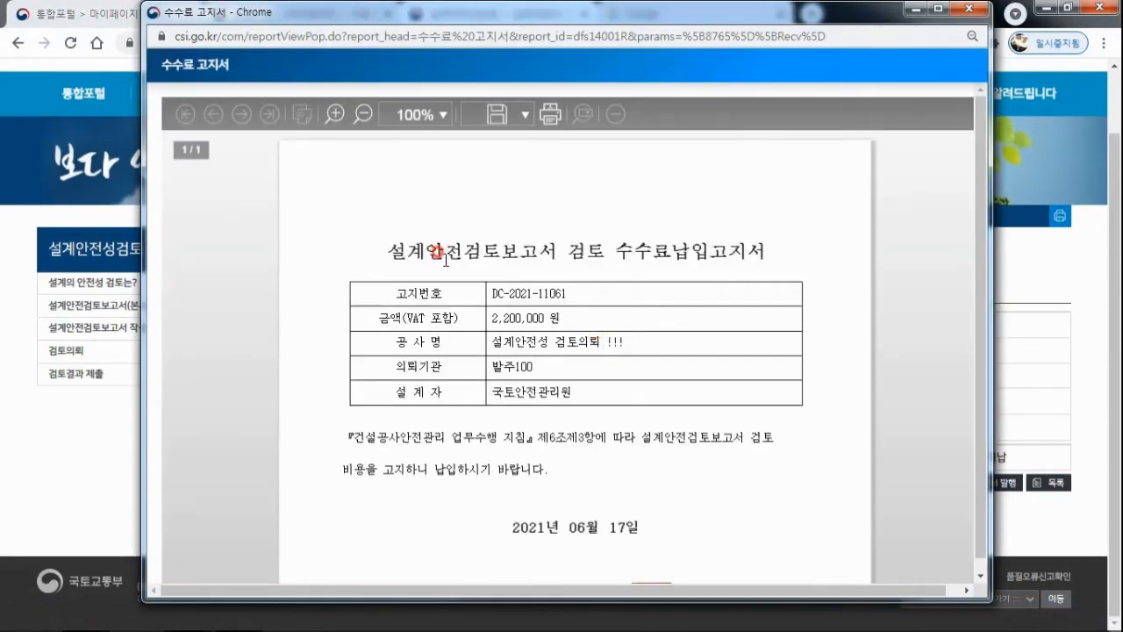
pyautogui.scroll(-1, 446, 260)
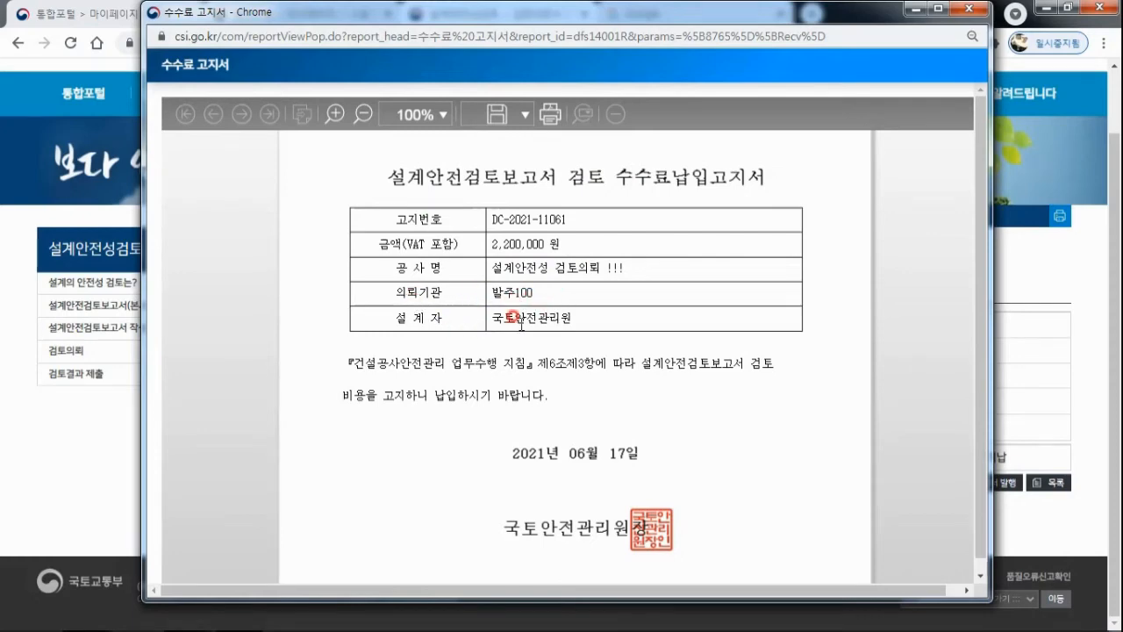
pyautogui.scroll(-2, 615, 308)
pyautogui.scroll(1, 667, 312)
pyautogui.scroll(-3, 641, 301)
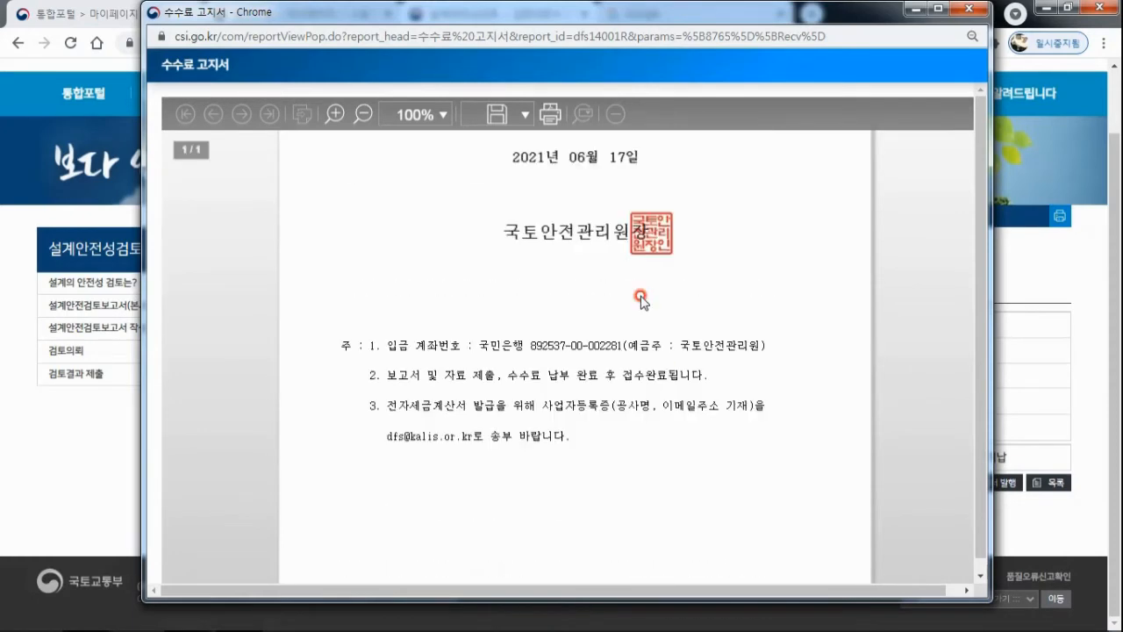
pyautogui.scroll(-1, 390, 403)
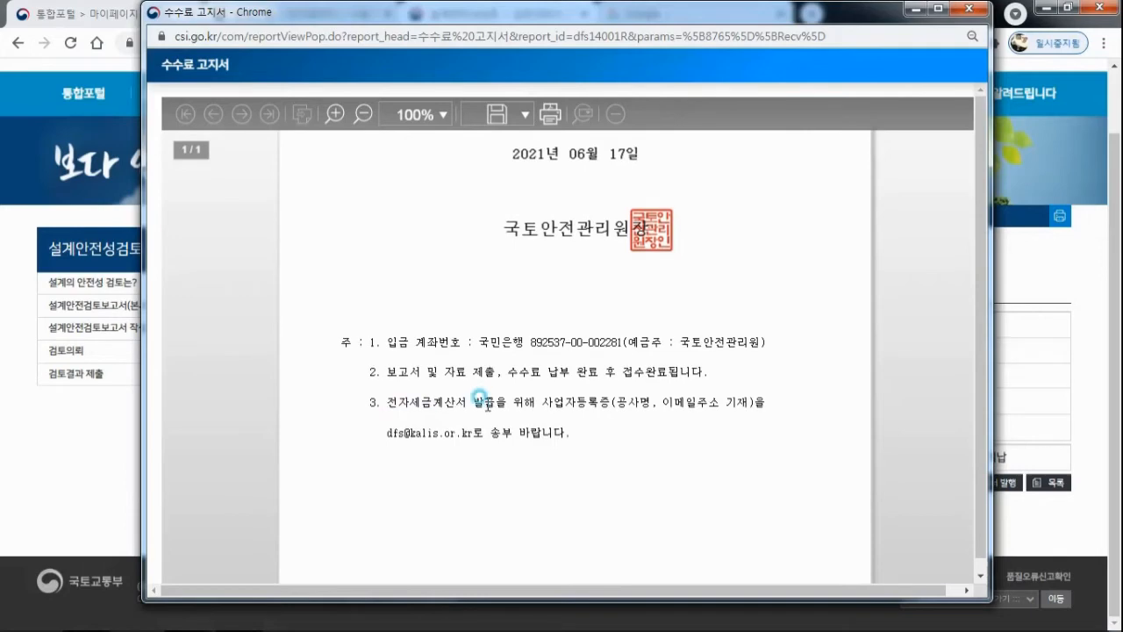
pyautogui.scroll(3, 596, 390)
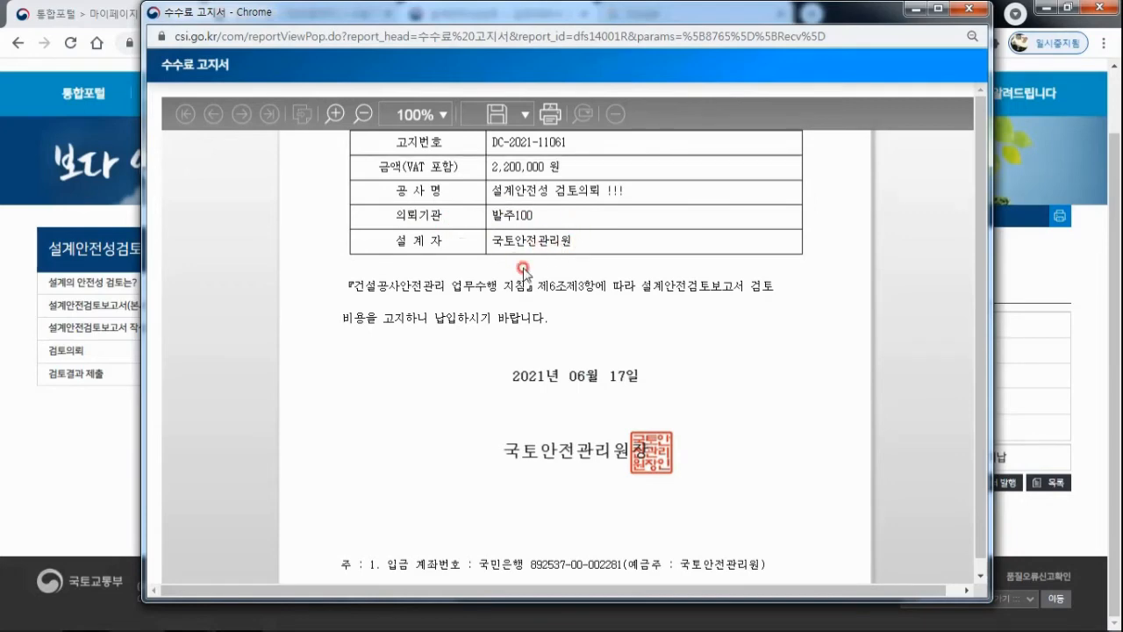
pyautogui.scroll(2, 647, 298)
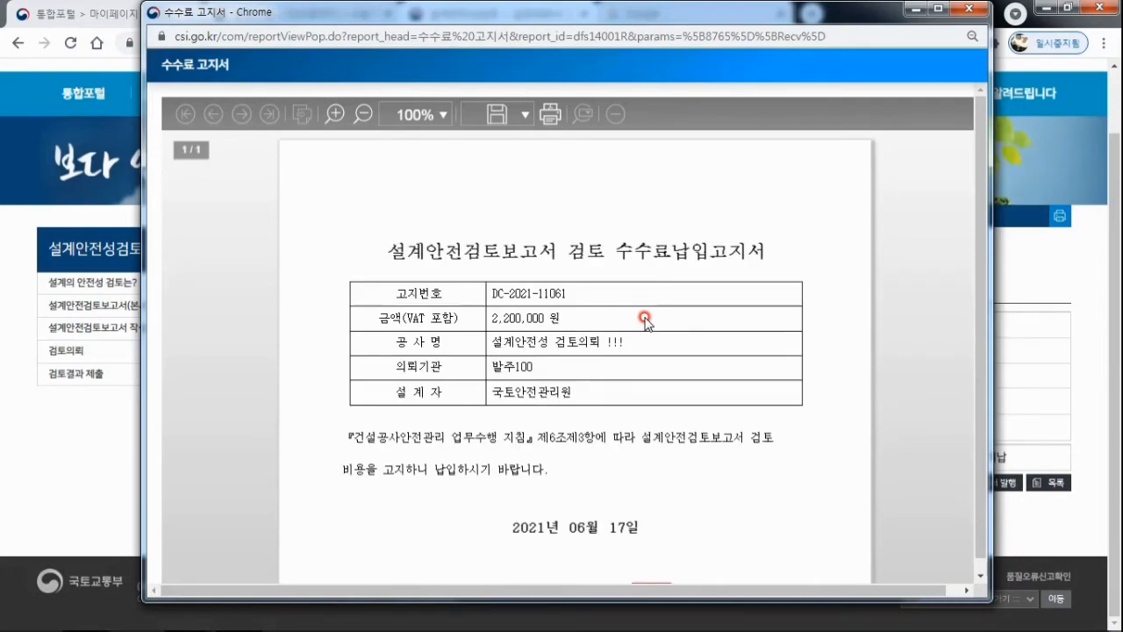
pyautogui.click(969, 8)
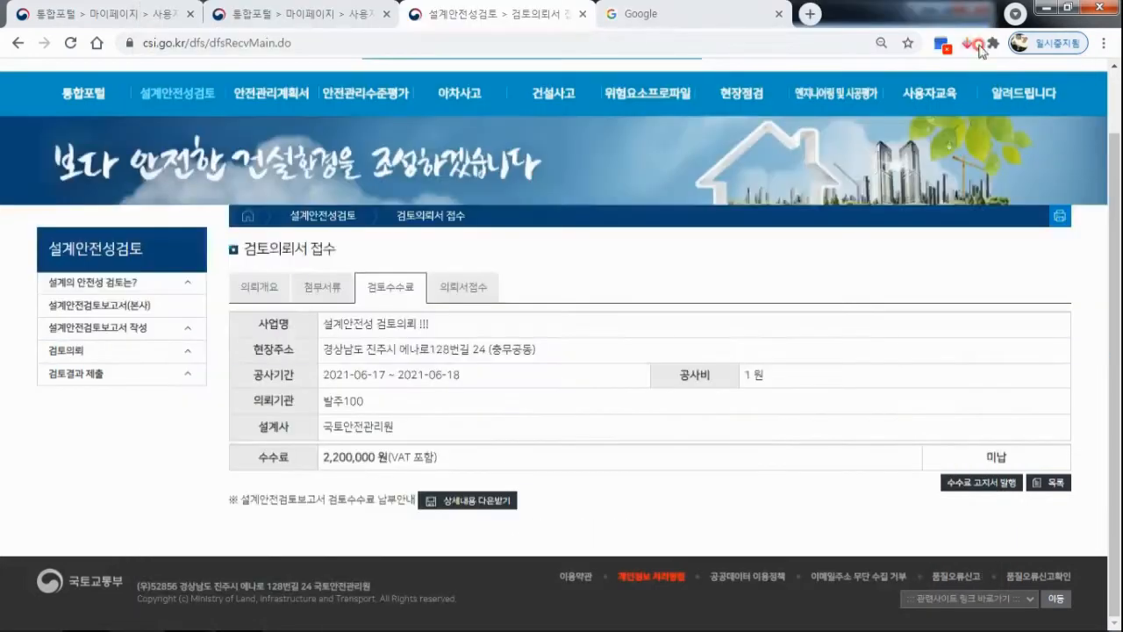
# Log out of the client account and, in the reviewing agency's account, open the 검토의뢰서 접수 list of 설계안전성검토.
pyautogui.scroll(1, 575, 305)
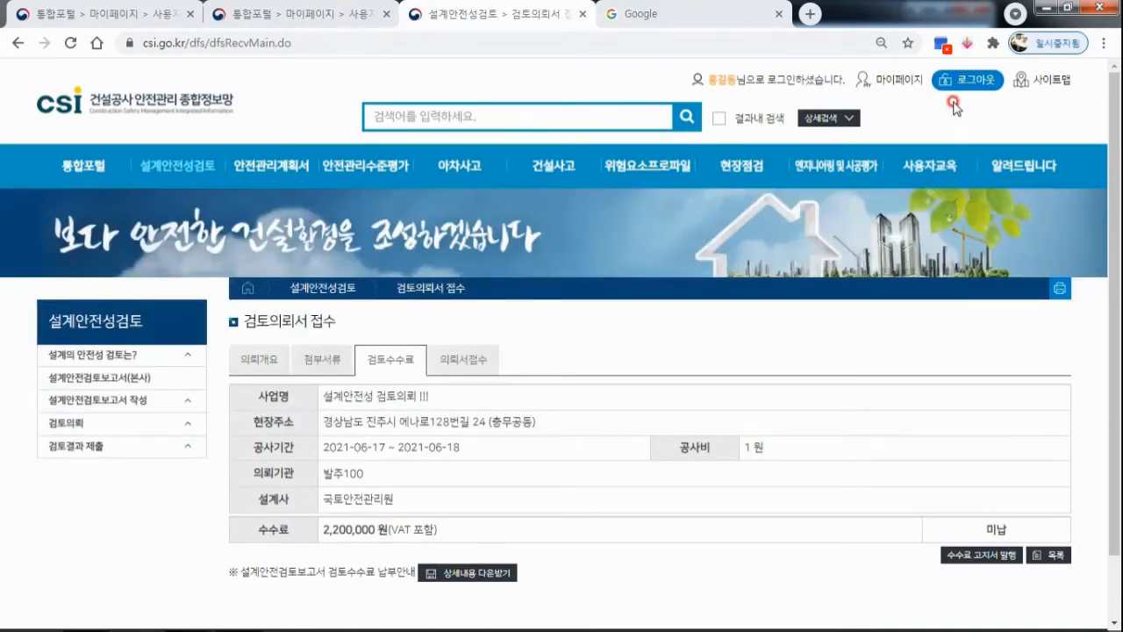
pyautogui.click(955, 80)
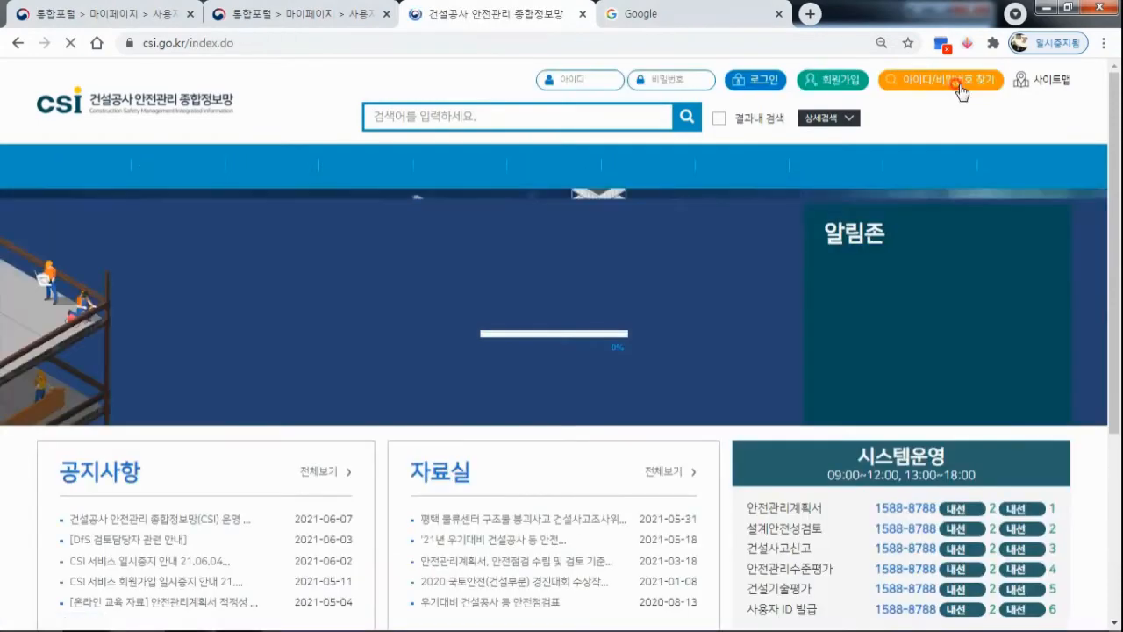
pyautogui.moveTo(177, 165)
pyautogui.click(163, 349)
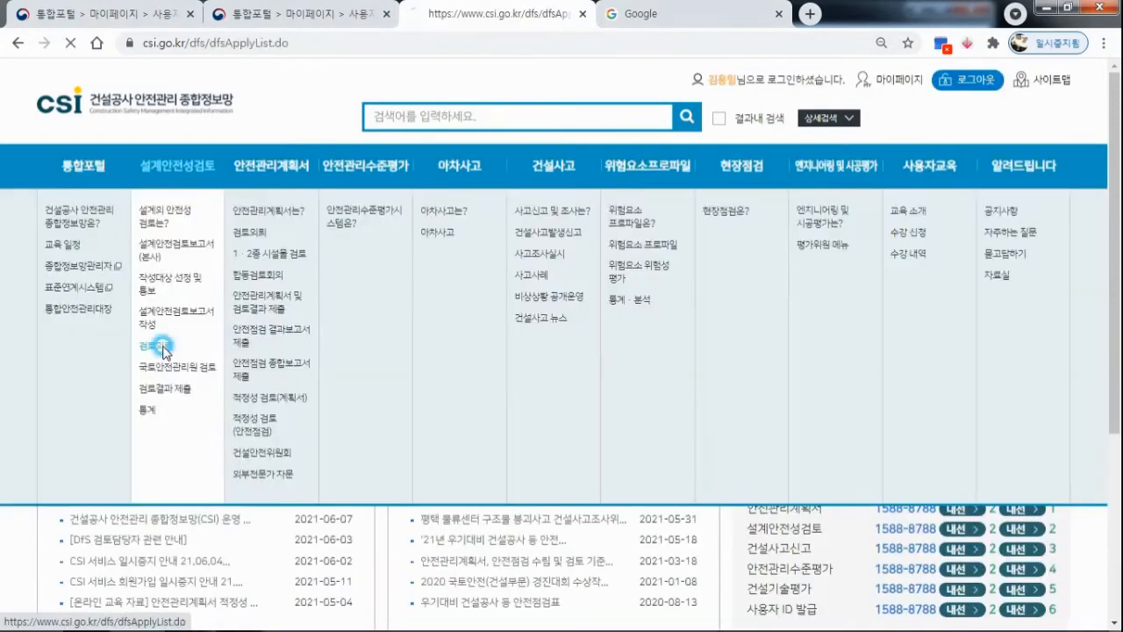
pyautogui.scroll(-1, 360, 254)
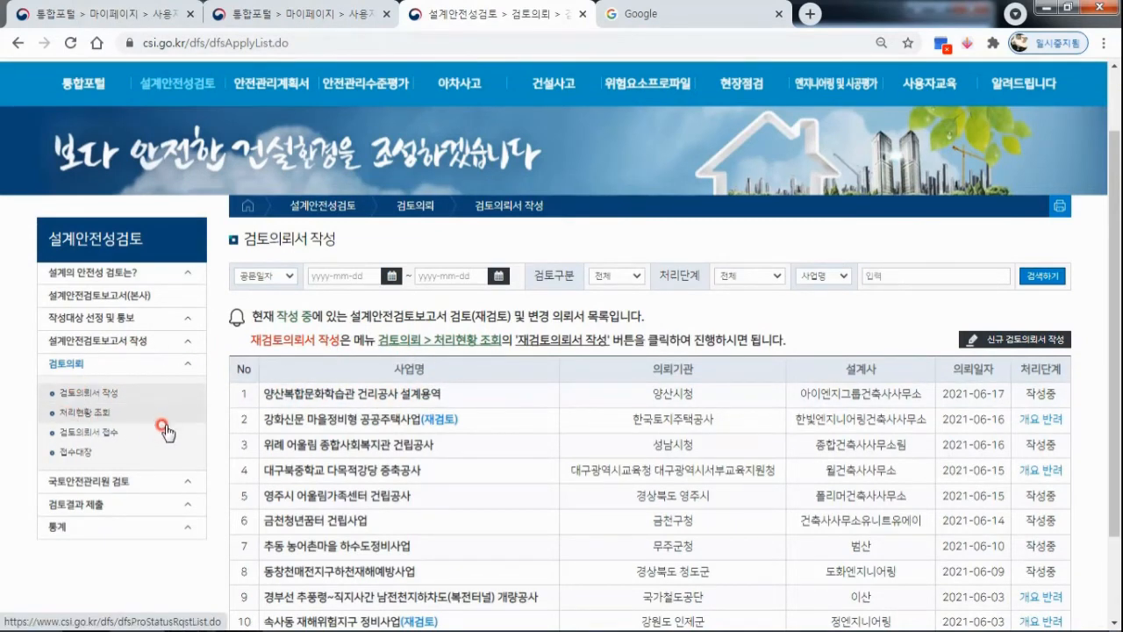
pyautogui.click(95, 431)
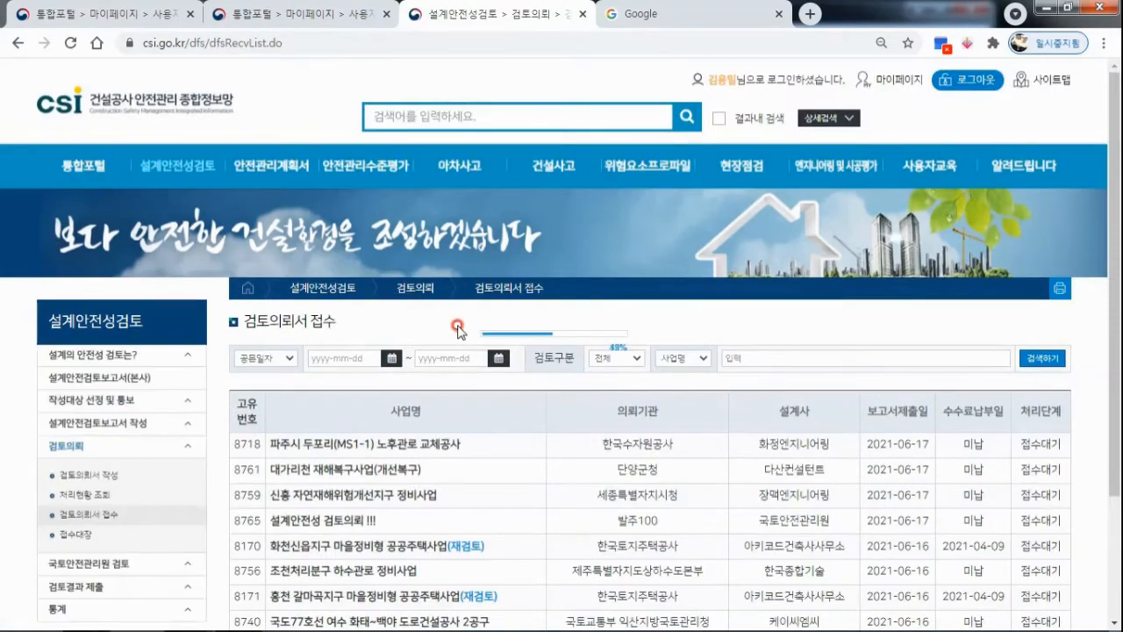
# Open the request 설계안전성 검토의뢰 !!! from the reception list and show its 의뢰서접수 form.
pyautogui.scroll(-2, 510, 313)
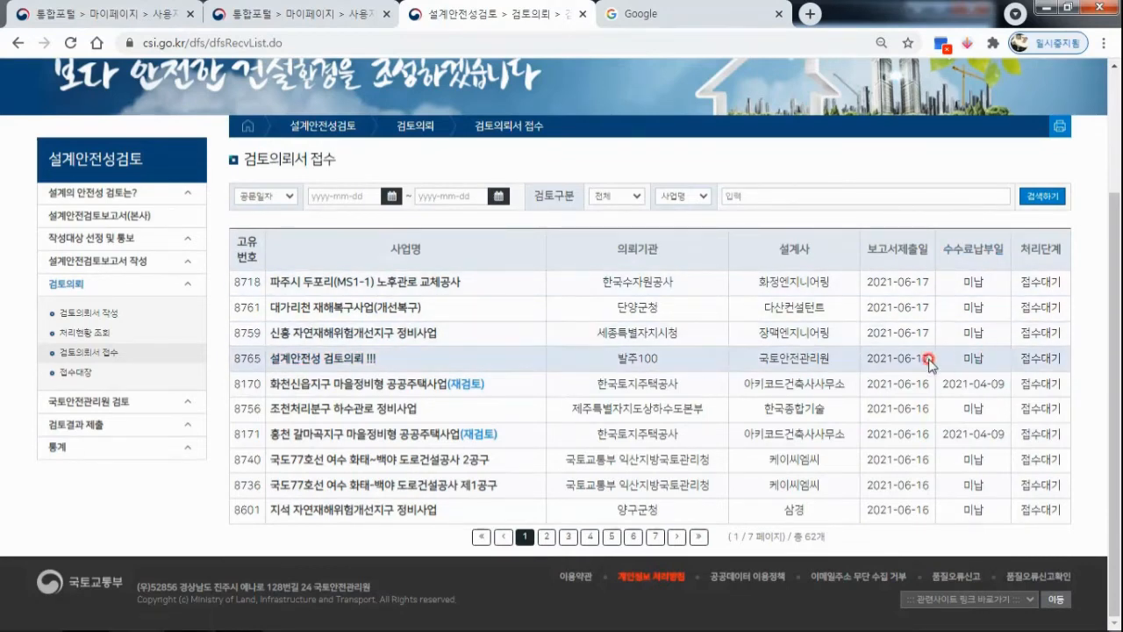
pyautogui.click(338, 360)
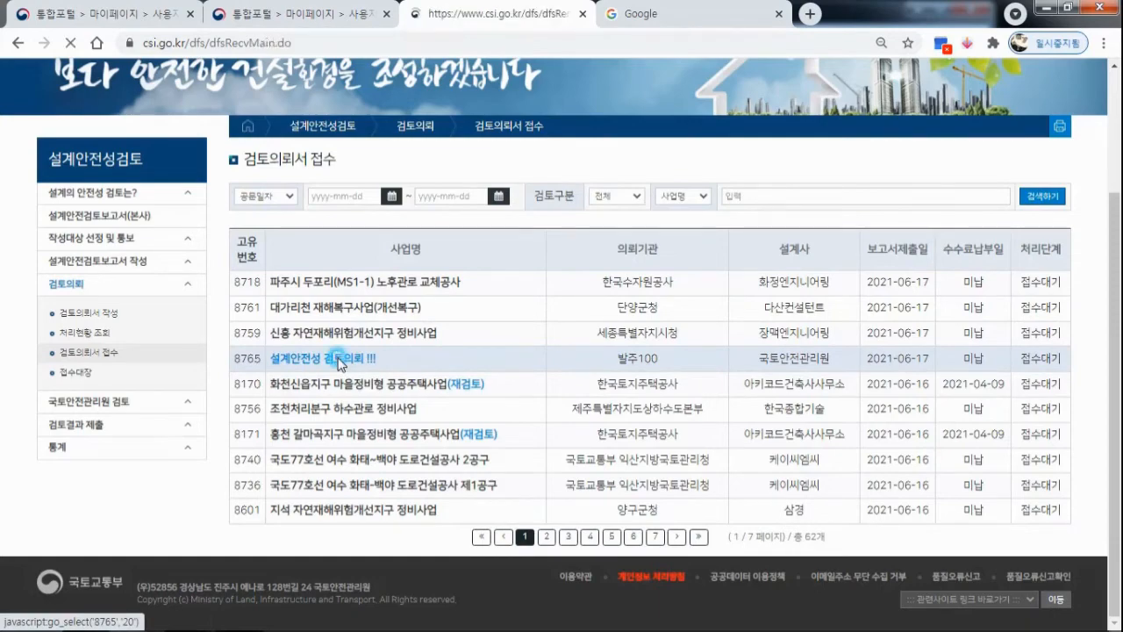
pyautogui.scroll(-2, 761, 303)
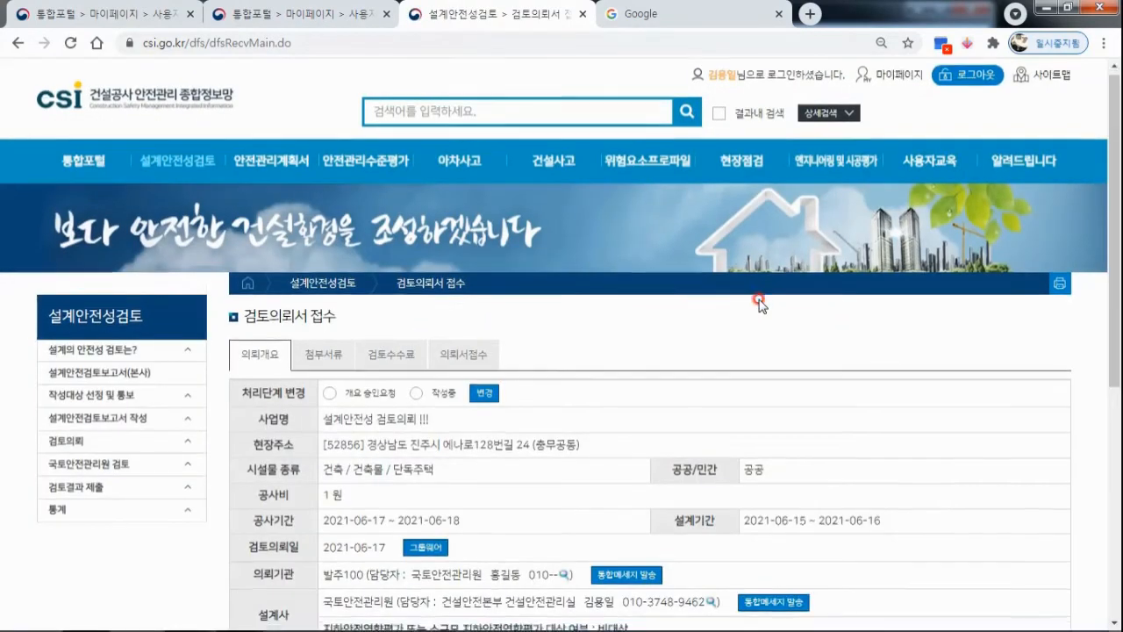
pyautogui.click(470, 197)
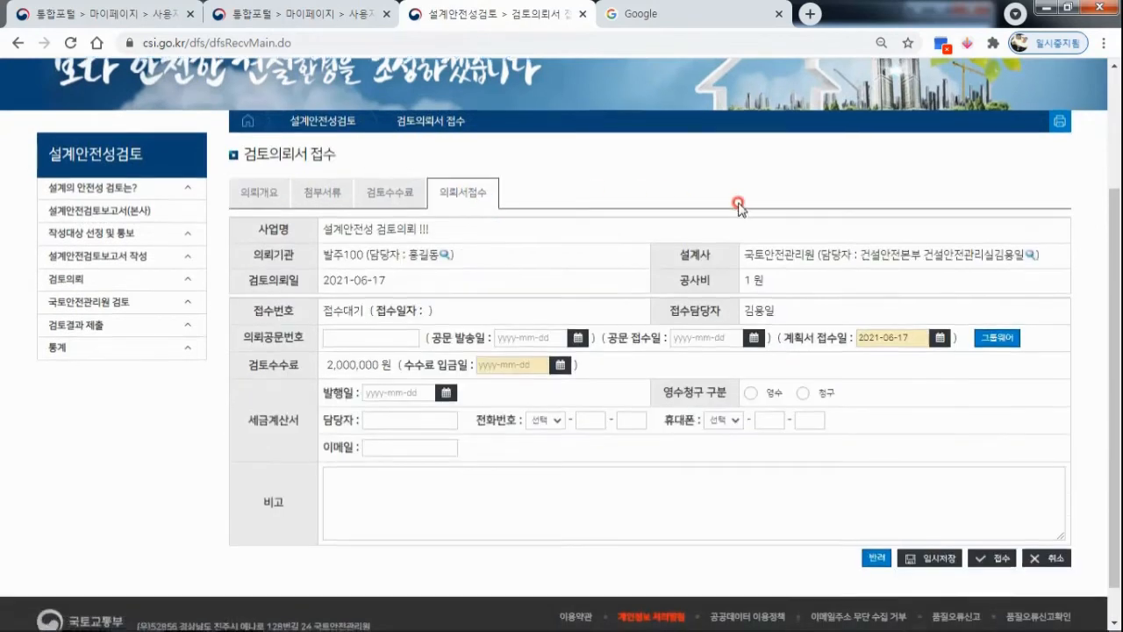
# Set the fee deposit date (수수료 입금일) to 2021-06-17 on the reception form.
pyautogui.scroll(-1, 735, 210)
pyautogui.click(560, 325)
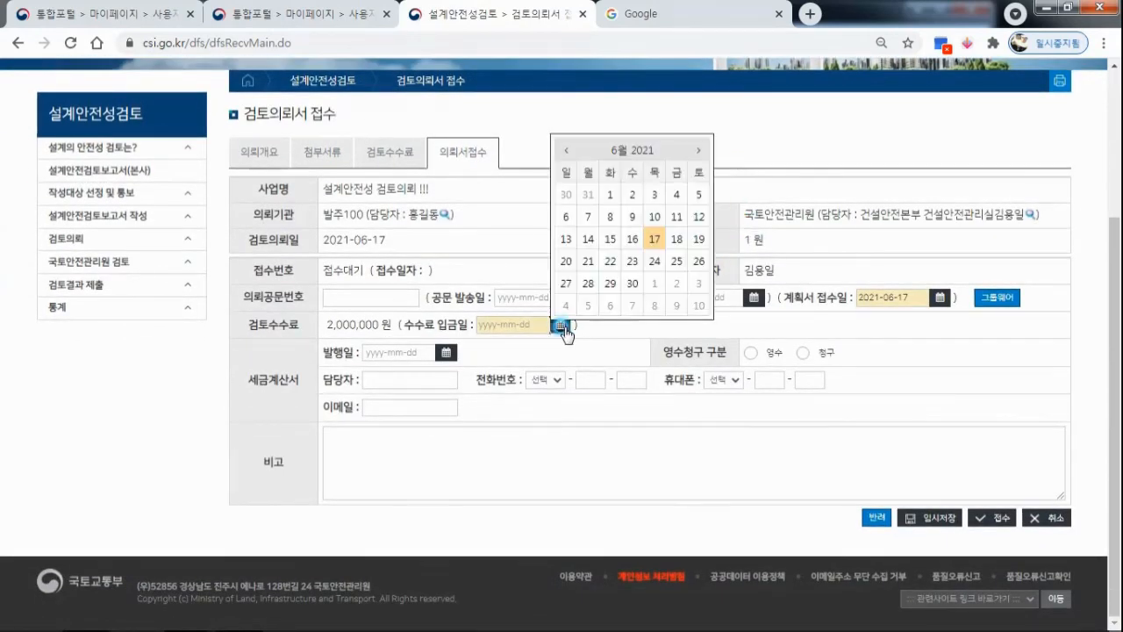
pyautogui.click(901, 321)
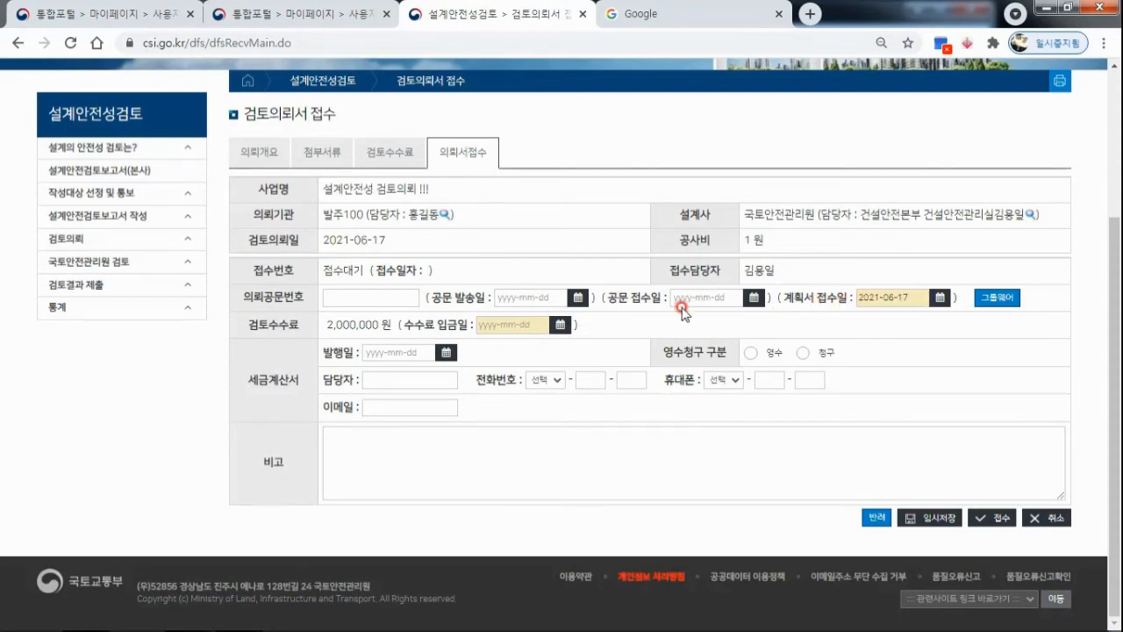
pyautogui.click(559, 324)
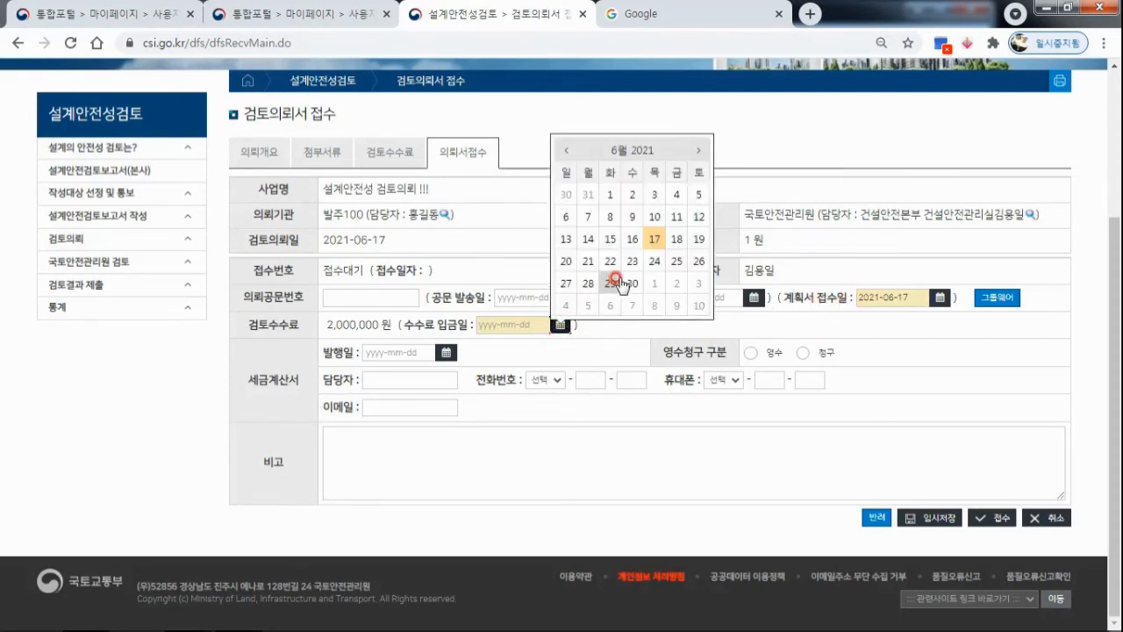
pyautogui.click(653, 240)
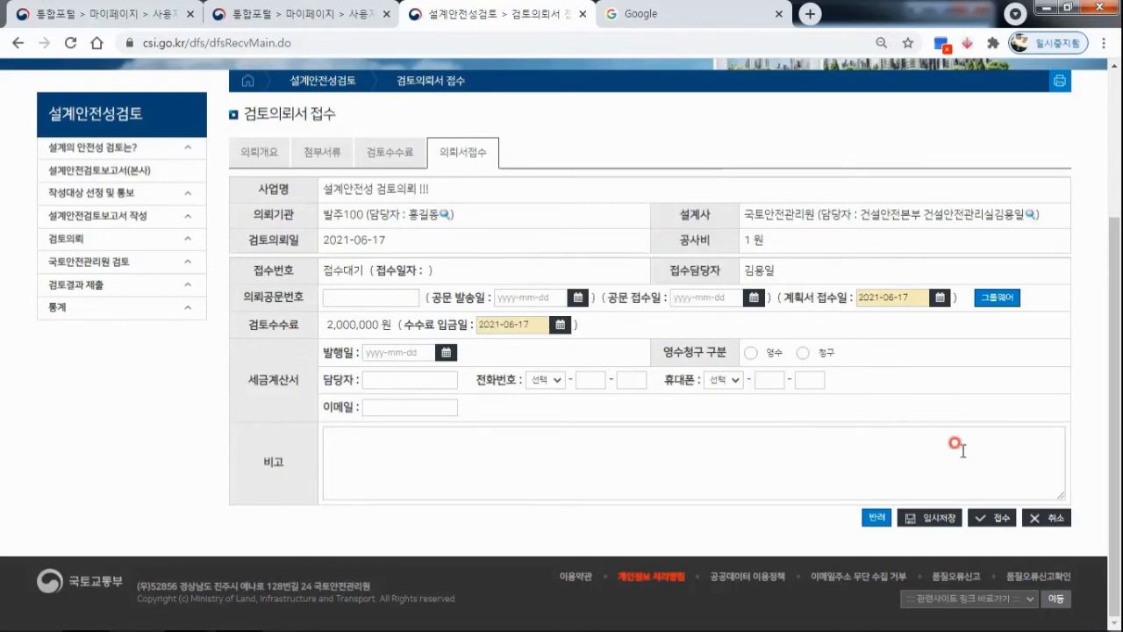
# Register the review request as received (접수) and accept the prompts.
pyautogui.click(997, 517)
pyautogui.click(644, 135)
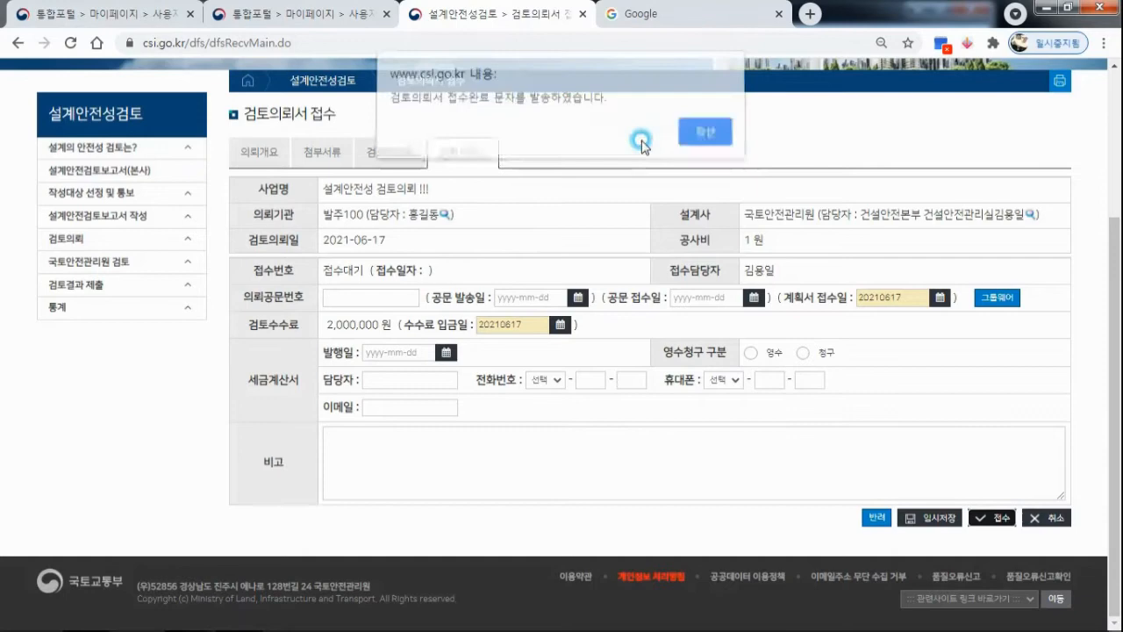
pyautogui.click(699, 133)
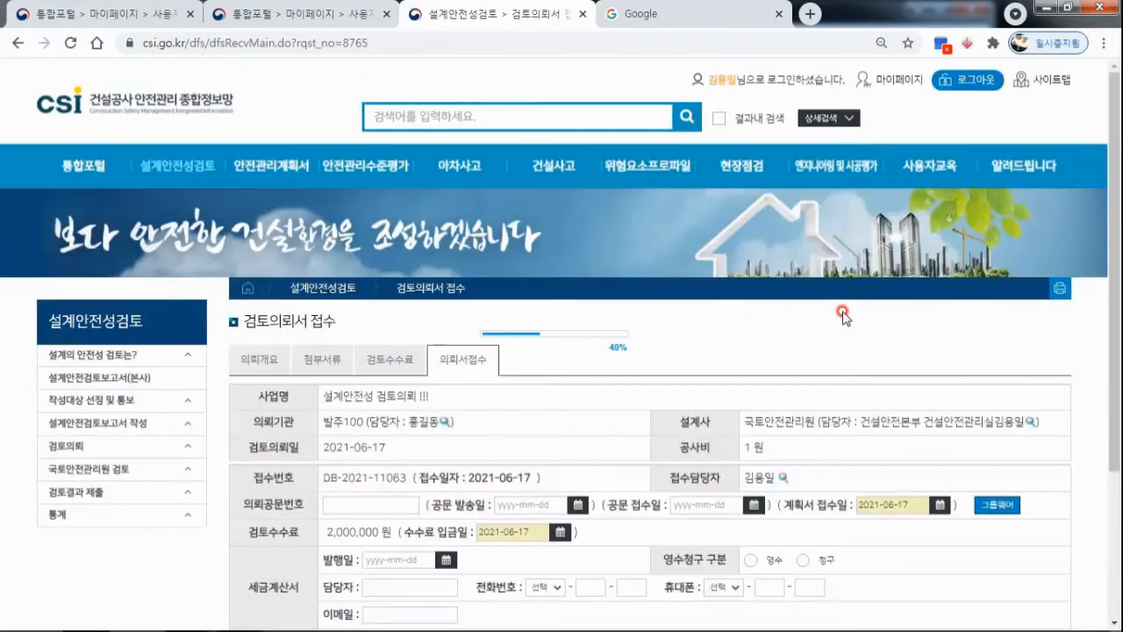
pyautogui.scroll(-2, 839, 314)
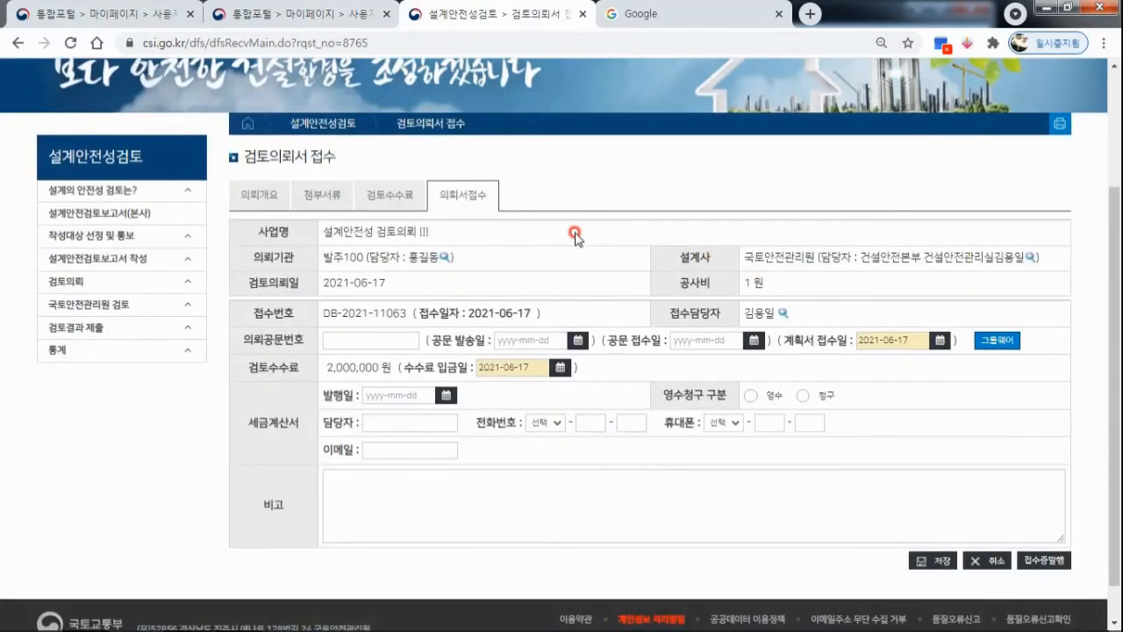
# Open the 담당자 배정 list under 국토안전관리원 검토.
pyautogui.click(156, 305)
pyautogui.scroll(-1, 79, 293)
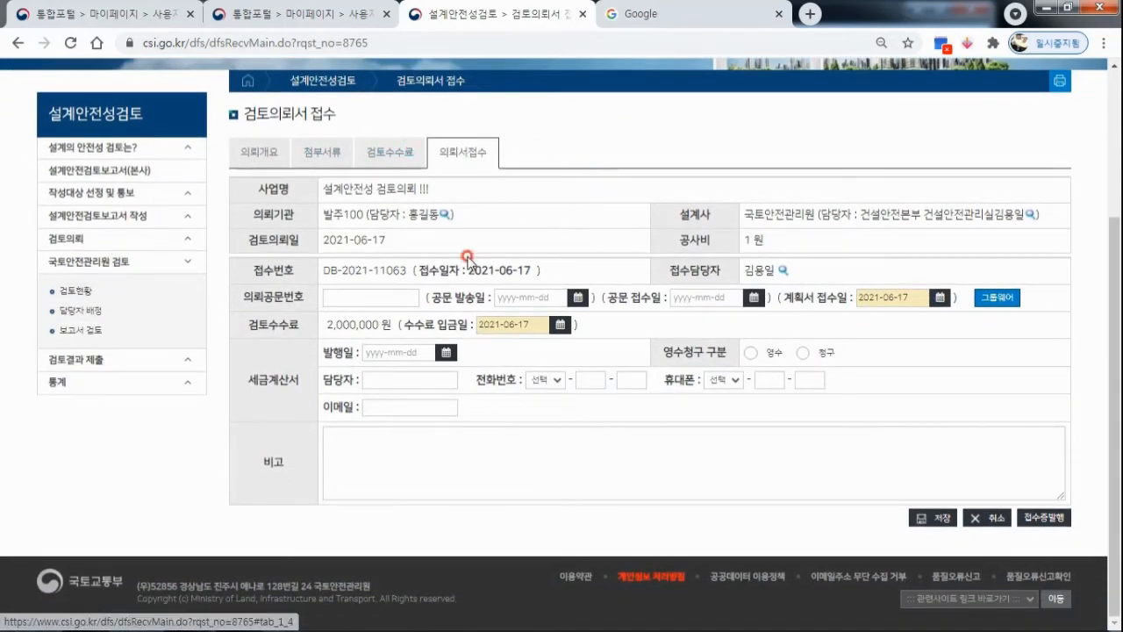
pyautogui.click(78, 311)
pyautogui.scroll(-3, 602, 293)
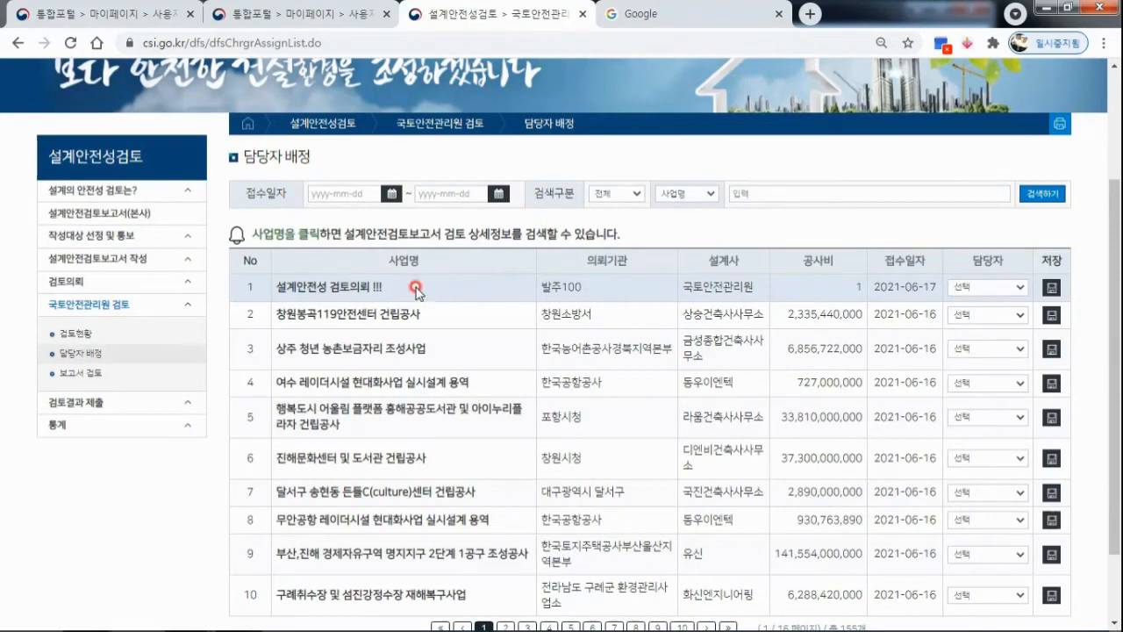
# Assign a reviewer to the request 설계안전성 검토의뢰 !!! and save the assignment.
pyautogui.click(1016, 290)
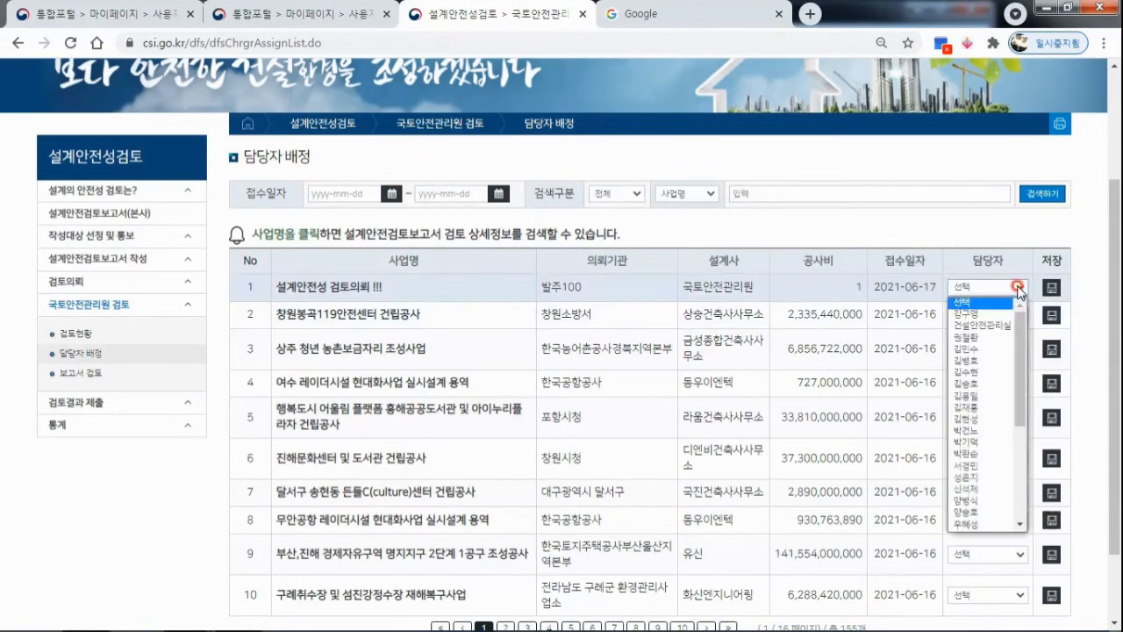
pyautogui.moveTo(1021, 320); pyautogui.dragTo(1017, 355)
pyautogui.click(965, 333)
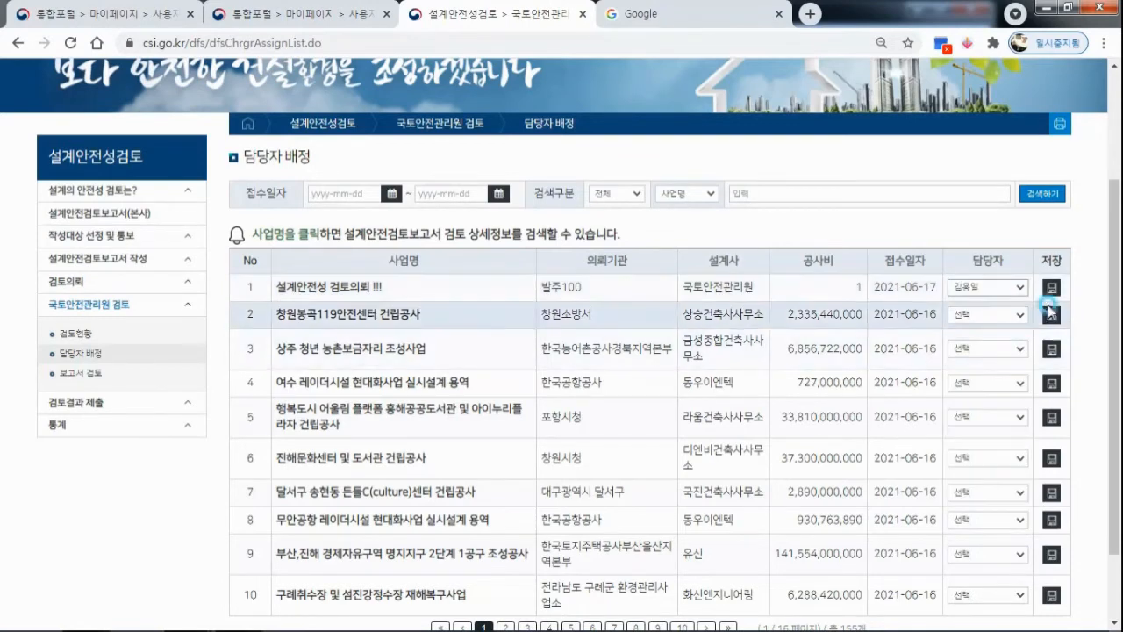
pyautogui.click(1050, 287)
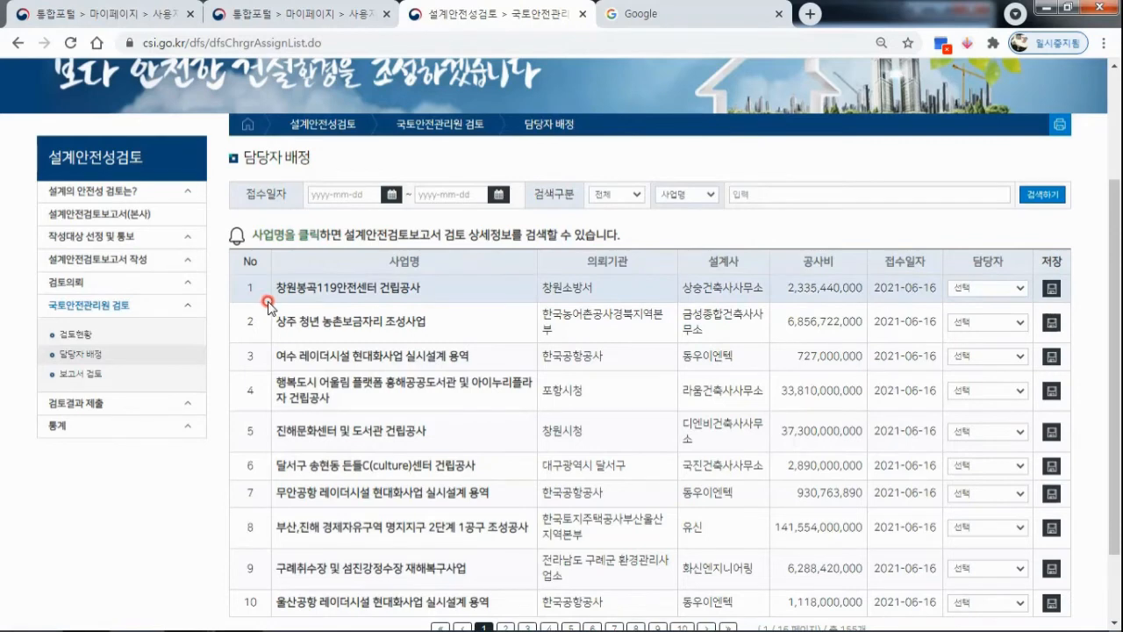
# Open the request 설계안전성 검토의뢰 !!! from the 보고서 검토 list.
pyautogui.click(70, 373)
pyautogui.scroll(-1, 459, 351)
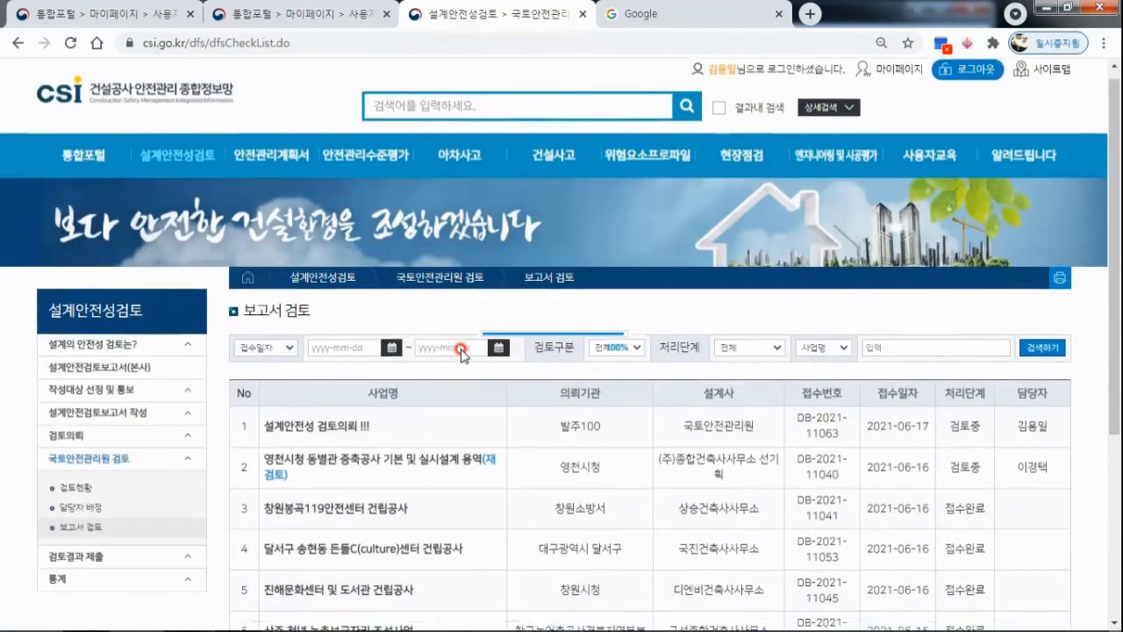
pyautogui.click(324, 360)
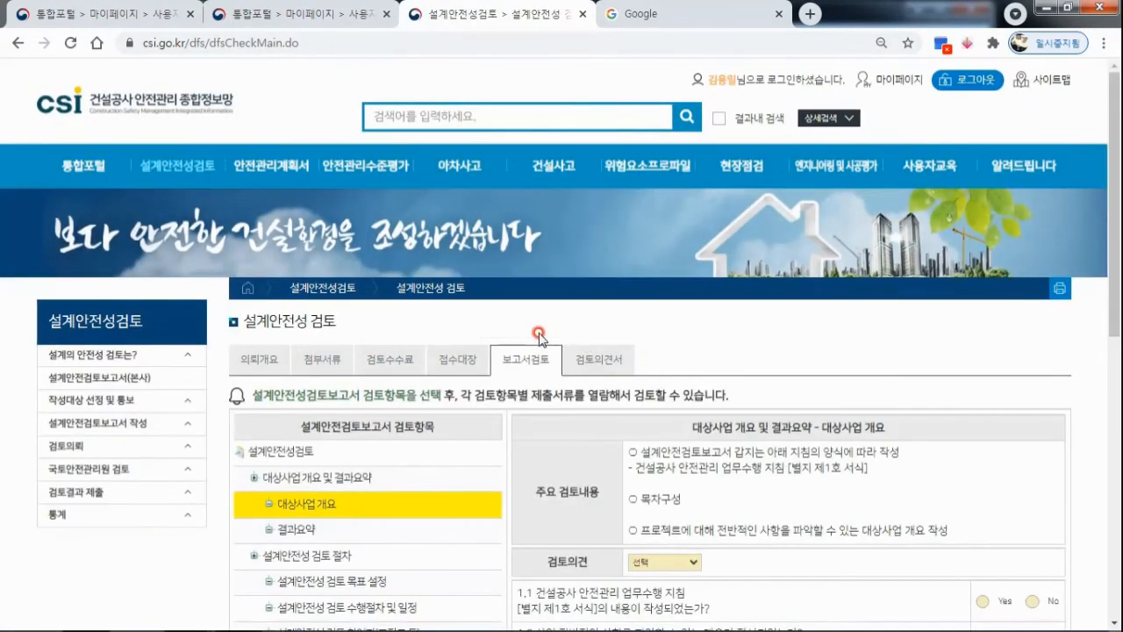
# Rate the review item 대상사업 개요 as 적정, answer Yes to questions 1.1 and 1.2, and save it.
pyautogui.scroll(-2, 597, 356)
pyautogui.click(498, 339)
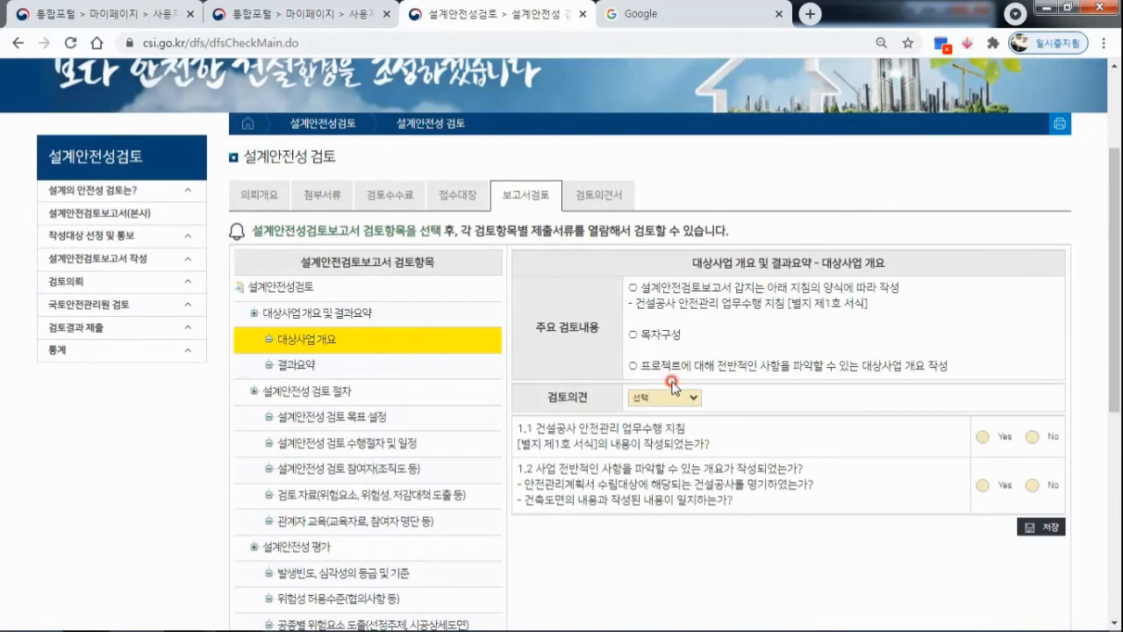
pyautogui.scroll(-2, 673, 387)
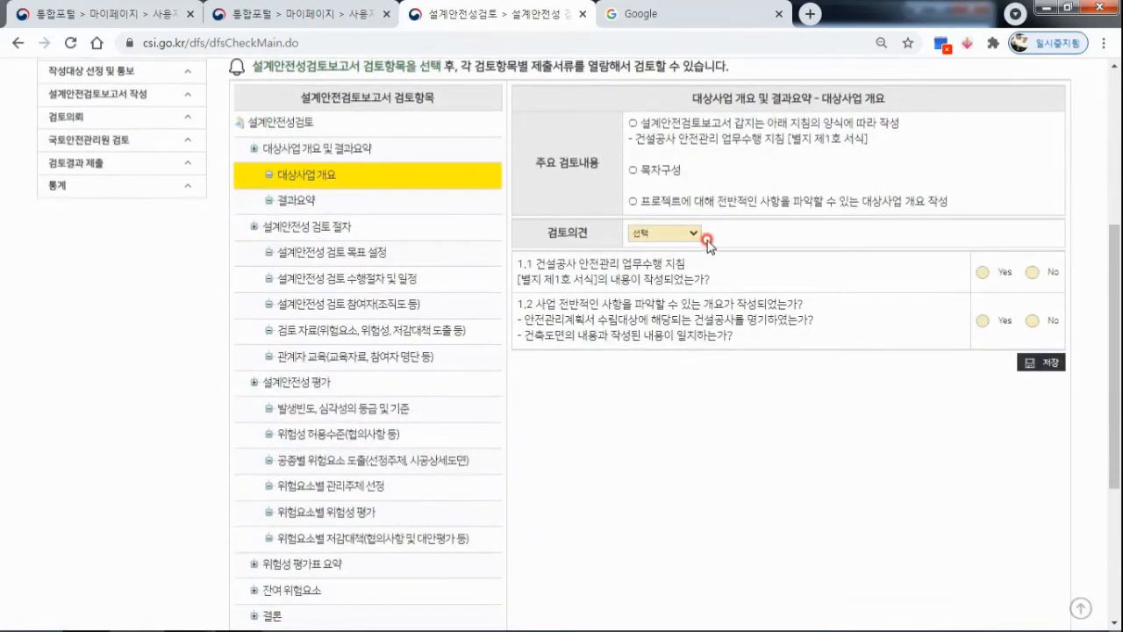
pyautogui.click(689, 239)
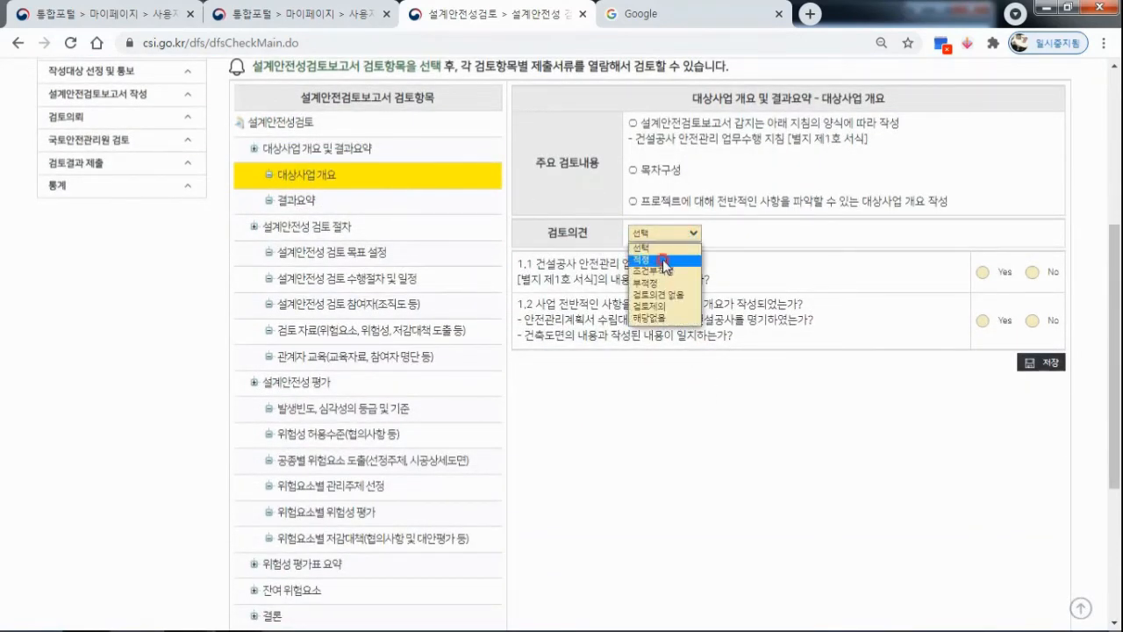
pyautogui.click(665, 261)
pyautogui.click(966, 274)
pyautogui.click(983, 320)
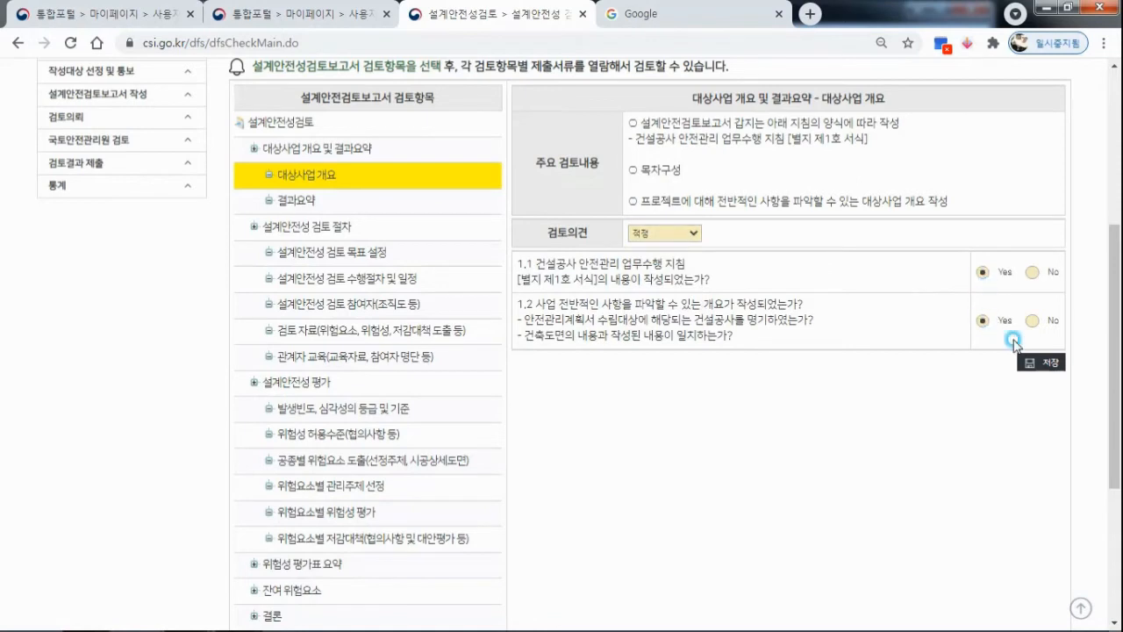
pyautogui.click(1041, 362)
# Rate the review item 결과요약 as 적정, answer Yes to question 1.3, and save it.
pyautogui.click(292, 201)
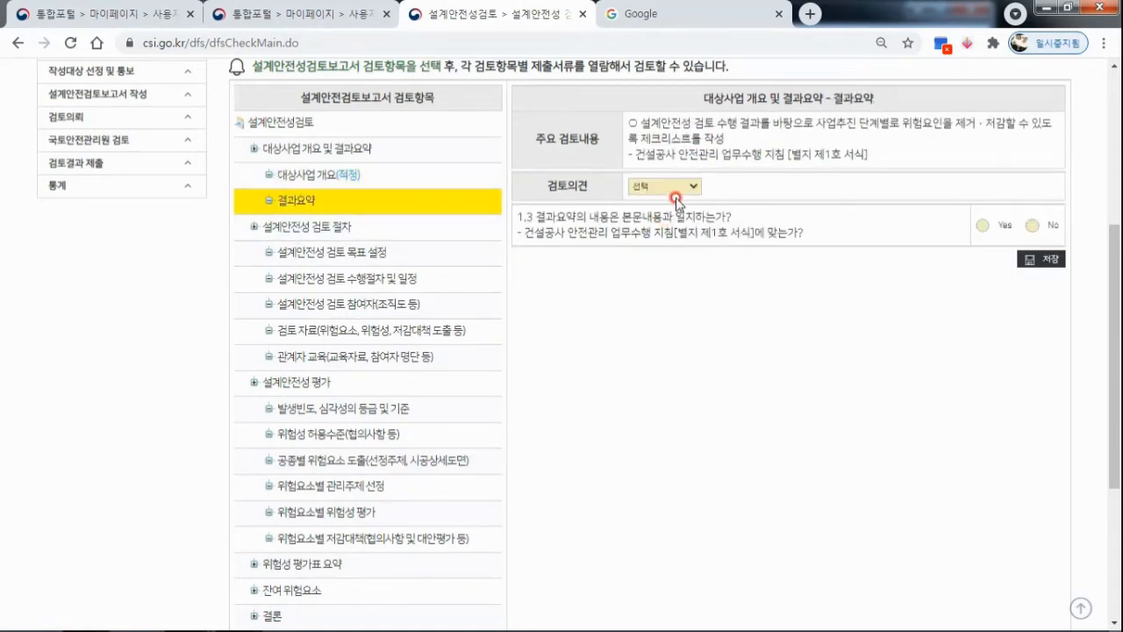
pyautogui.click(677, 186)
pyautogui.click(668, 219)
pyautogui.click(983, 226)
pyautogui.click(1041, 259)
# Rate the review item 설계안전성 검토 목표 설정 as 적정, answer Yes to question 2.1, and save it.
pyautogui.click(358, 253)
pyautogui.click(693, 218)
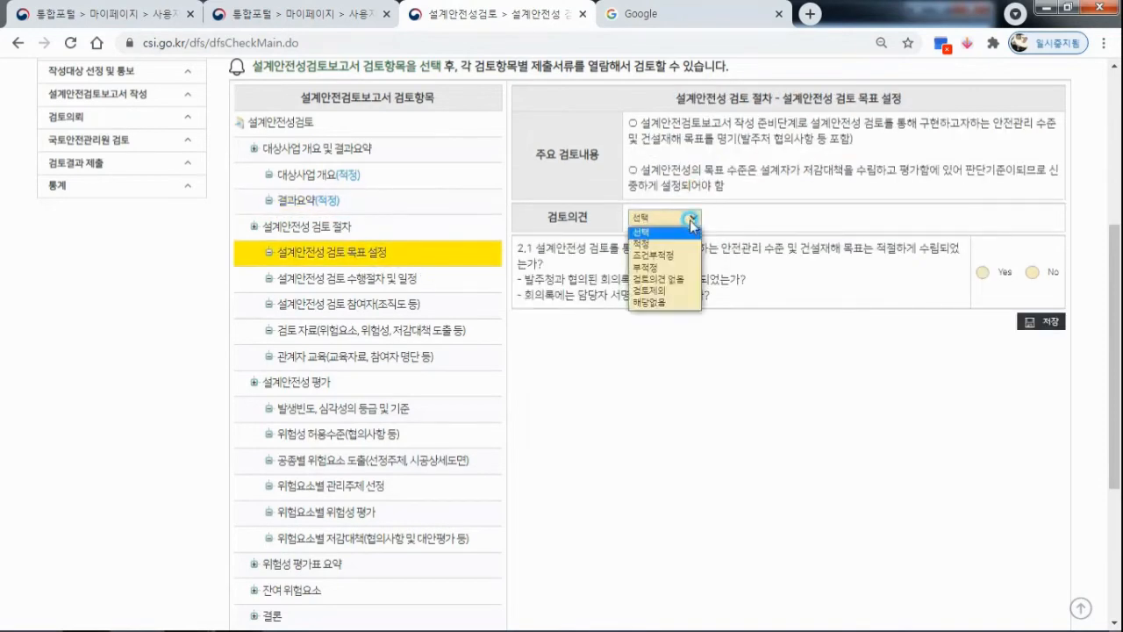
pyautogui.click(667, 235)
pyautogui.click(986, 273)
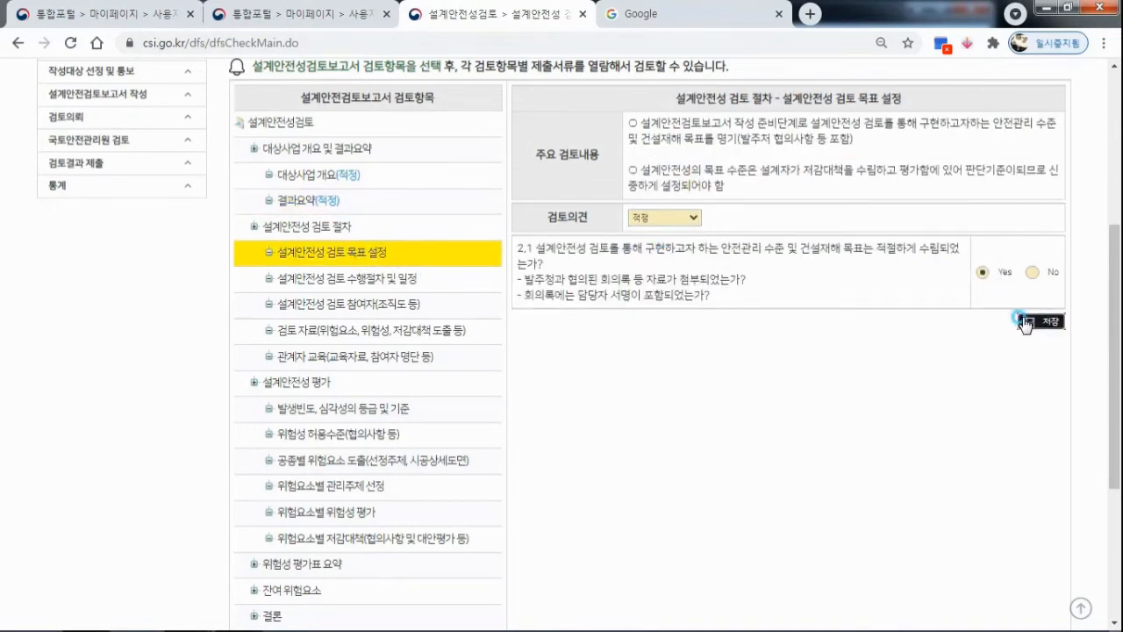
pyautogui.click(1041, 321)
# Rate the review item 설계안전성 검토 수행절차 및 일정 as 적정, answer Yes to question 2.2, and save it.
pyautogui.click(395, 278)
pyautogui.click(690, 279)
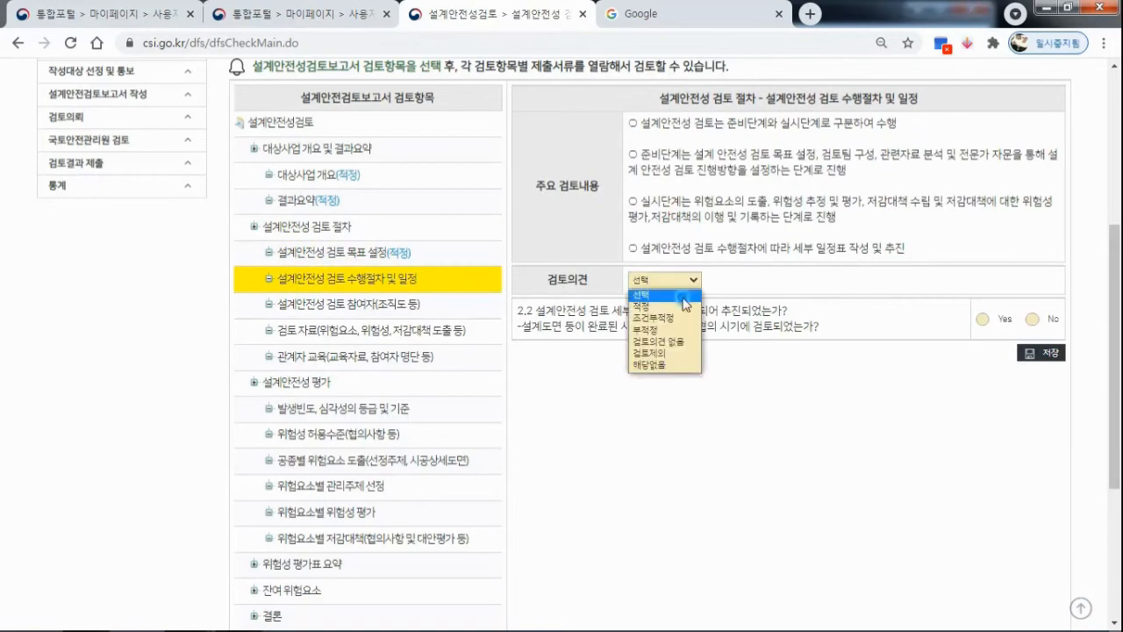
pyautogui.click(667, 298)
pyautogui.click(984, 320)
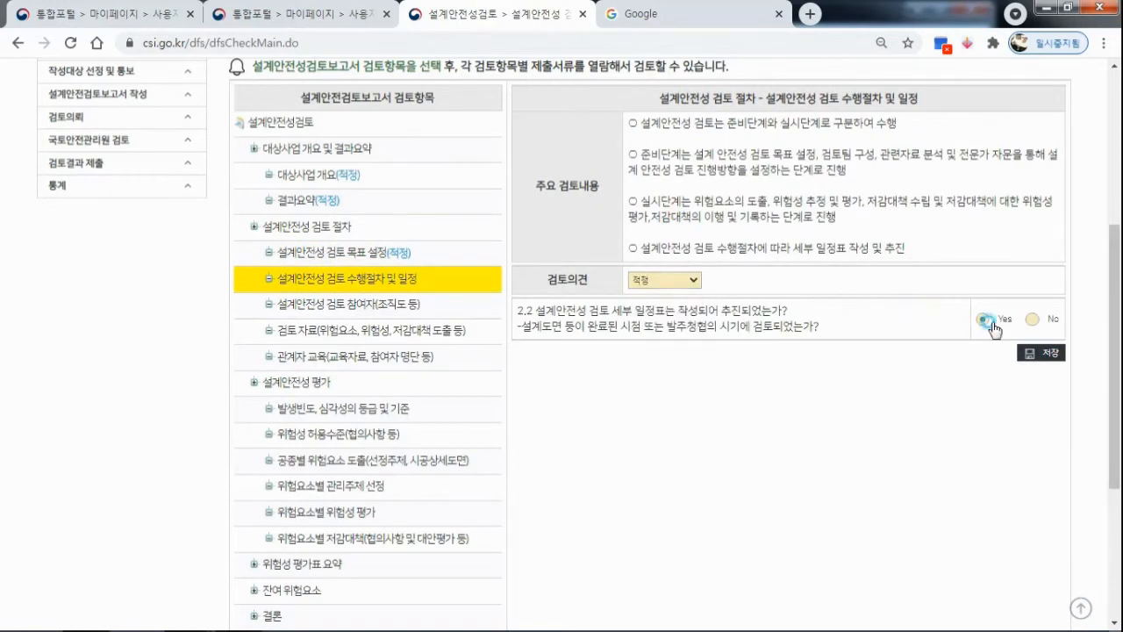
pyautogui.click(1041, 352)
# Rate the review item 설계안전성 검토 참여자(조직도 등) as 적정, answer Yes to question 2.3, and save it.
pyautogui.click(395, 304)
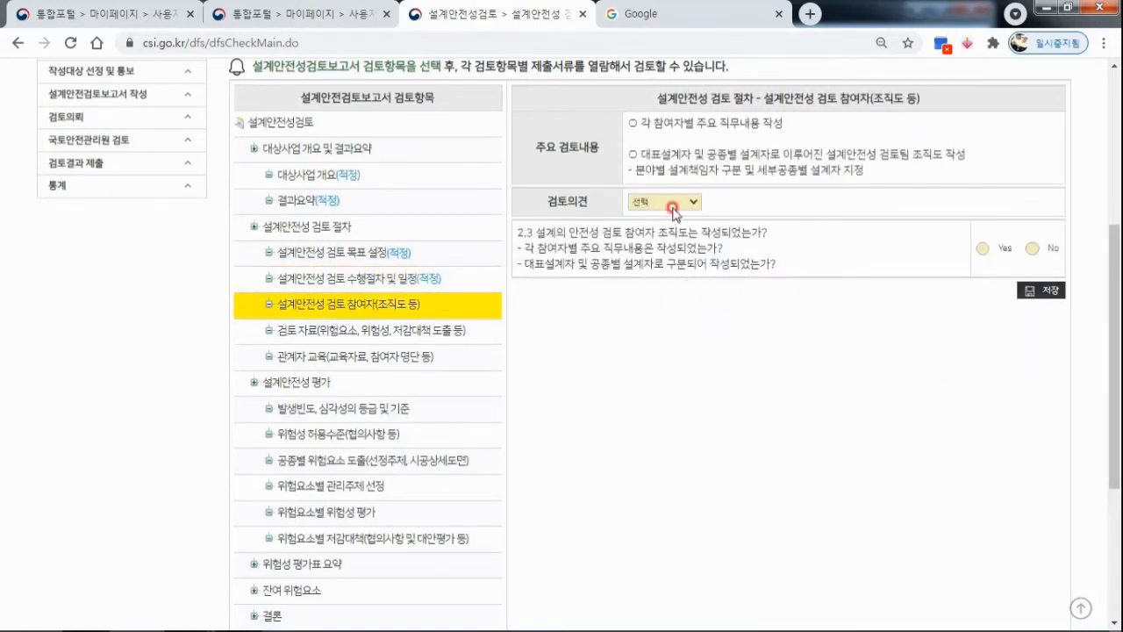
pyautogui.click(673, 211)
pyautogui.click(674, 224)
pyautogui.click(983, 248)
pyautogui.click(1040, 289)
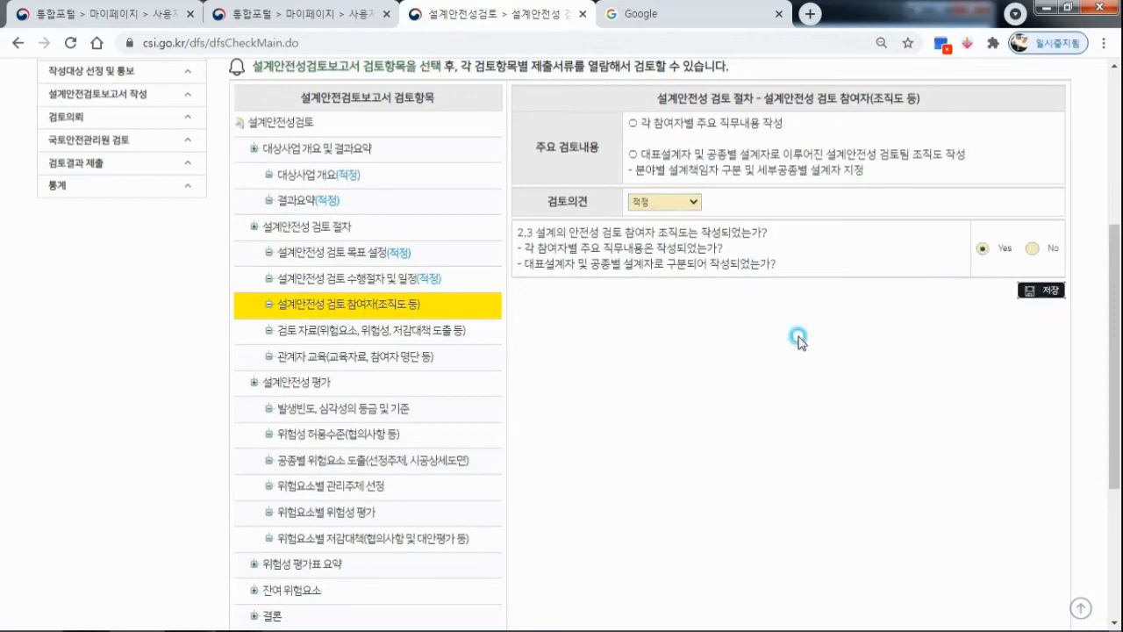
# Rate the review item 검토 자료(위험요소, 위험성, 저감대책 도출 등) as 적정, answer Yes to question 2.4, and save it.
pyautogui.click(451, 337)
pyautogui.click(676, 191)
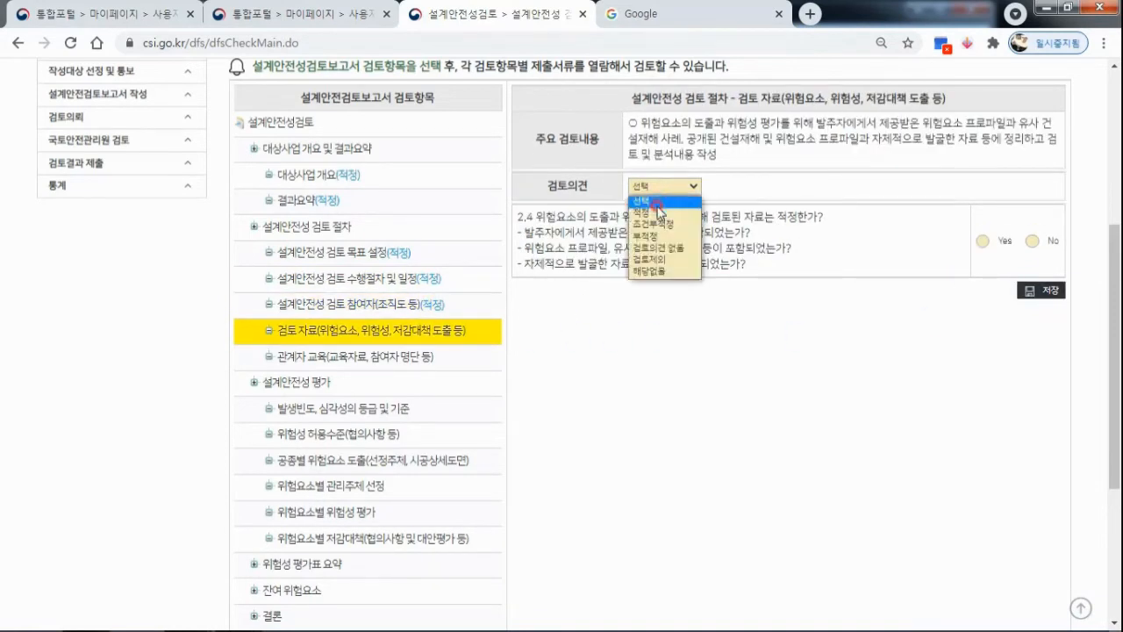
pyautogui.click(667, 212)
pyautogui.click(983, 240)
pyautogui.click(1036, 295)
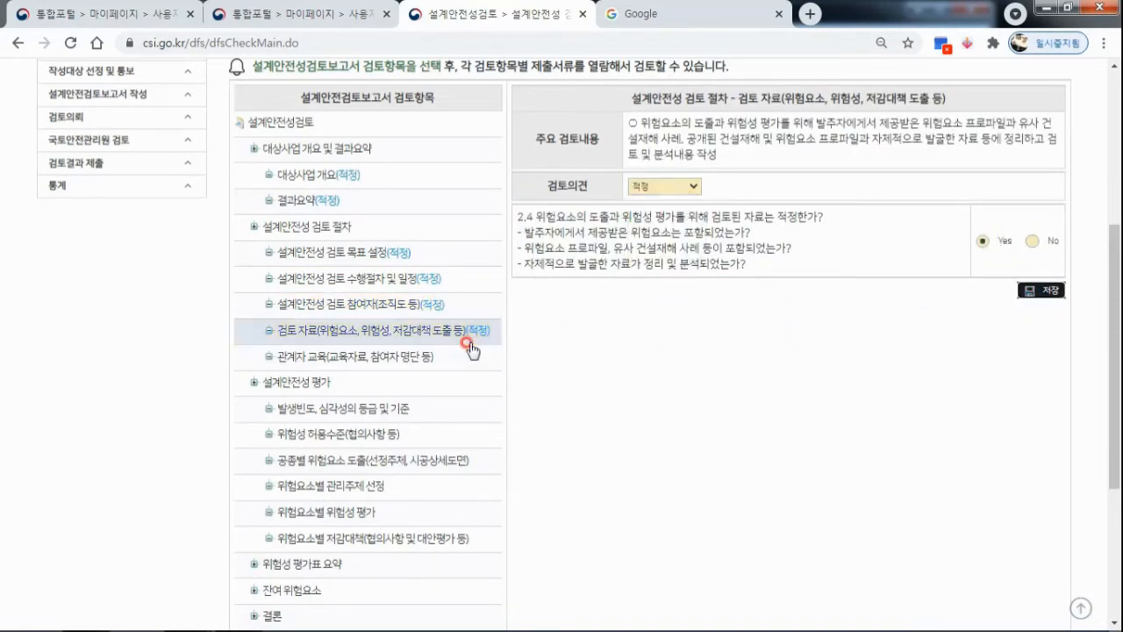
# Rate the review item 관계자 교육(교육자료, 참여자 명단 등) as 적정, answer Yes to question 2.5, and save it.
pyautogui.click(426, 357)
pyautogui.click(685, 281)
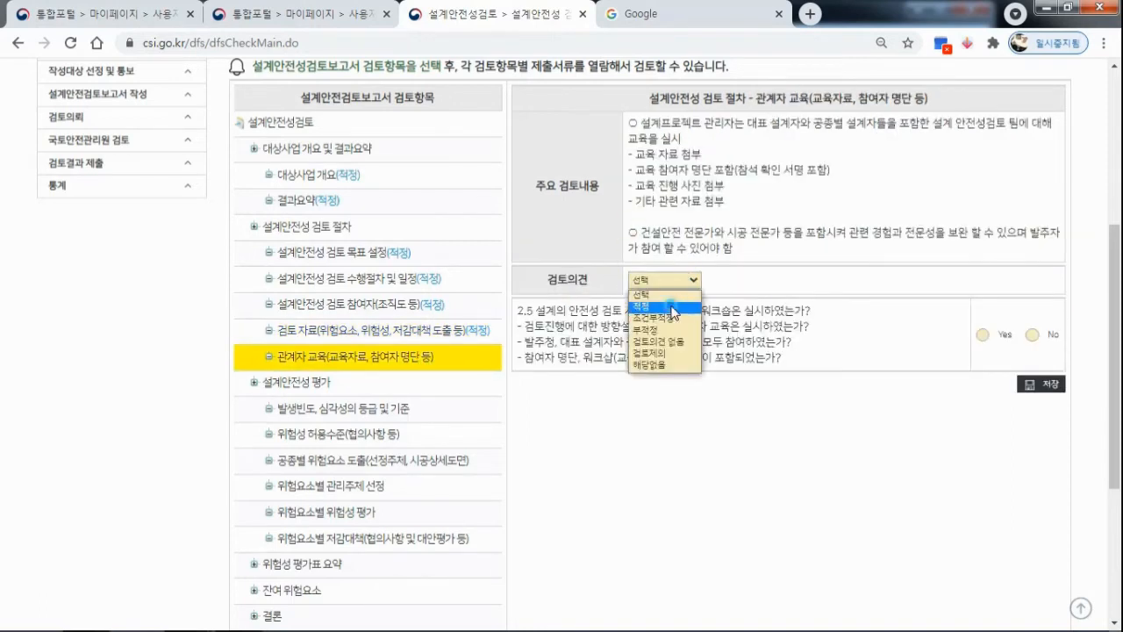
pyautogui.click(641, 306)
pyautogui.click(983, 334)
pyautogui.click(1042, 384)
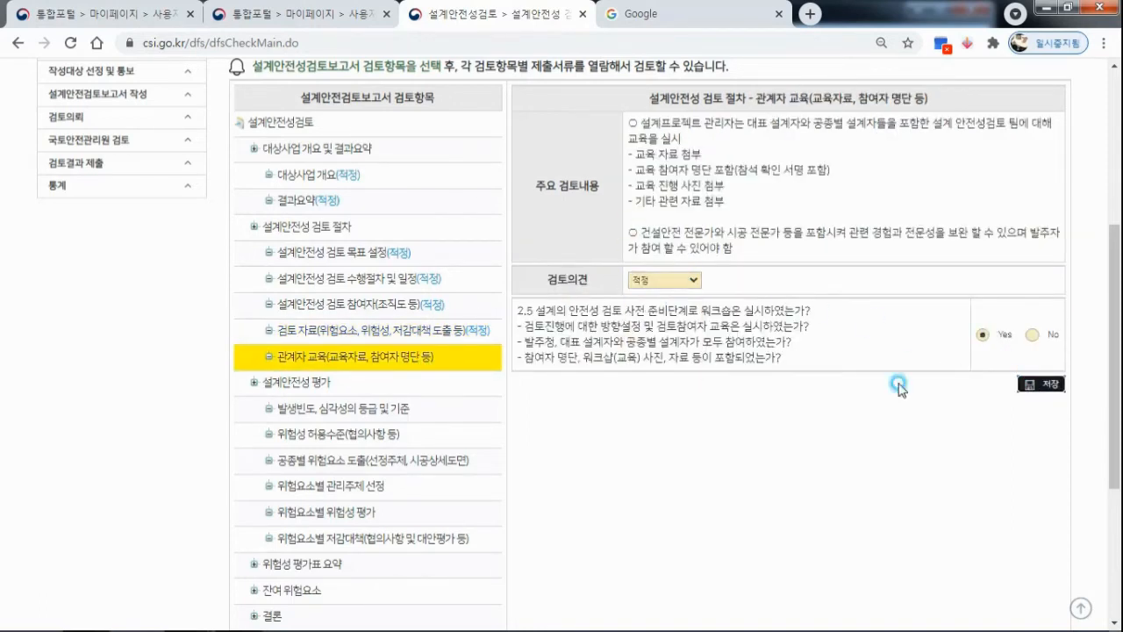
# Rate the review item 발생빈도, 심각성의 등급 및 기준 as 적정, answer Yes to questions 3.2 and 3.3, and save it.
pyautogui.click(369, 408)
pyautogui.click(669, 216)
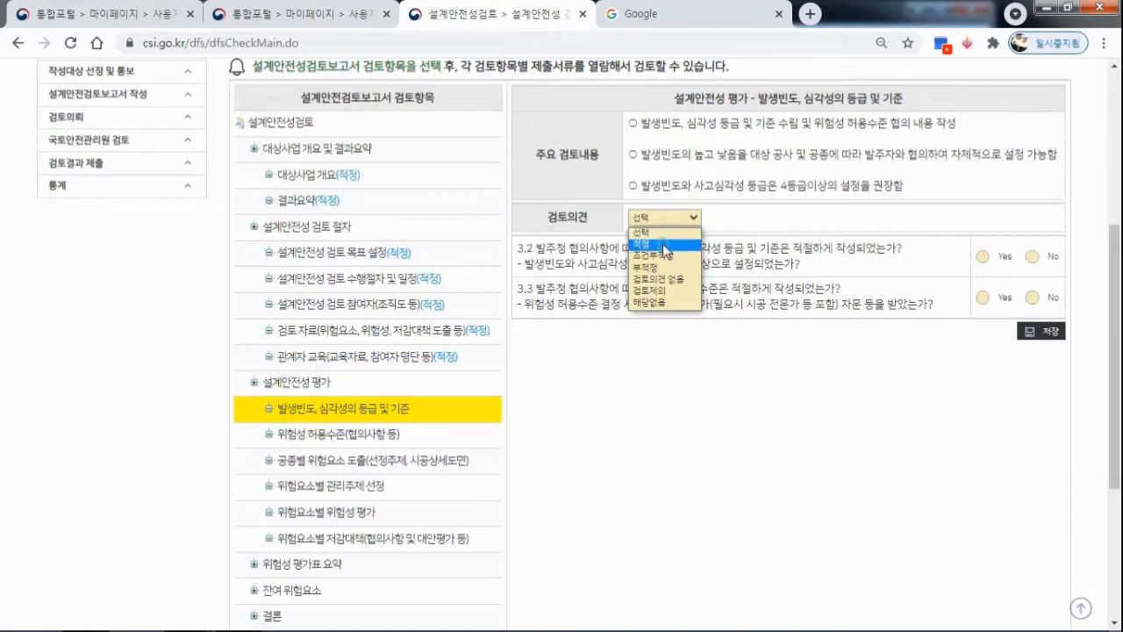
pyautogui.click(665, 246)
pyautogui.click(983, 256)
pyautogui.click(983, 298)
pyautogui.click(1036, 332)
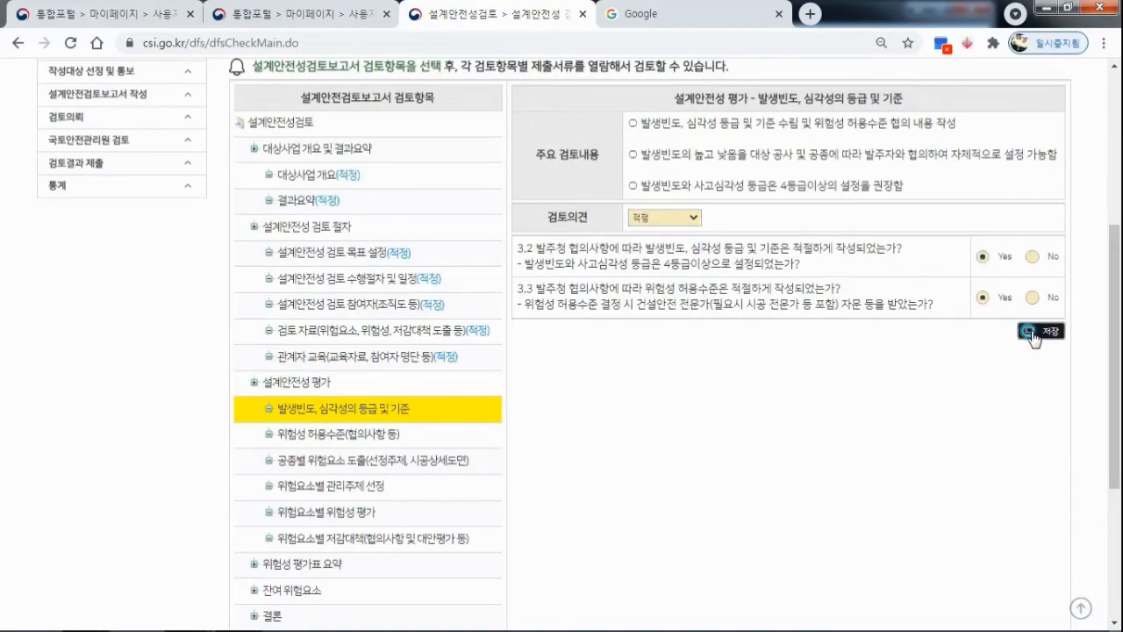
# Rate the review item 위험성 허용수준(협의사항 등) as 적정, answer Yes to question 3.1, and save it.
pyautogui.scroll(-3, 499, 352)
pyautogui.click(371, 273)
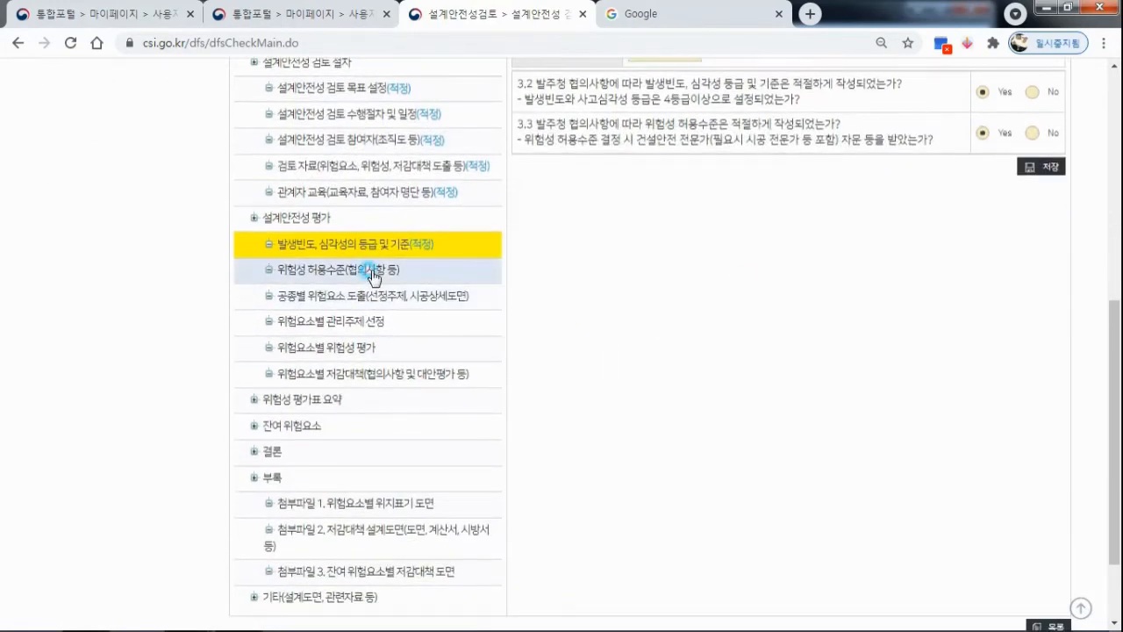
pyautogui.scroll(1, 748, 246)
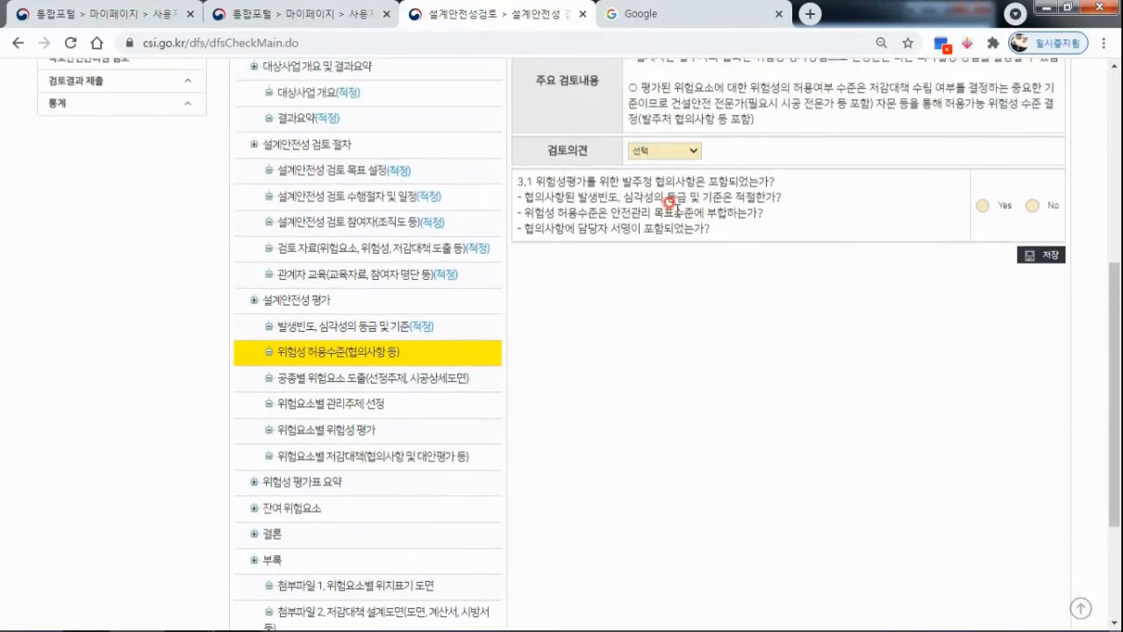
pyautogui.click(690, 155)
pyautogui.click(677, 180)
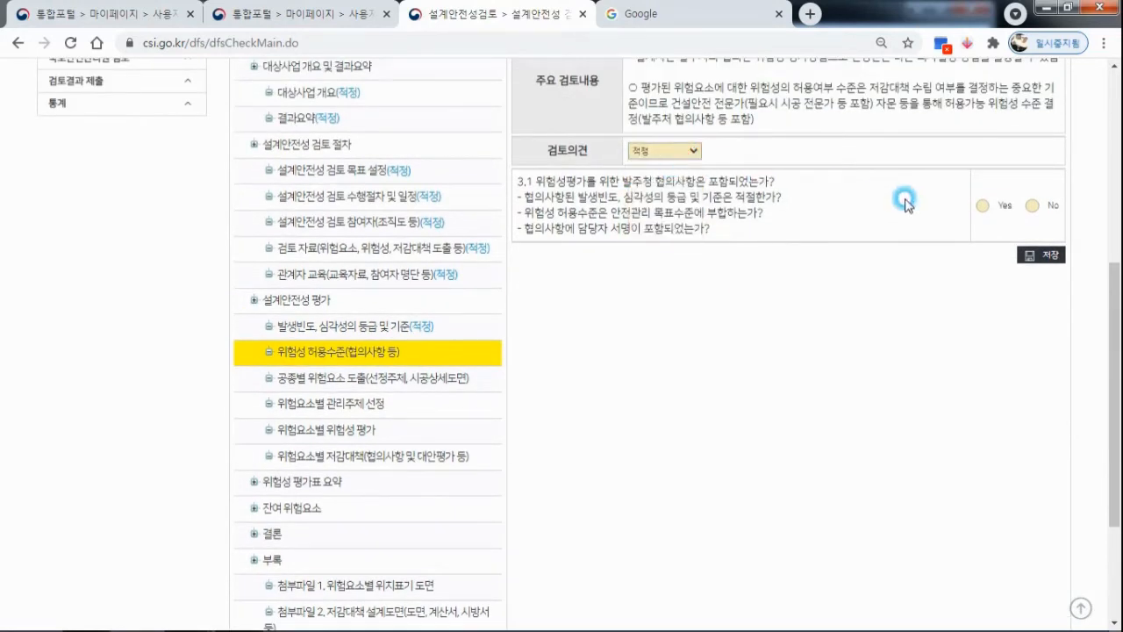
pyautogui.click(983, 205)
pyautogui.click(1043, 254)
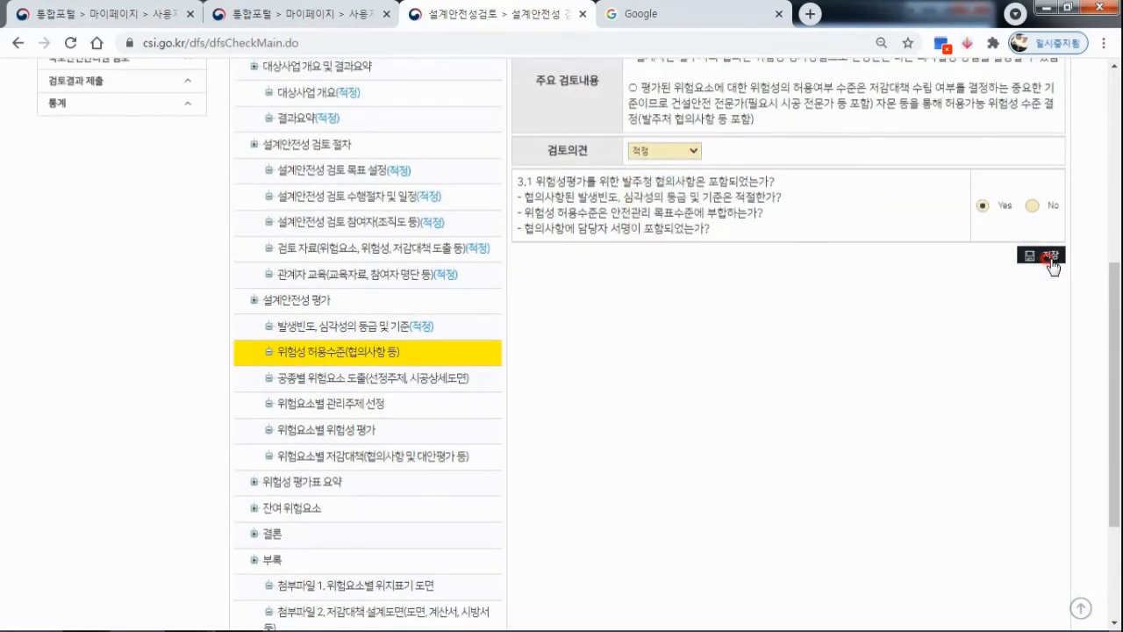
# Rate the review item 공종별 위험요소 도출 as 적정, answer Yes to questions 3.4-1 through 3.7, and save it.
pyautogui.click(435, 380)
pyautogui.click(689, 190)
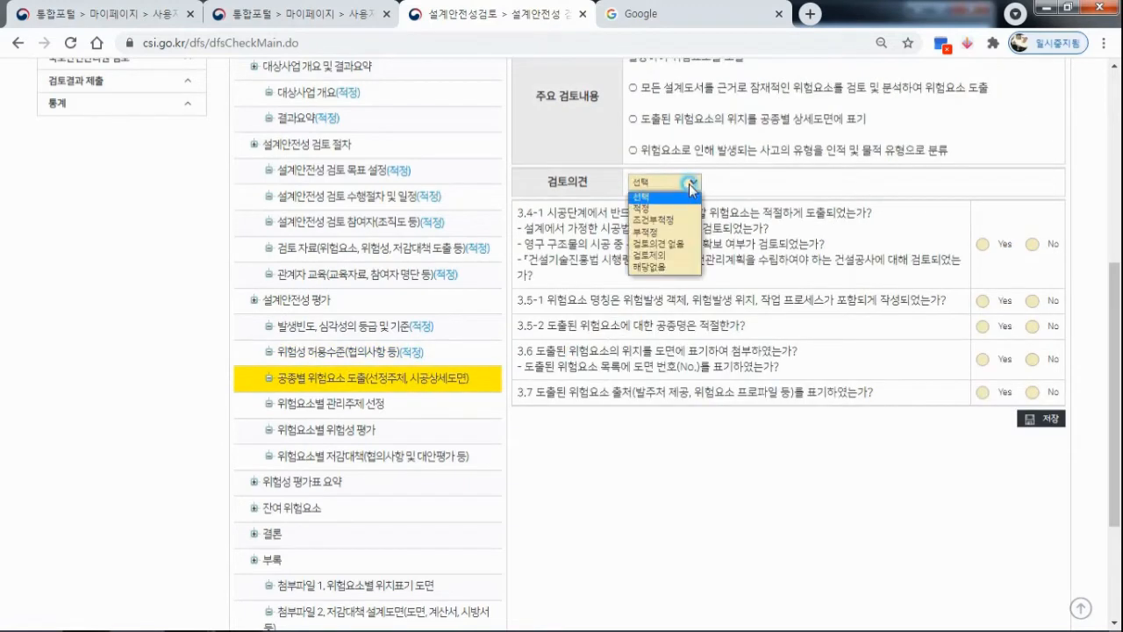
pyautogui.click(678, 207)
pyautogui.click(981, 246)
pyautogui.click(983, 300)
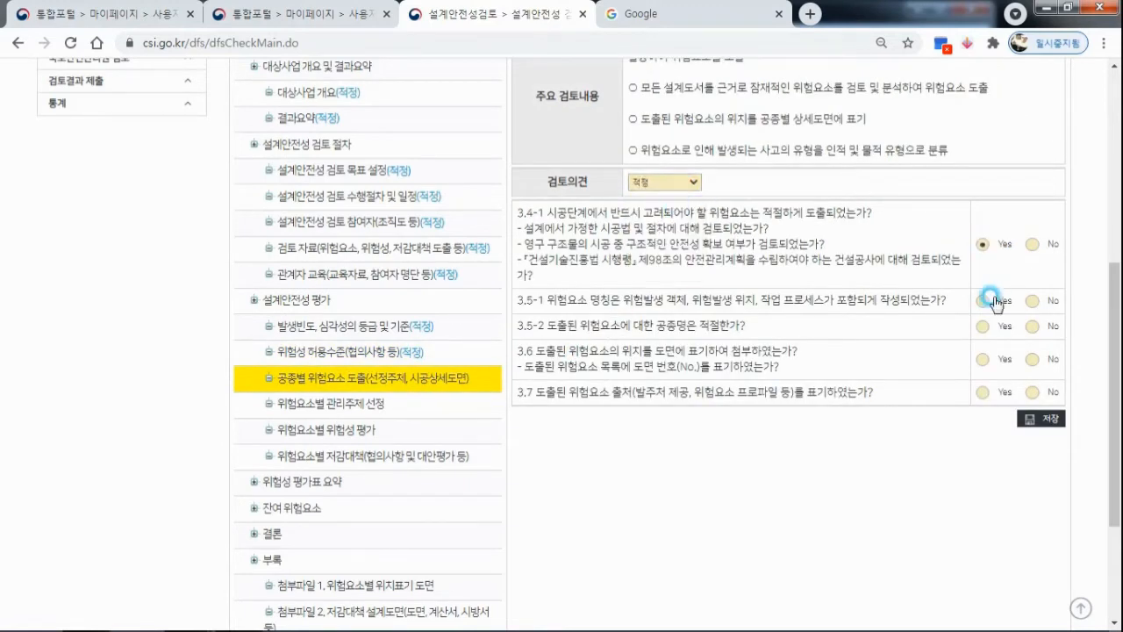
pyautogui.click(983, 325)
pyautogui.click(983, 359)
pyautogui.click(984, 391)
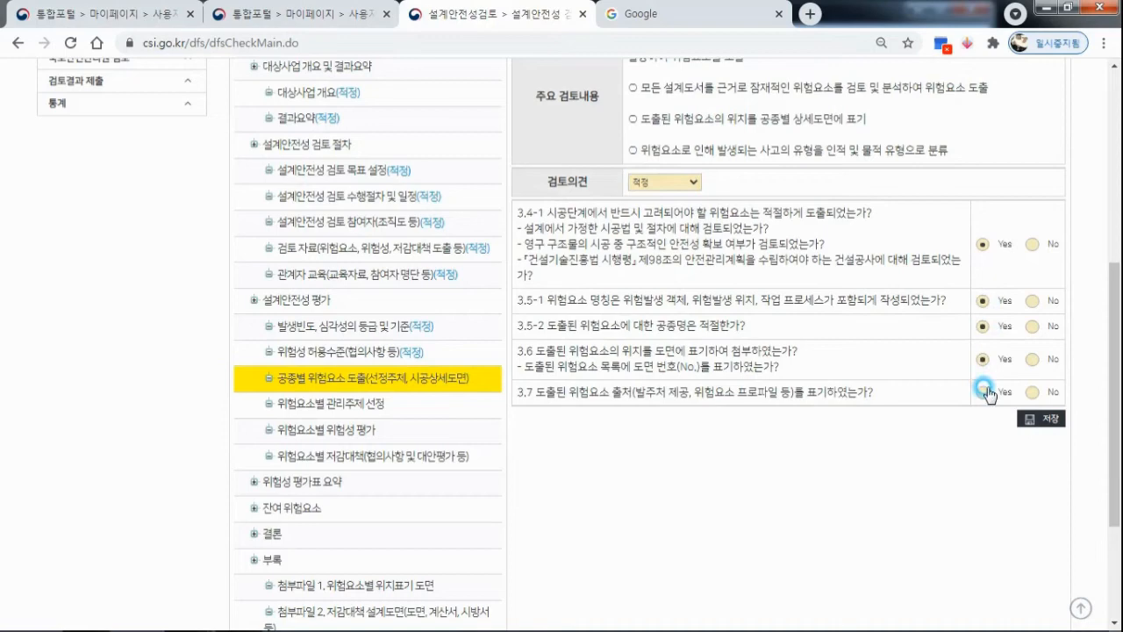
pyautogui.click(1029, 418)
# Rate the review item 위험요소별 관리주체 선정 as 적정, answer Yes to question 3.8, and save it.
pyautogui.scroll(-2, 615, 307)
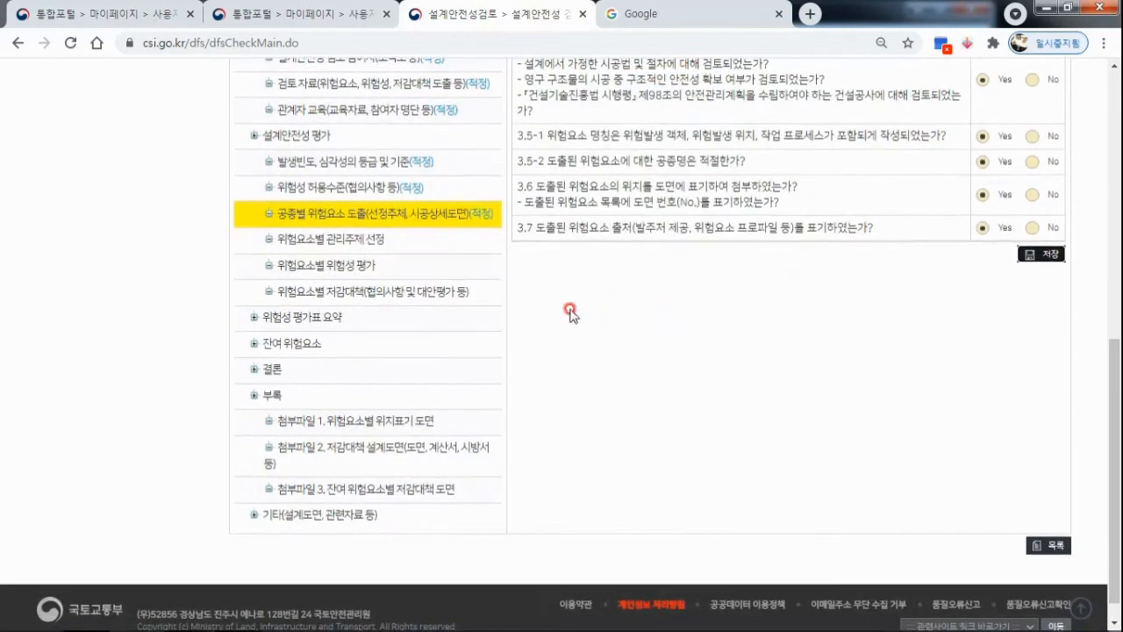
pyautogui.click(362, 245)
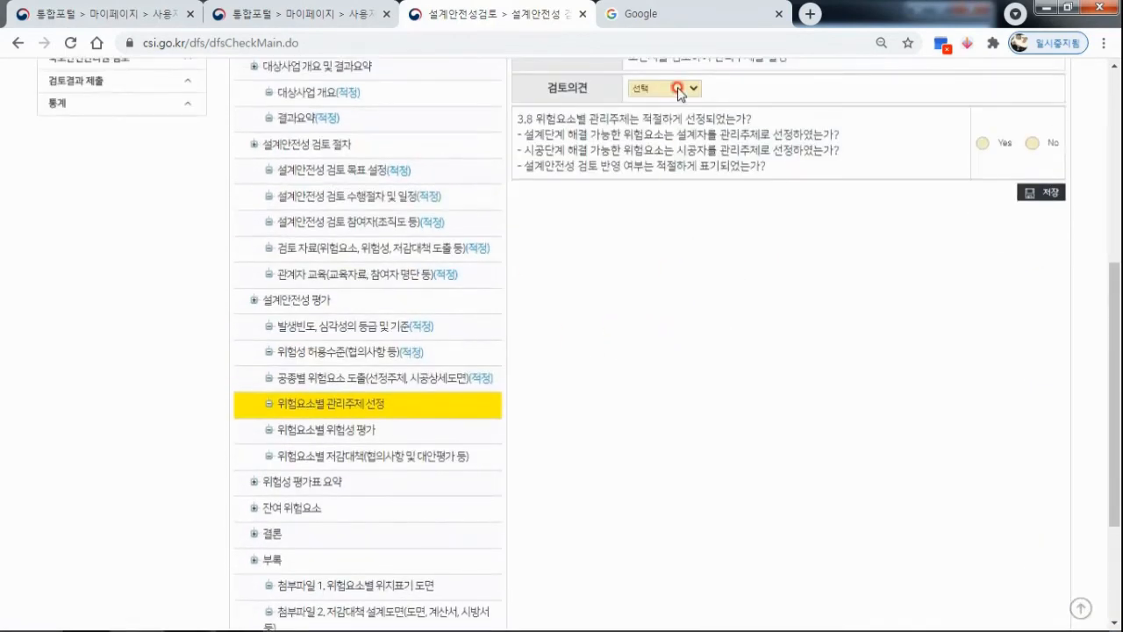
pyautogui.click(678, 88)
pyautogui.click(671, 107)
pyautogui.click(983, 143)
pyautogui.click(1025, 192)
# Rate the review item 위험요소별 위험성 평가 as 적정, answer Yes to question 3.9, and save it.
pyautogui.scroll(-2, 605, 299)
pyautogui.click(341, 267)
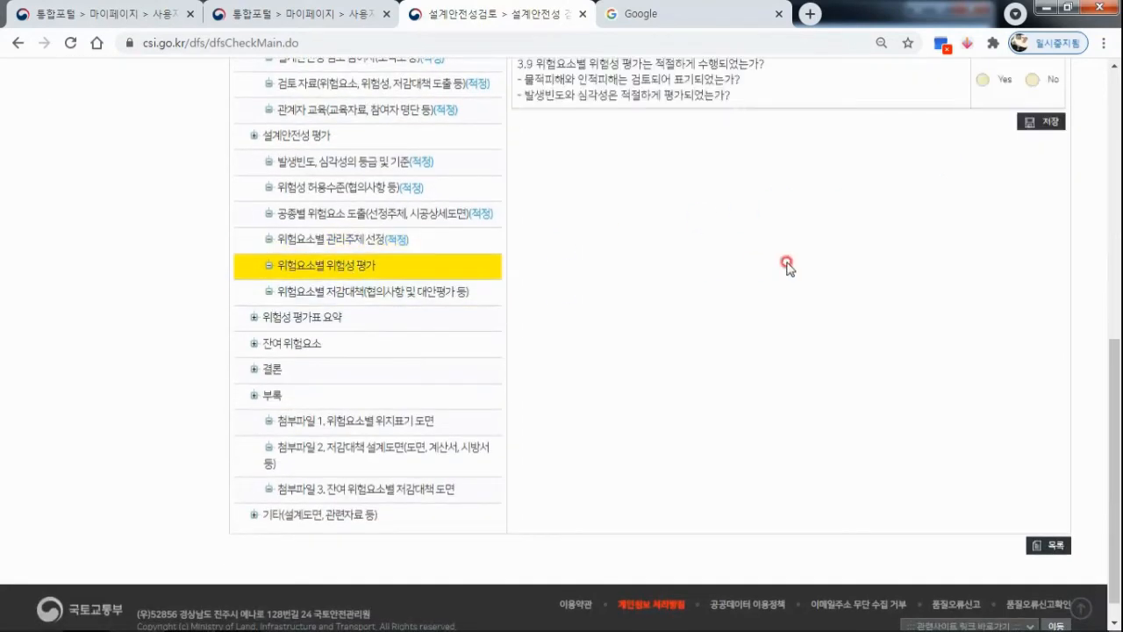
pyautogui.scroll(2, 788, 266)
pyautogui.click(681, 201)
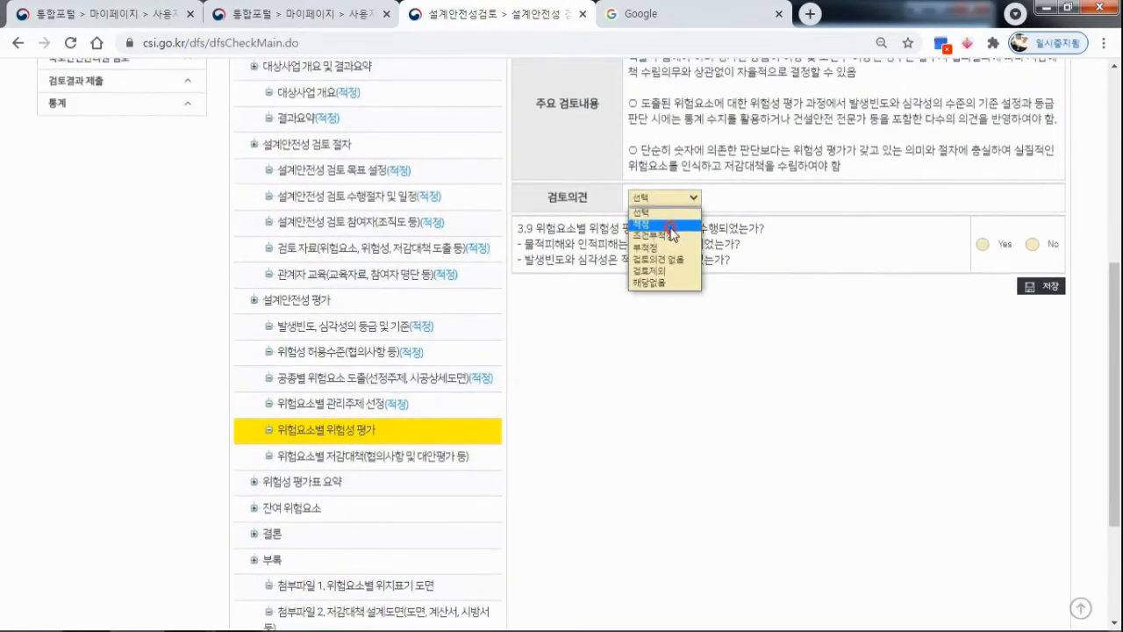
pyautogui.click(669, 218)
pyautogui.click(983, 244)
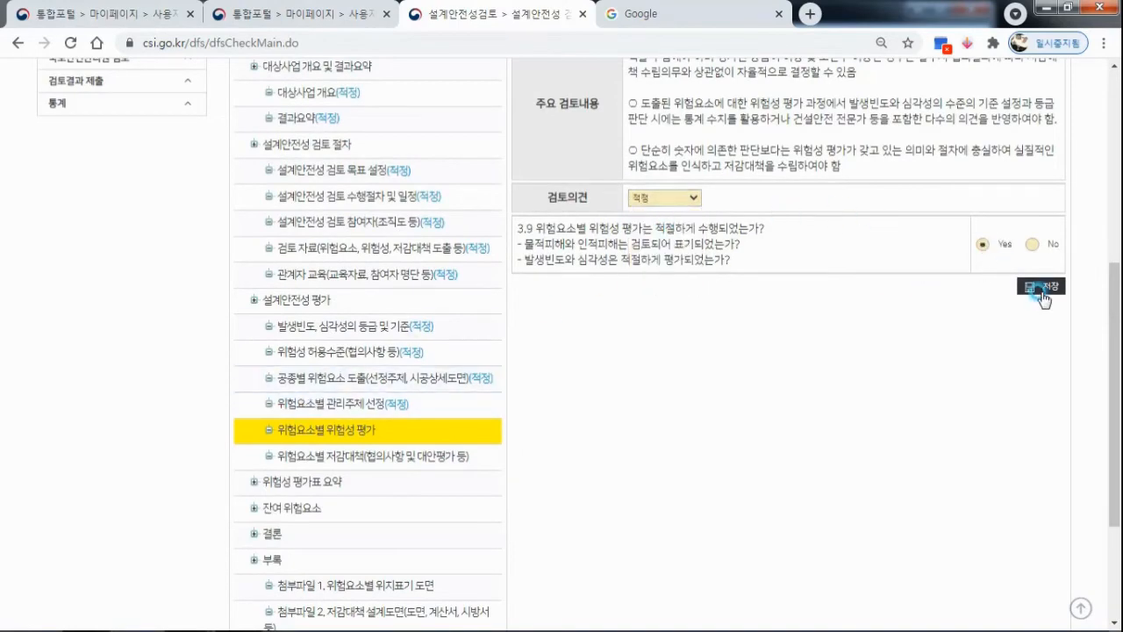
pyautogui.click(1042, 286)
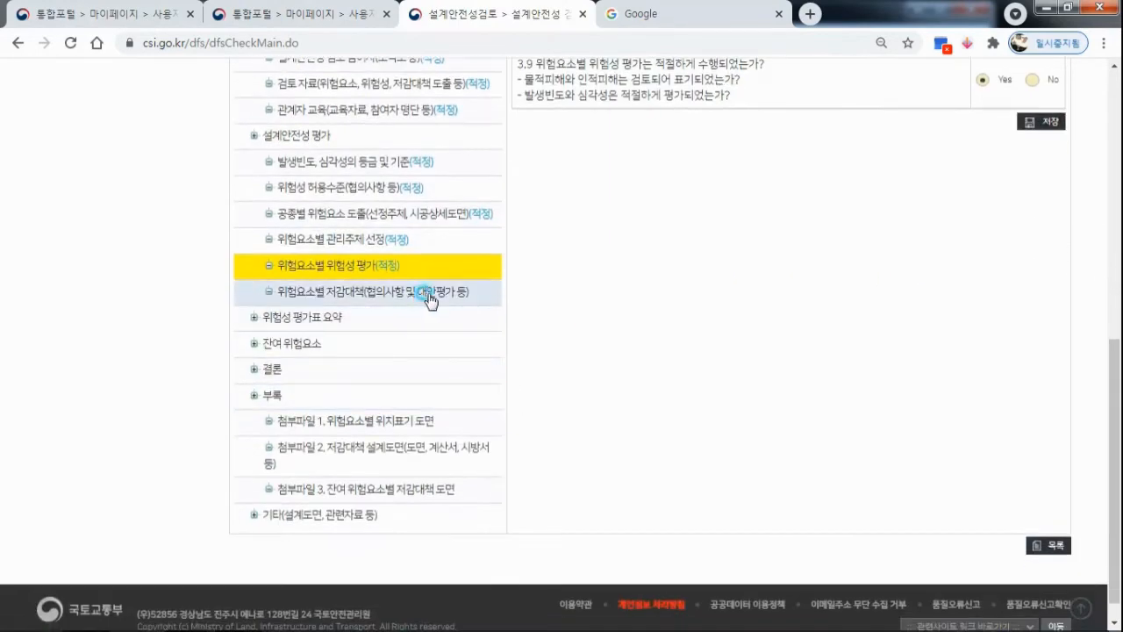
# Rate the review item 위험요소별 저감대책 as 적정, answer Yes to questions 3.10 through 3.11-6, and save it.
pyautogui.click(431, 303)
pyautogui.click(697, 277)
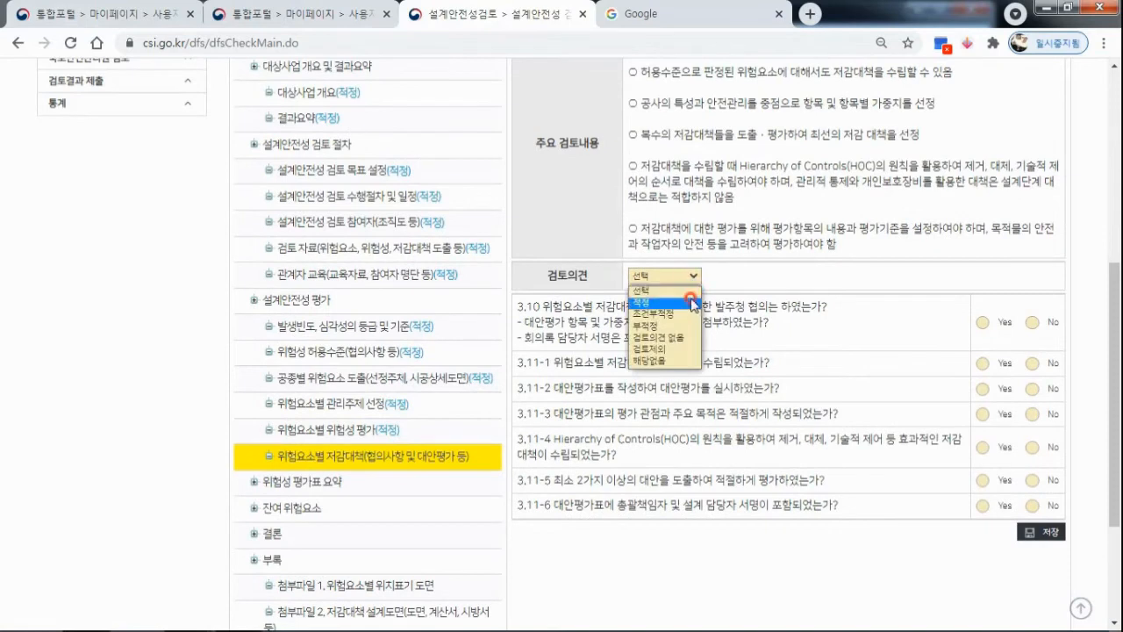
pyautogui.click(690, 304)
pyautogui.click(987, 325)
pyautogui.click(983, 363)
pyautogui.click(983, 388)
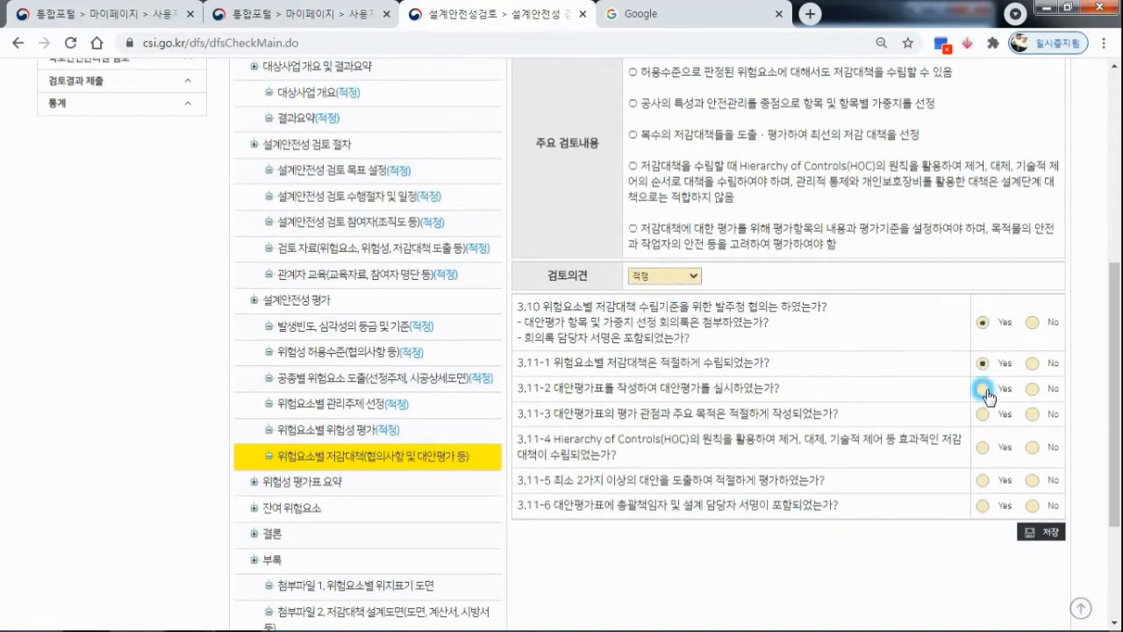
pyautogui.click(983, 414)
pyautogui.click(983, 480)
pyautogui.click(983, 506)
pyautogui.click(1041, 532)
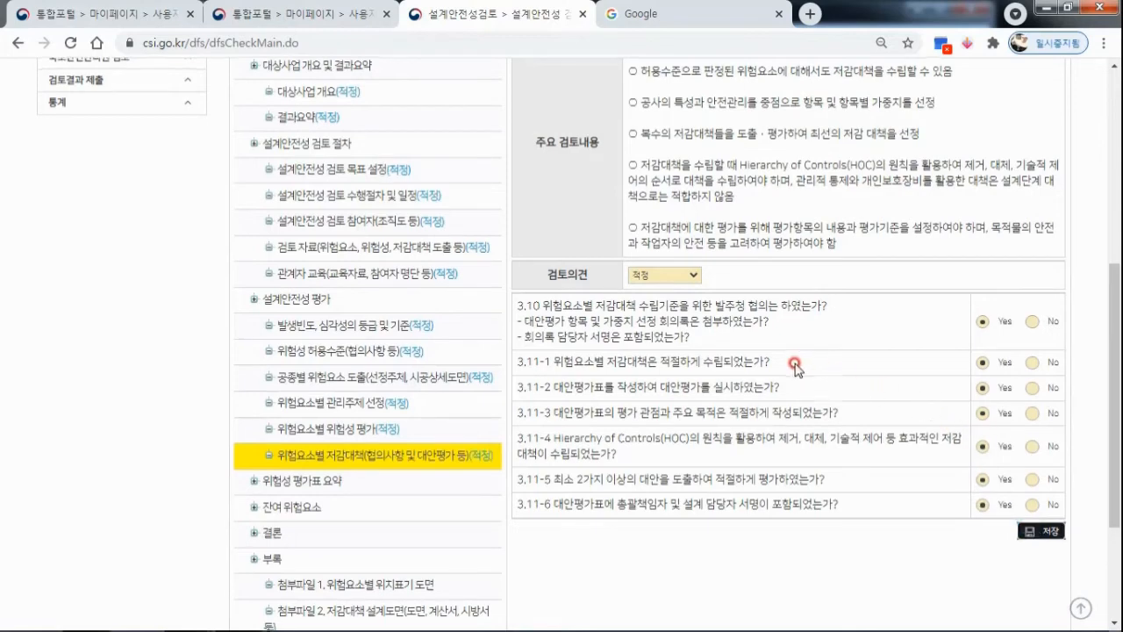
# Rate the review item 위험성 평가표 요약 as 적정, answer Yes to question 4.1, and save it.
pyautogui.scroll(-2, 513, 418)
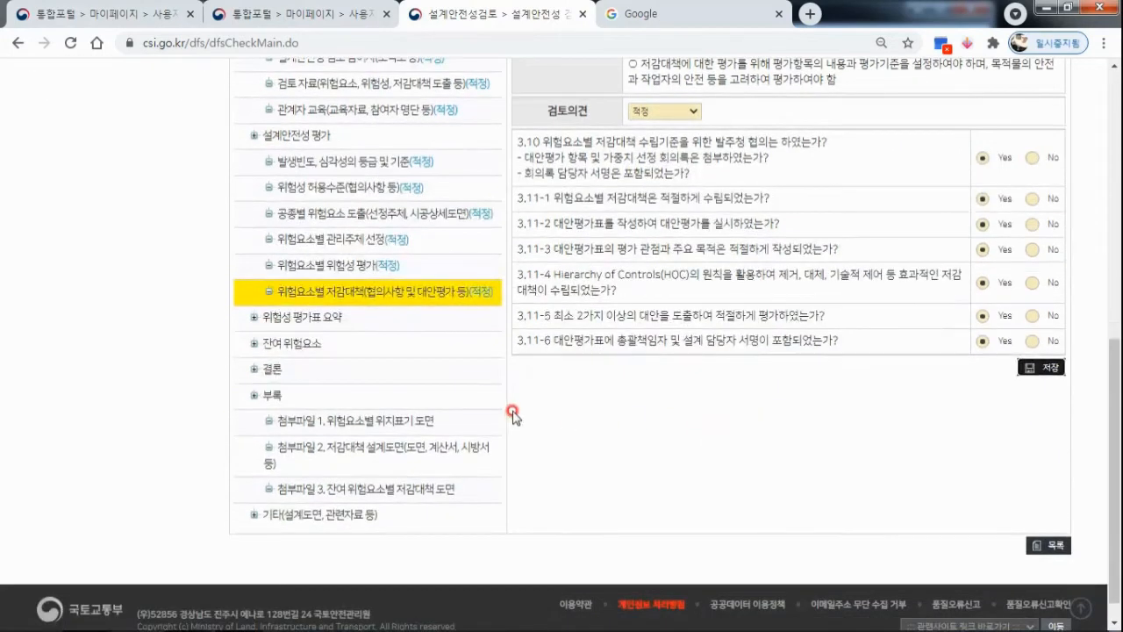
pyautogui.click(283, 317)
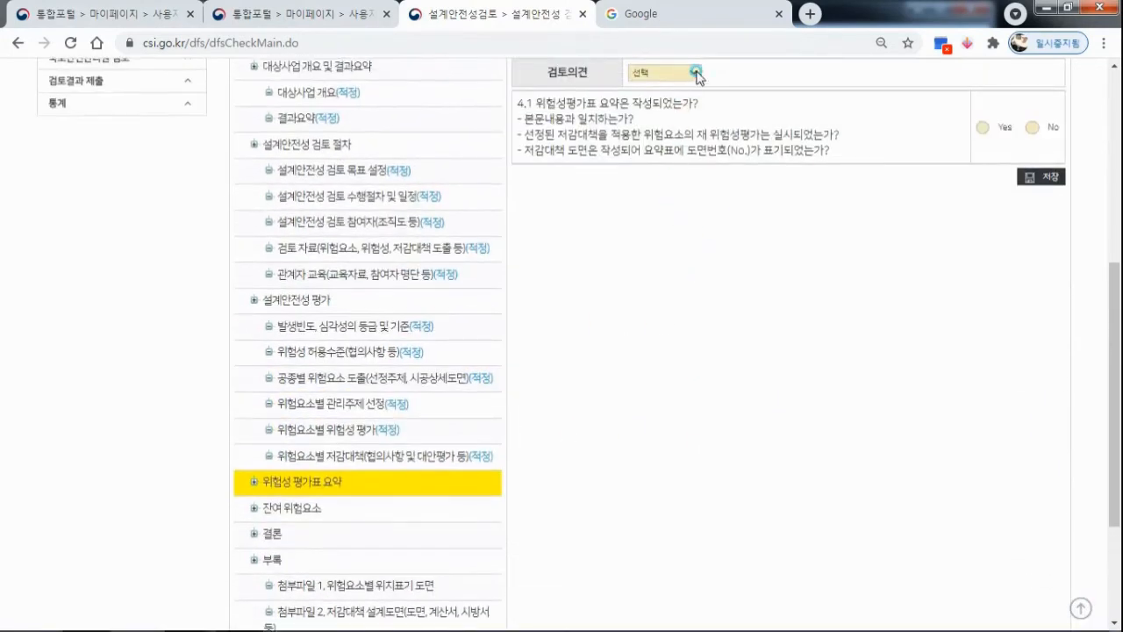
pyautogui.click(696, 73)
pyautogui.click(650, 100)
pyautogui.click(983, 128)
pyautogui.click(1034, 179)
# Rate the review item 잔여 위험요소 as 적정, answer Yes to questions 5.1 and 5.2, and save it.
pyautogui.scroll(-3, 396, 321)
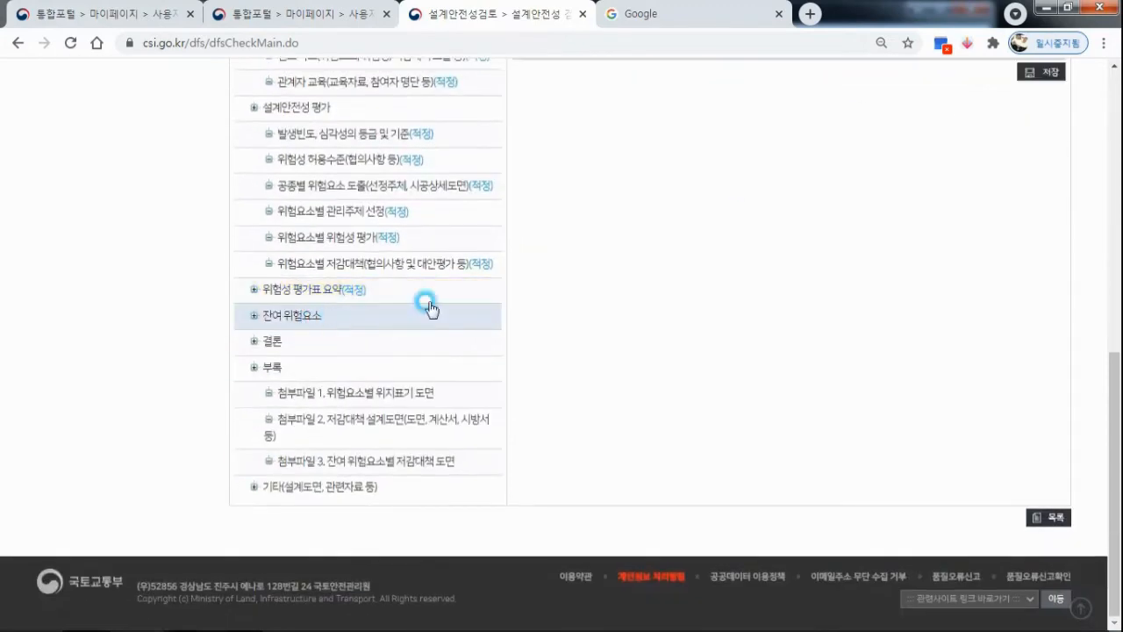
pyautogui.click(429, 306)
pyautogui.click(694, 192)
pyautogui.click(753, 217)
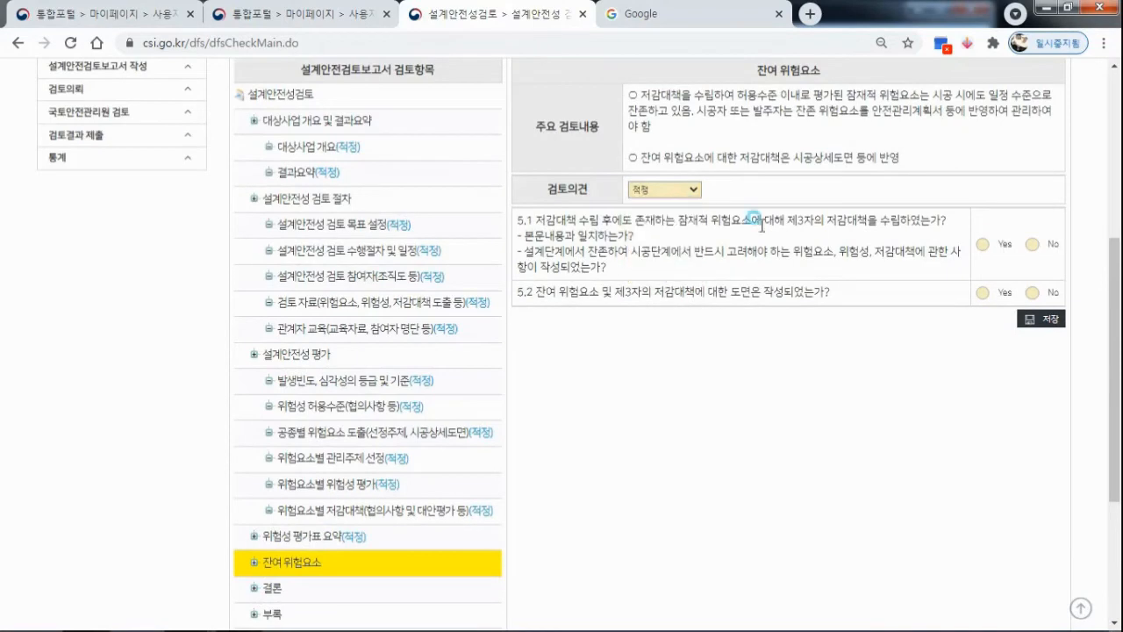
pyautogui.click(983, 244)
pyautogui.click(983, 292)
pyautogui.click(1037, 318)
# Rate the review item 결론 as 적정, answer Yes to questions 6.1 and 6.2, and save it.
pyautogui.scroll(-2, 817, 298)
pyautogui.click(345, 398)
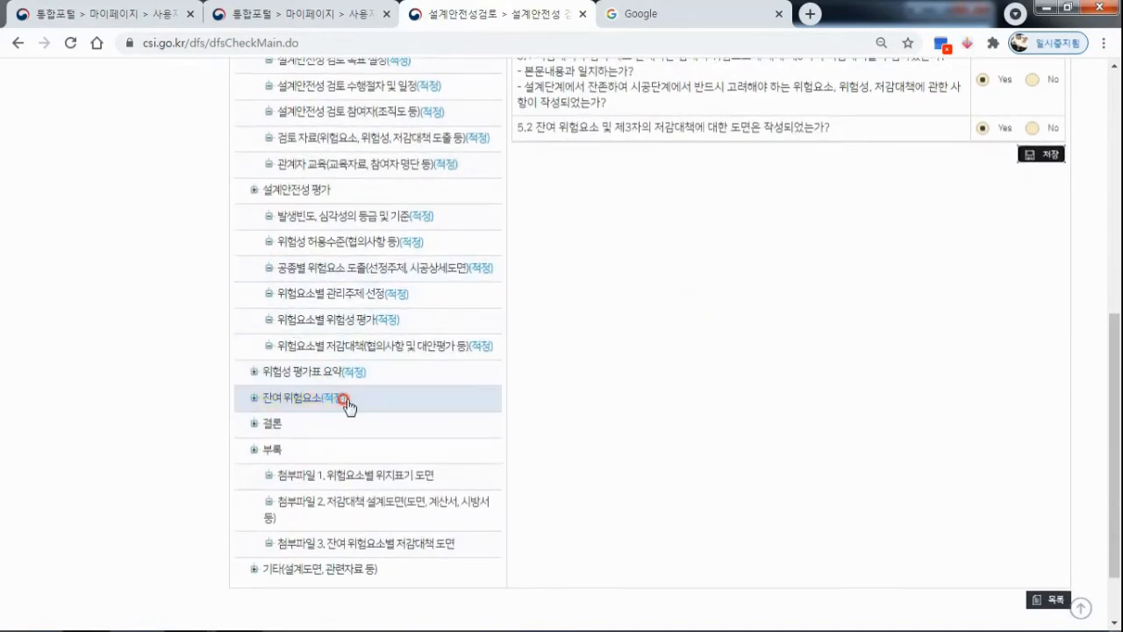
pyautogui.scroll(1, 459, 293)
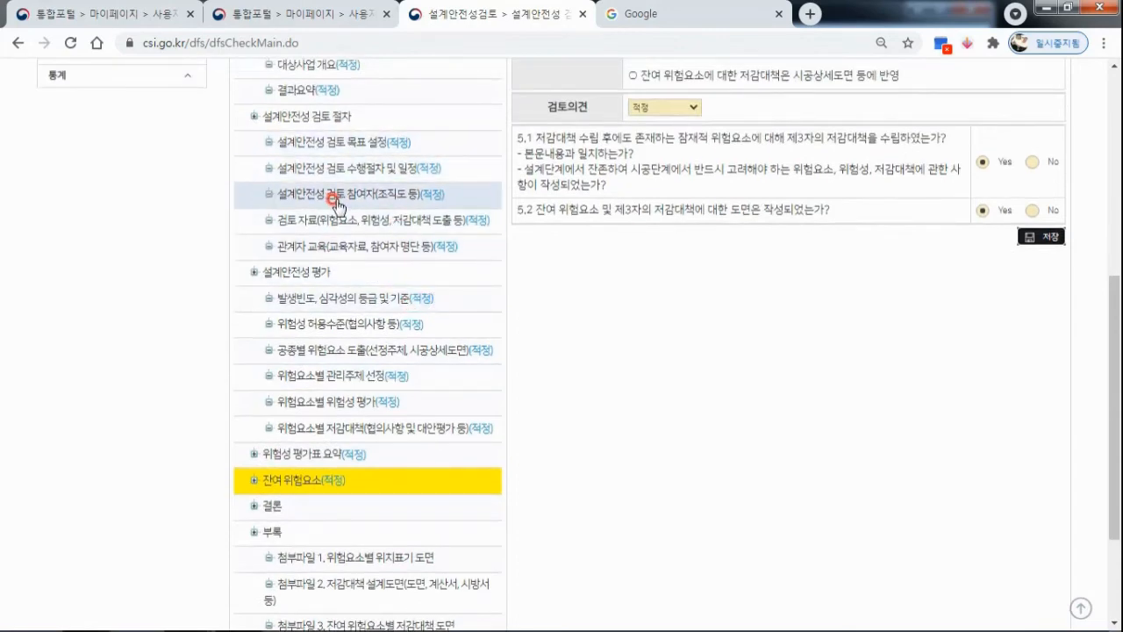
pyautogui.scroll(-2, 422, 326)
pyautogui.click(294, 344)
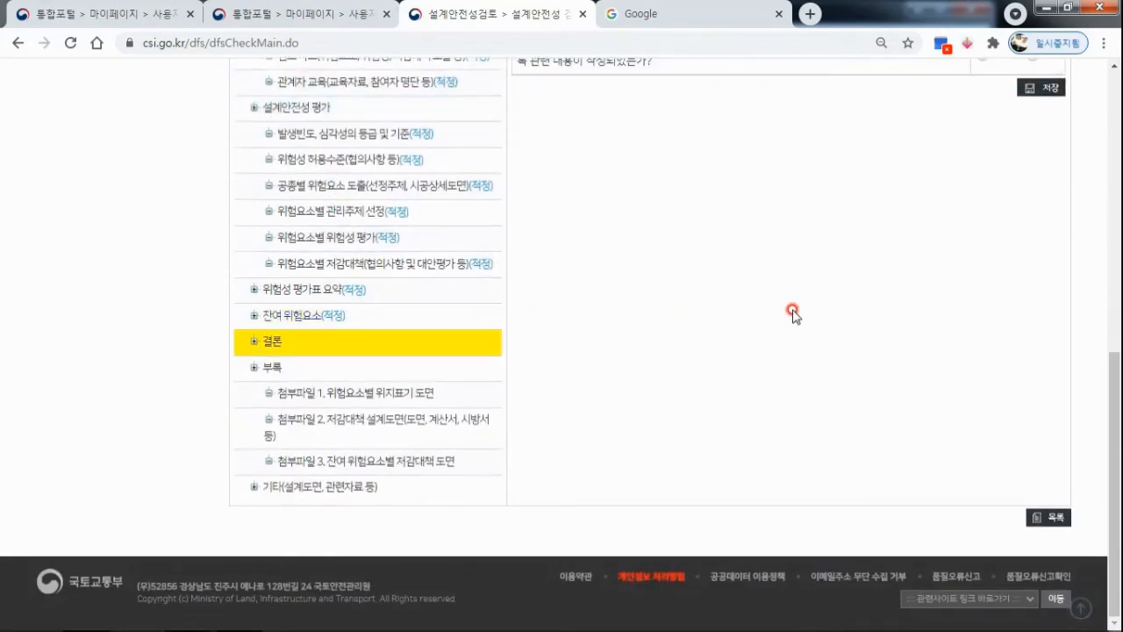
pyautogui.scroll(3, 815, 289)
pyautogui.click(696, 223)
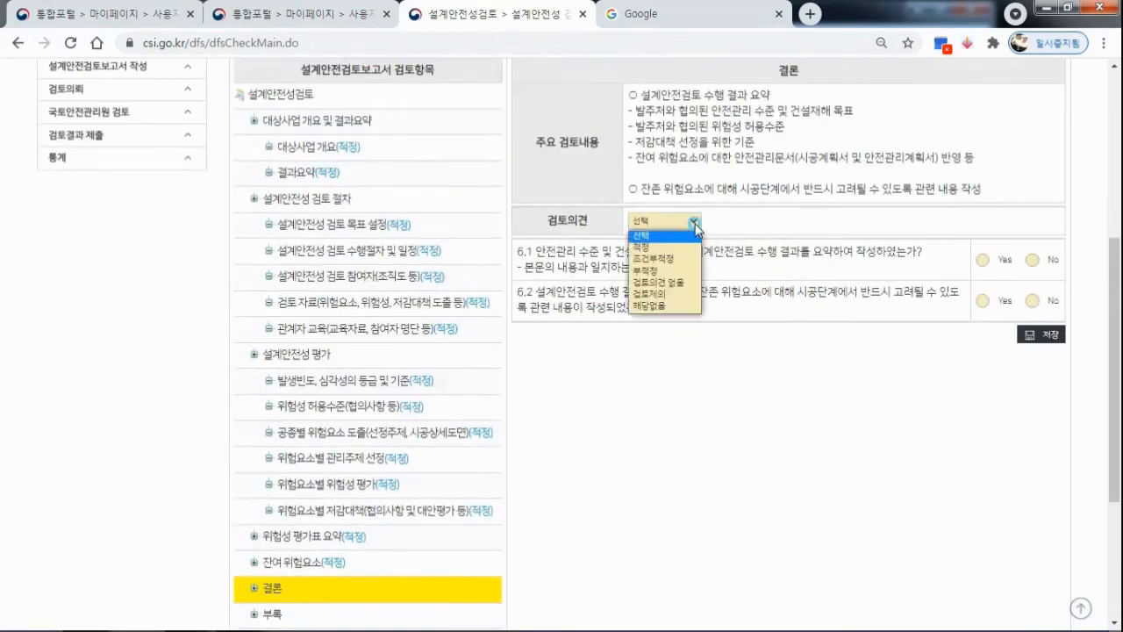
pyautogui.click(680, 246)
pyautogui.click(982, 260)
pyautogui.click(982, 300)
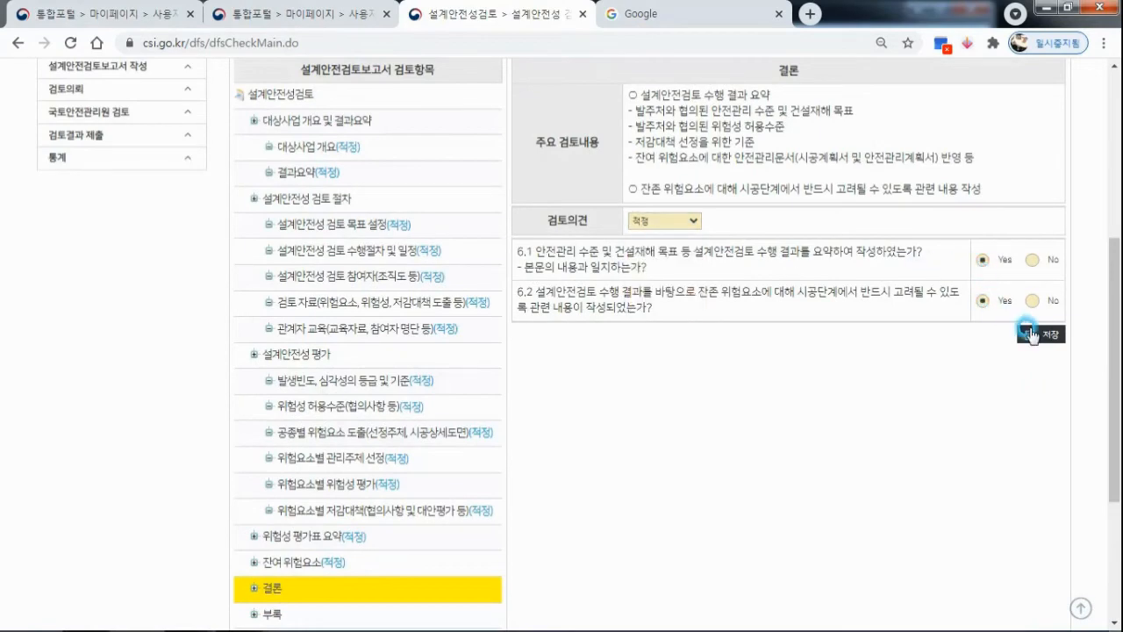
pyautogui.click(1041, 335)
# Rate the appendix item 첨부파일 1. 위험요소별 위치표기 도면 as 적정, answer Yes to question 7.1, and save it.
pyautogui.scroll(-3, 677, 289)
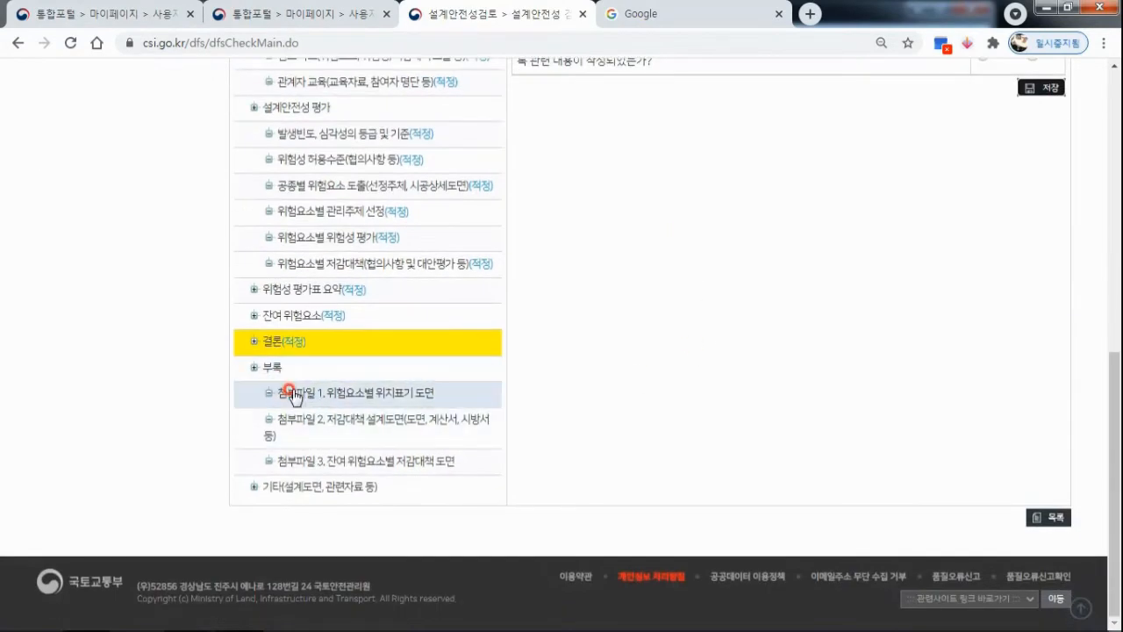
pyautogui.click(299, 392)
pyautogui.scroll(1, 710, 252)
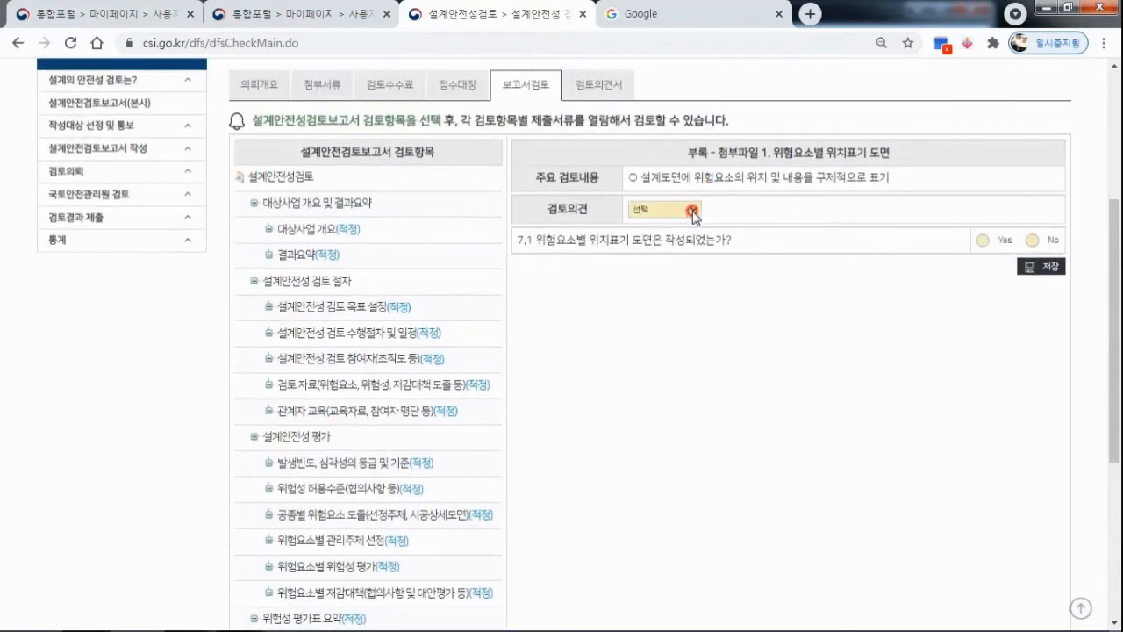
pyautogui.click(693, 213)
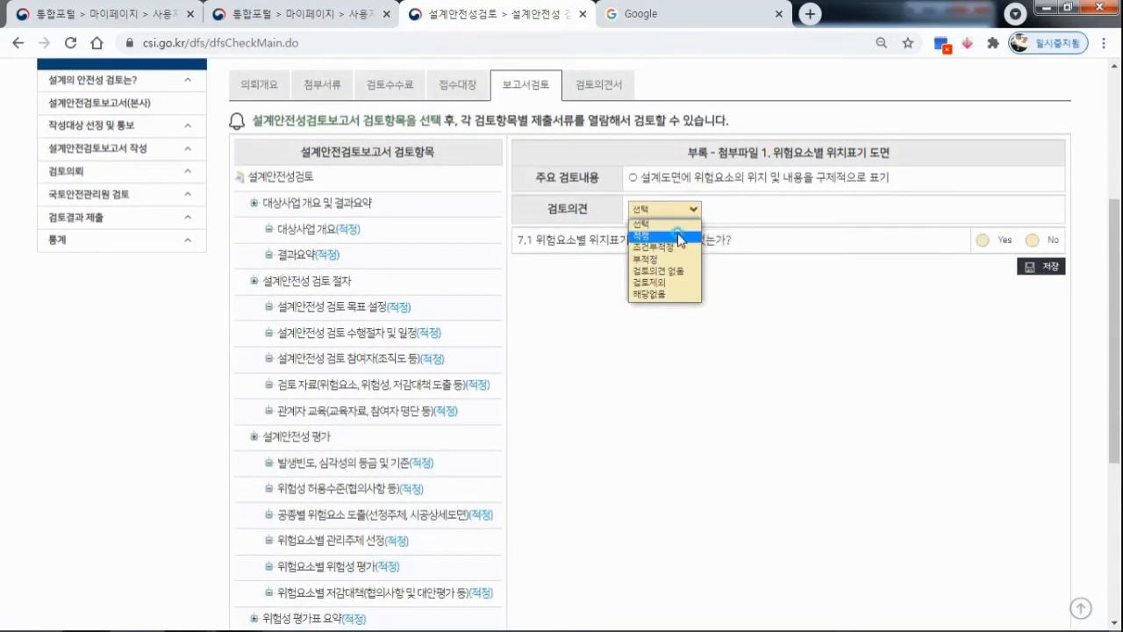
pyautogui.click(672, 236)
pyautogui.click(987, 239)
pyautogui.click(1037, 266)
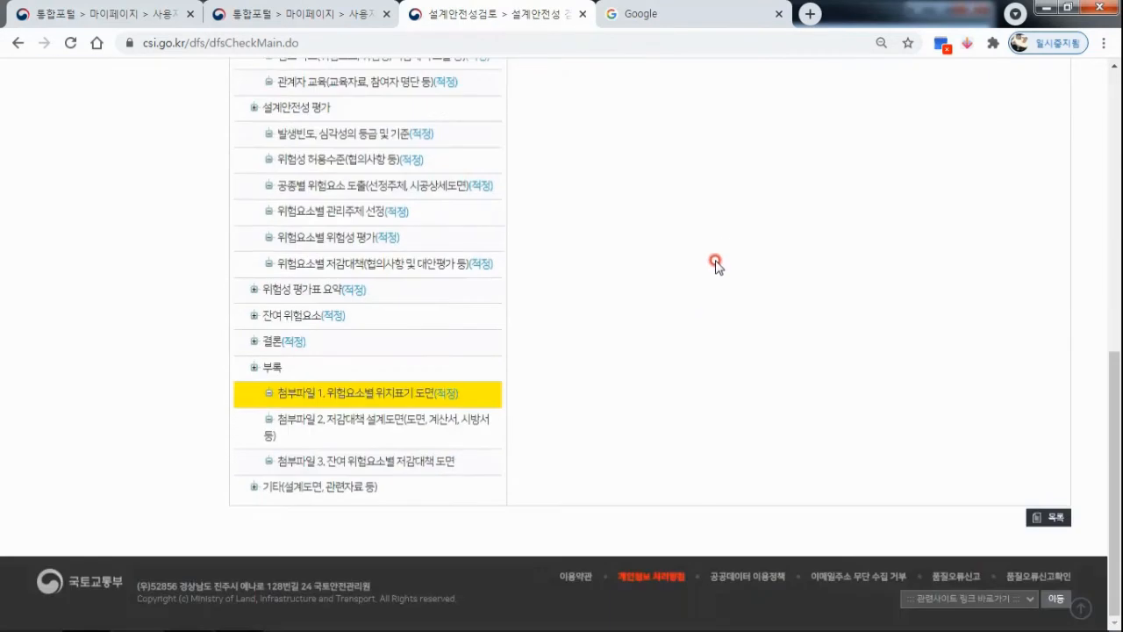
# Rate the appendix item 첨부파일 2. 저감대책 설계도면 as 적정, answer Yes to question 7.2, and save it.
pyautogui.click(439, 419)
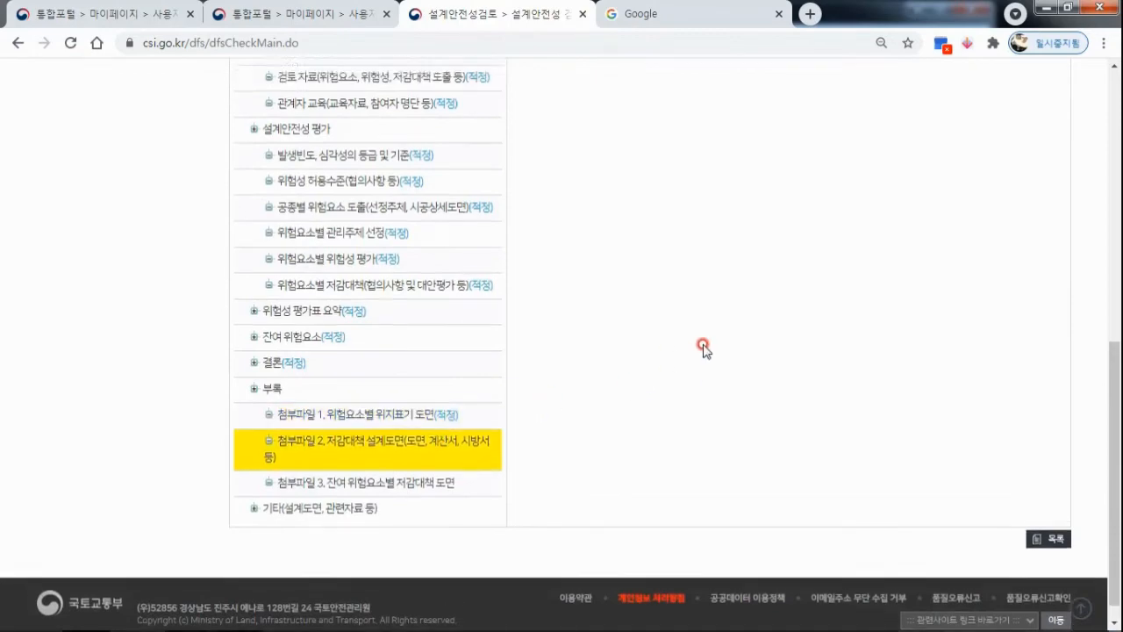
pyautogui.click(692, 128)
pyautogui.click(675, 150)
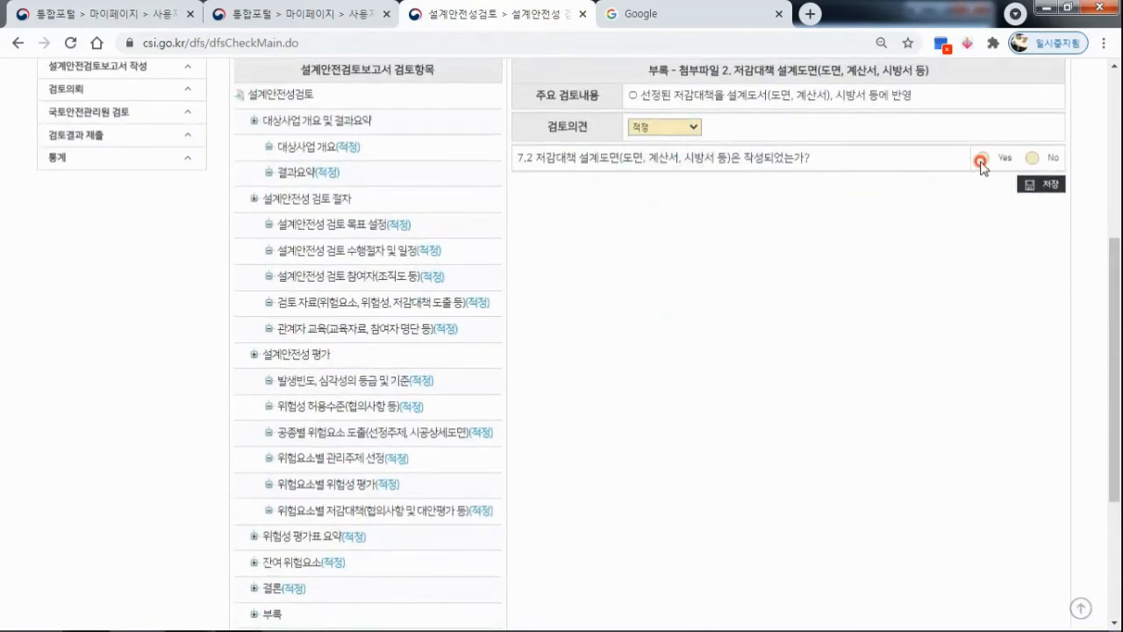
pyautogui.click(982, 158)
pyautogui.click(1025, 182)
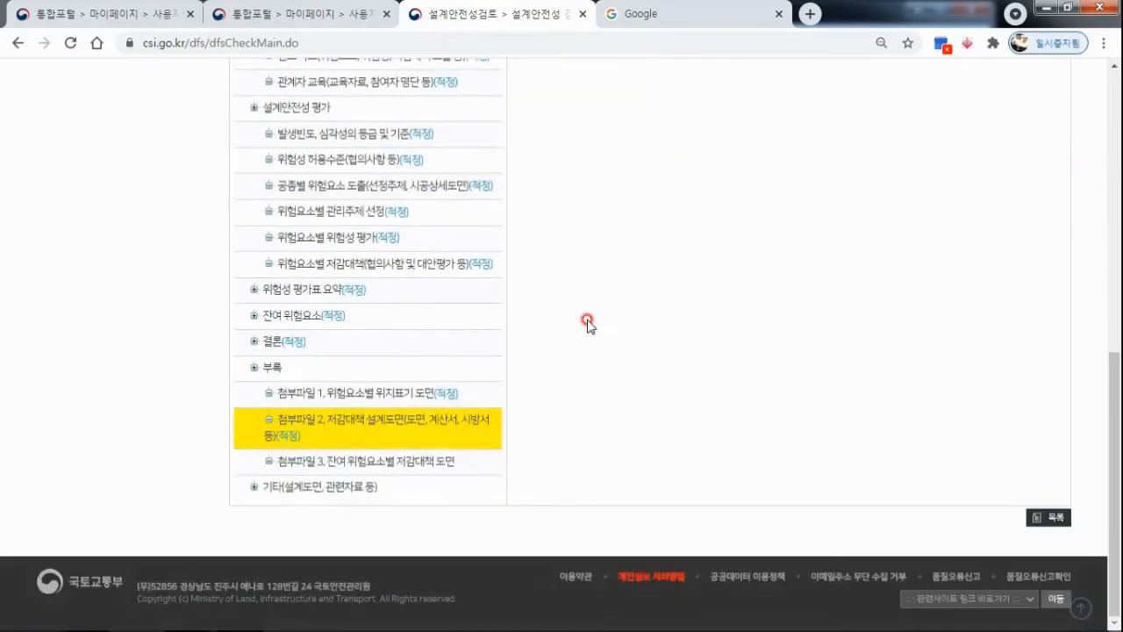
# Rate the appendix item 첨부파일 3. 잔여 위험요소별 저감대책 도면 as 적정, answer Yes to question 7.3, and save it.
pyautogui.click(416, 461)
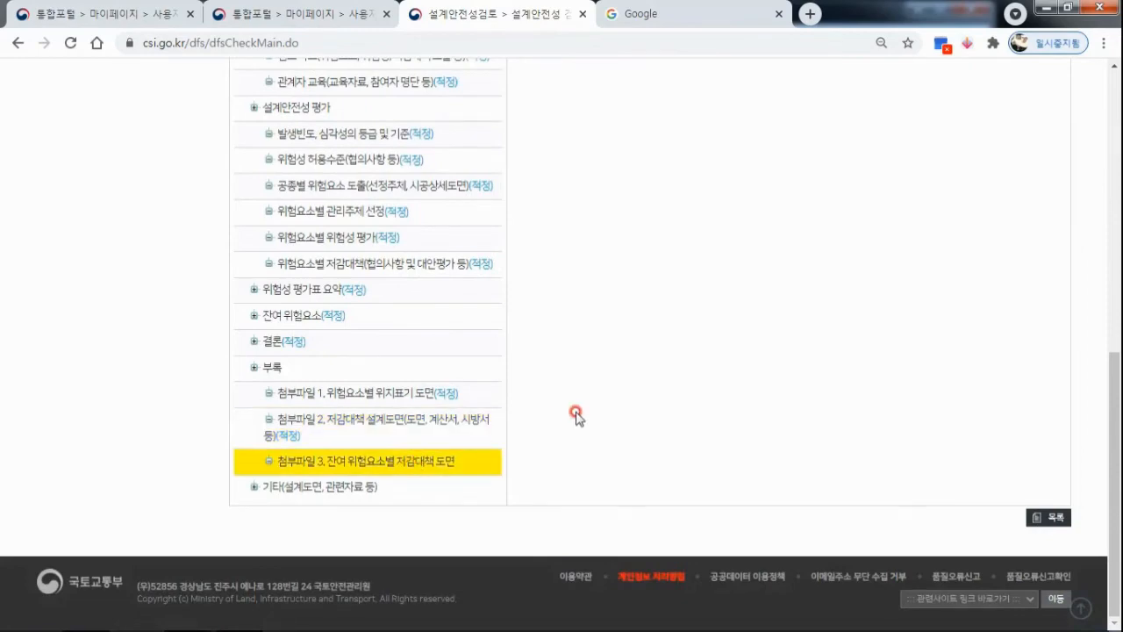
pyautogui.click(664, 292)
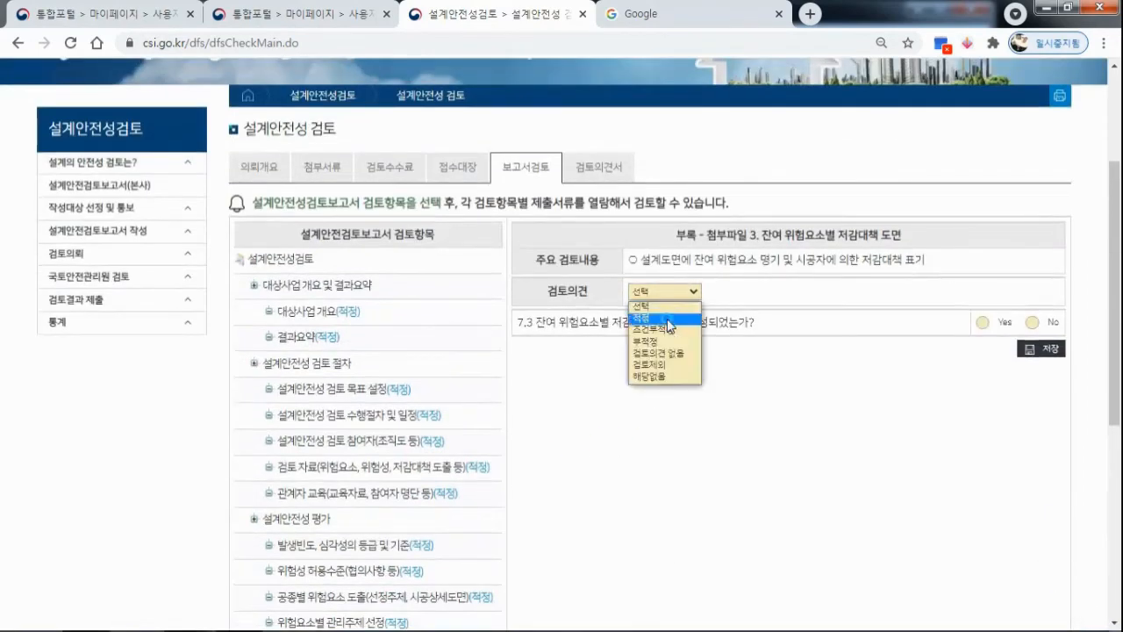
pyautogui.click(660, 314)
pyautogui.click(980, 323)
pyautogui.click(1042, 348)
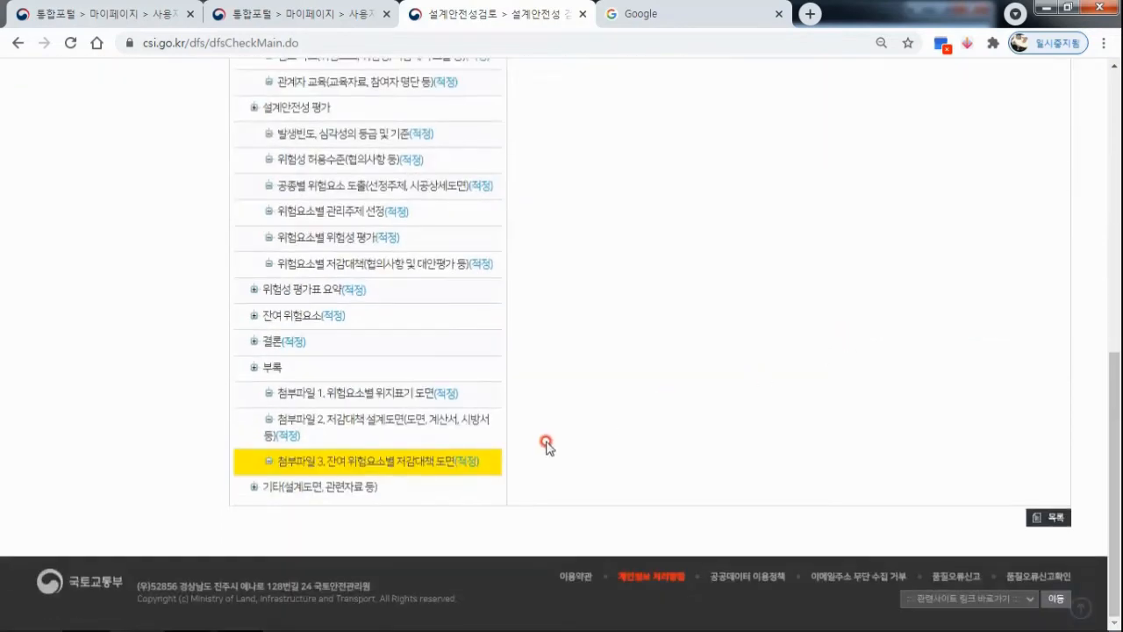
# Rate 기타(설계도면, 관련자료 등) as 조건부적정, answer No to 8.3 with the comment "." and Yes to 8.7, and save it.
pyautogui.click(334, 490)
pyautogui.scroll(2, 838, 270)
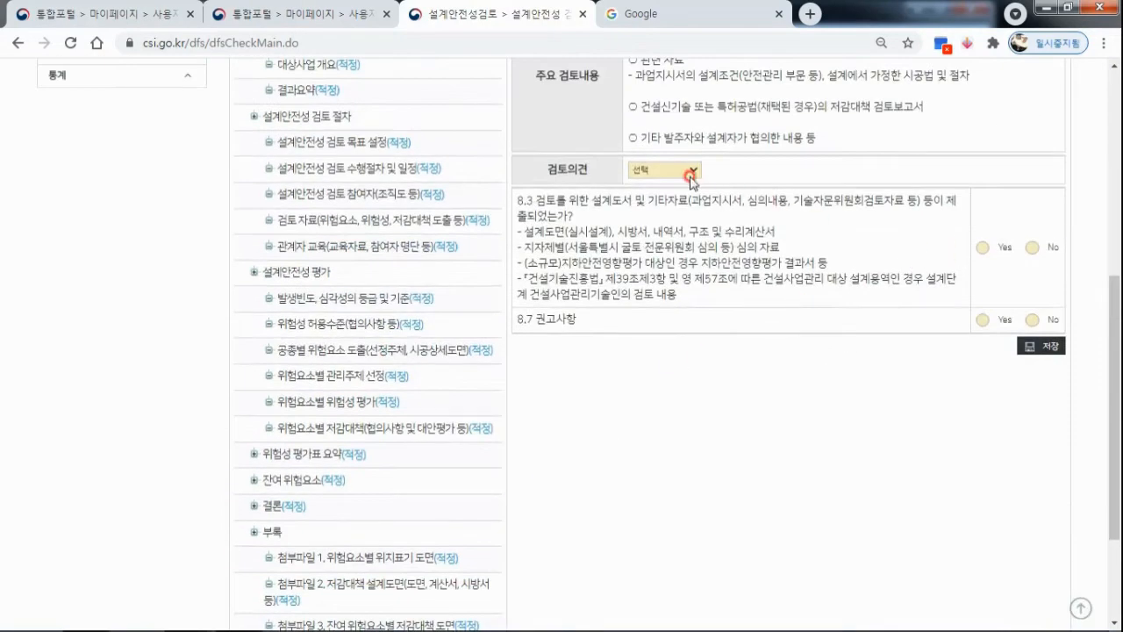
pyautogui.click(691, 180)
pyautogui.click(660, 204)
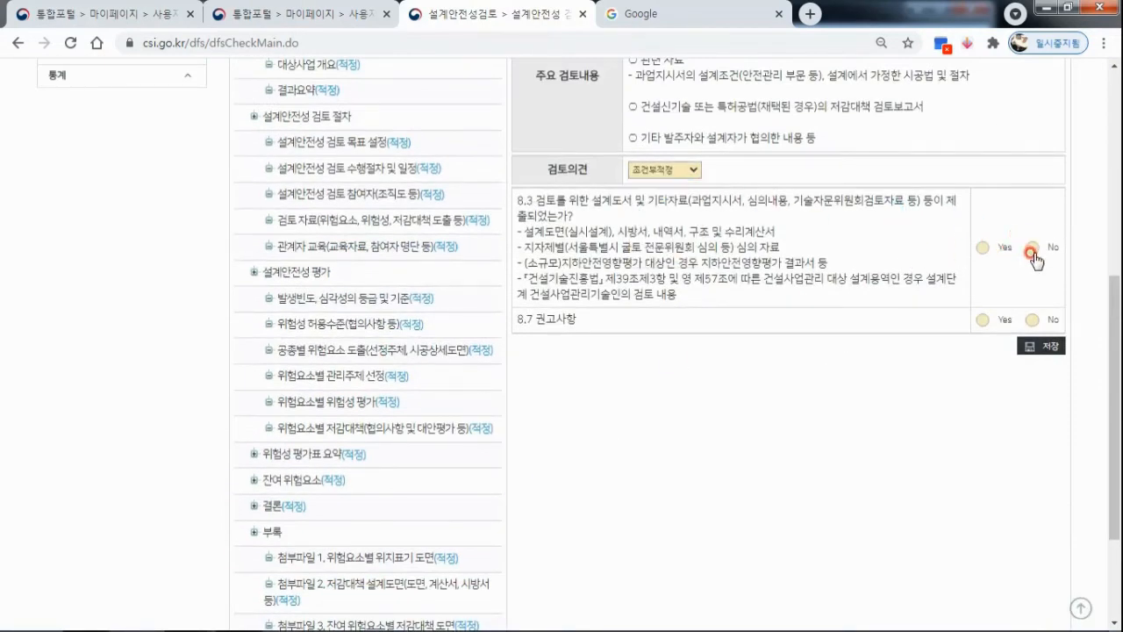
pyautogui.click(1032, 252)
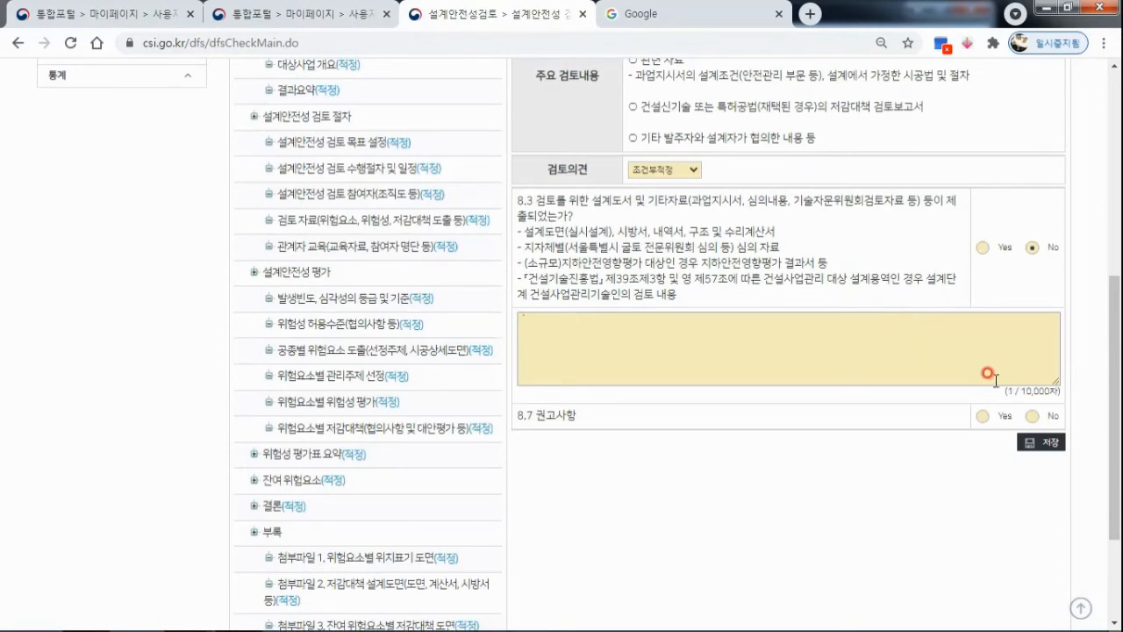
pyautogui.click(982, 416)
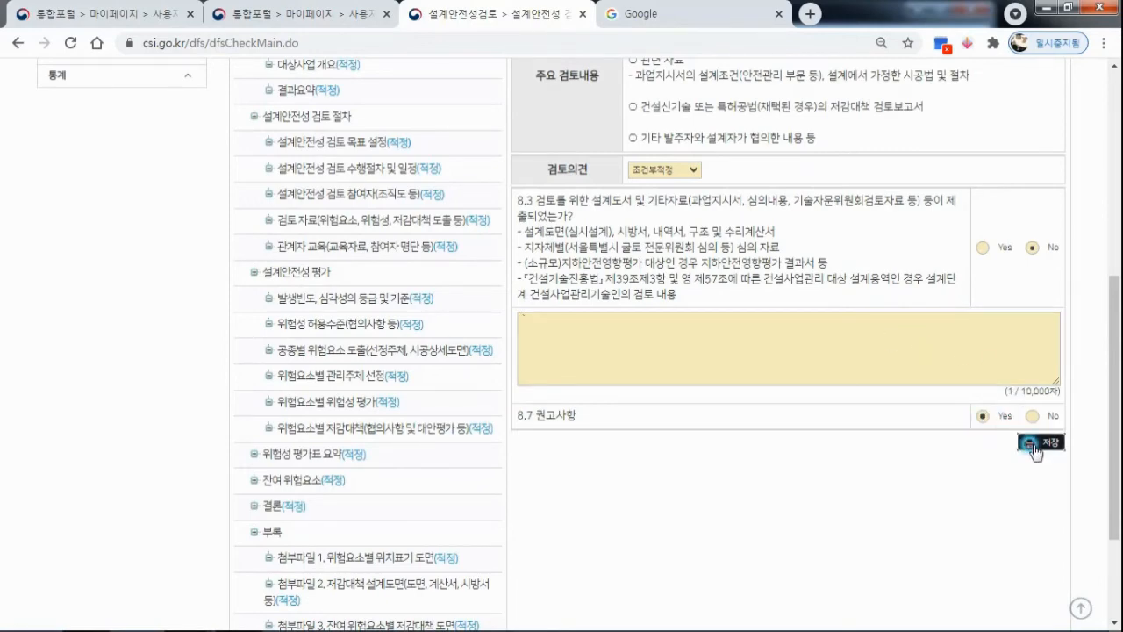
pyautogui.scroll(-5, 735, 359)
# Save the overall 검토의견 in the review opinion report (검토의견서) as 조건부적정.
pyautogui.scroll(10, 610, 364)
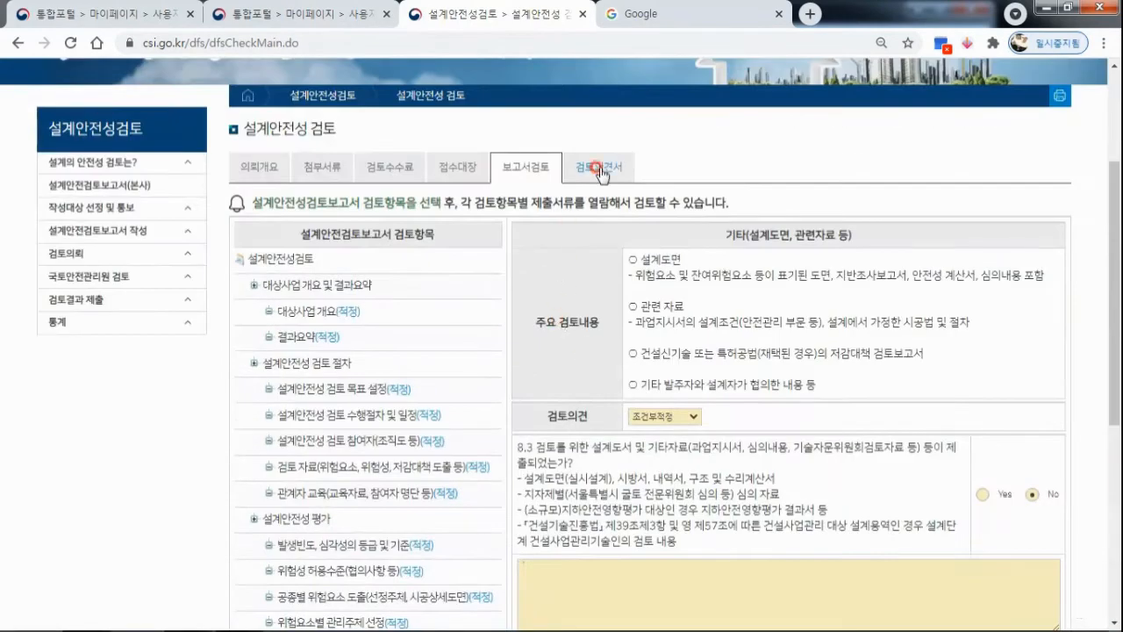
pyautogui.click(601, 168)
pyautogui.click(316, 347)
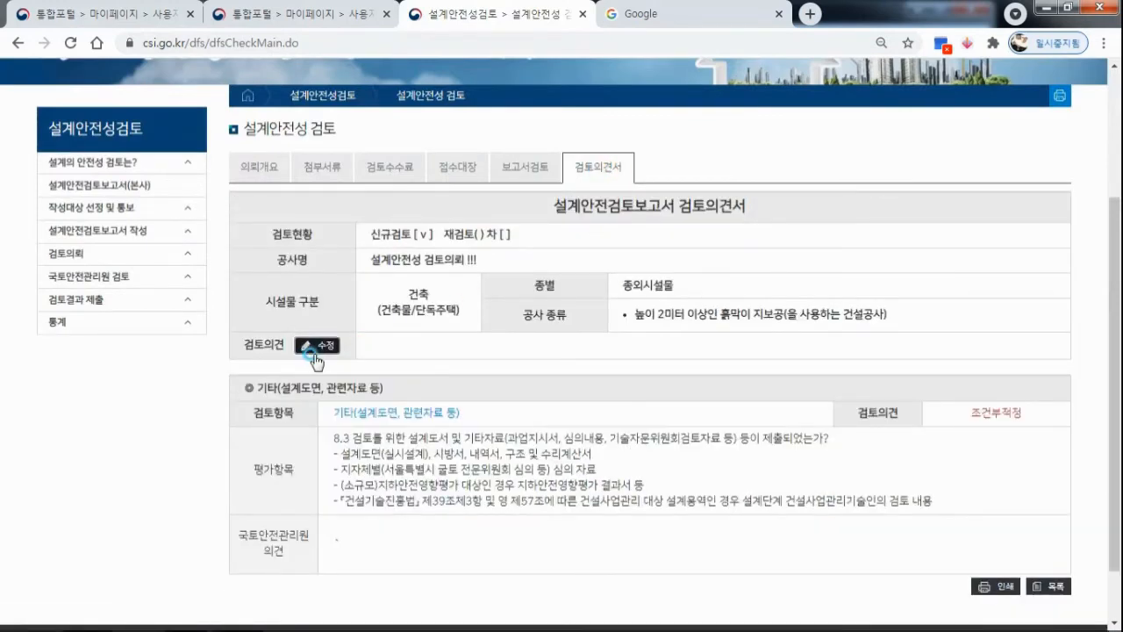
pyautogui.click(468, 347)
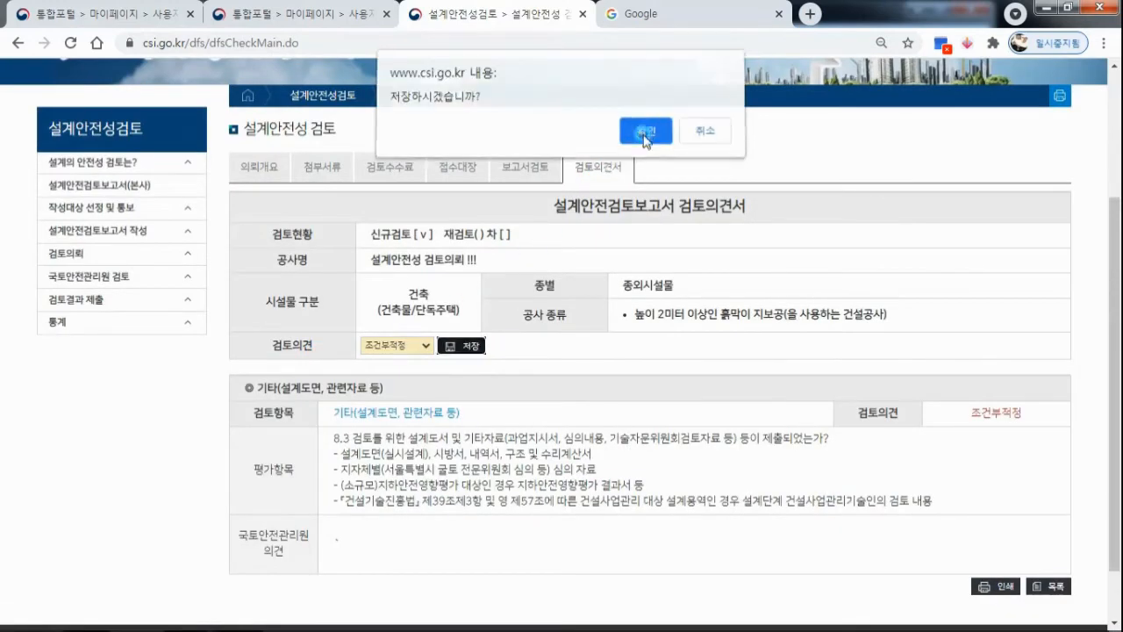
pyautogui.click(646, 130)
pyautogui.click(706, 136)
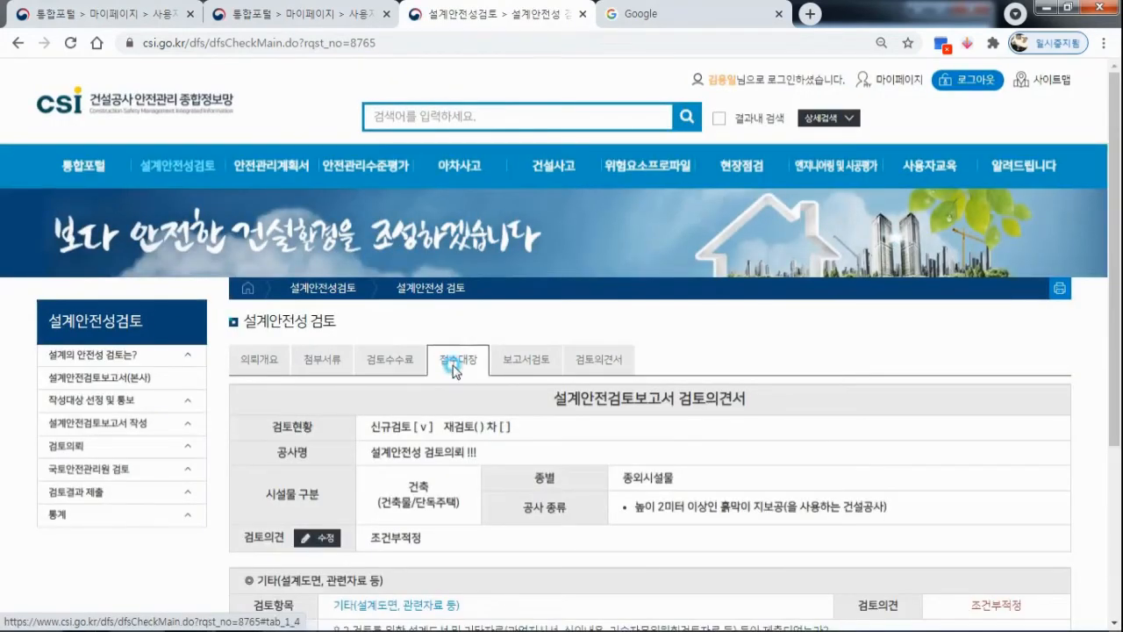
# Open the request's receipt register (접수대장) and check its 진행상태 entry.
pyautogui.click(455, 368)
pyautogui.scroll(-2, 808, 449)
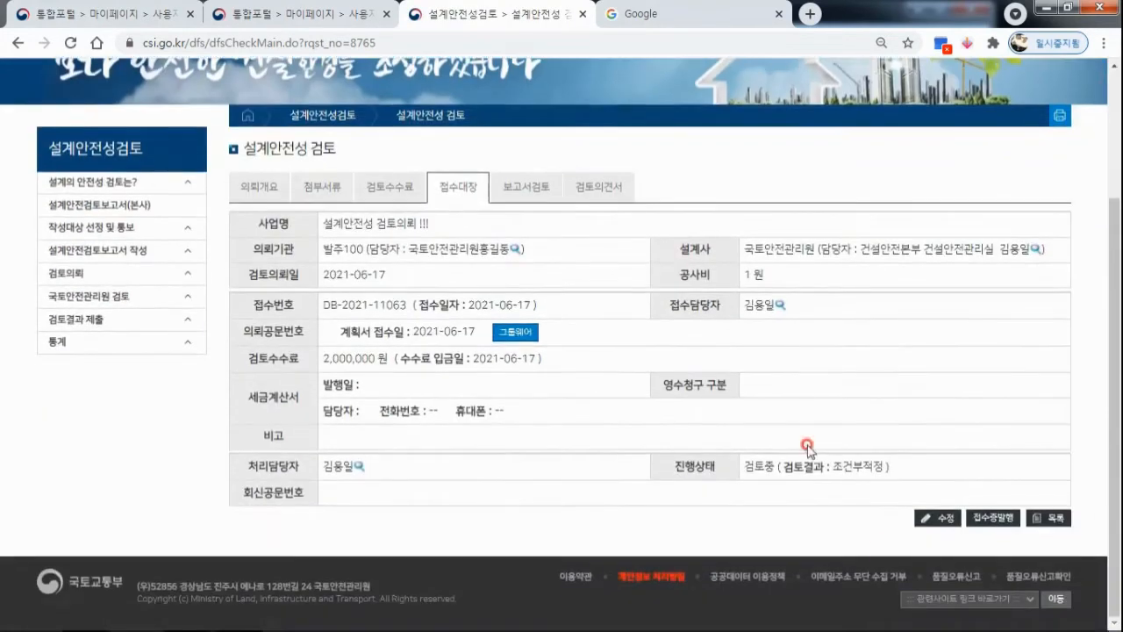
# Edit the receipt register (접수대장), entering 123 as the 회신공문번호 and 2021-06-17 as the 공문회신일.
pyautogui.click(936, 519)
pyautogui.scroll(-1, 402, 476)
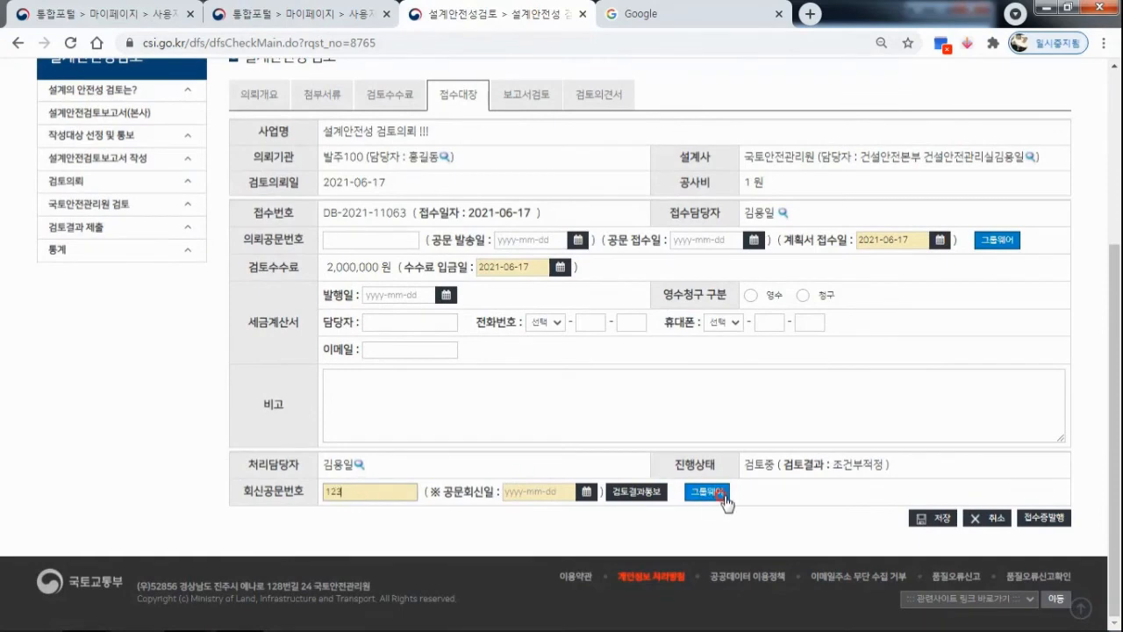
pyautogui.click(630, 493)
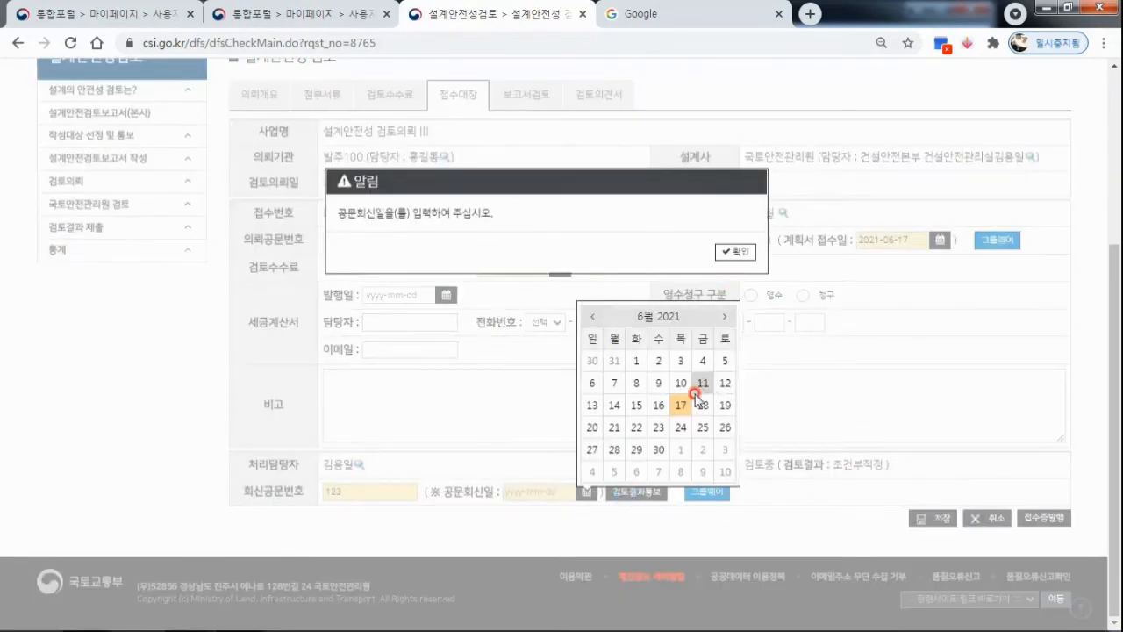
pyautogui.click(735, 251)
pyautogui.click(588, 492)
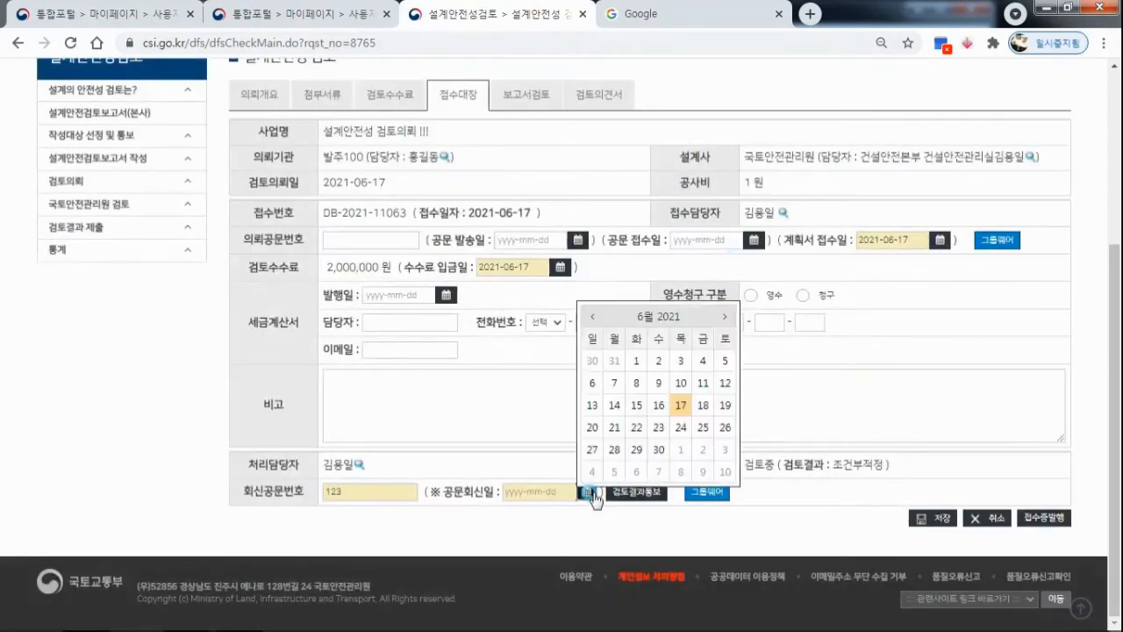
pyautogui.click(681, 405)
pyautogui.click(933, 518)
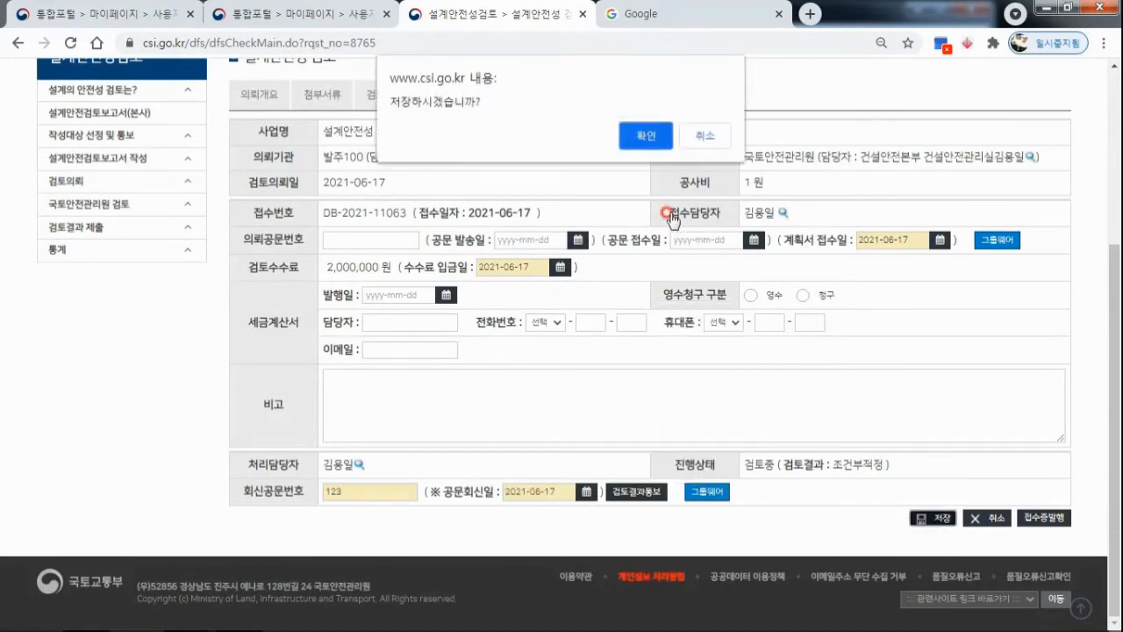
pyautogui.click(701, 139)
# Send the review result notification (검토결과통보) for the request and check its 진행상태 in the receipt register.
pyautogui.click(638, 492)
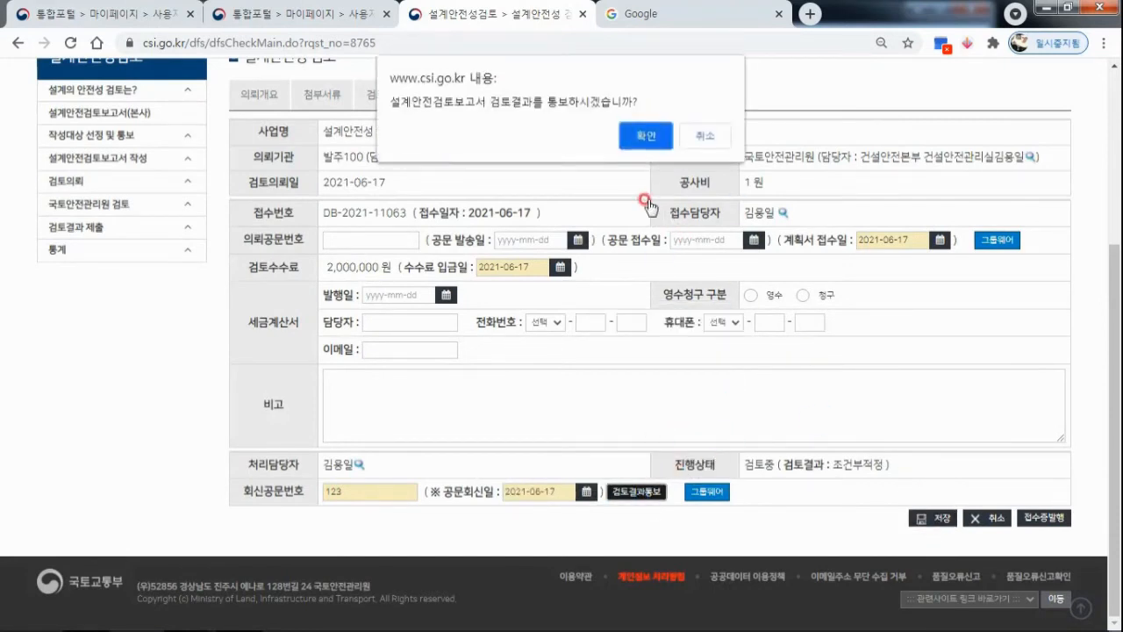
pyautogui.click(646, 136)
pyautogui.click(707, 137)
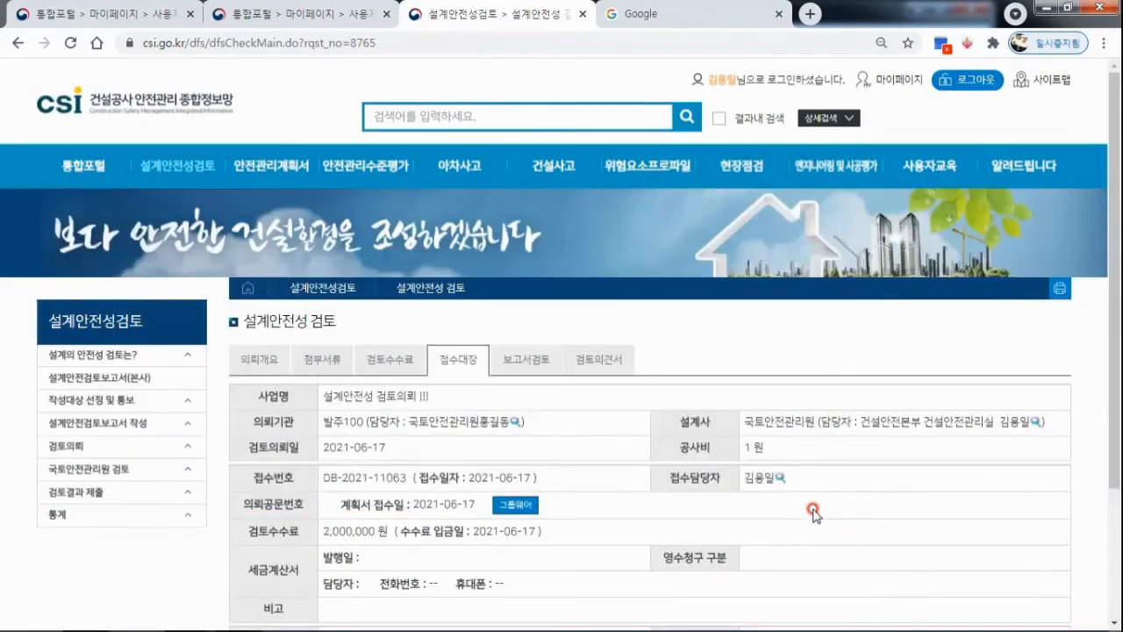
pyautogui.scroll(-3, 812, 514)
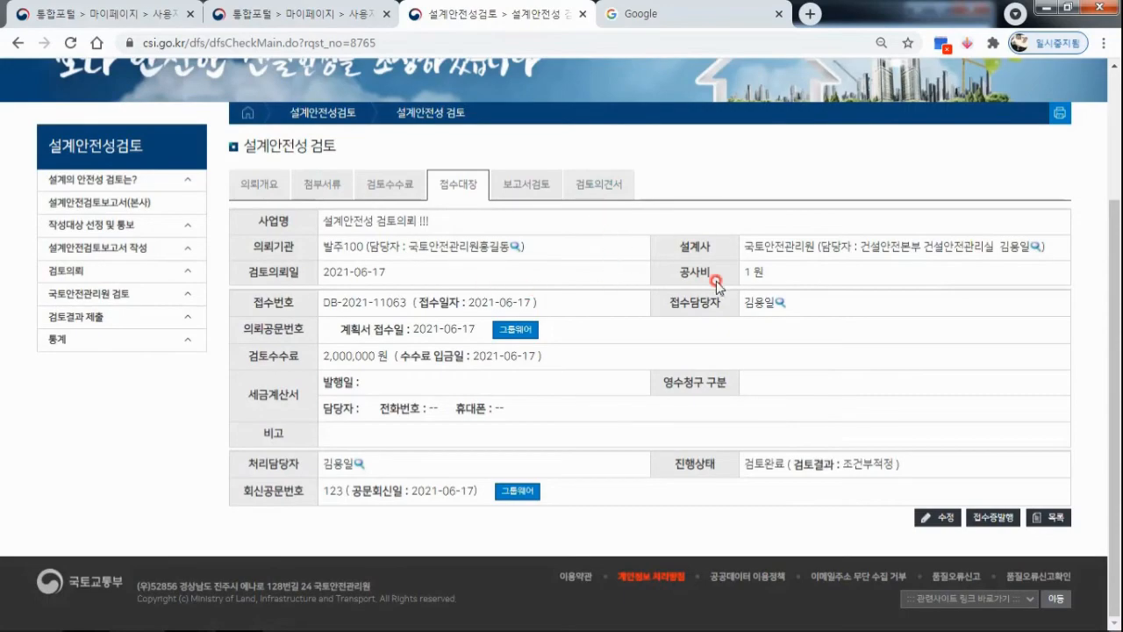
pyautogui.scroll(3, 716, 283)
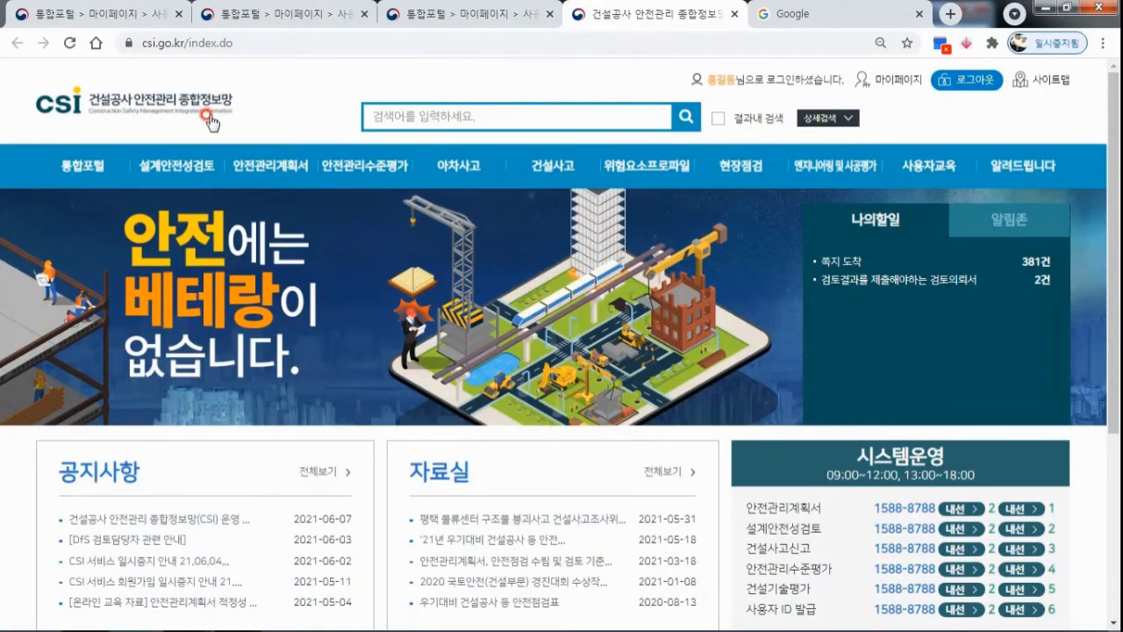
# In the ordering agency's session, view the 처리현황 조회 list of 설계안전성검토 review requests.
pyautogui.moveTo(172, 166)
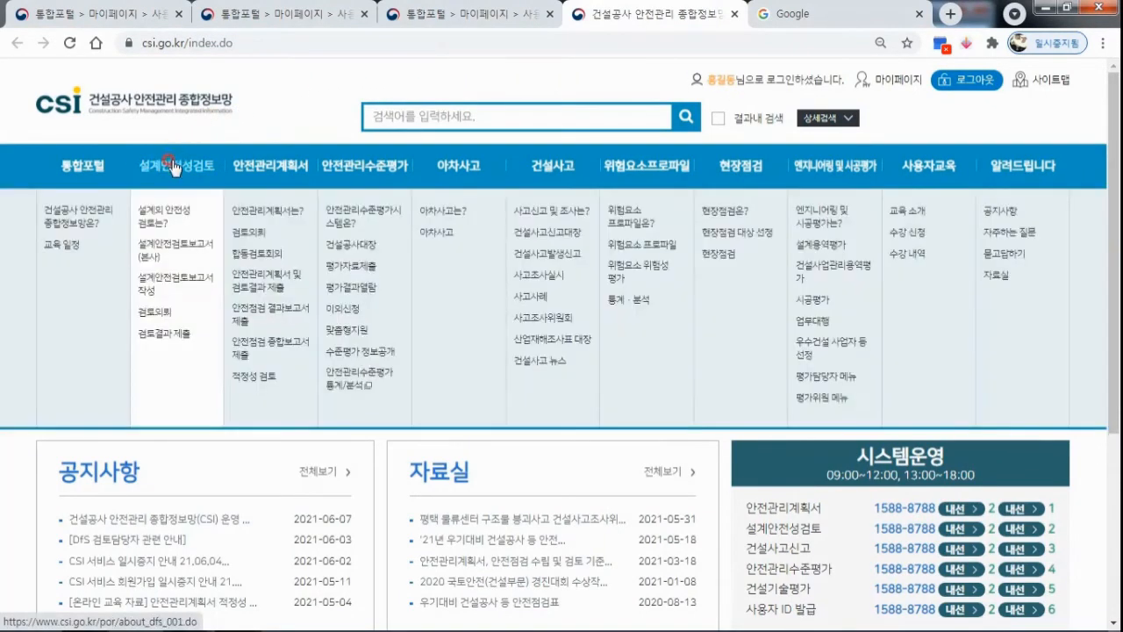
pyautogui.click(154, 312)
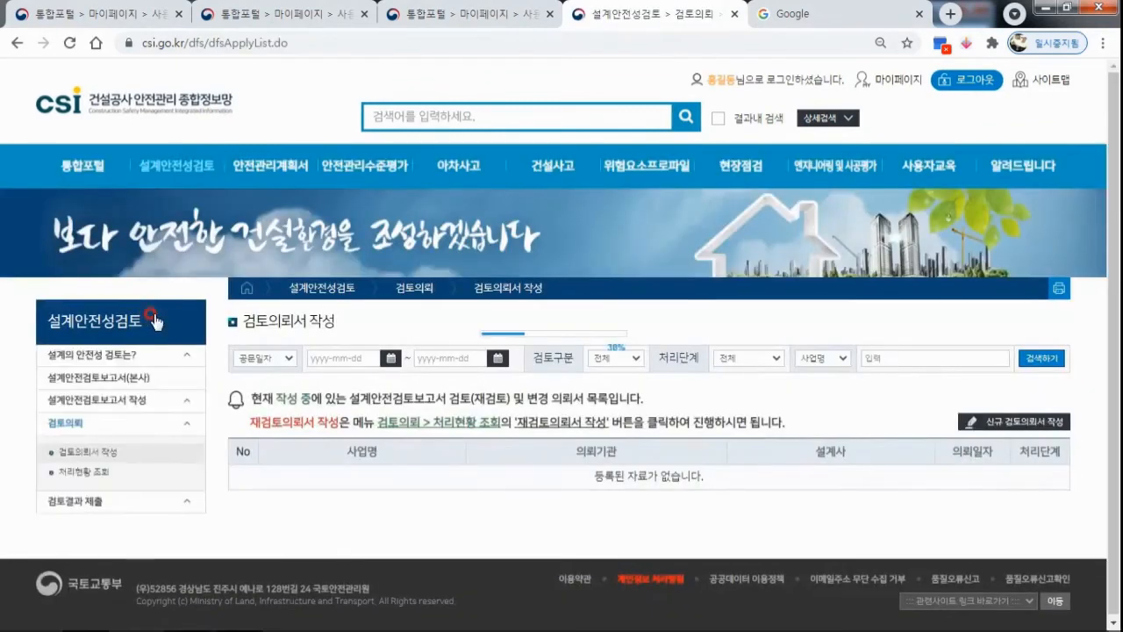
pyautogui.click(103, 473)
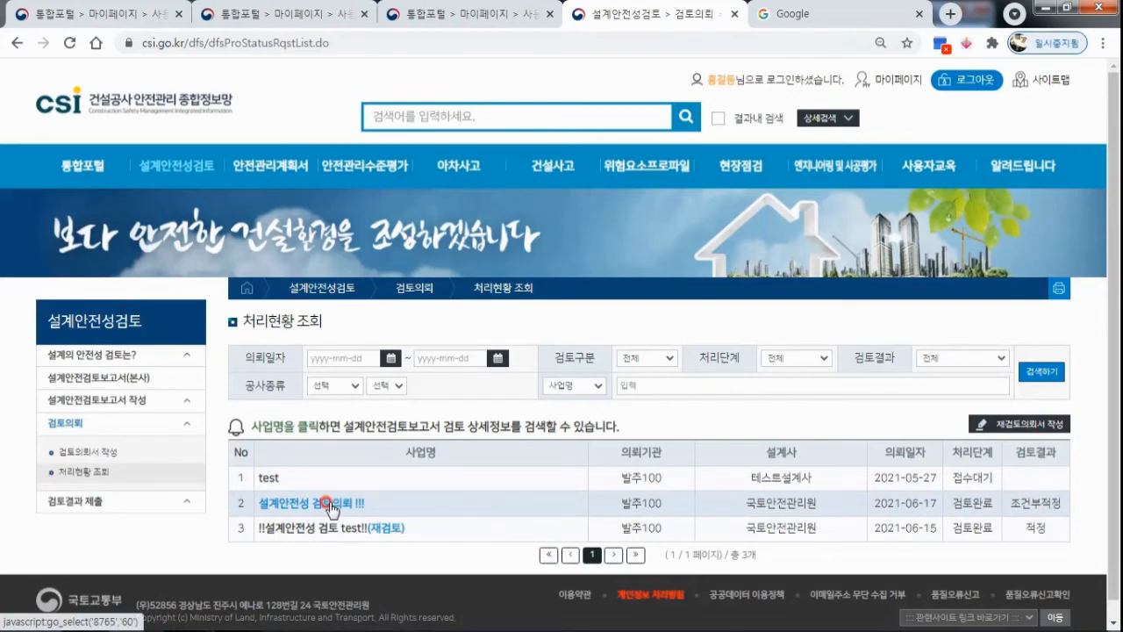
# Start a new review result submission (신규 검토결과 제출) under 검토결과 제출 작성.
pyautogui.click(173, 510)
pyautogui.scroll(-1, 174, 512)
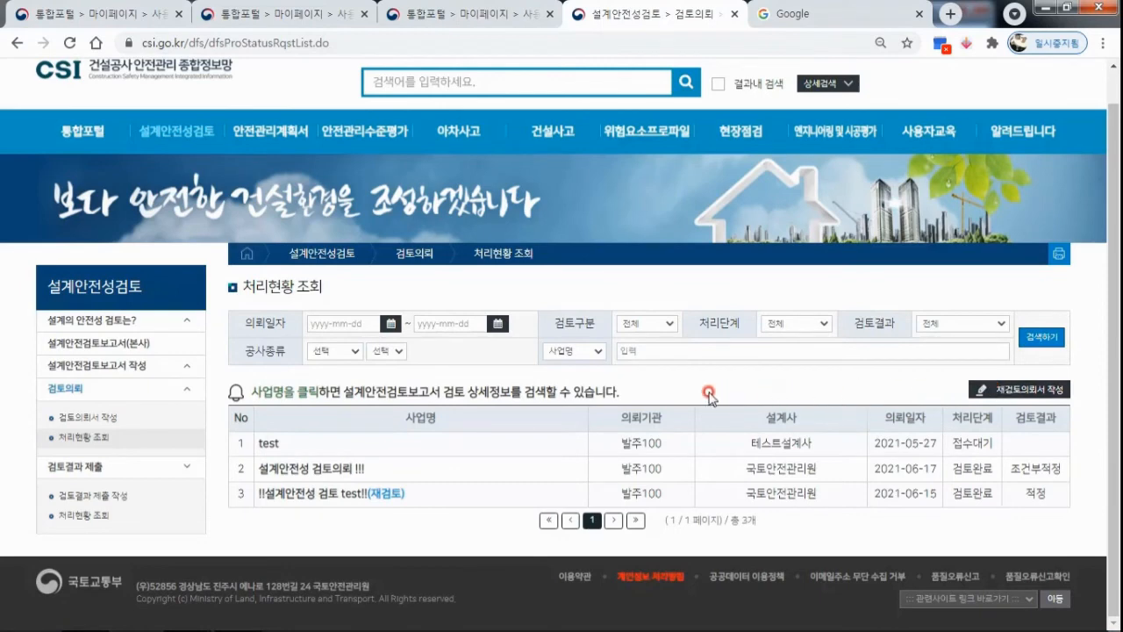
pyautogui.click(91, 498)
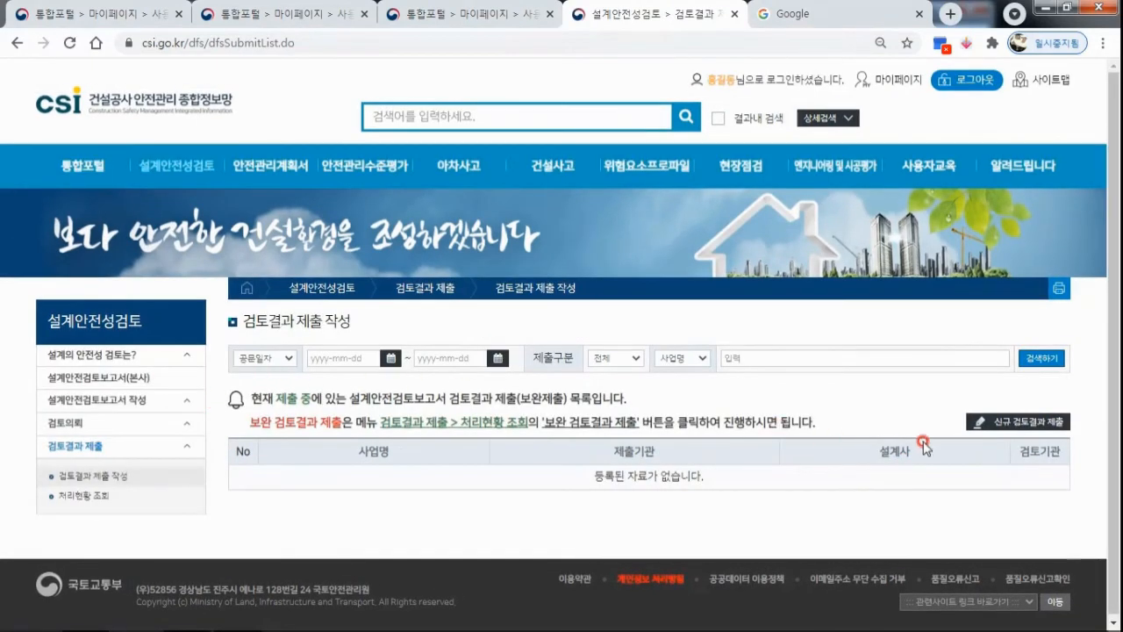
pyautogui.click(1023, 422)
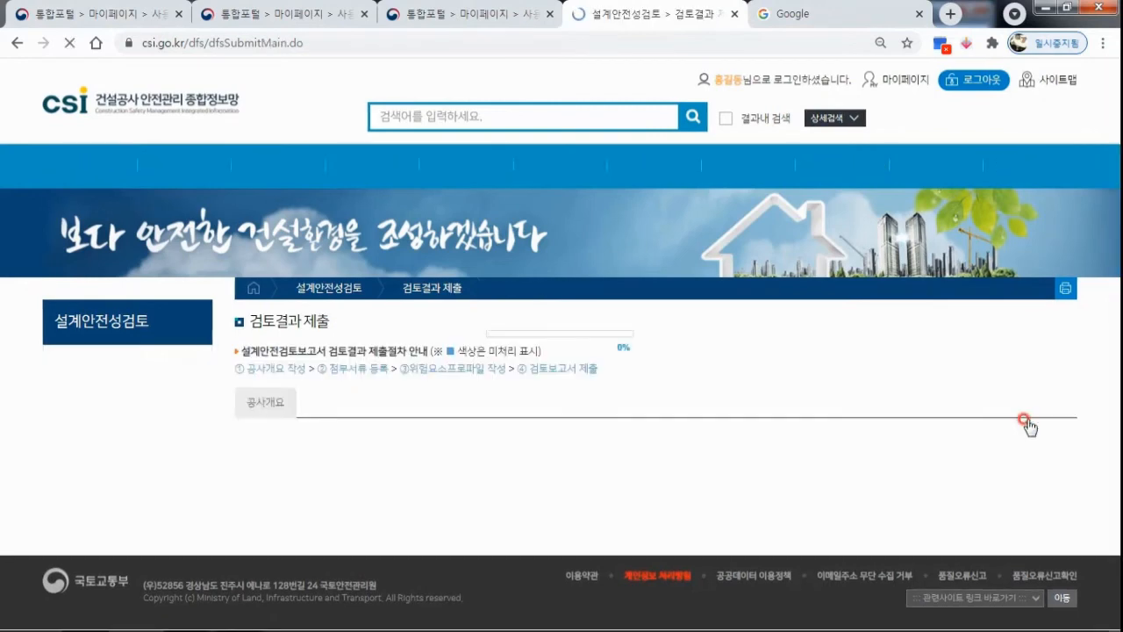
pyautogui.scroll(-2, 571, 341)
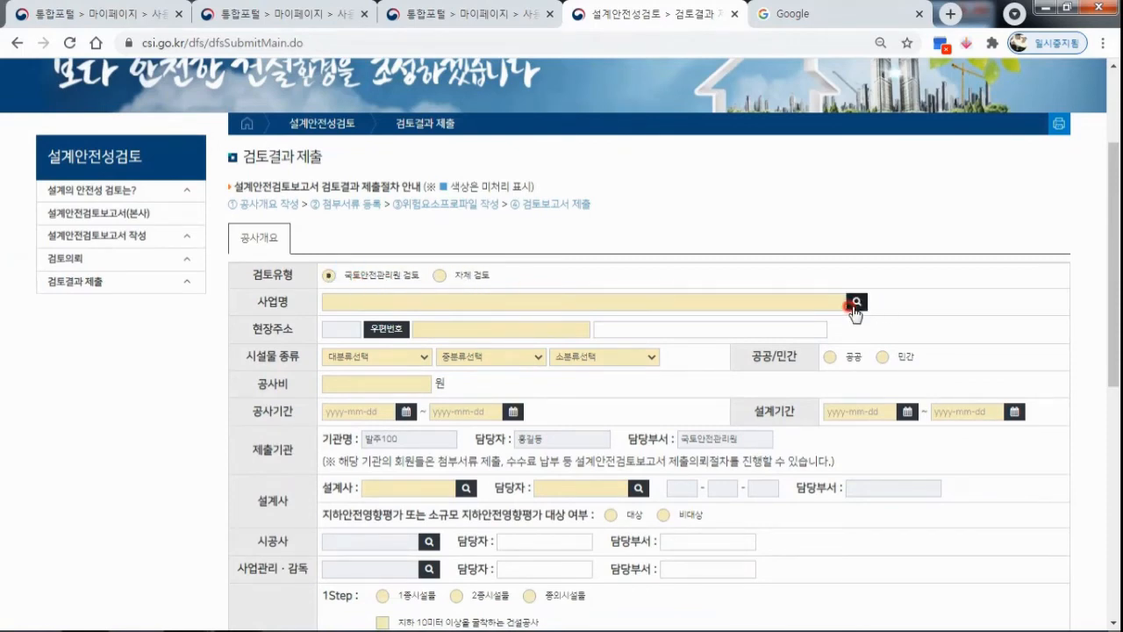
# Load the project 설계안전성 검토의뢰 !!! into the submission form and proceed with its review result submission (검토결과 제출 진행).
pyautogui.click(856, 302)
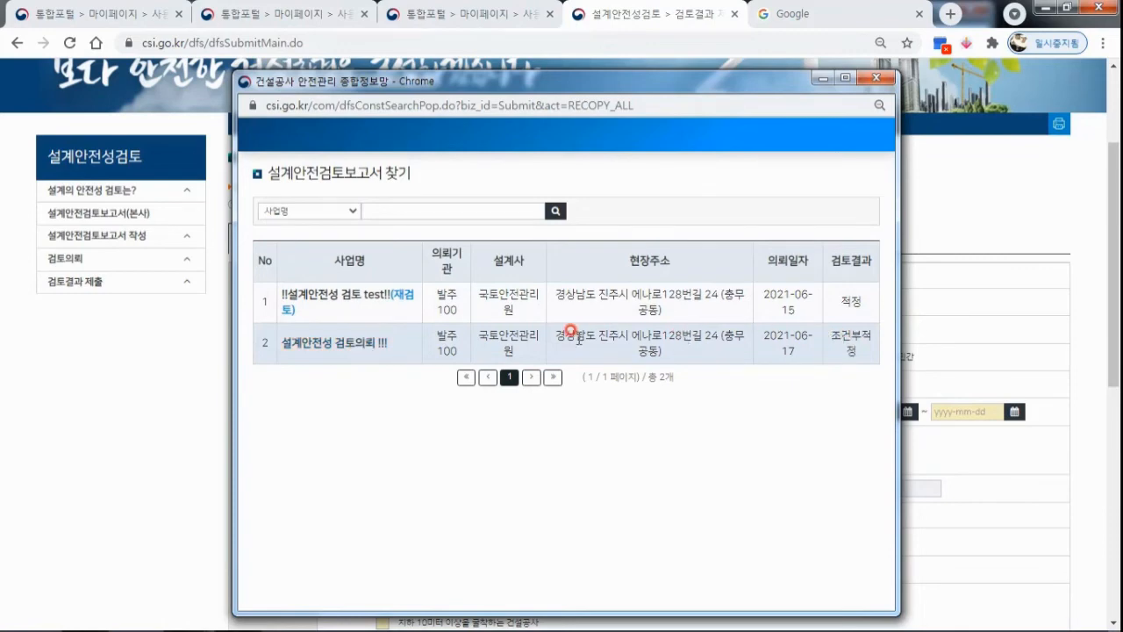
pyautogui.click(354, 343)
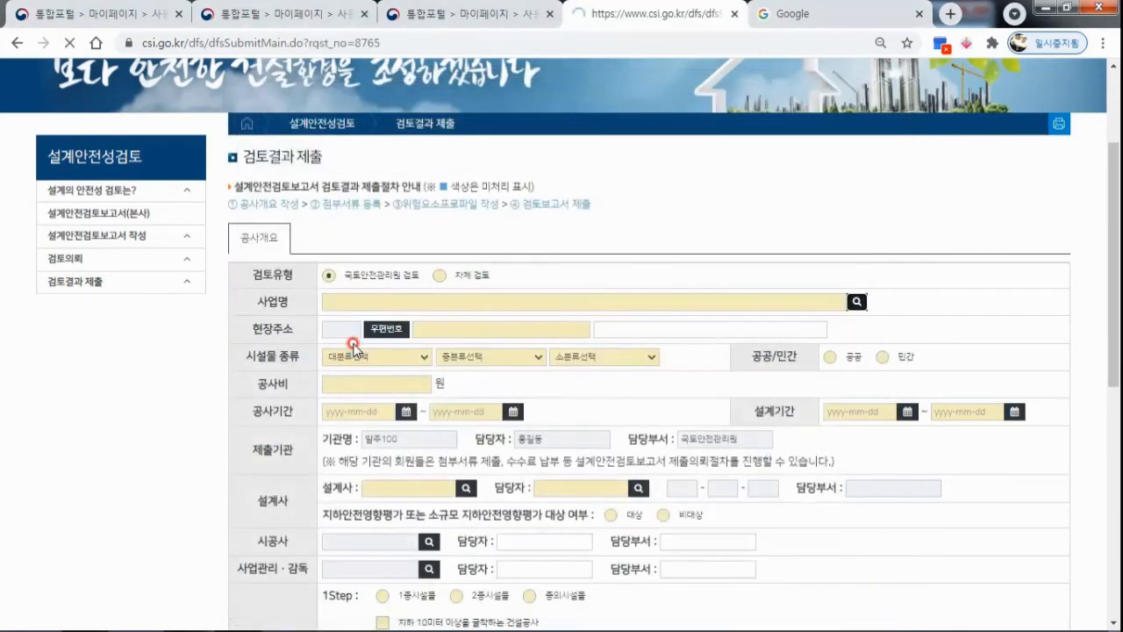
pyautogui.scroll(-4, 790, 354)
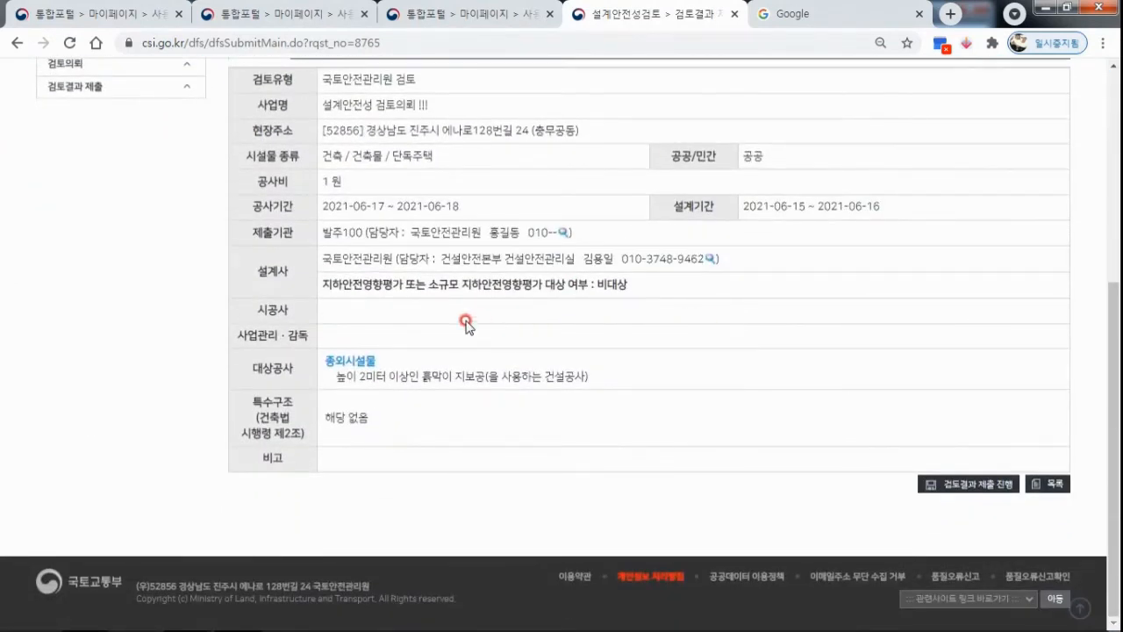
pyautogui.scroll(2, 740, 326)
pyautogui.scroll(-3, 614, 360)
pyautogui.click(961, 488)
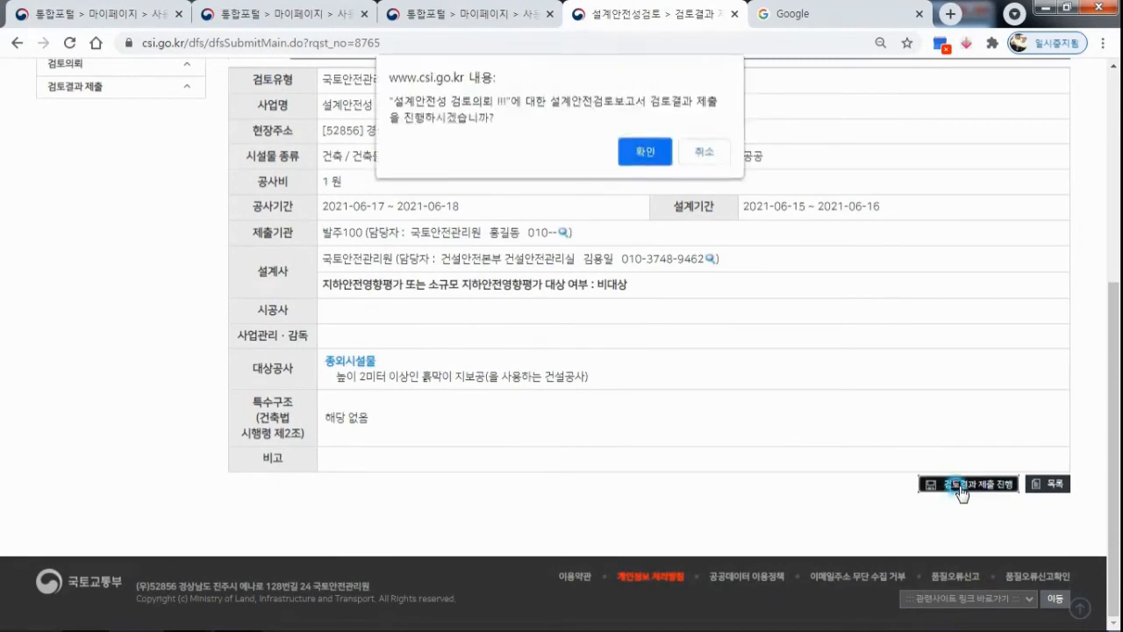
pyautogui.click(646, 153)
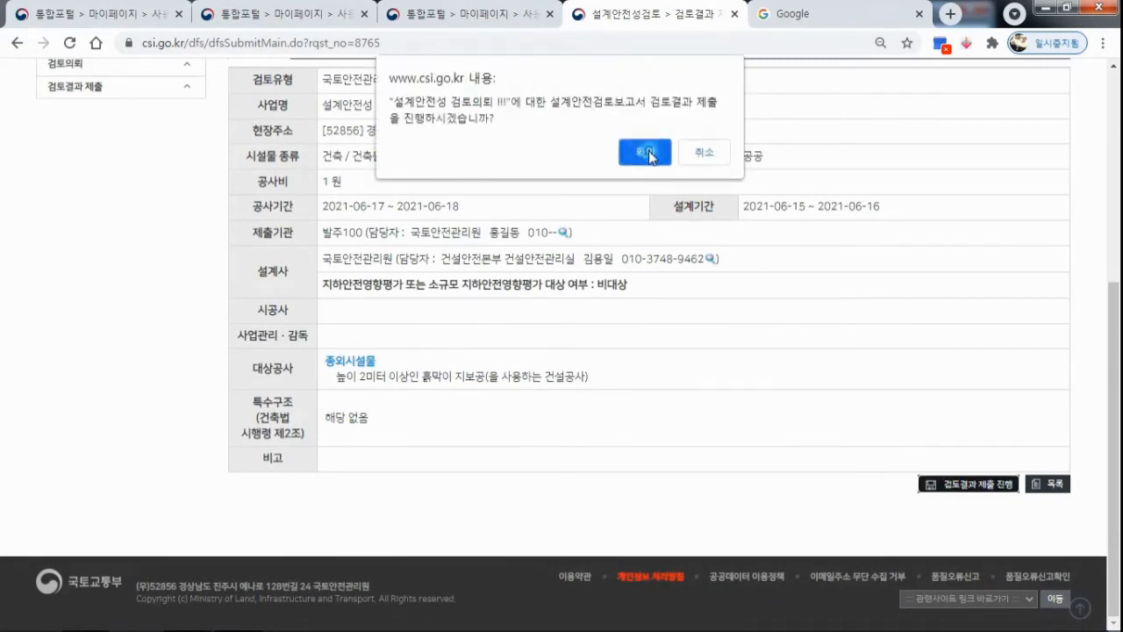
pyautogui.click(706, 152)
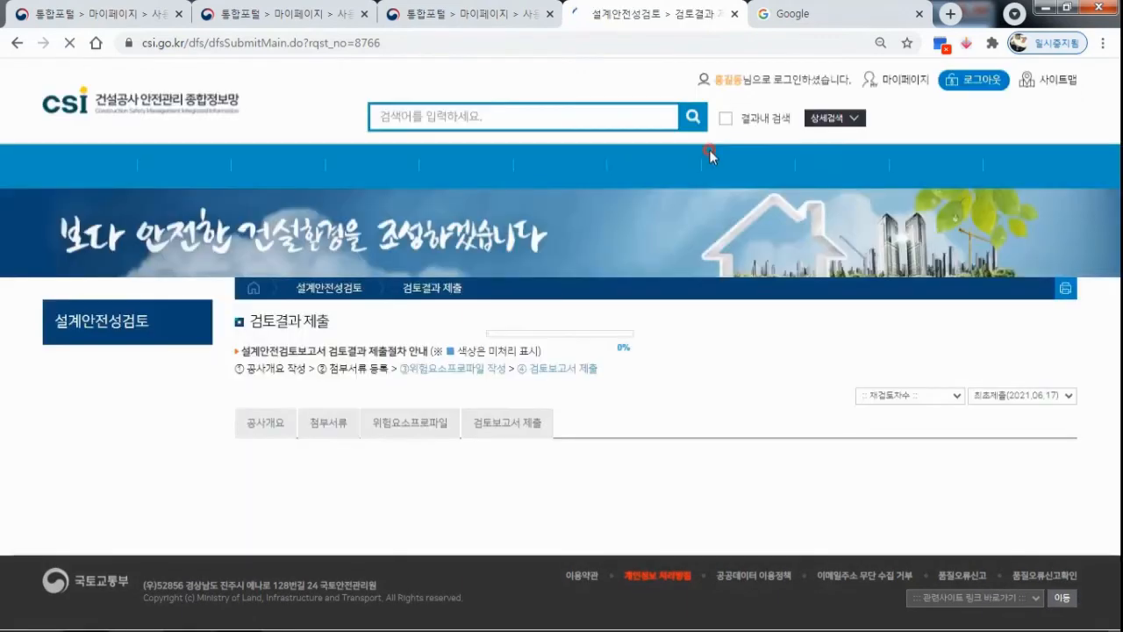
# Review the building overview and the registered PDF files in the submission's 첨부서류 section.
pyautogui.moveTo(647, 165)
pyautogui.scroll(-3, 700, 491)
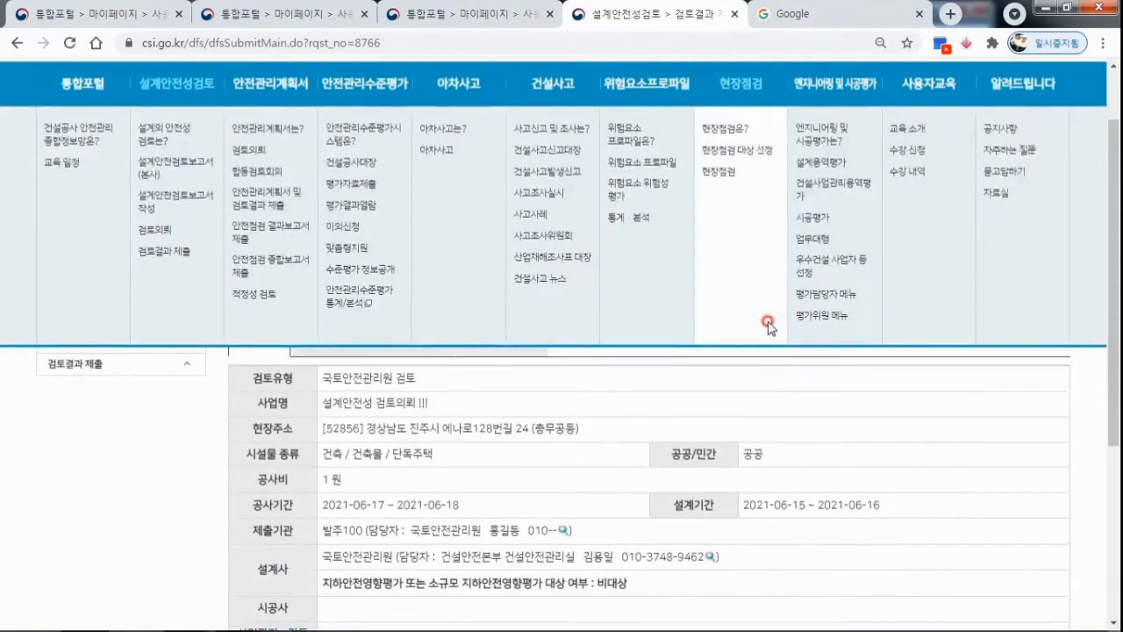
pyautogui.click(320, 188)
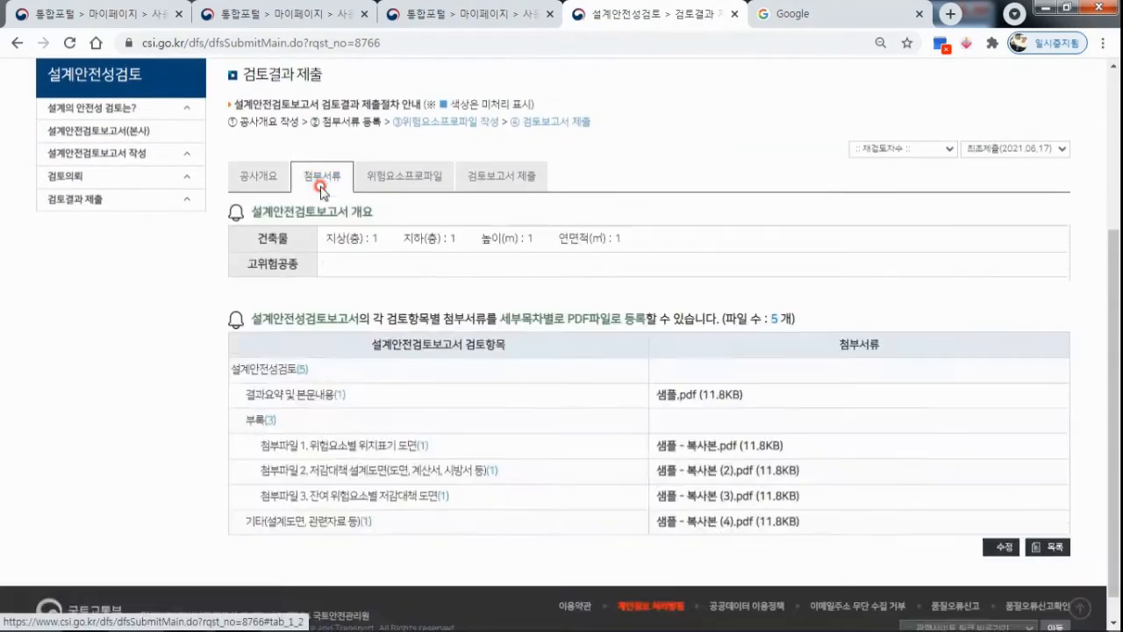
pyautogui.scroll(-1, 755, 282)
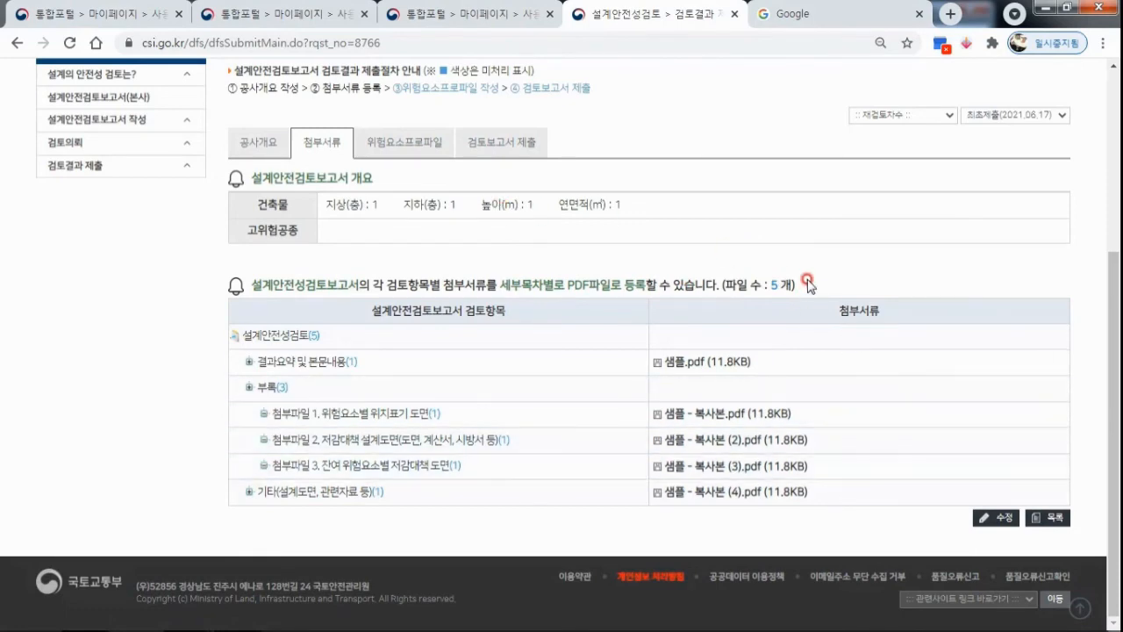
pyautogui.scroll(3, 667, 213)
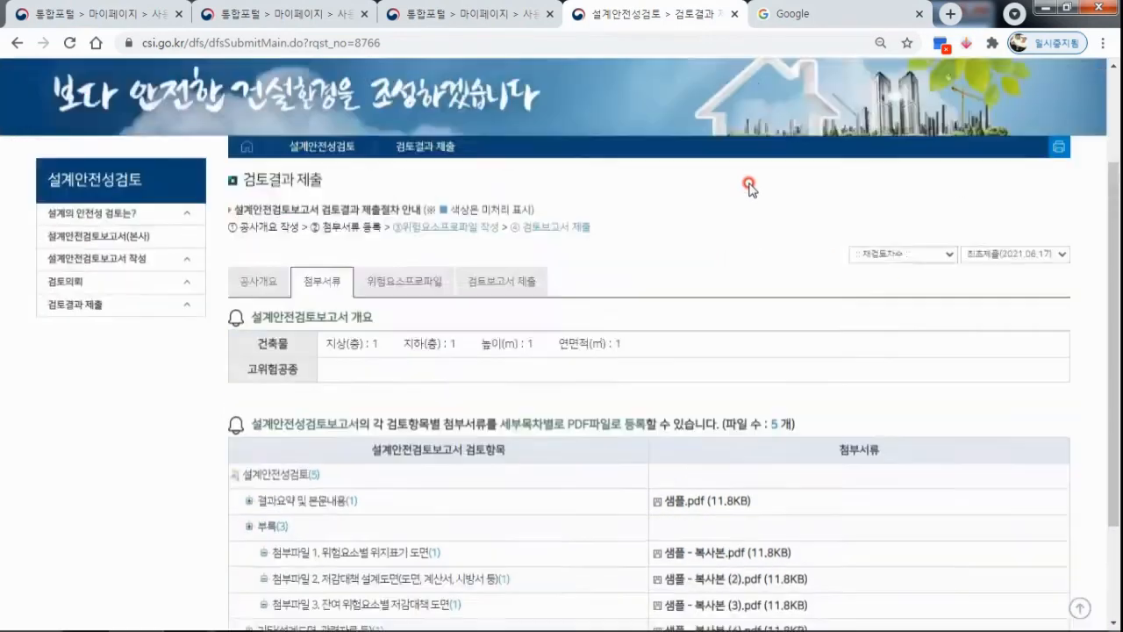
pyautogui.moveTo(927, 132)
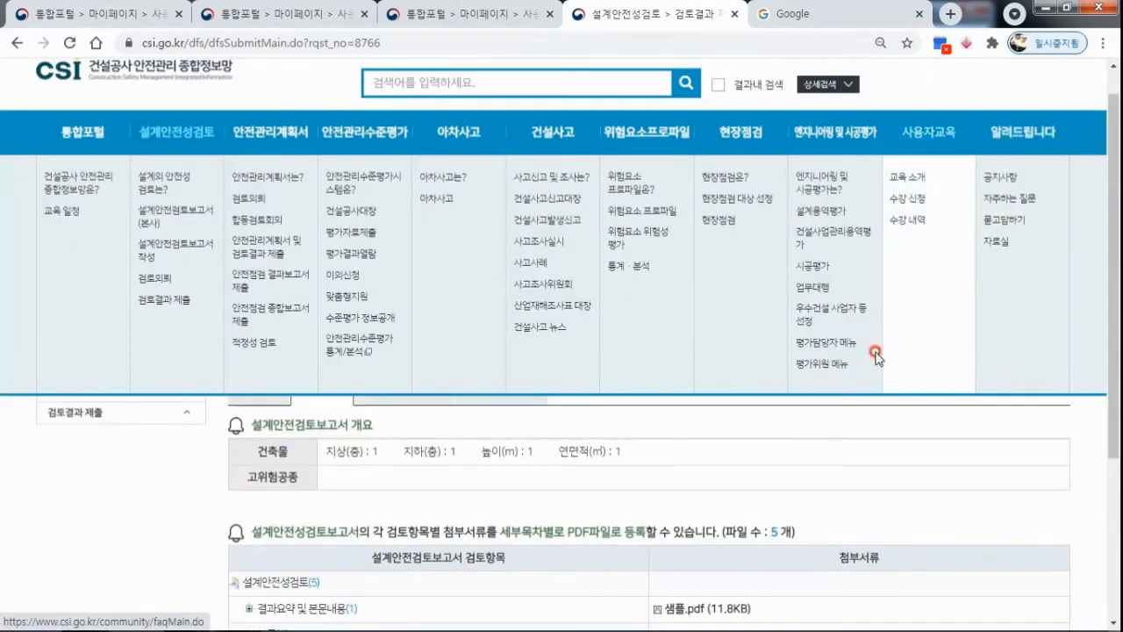
pyautogui.scroll(-3, 760, 391)
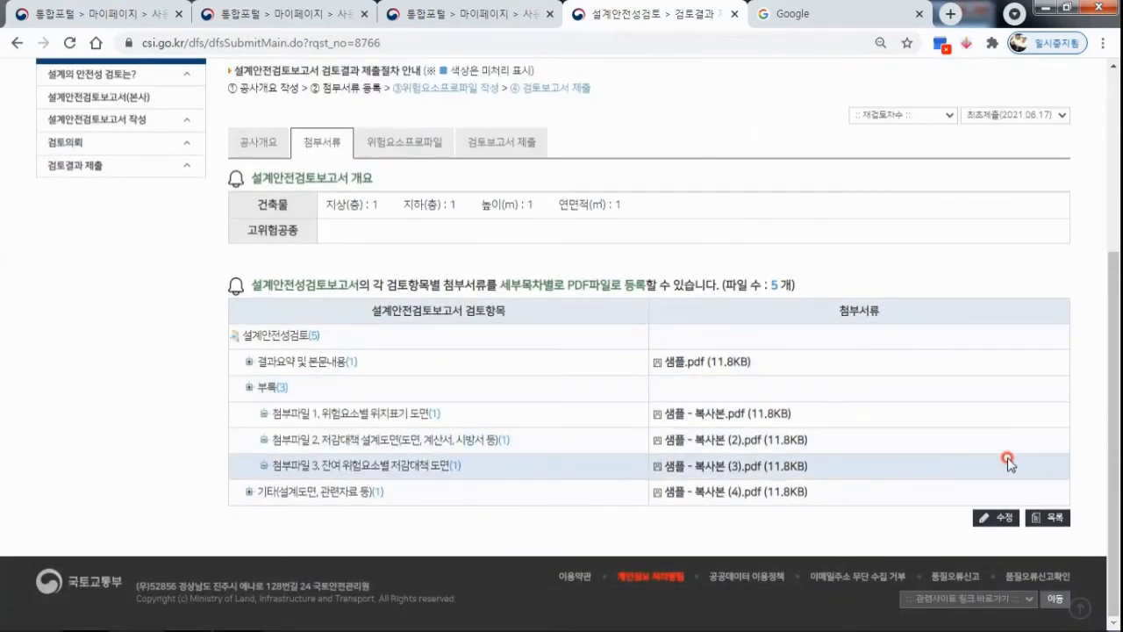
# Open the submission's attachments for editing, look through the files of each review item, and save the overview and attachments.
pyautogui.click(1002, 519)
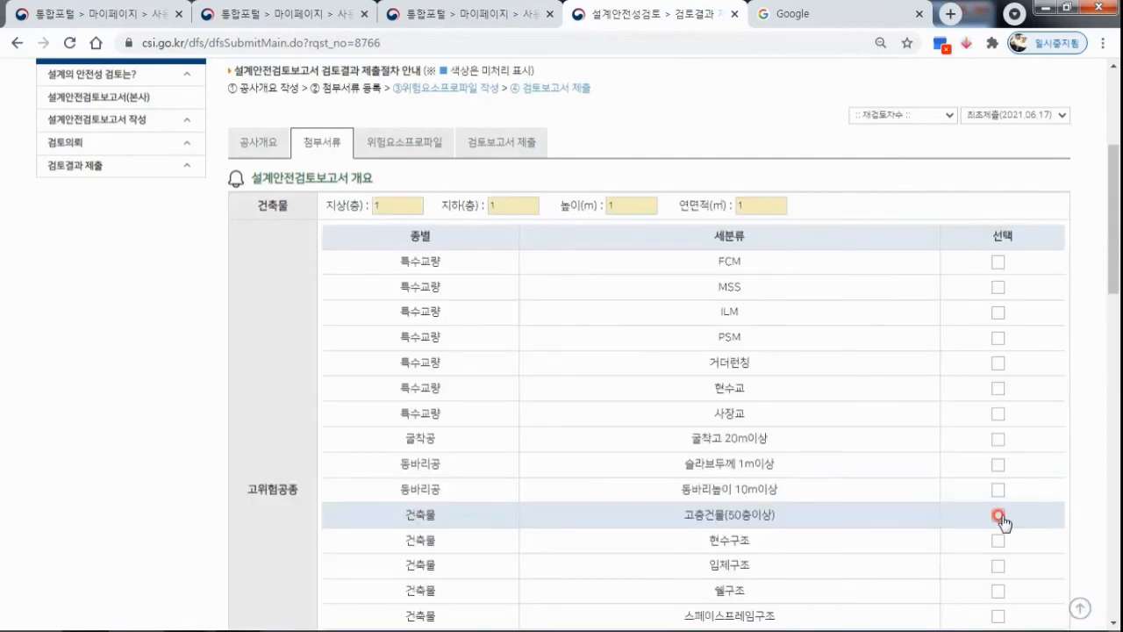
pyautogui.scroll(-8, 481, 253)
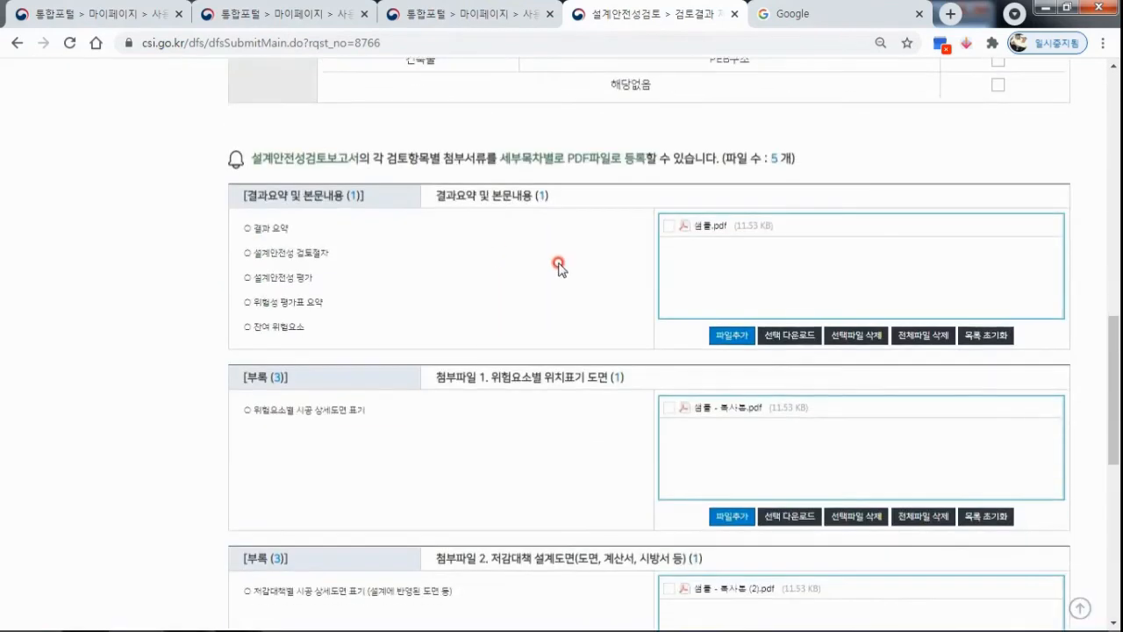
pyautogui.scroll(-4, 559, 268)
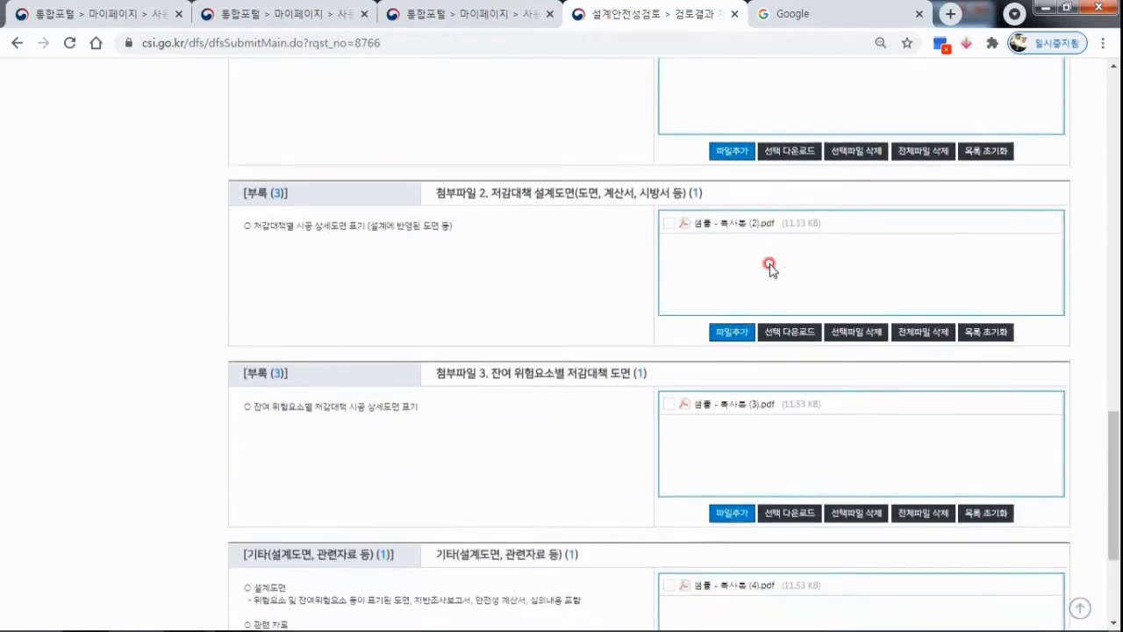
pyautogui.scroll(-3, 764, 273)
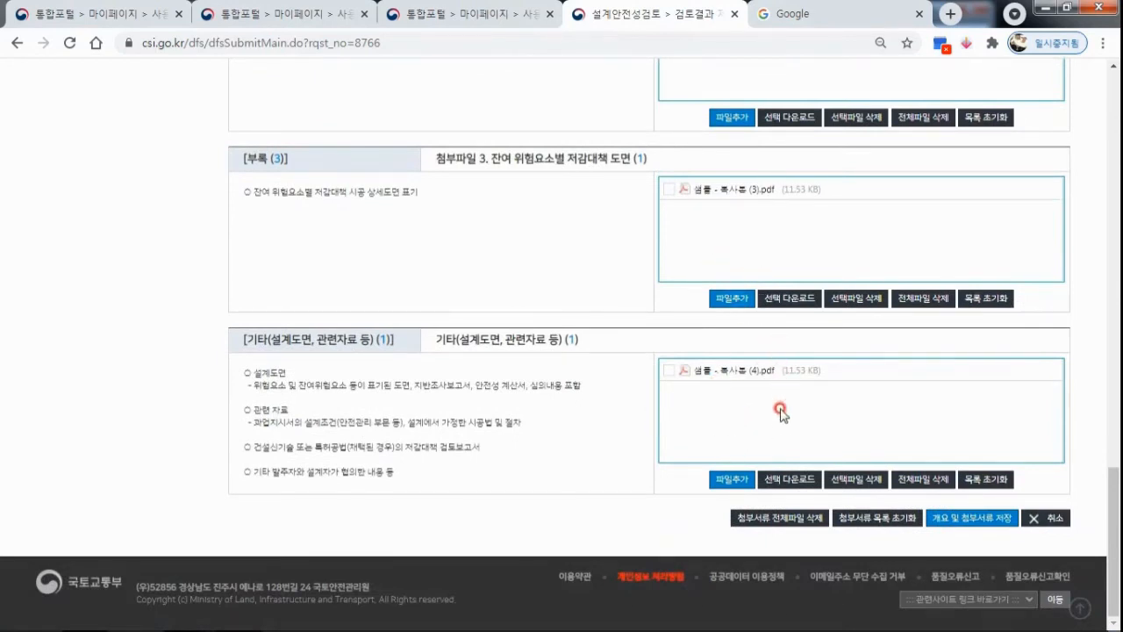
pyautogui.click(1012, 511)
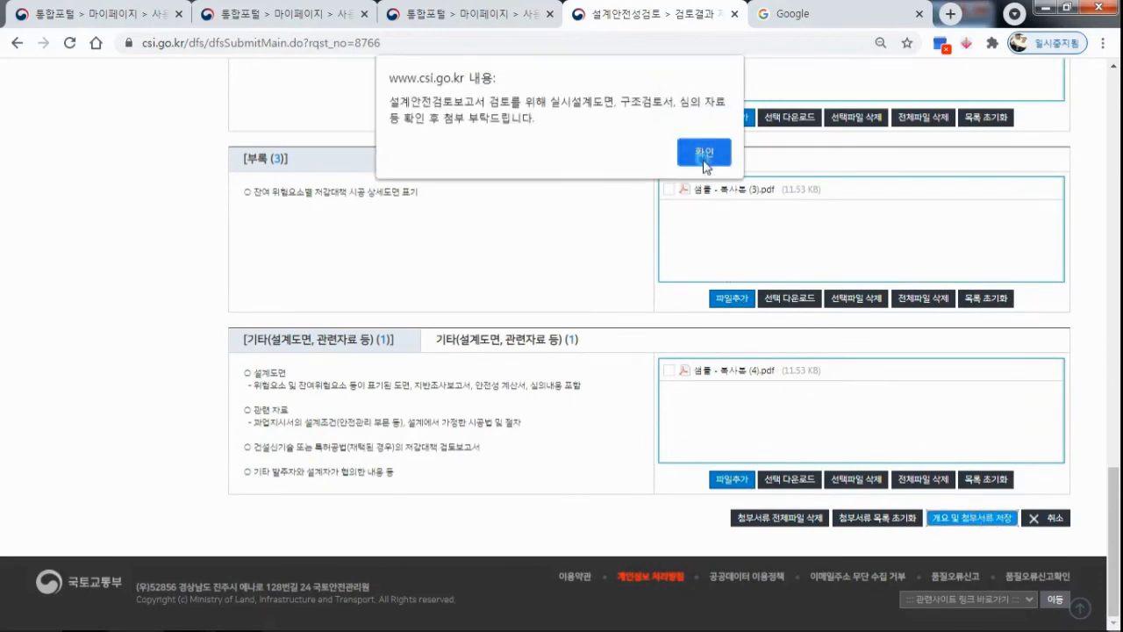
pyautogui.click(705, 154)
pyautogui.click(647, 137)
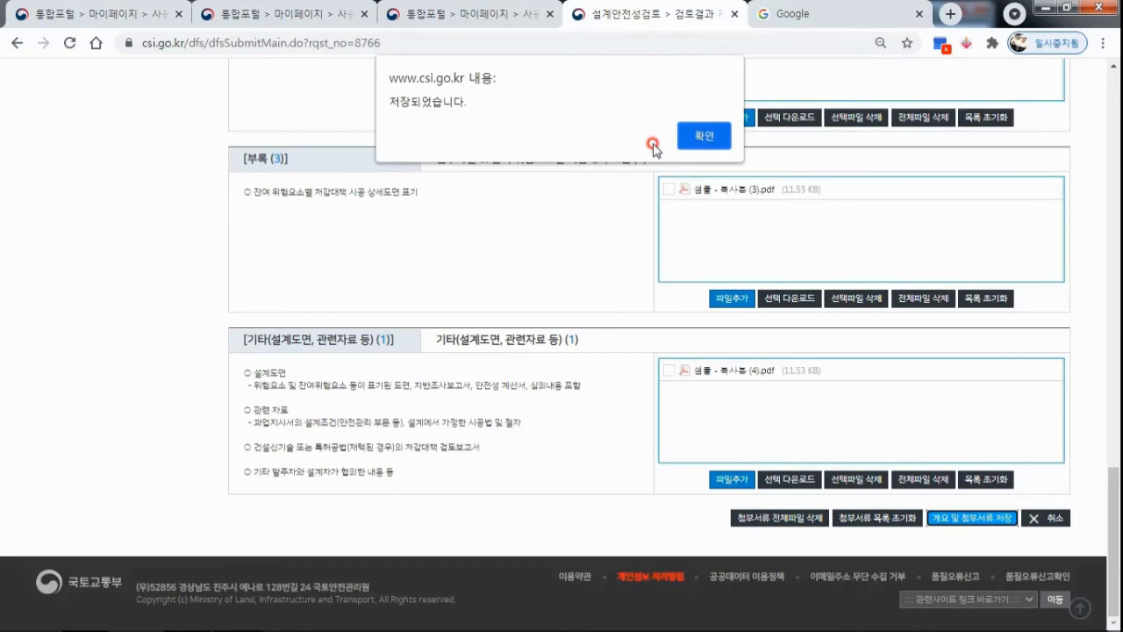
pyautogui.click(722, 137)
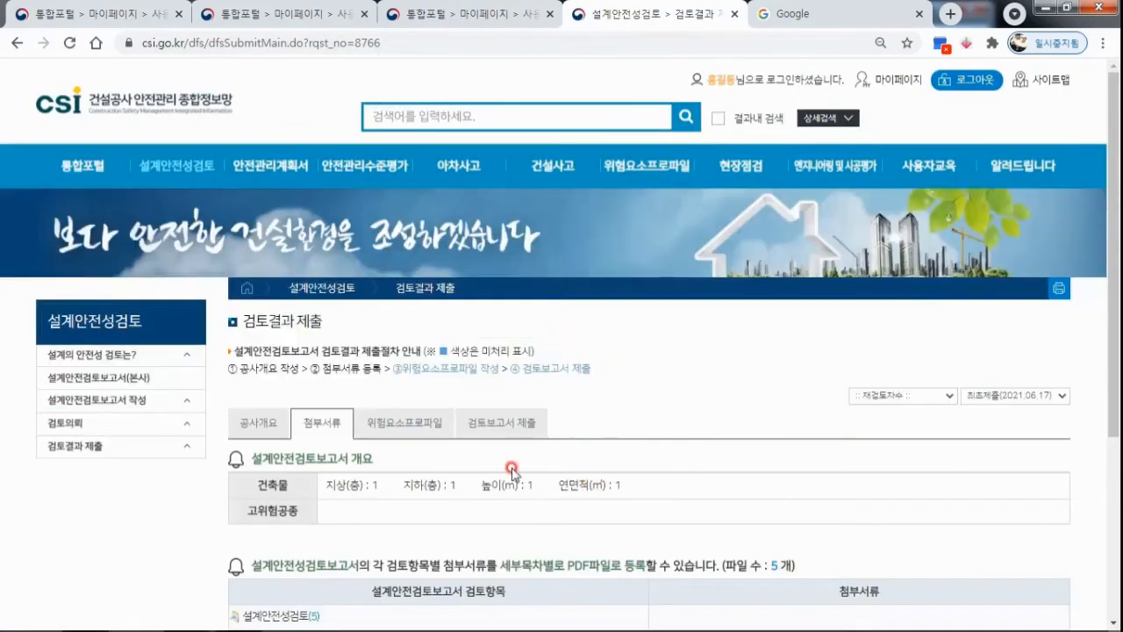
# Open the 위험요소프로파일 section and set 공종 to 건축 / 지반조사 and the 위험발생 객체 main category to 가시설.
pyautogui.click(420, 426)
pyautogui.scroll(-2, 667, 351)
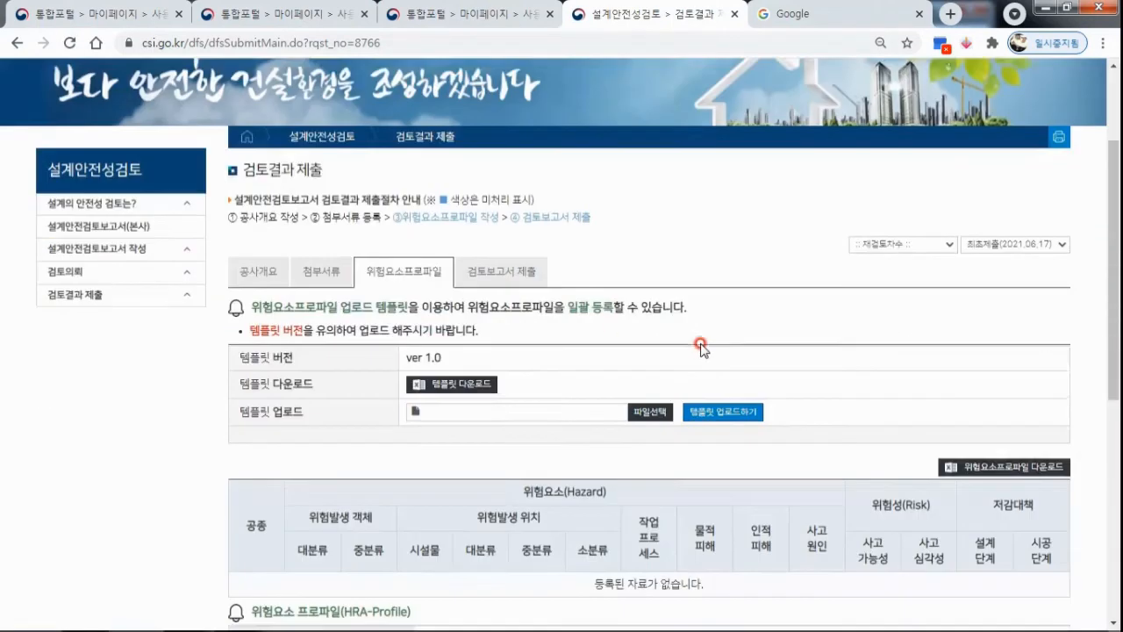
pyautogui.scroll(-2, 601, 302)
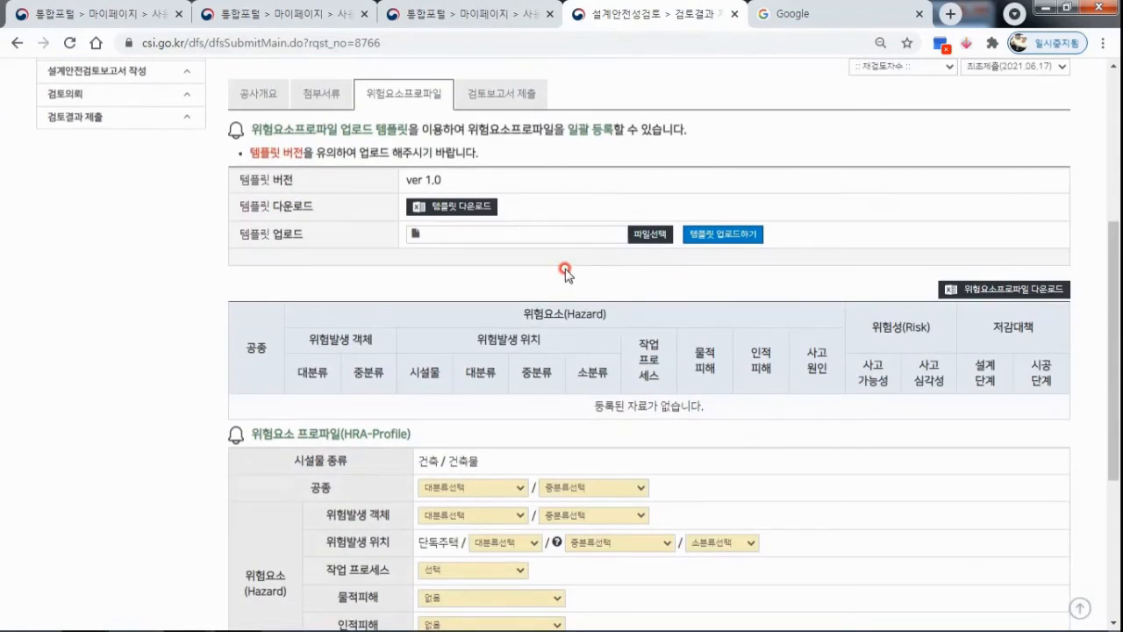
pyautogui.scroll(-4, 657, 279)
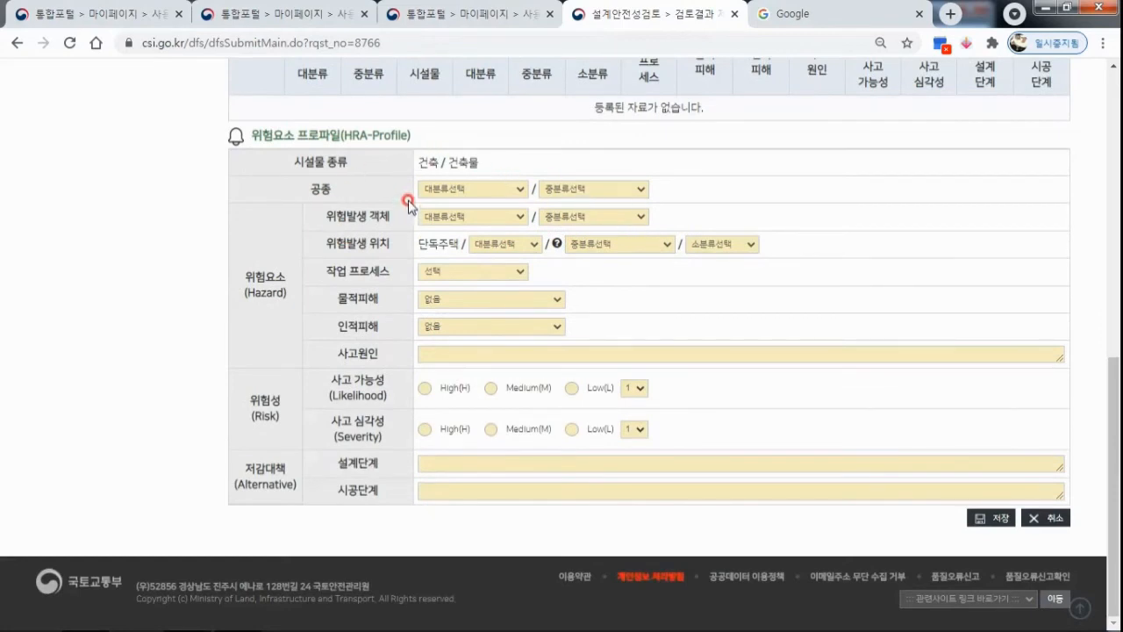
pyautogui.click(504, 191)
pyautogui.click(496, 214)
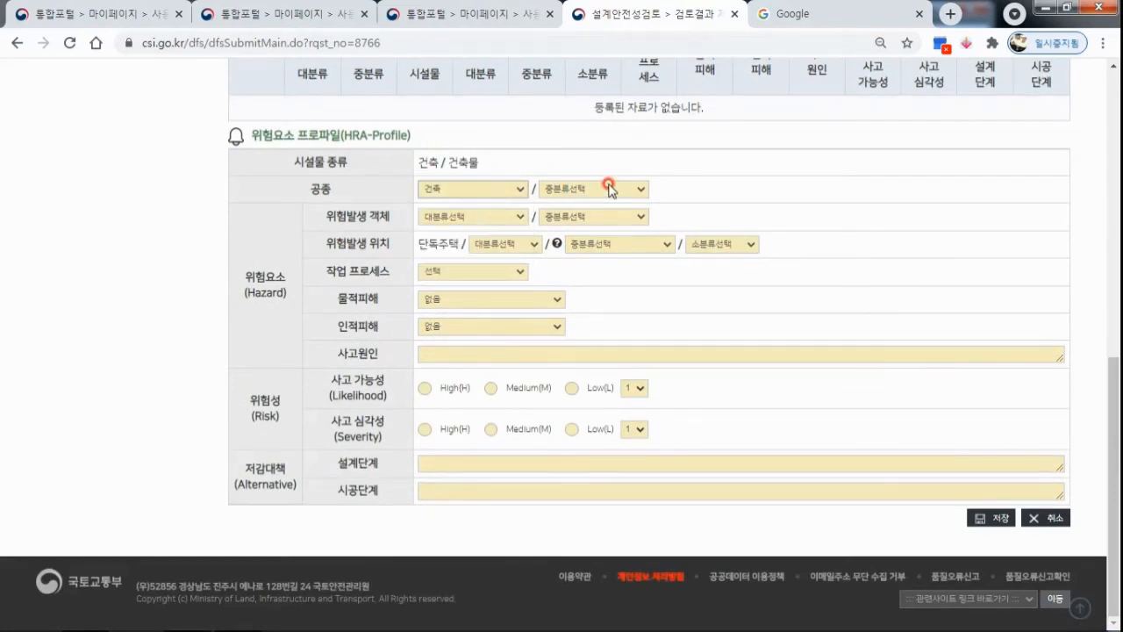
pyautogui.click(610, 189)
pyautogui.click(606, 225)
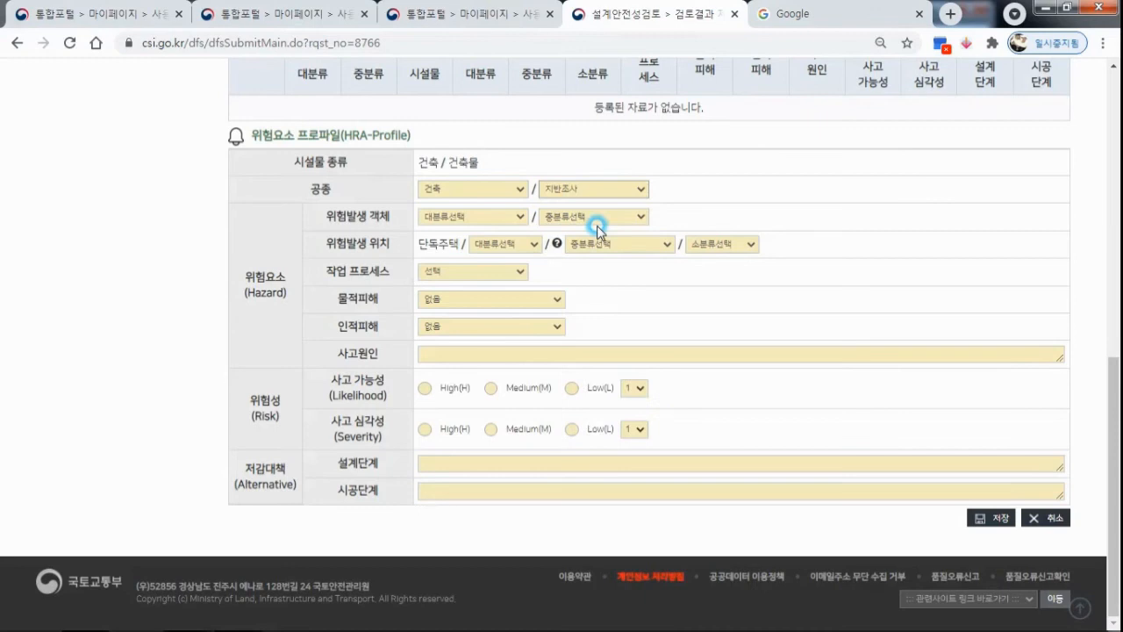
pyautogui.click(496, 217)
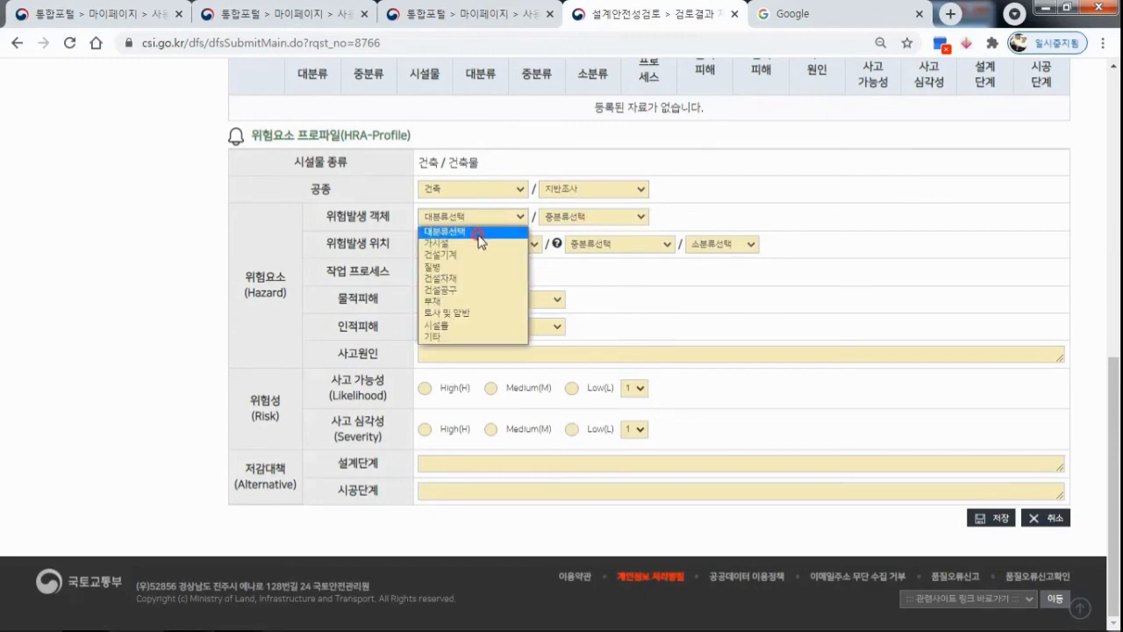
pyautogui.click(474, 244)
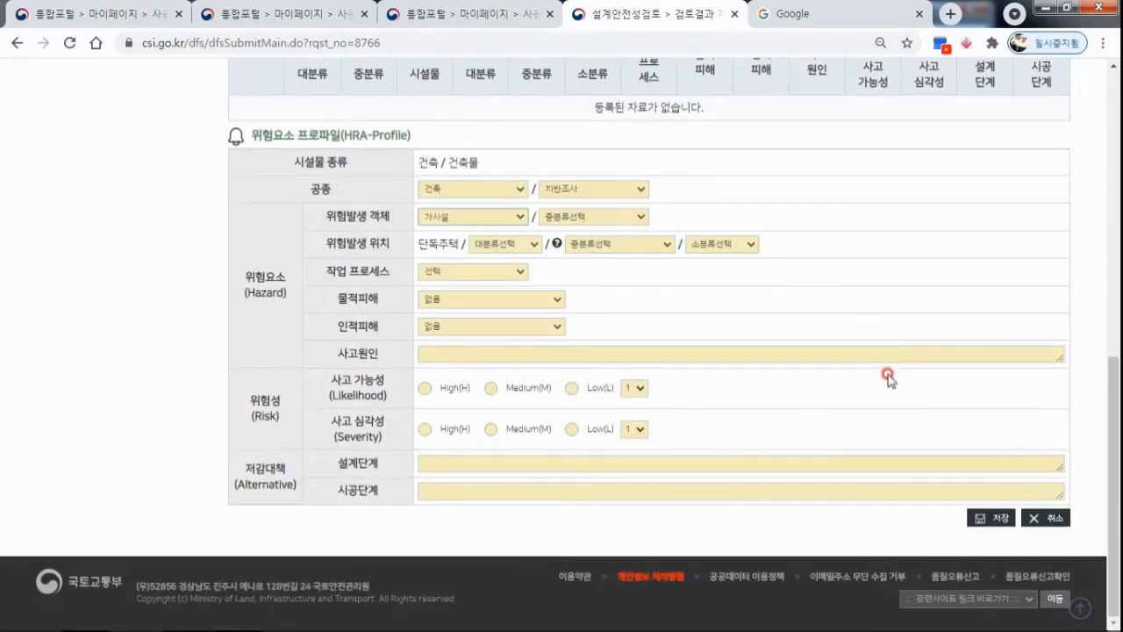
# Download the hazard profile upload template ver 1.0, open it in Excel, and dismiss the Office activation wizard.
pyautogui.scroll(3, 887, 377)
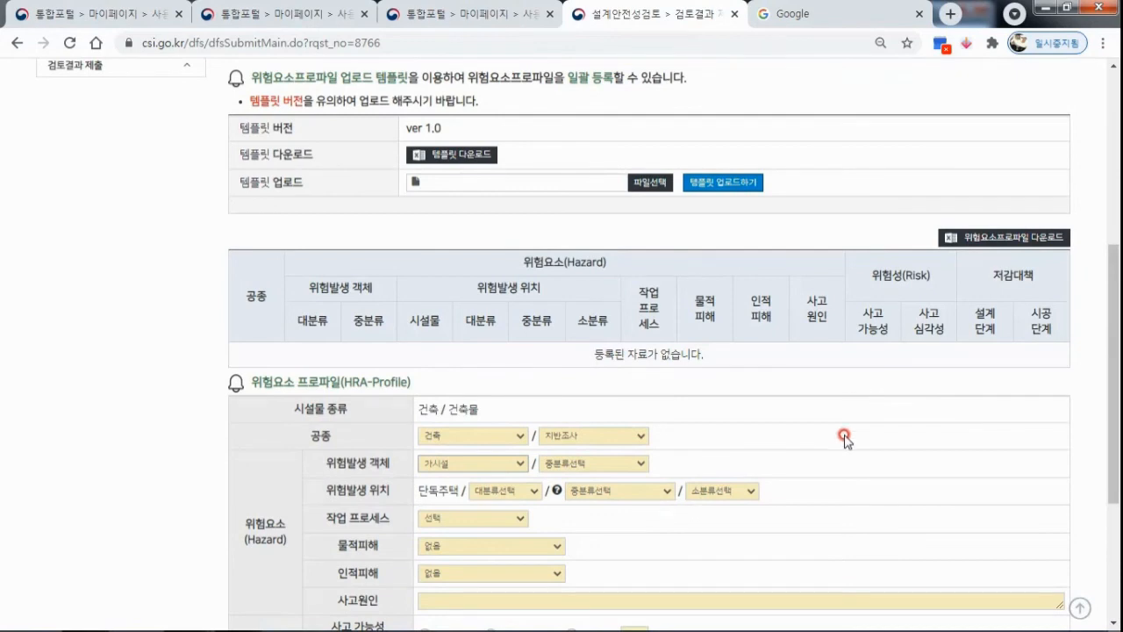
pyautogui.scroll(1, 821, 429)
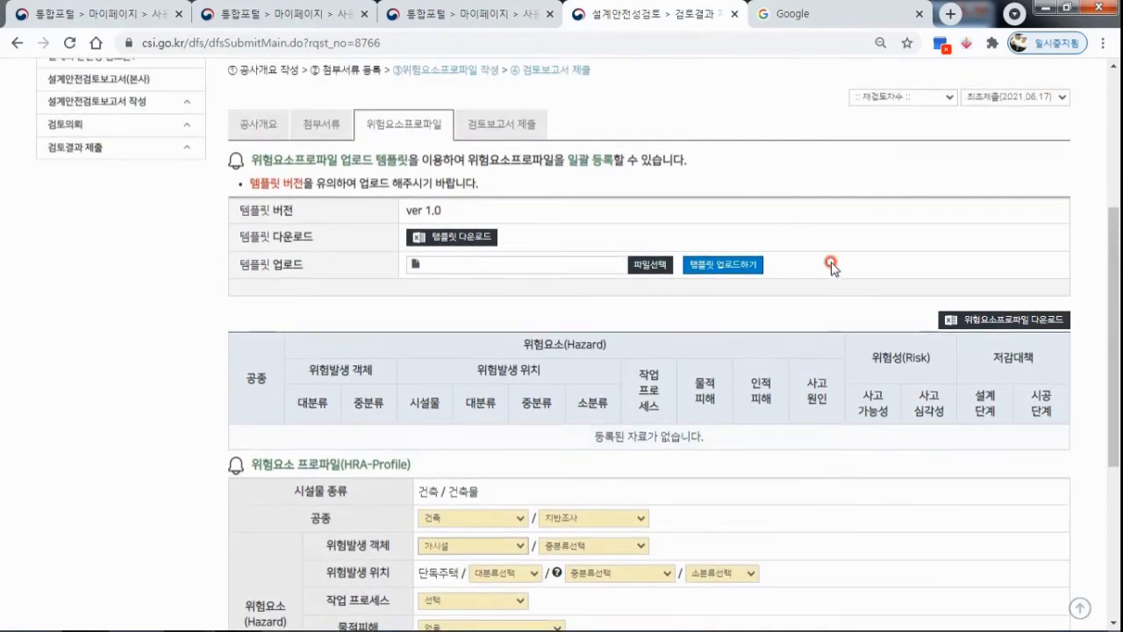
pyautogui.click(481, 241)
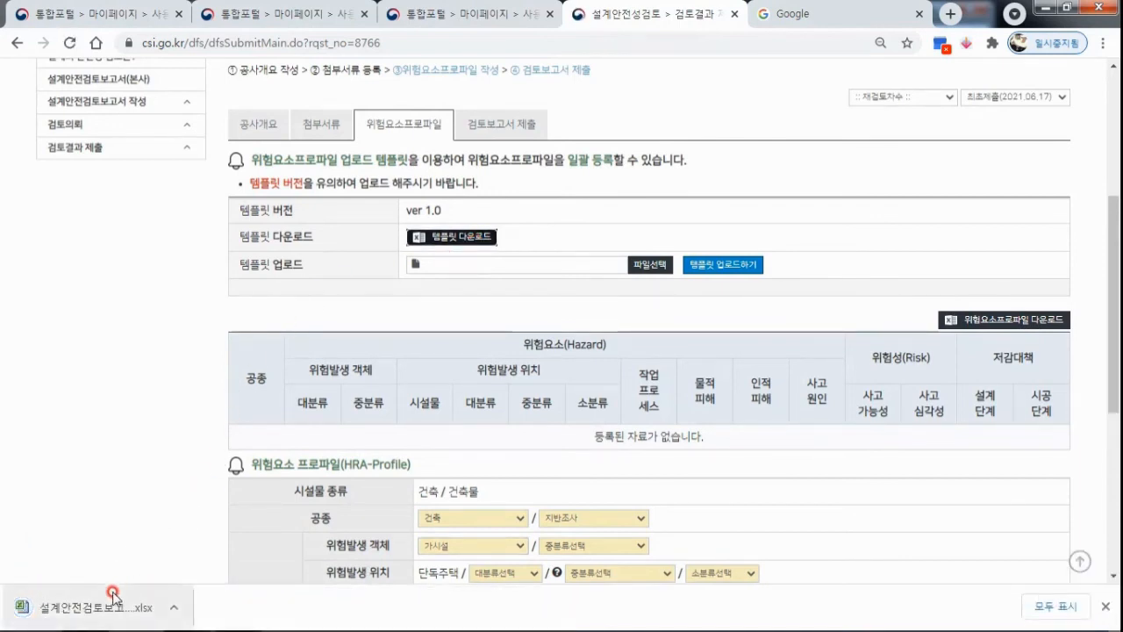
pyautogui.click(51, 611)
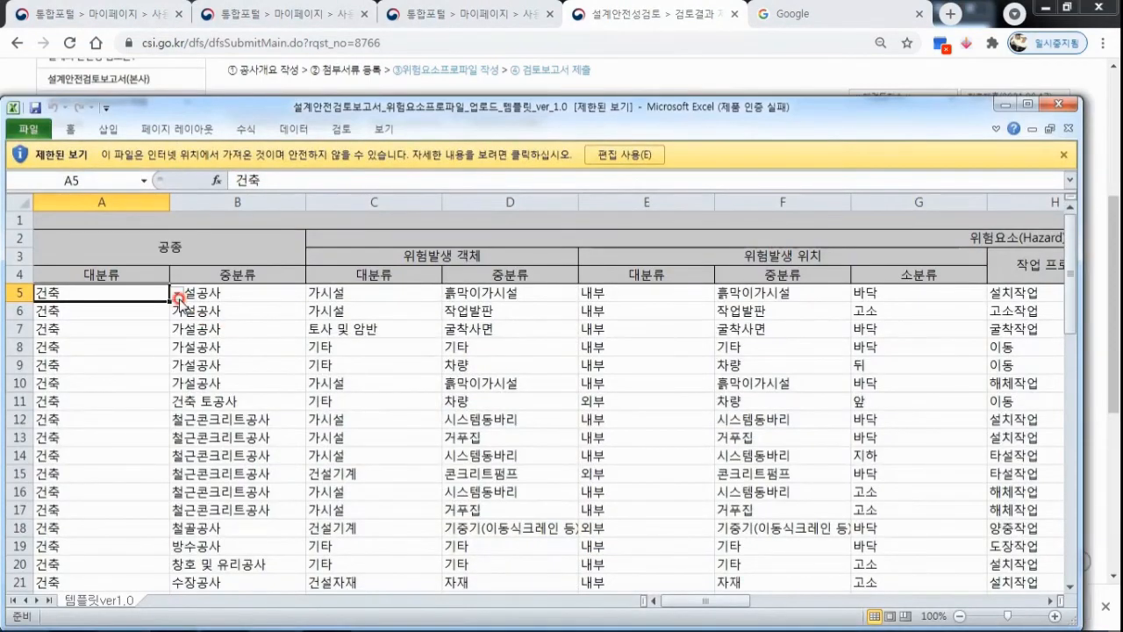
pyautogui.click(716, 521)
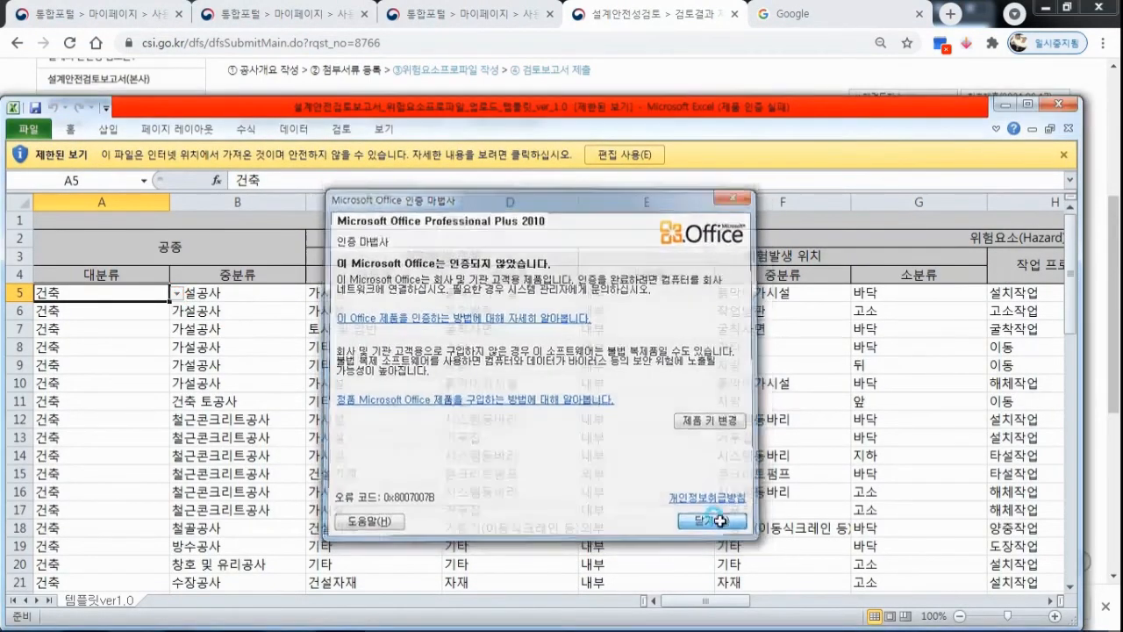
# Look through the template's sample rows and the choices for 공종 대분류 and 중분류, and close the workbook.
pyautogui.scroll(-1, 193, 327)
pyautogui.scroll(-3, 818, 303)
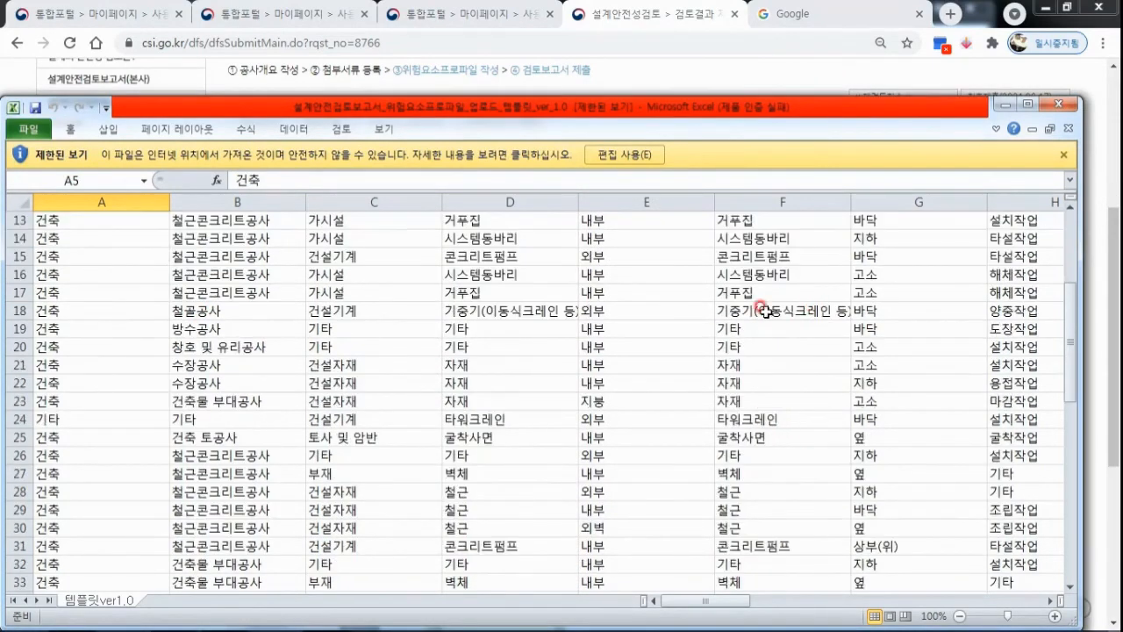
pyautogui.scroll(4, 202, 316)
pyautogui.click(178, 292)
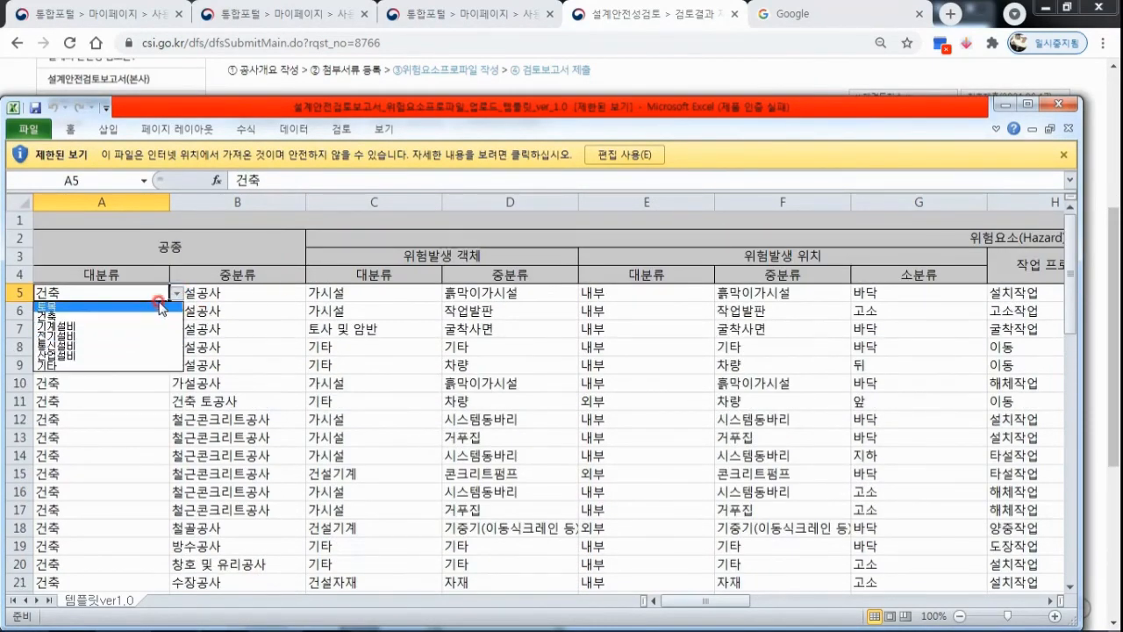
pyautogui.click(184, 294)
pyautogui.click(281, 292)
pyautogui.click(314, 293)
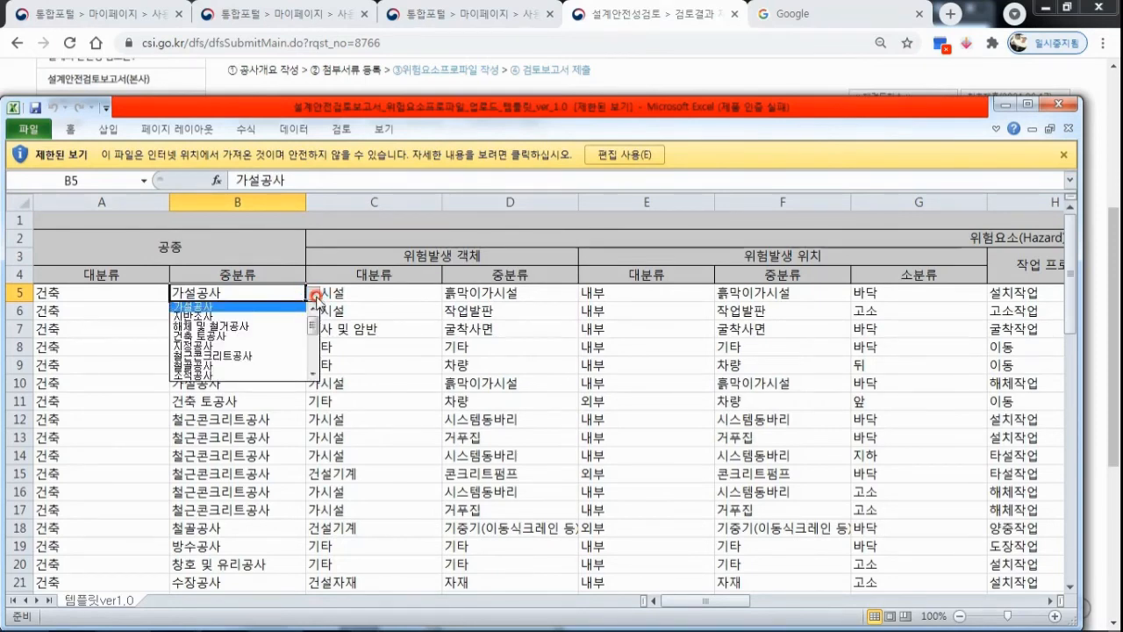
pyautogui.click(313, 294)
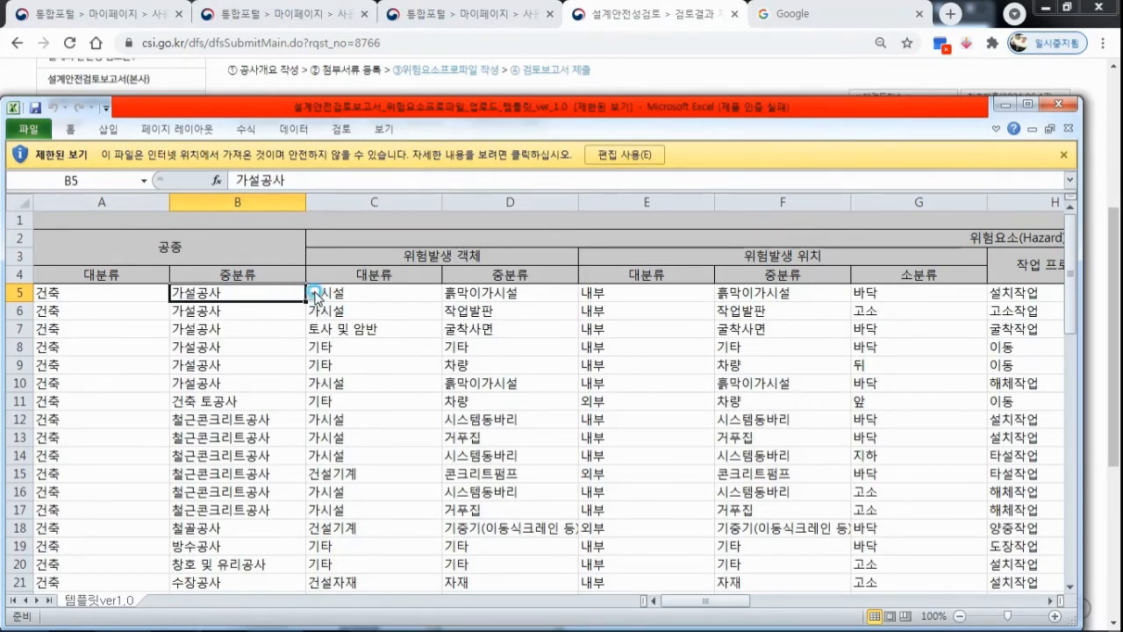
pyautogui.scroll(-6, 145, 344)
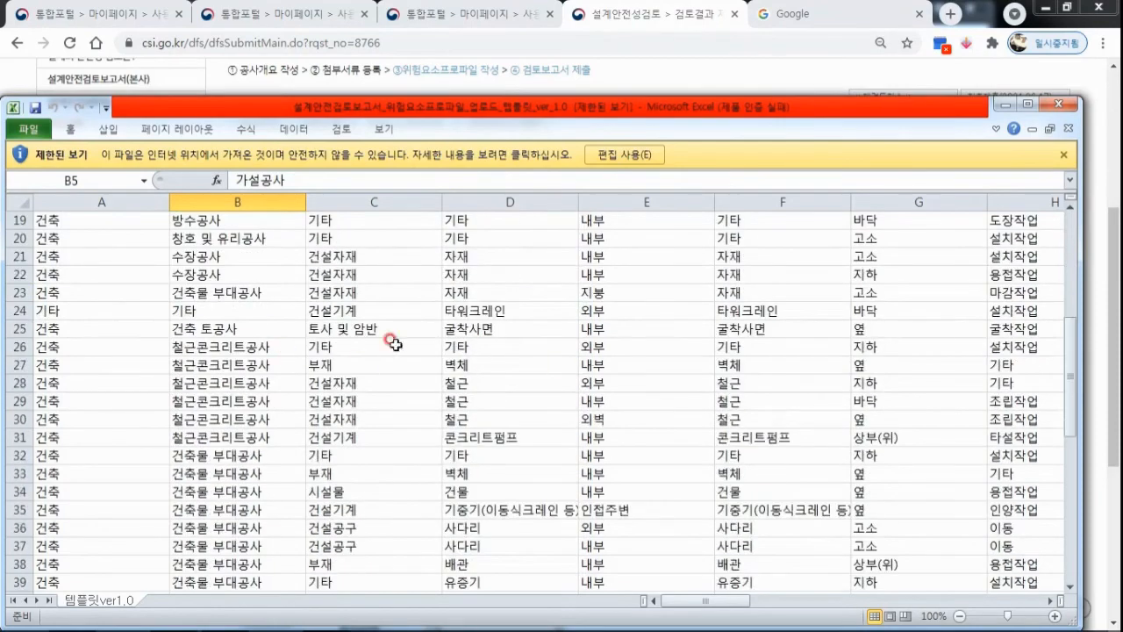
pyautogui.click(1057, 104)
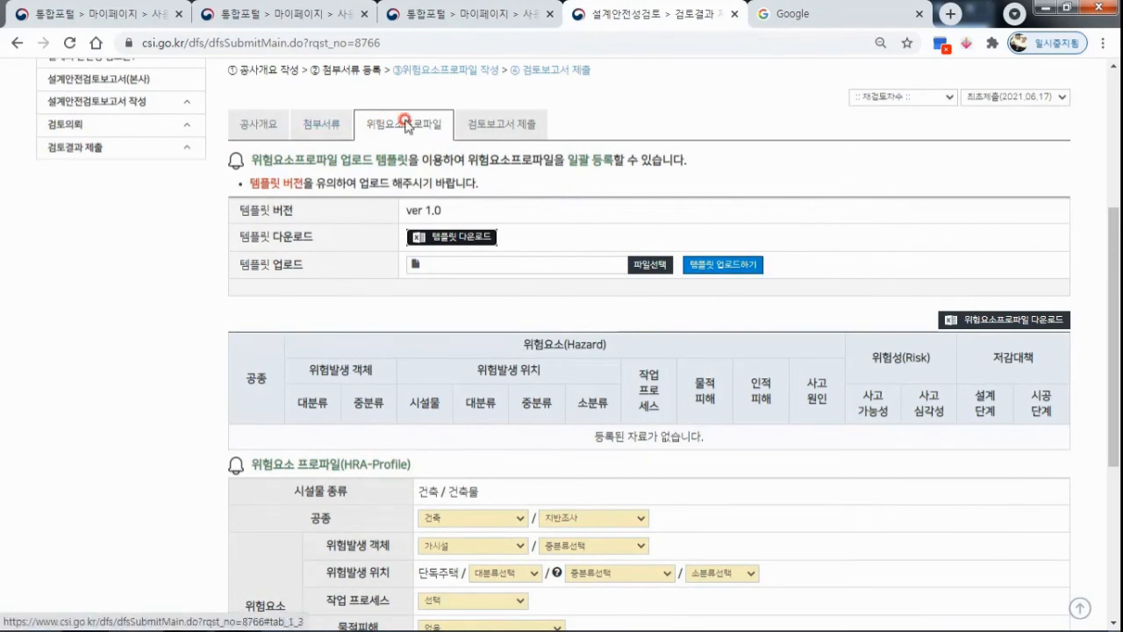
# Try to go on to the 검토보고서 제출 section.
pyautogui.click(500, 127)
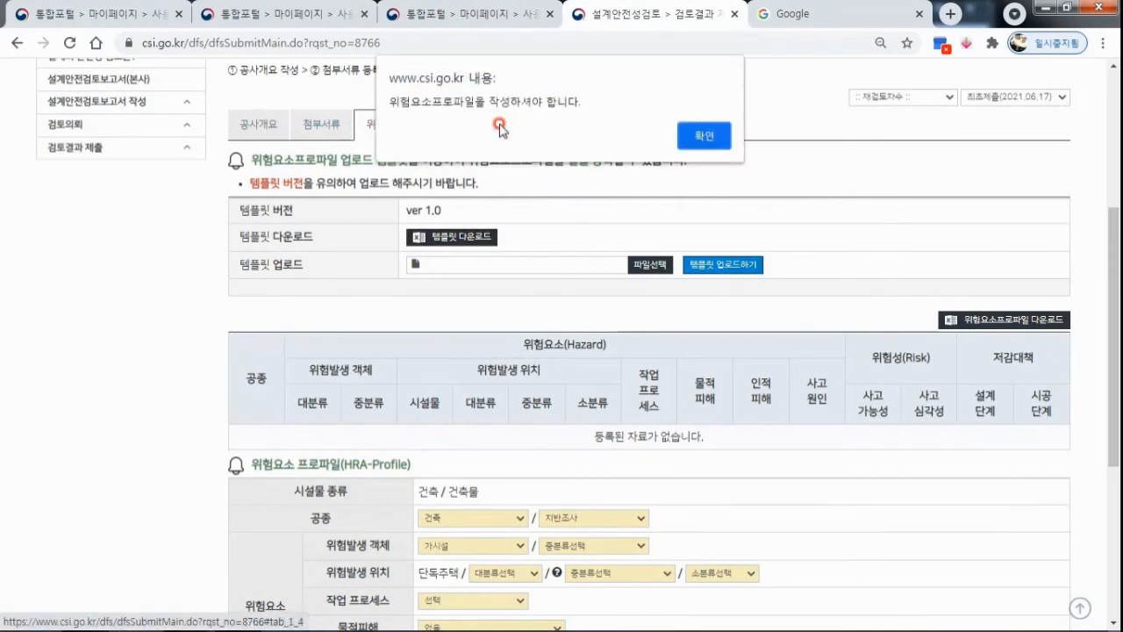
pyautogui.click(705, 136)
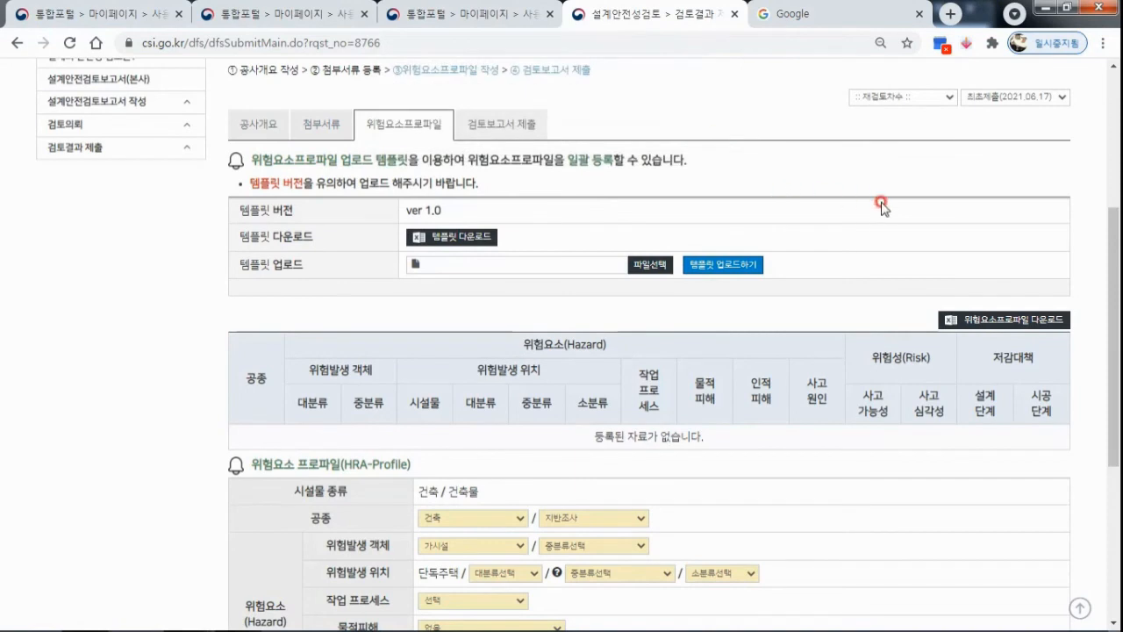
# Set the hazard location (위험발생 위치) to 내부 / 흙막이가시설 / 바닥 in the HRA-Profile form.
pyautogui.scroll(-3, 803, 325)
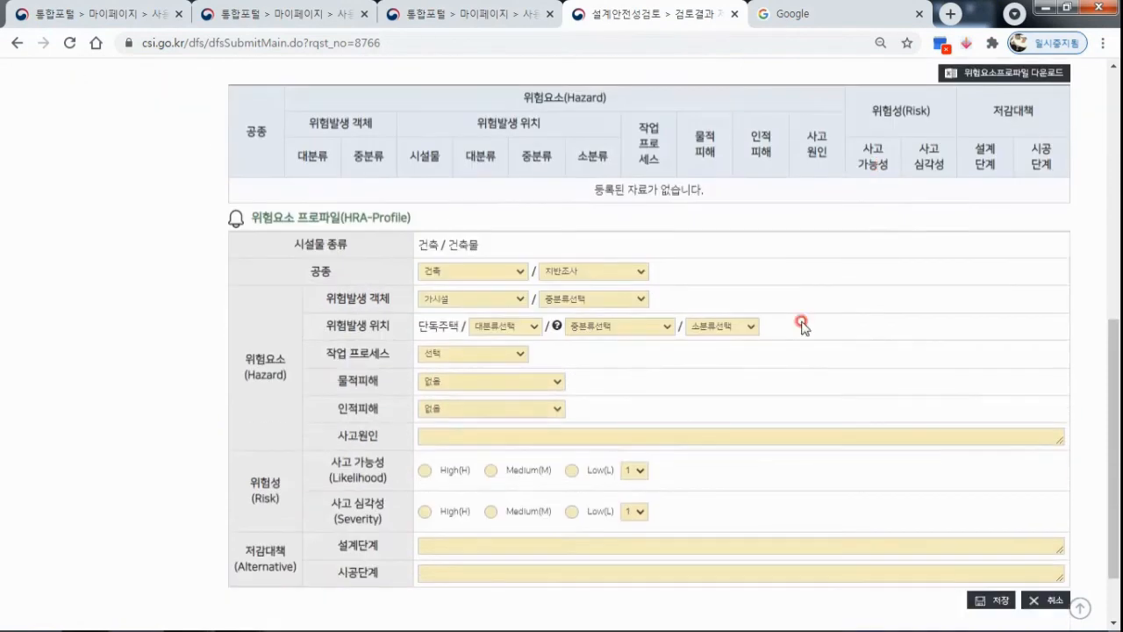
pyautogui.click(532, 327)
pyautogui.click(500, 348)
pyautogui.click(664, 331)
pyautogui.click(656, 351)
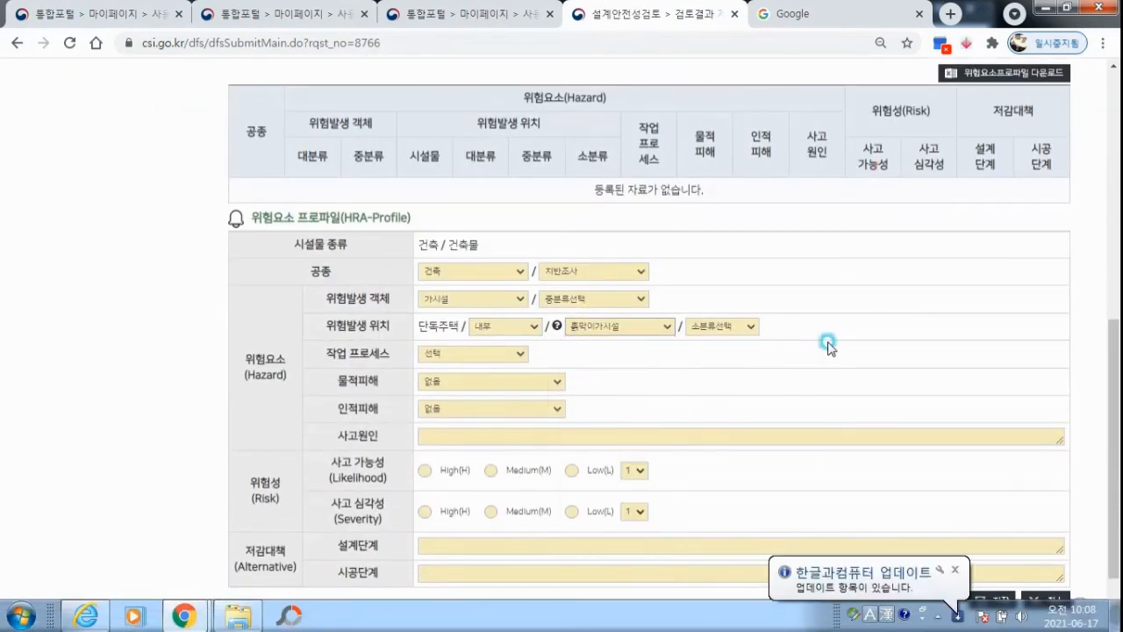
pyautogui.click(746, 326)
pyautogui.click(713, 369)
# Set 작업 프로세스 to 타설작업, 물적피해 to 붕괴, and 인적피해 to 떨어짐(2미터 이상 ~ 3미터 미만).
pyautogui.click(501, 355)
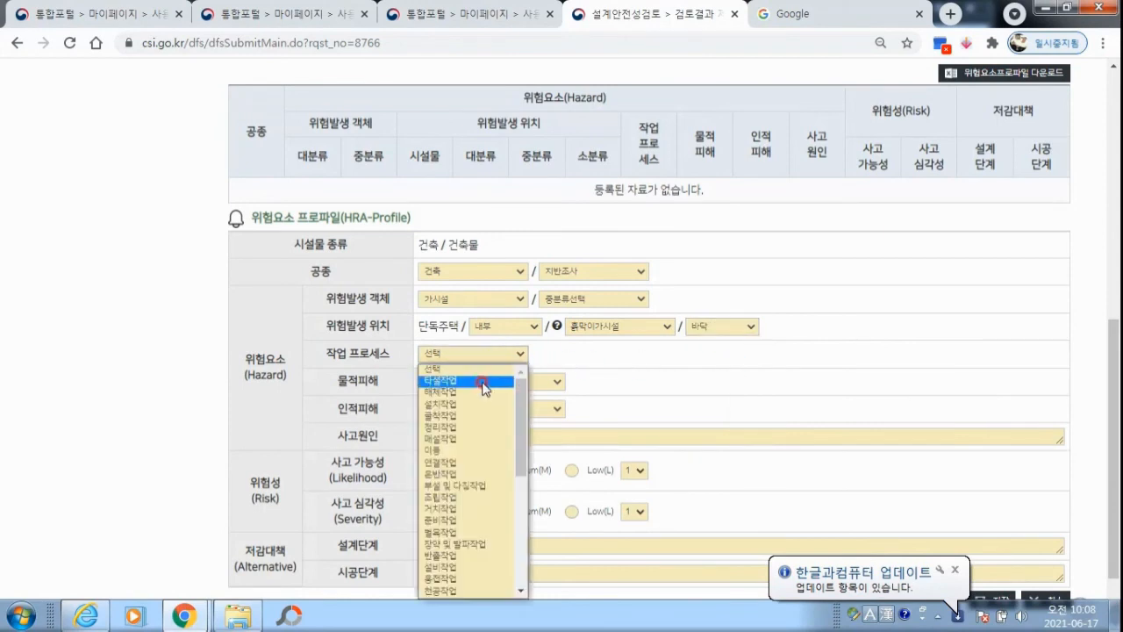
pyautogui.click(484, 382)
pyautogui.click(527, 380)
pyautogui.click(504, 404)
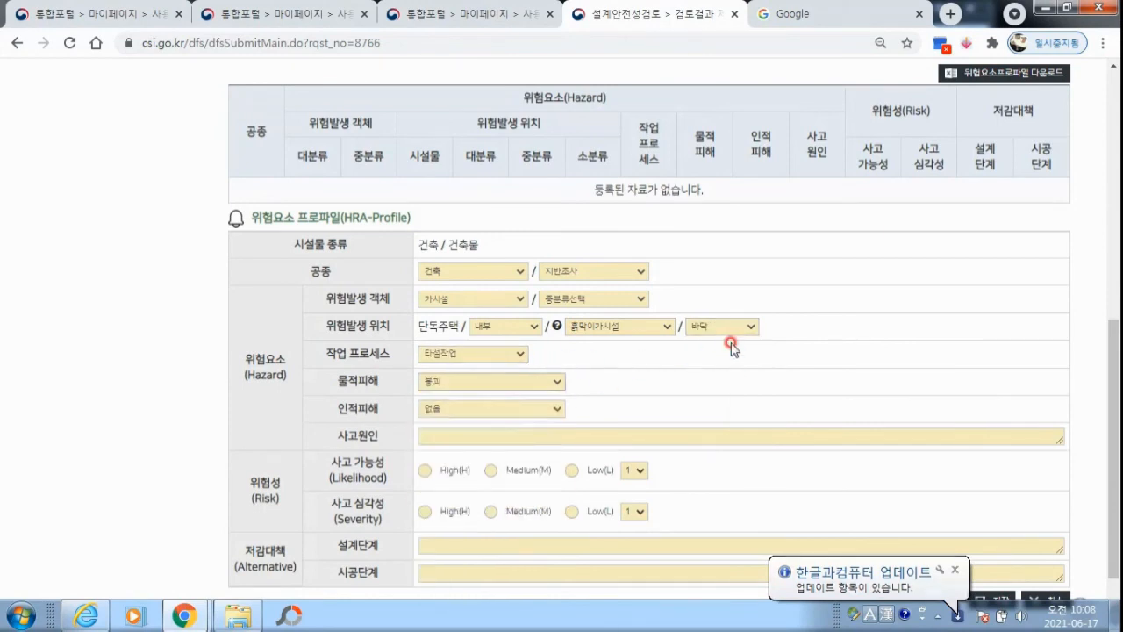
pyautogui.scroll(-1, 614, 342)
pyautogui.click(494, 325)
pyautogui.click(513, 353)
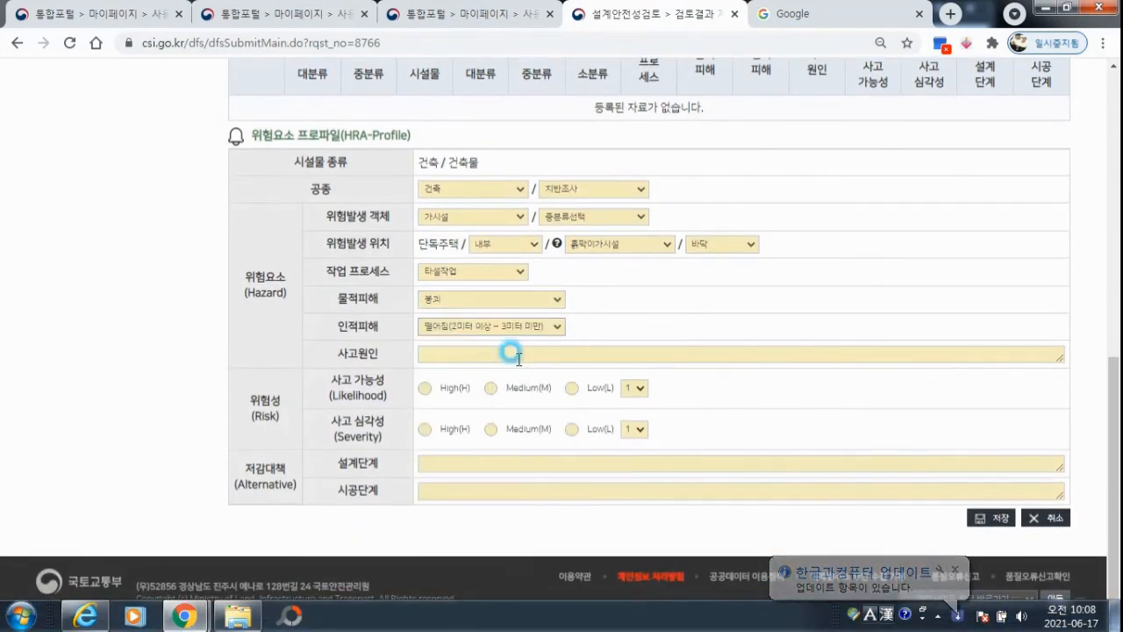
# Enter 11 as 사고원인, rate likelihood and severity High(H), and enter 1 for both the 설계단계 and 시공단계 mitigation measures.
pyautogui.click(806, 355)
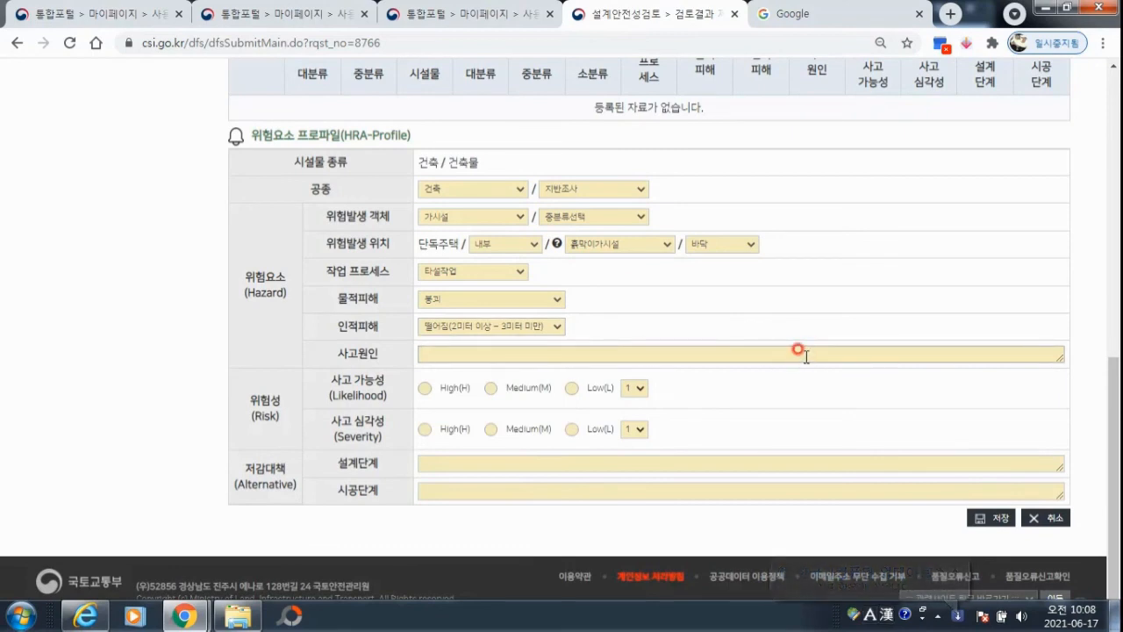
pyautogui.write('11')
pyautogui.click(444, 389)
pyautogui.click(446, 431)
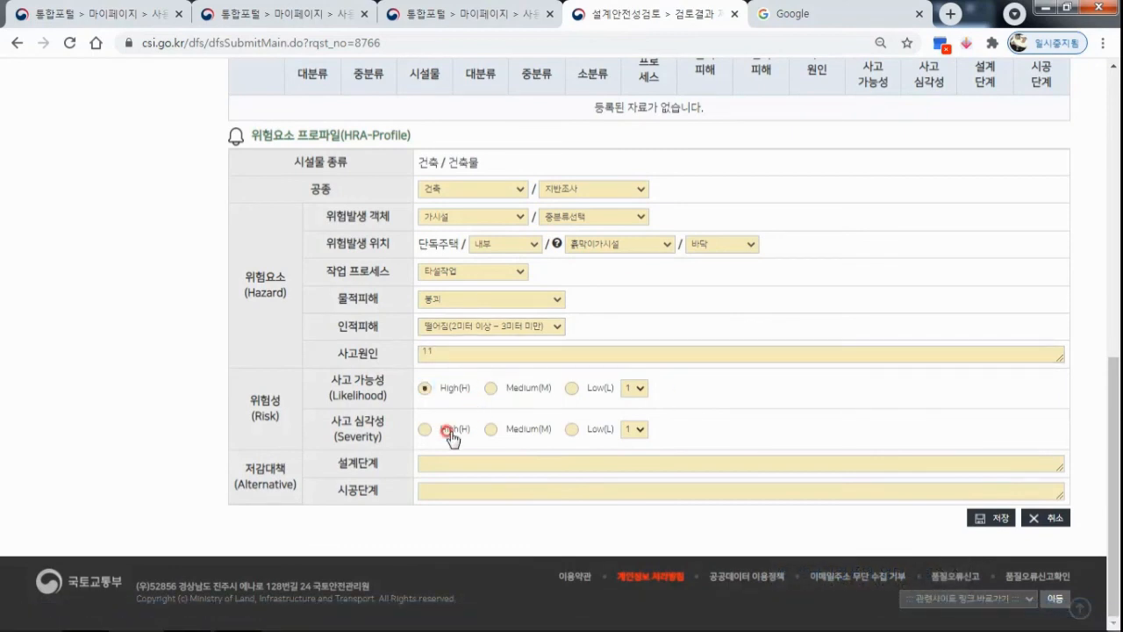
pyautogui.click(464, 460)
pyautogui.write('1')
pyautogui.click(465, 485)
pyautogui.write('1')
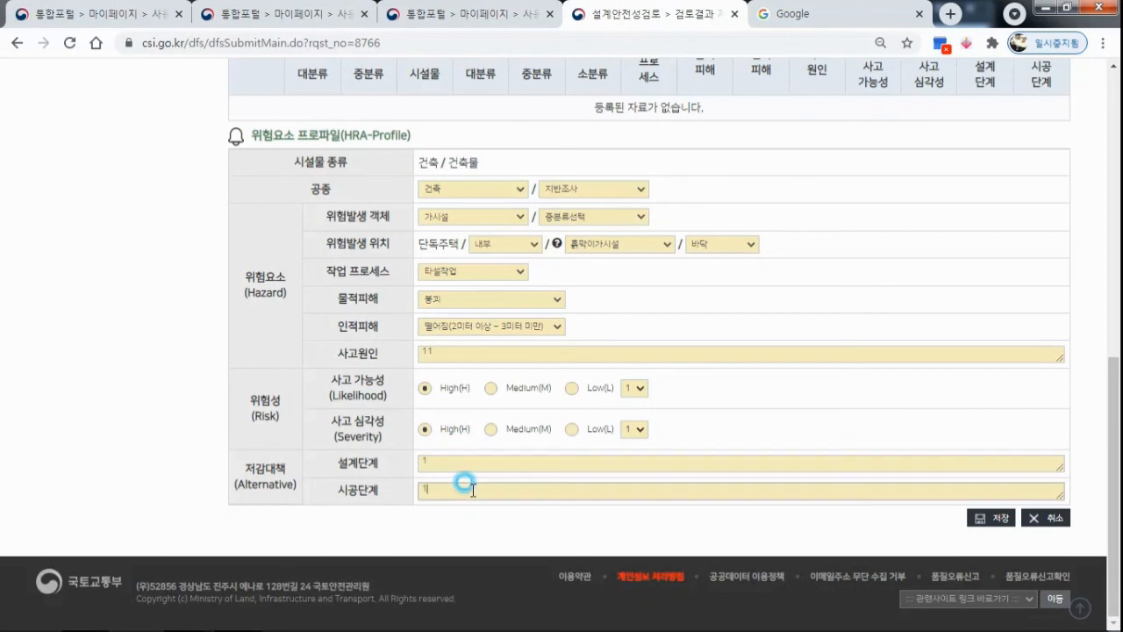
# Set the 위험발생 객체 subcategory to 거푸집, save the hazard profile entry, and check its row in the table.
pyautogui.click(989, 525)
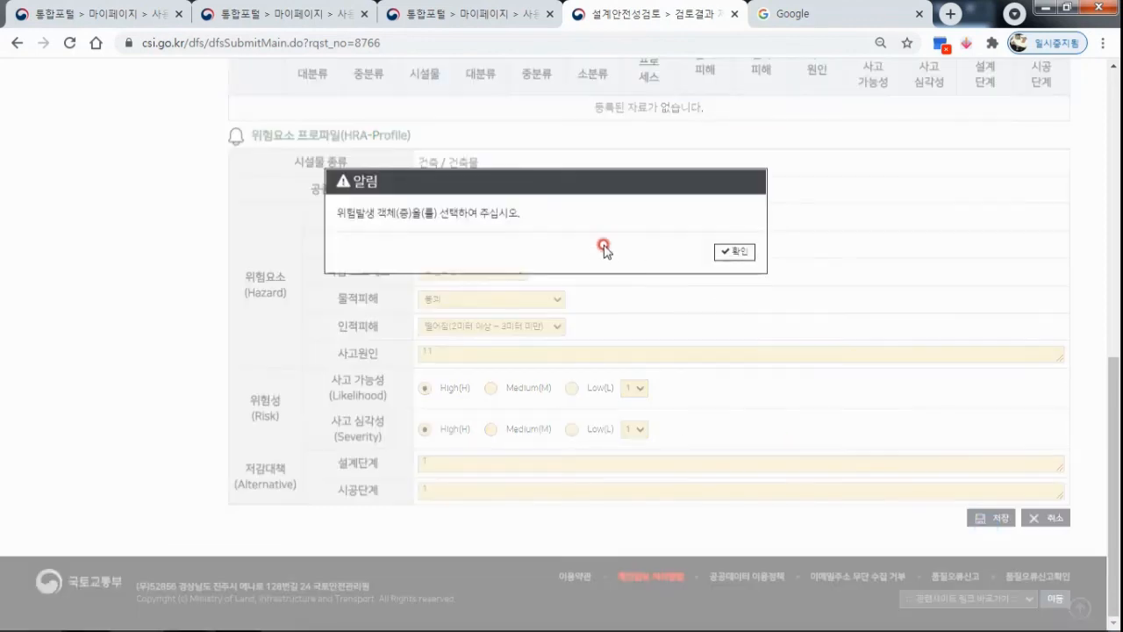
pyautogui.click(734, 253)
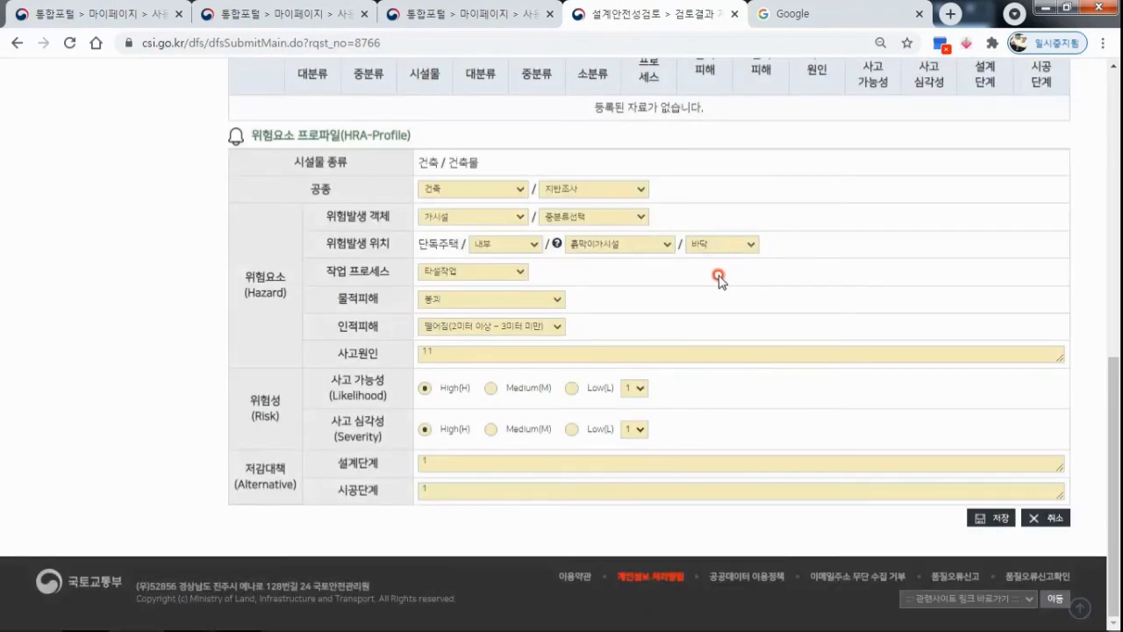
pyautogui.click(620, 215)
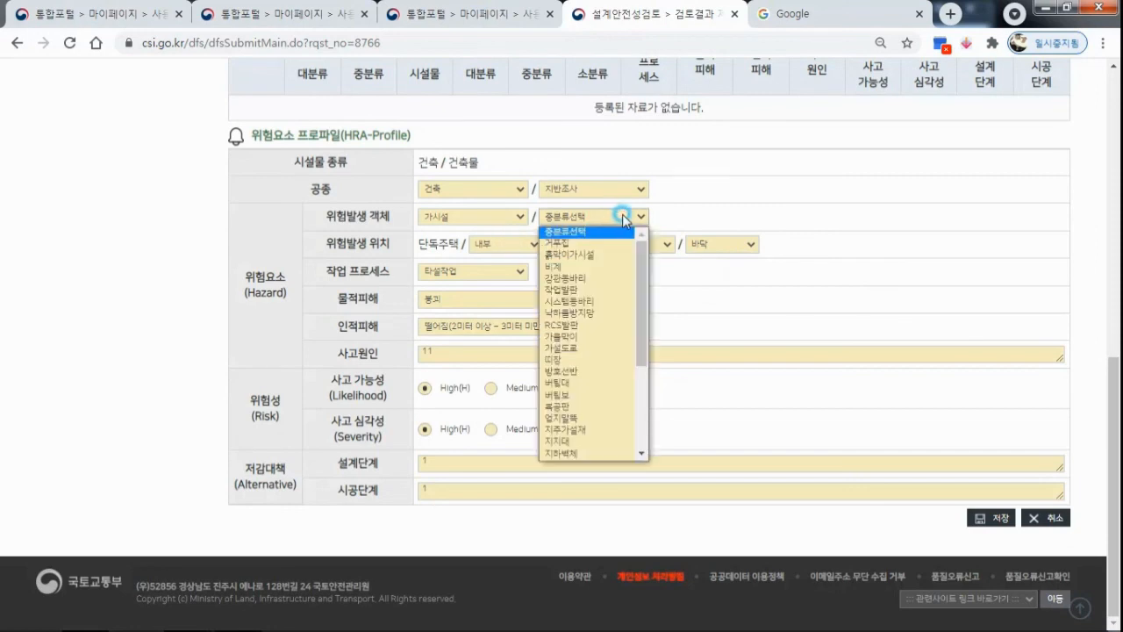
pyautogui.click(601, 246)
pyautogui.click(985, 519)
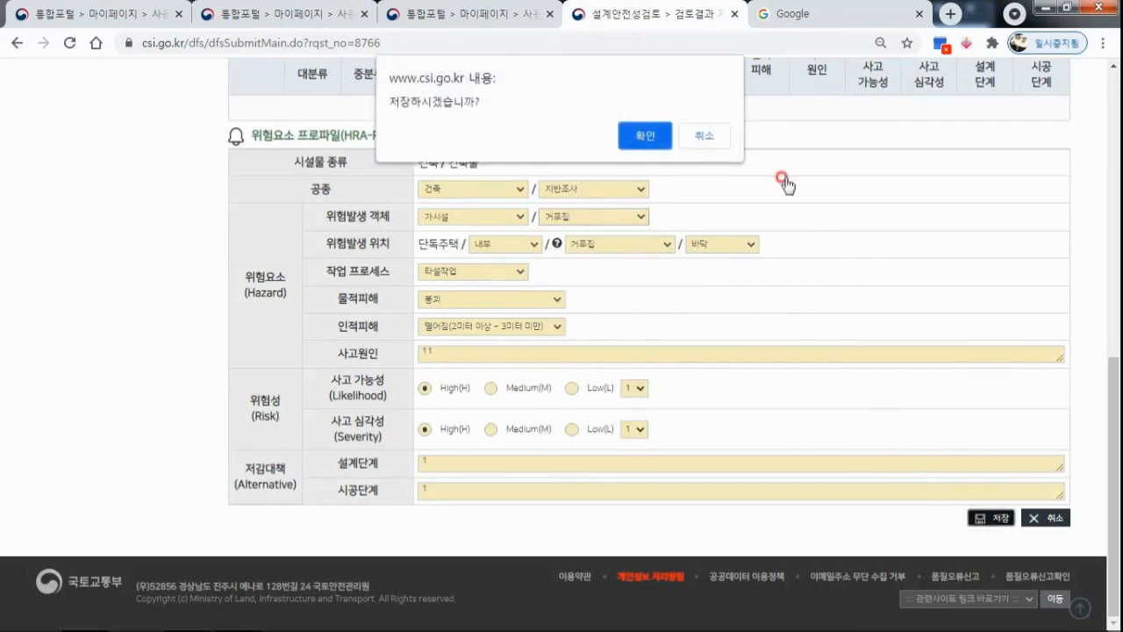
pyautogui.click(647, 135)
pyautogui.click(709, 130)
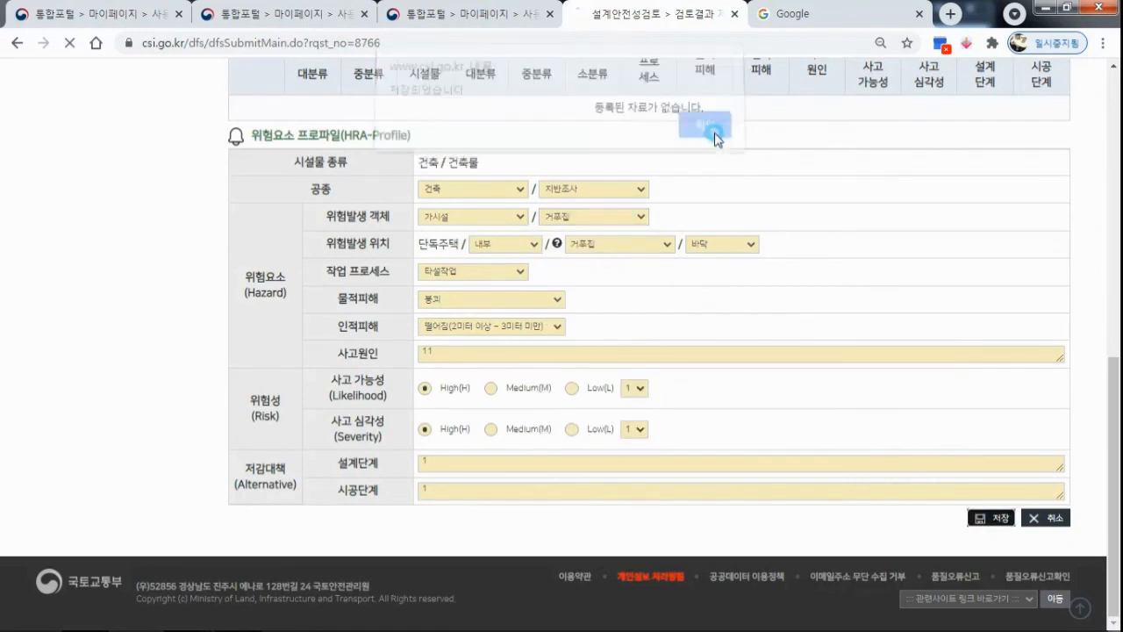
pyautogui.scroll(-4, 865, 263)
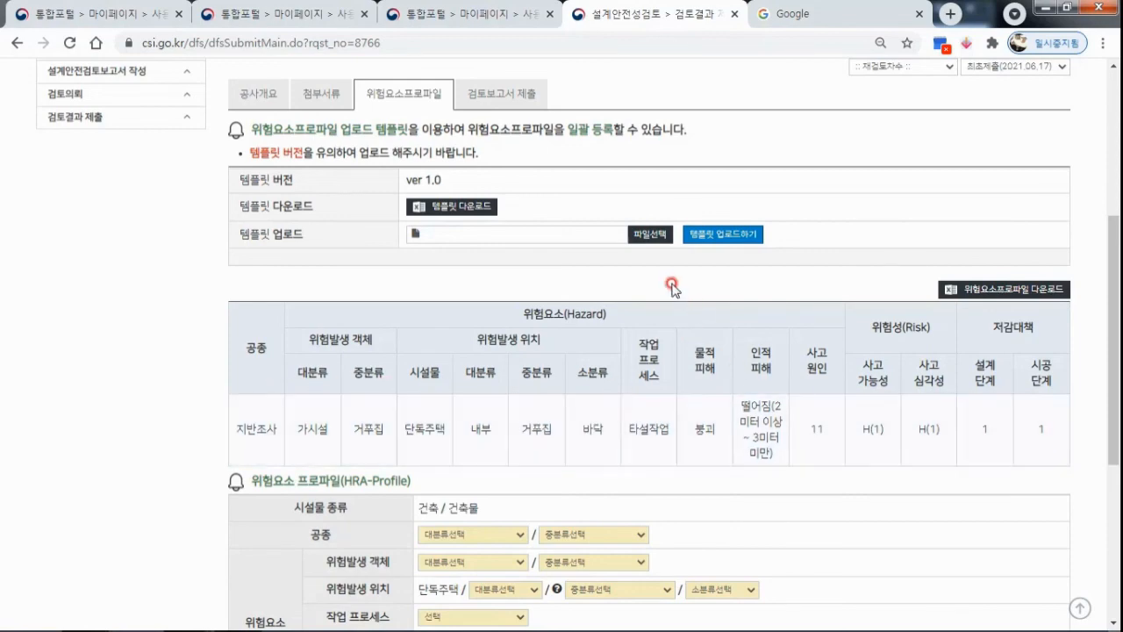
pyautogui.scroll(-1, 835, 260)
pyautogui.scroll(-2, 835, 260)
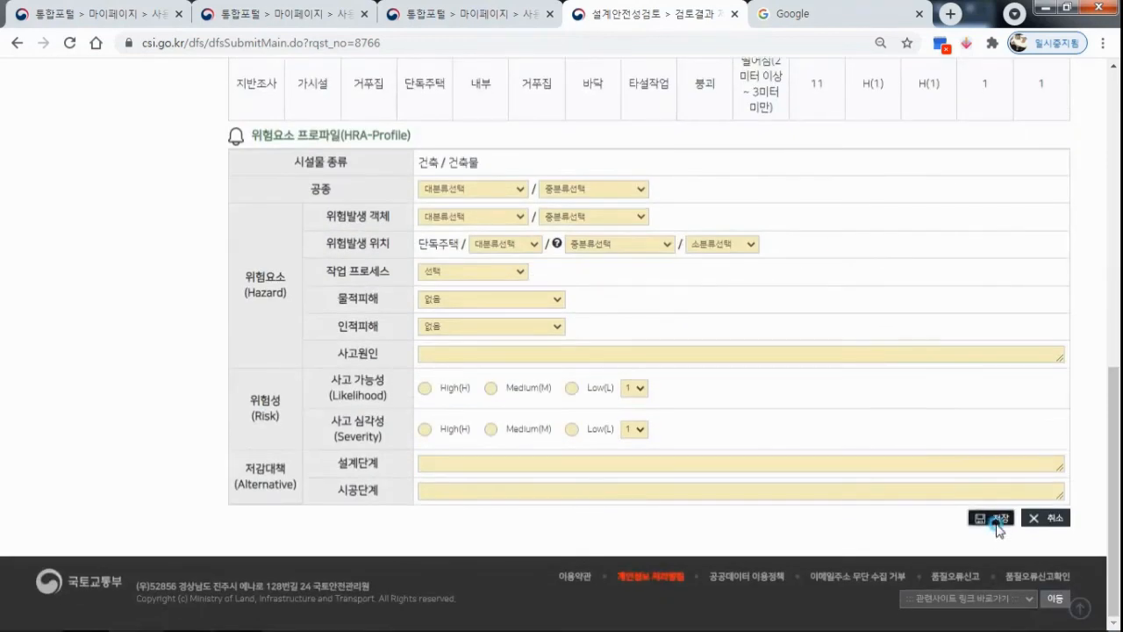
# Save the hazard profile (위험요소프로파일) and open the 검토보고서 제출 section of the review result.
pyautogui.click(991, 517)
pyautogui.click(743, 253)
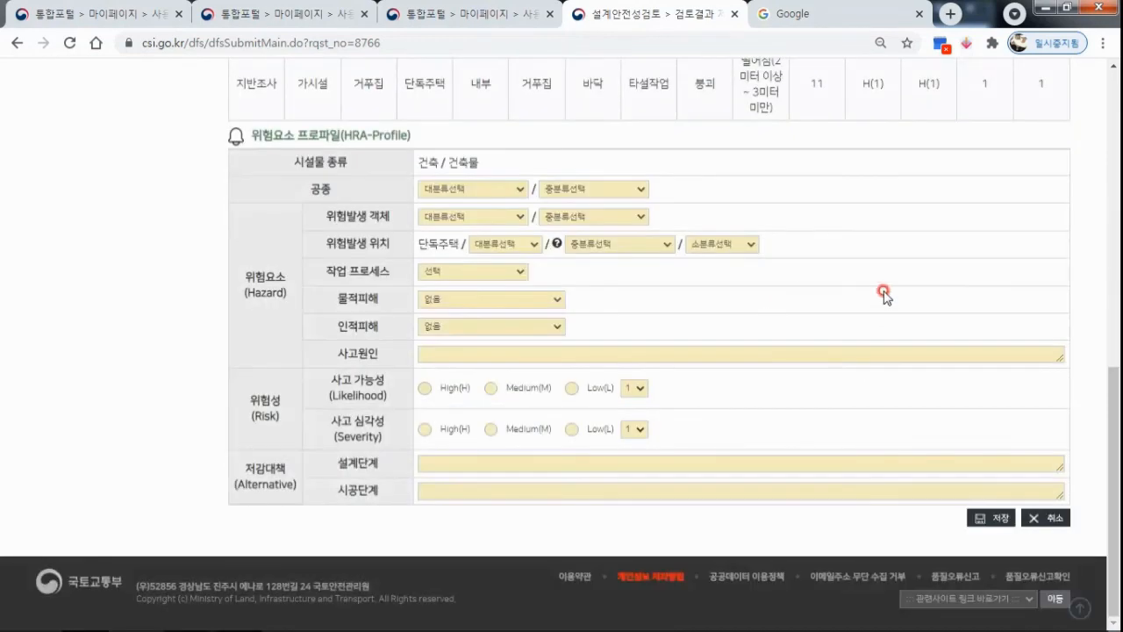
pyautogui.scroll(2, 884, 296)
pyautogui.scroll(1, 755, 215)
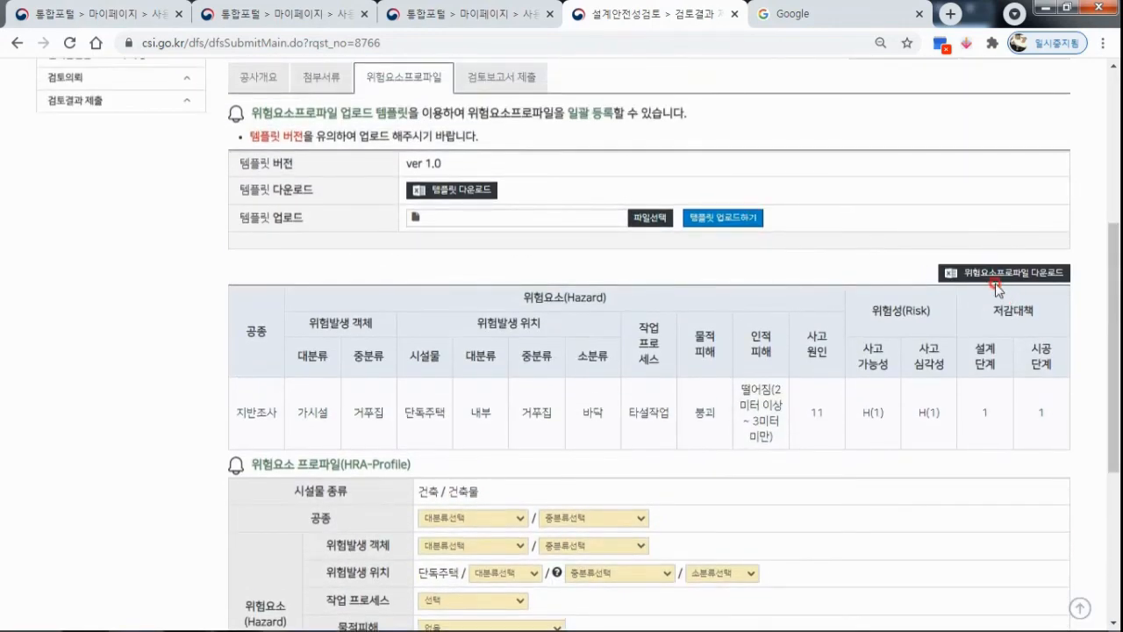
pyautogui.click(507, 78)
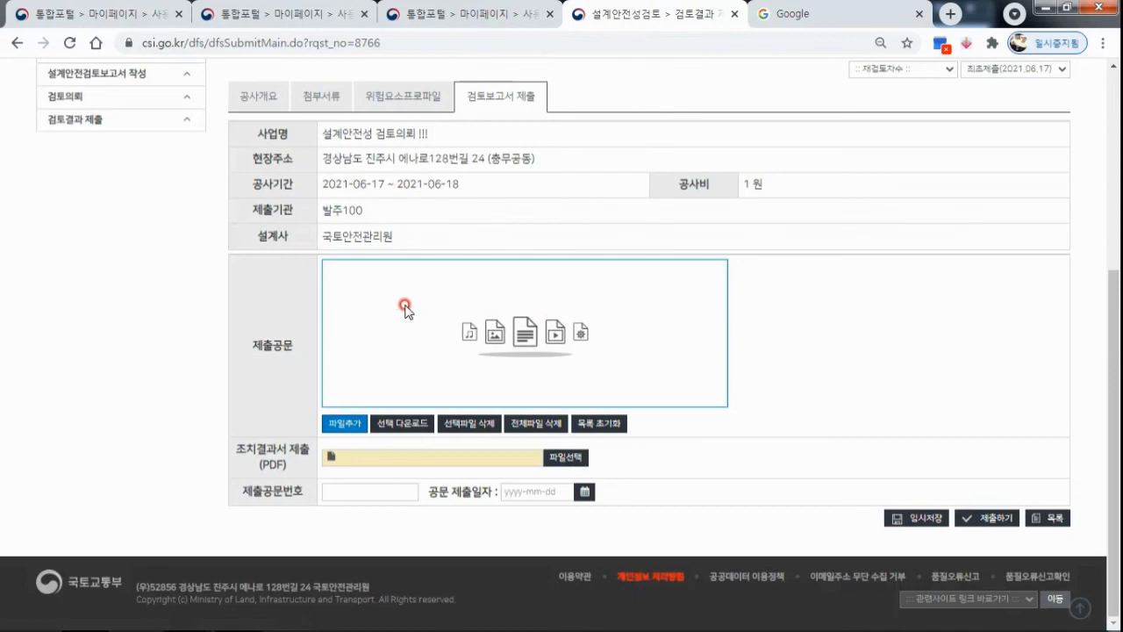
# Attach 샘플.pdf as the 제출공문 and 샘플 - 복사본 (5).pdf as the 조치결과서 제출 file.
pyautogui.click(351, 425)
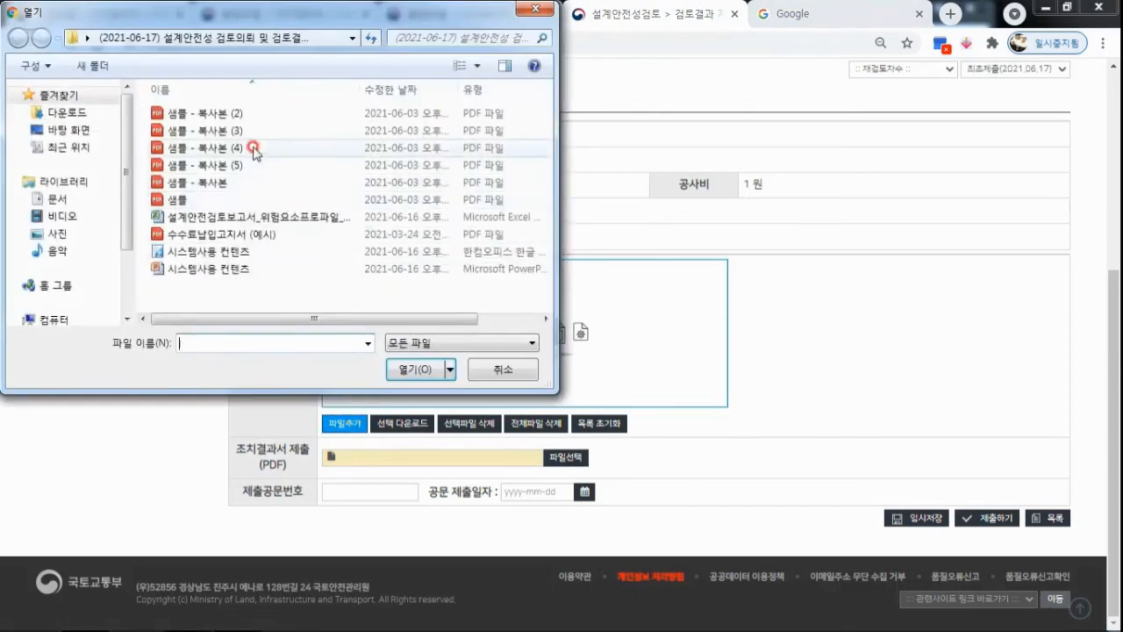
pyautogui.click(203, 200)
pyautogui.doubleClick(202, 200)
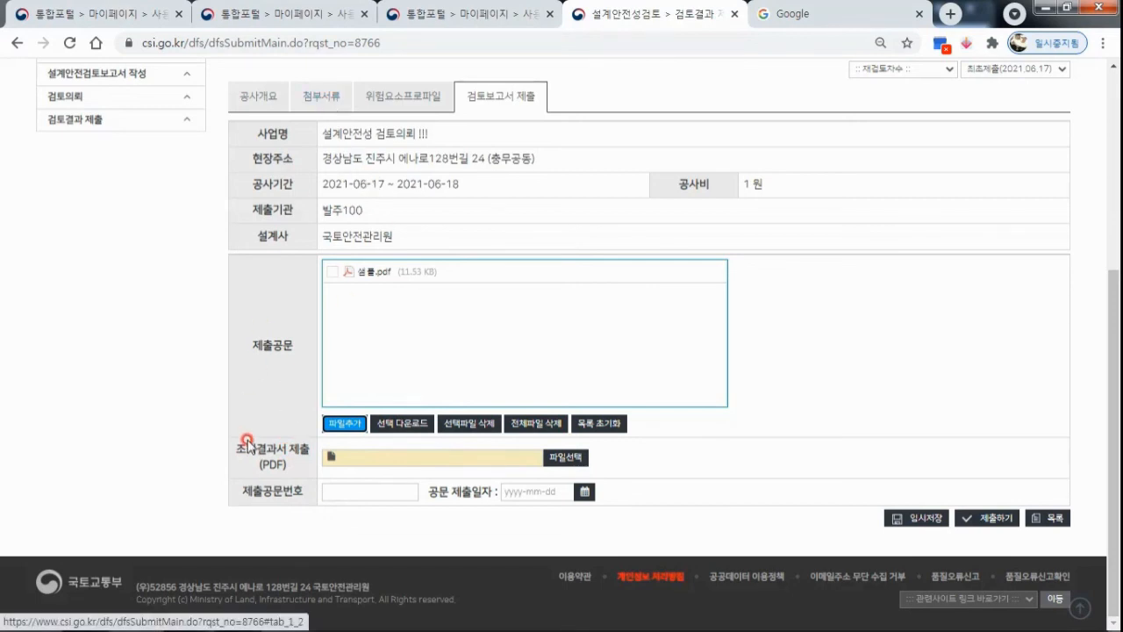
pyautogui.click(582, 458)
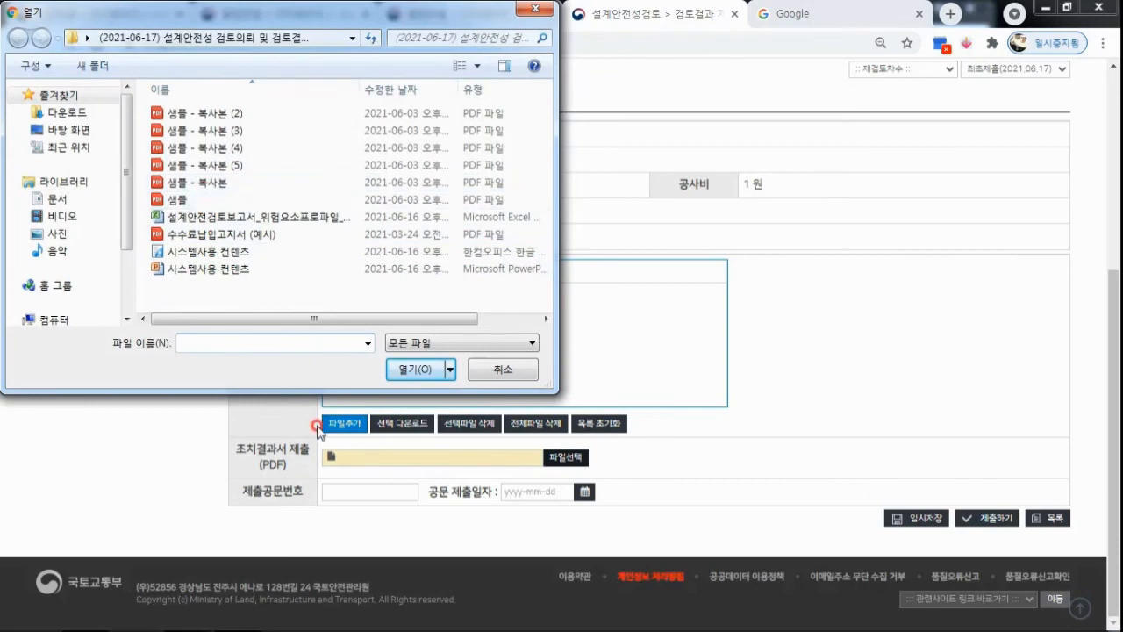
pyautogui.doubleClick(204, 165)
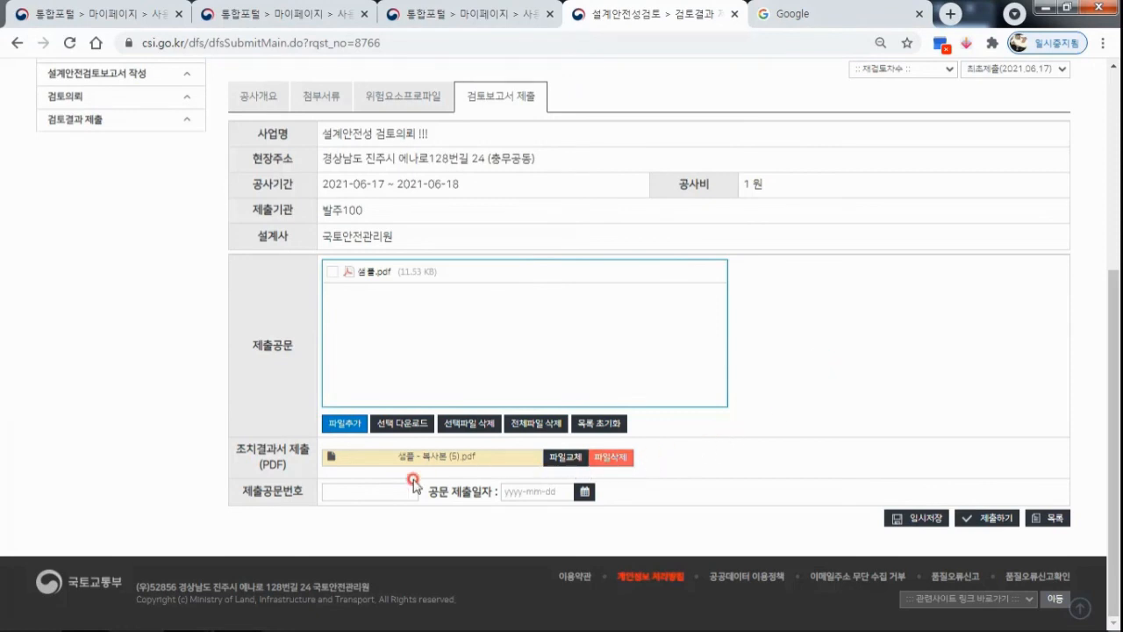
# Enter 123 as the 제출공문번호 and set the 공문 제출일자 to 2021-06-17.
pyautogui.click(367, 494)
pyautogui.write('123')
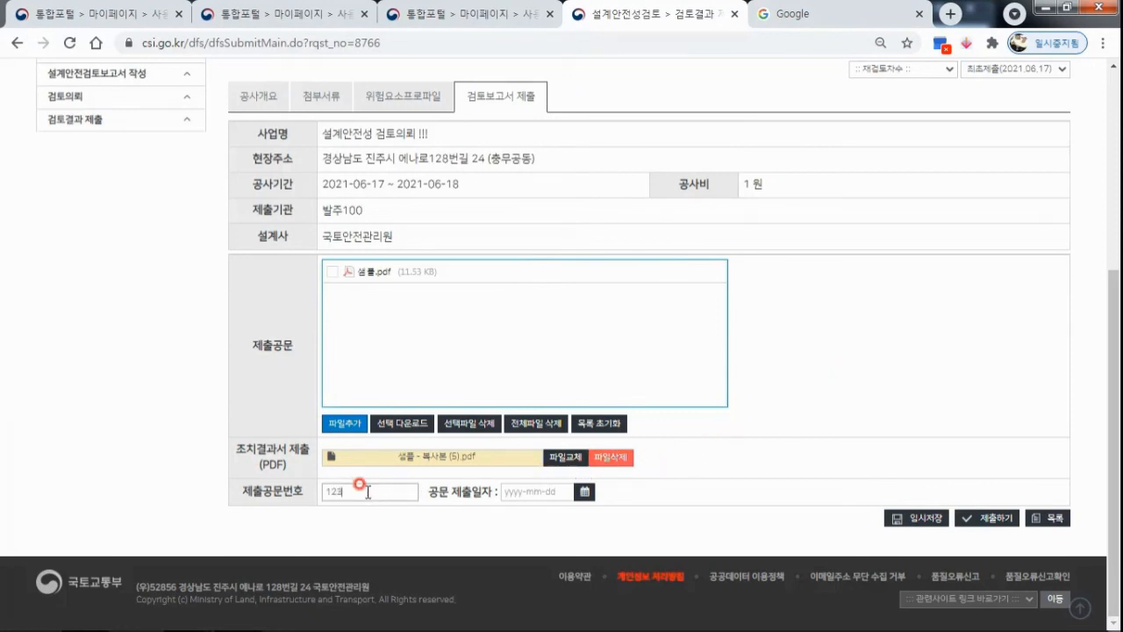
pyautogui.click(584, 493)
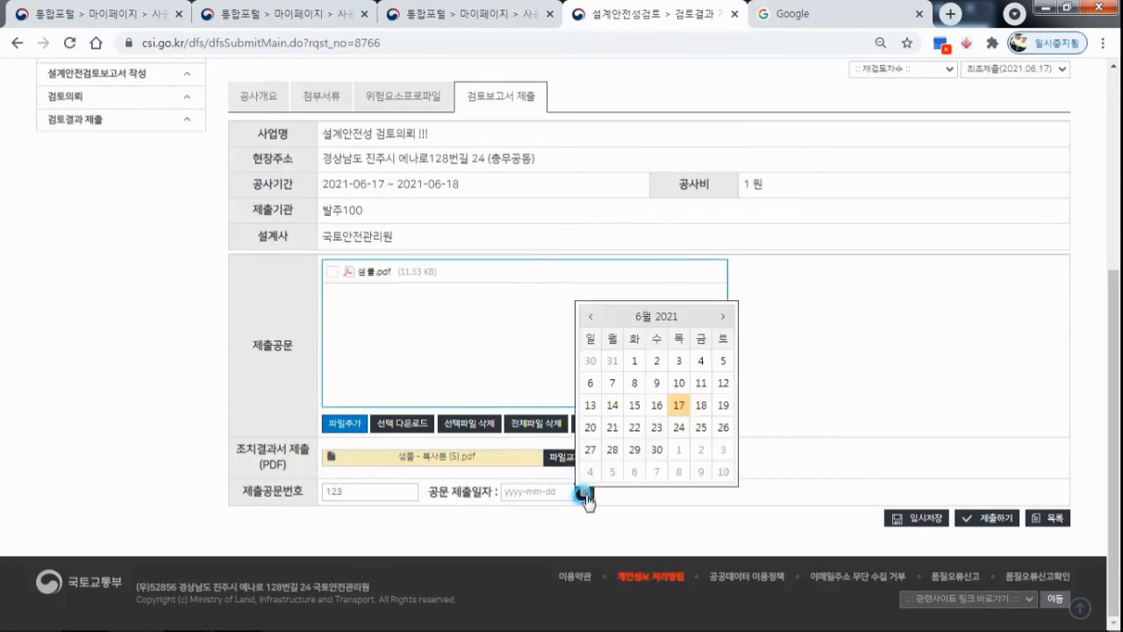
pyautogui.click(678, 405)
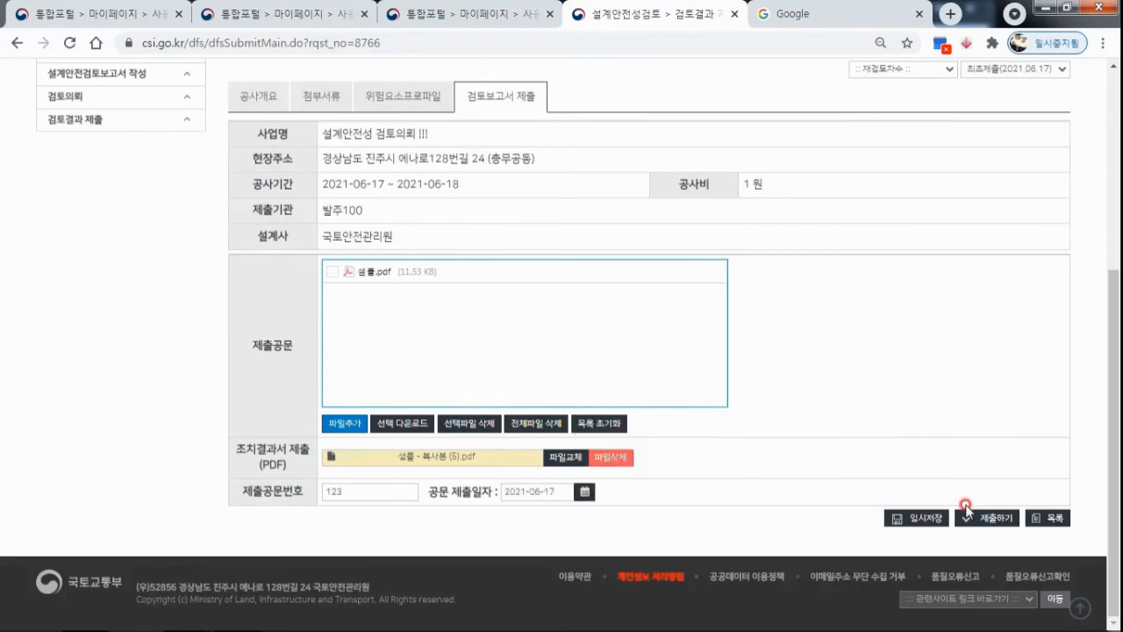
# Save the completed 검토보고서 제출 form temporarily (임시저장) and submit the review result (제출하기).
pyautogui.click(920, 520)
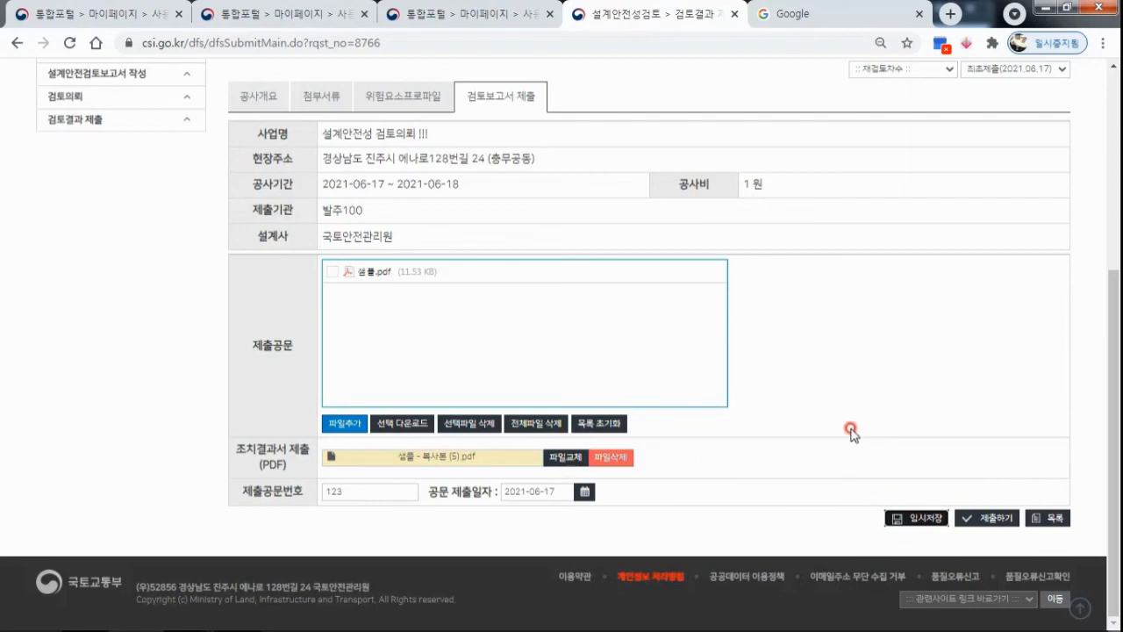
pyautogui.scroll(3, 852, 430)
pyautogui.scroll(-3, 852, 432)
pyautogui.click(981, 520)
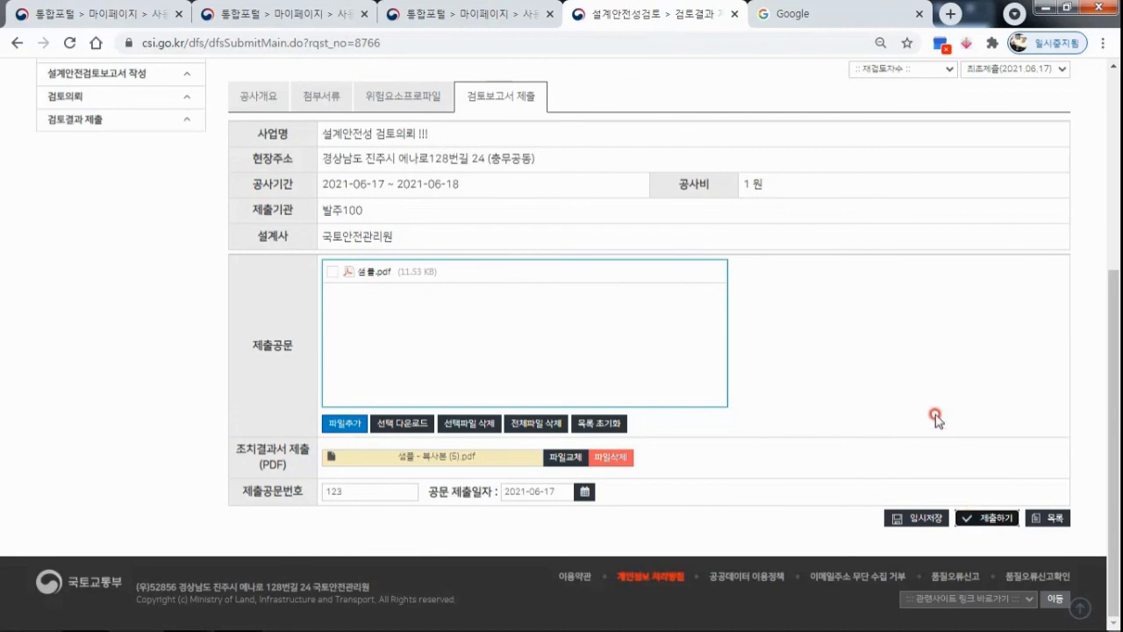
pyautogui.scroll(2, 932, 410)
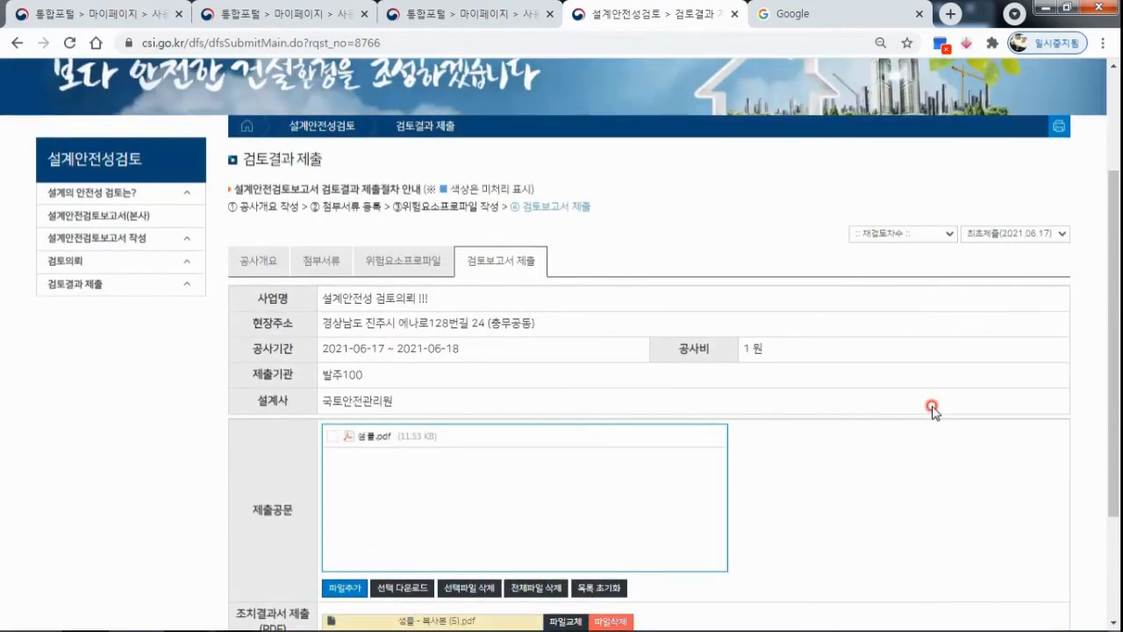
pyautogui.scroll(-2, 932, 410)
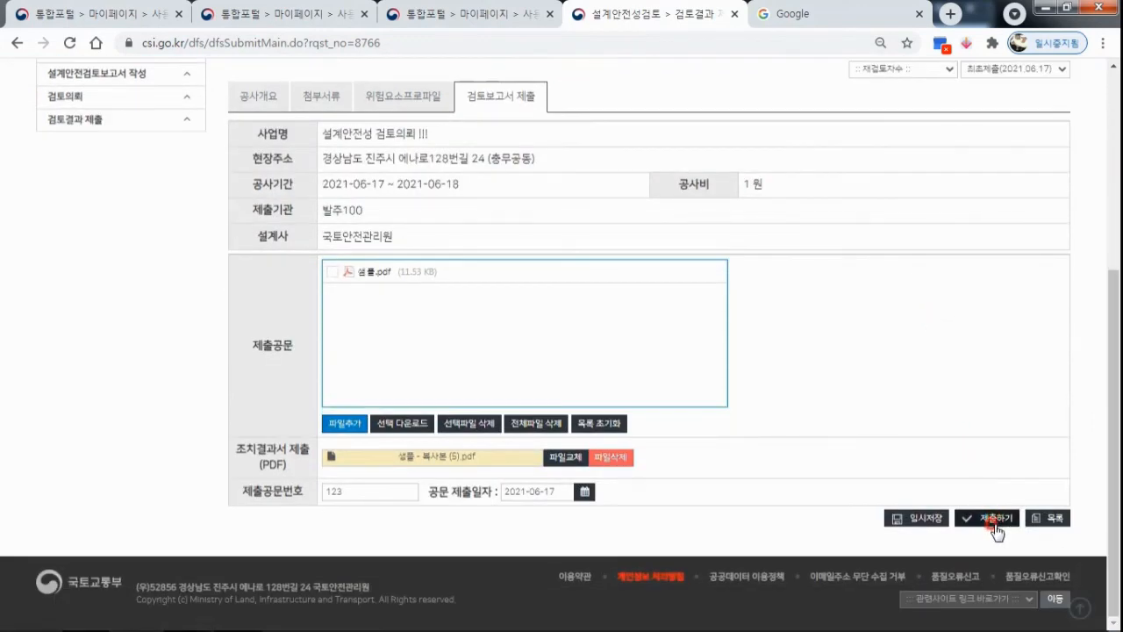
pyautogui.click(988, 524)
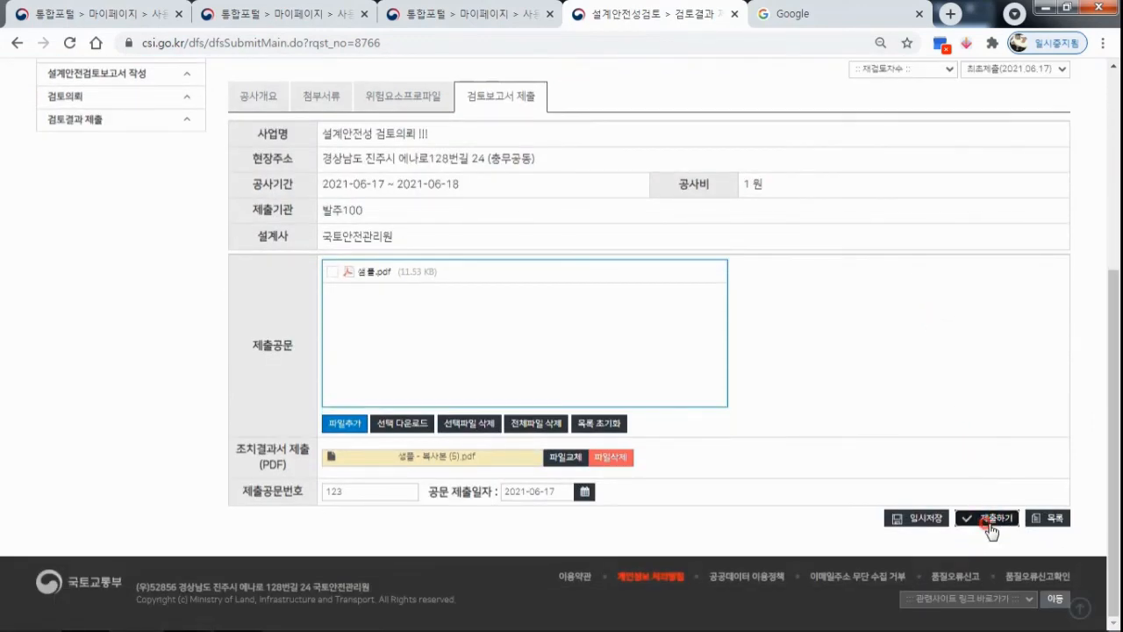